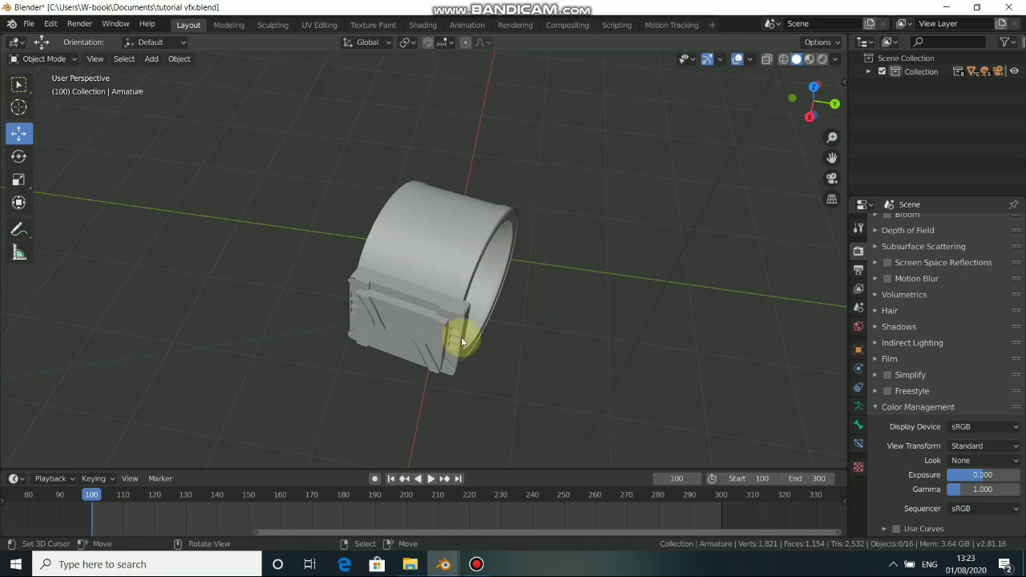
Switch to the Motion Tracking workspace and inspect the tracked markers on the wrist footage.
{"action": "scroll", "coordinate": [344, 258], "scroll_direction": "down", "scroll_amount": 4}
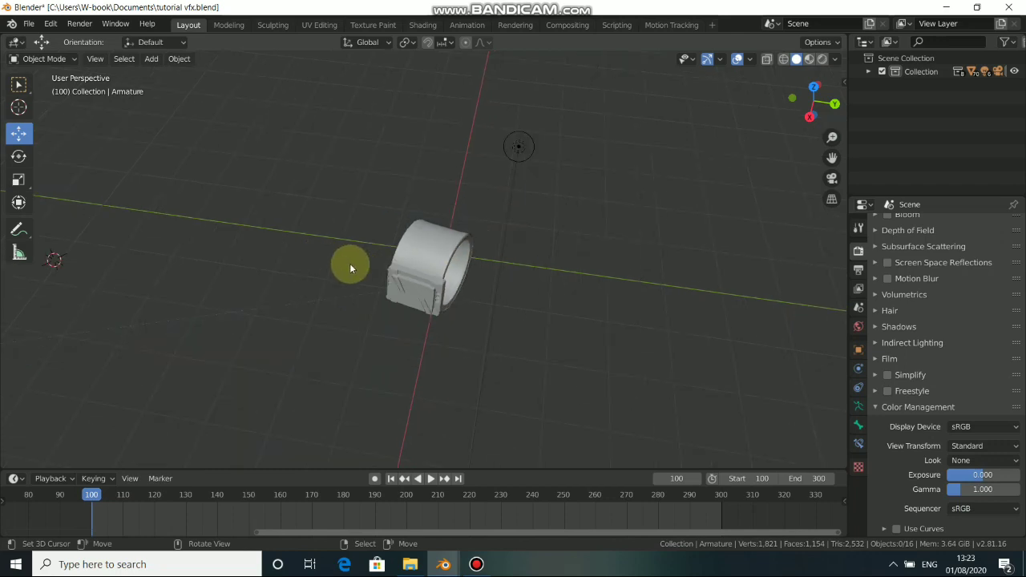
{"action": "left_click", "coordinate": [671, 25]}
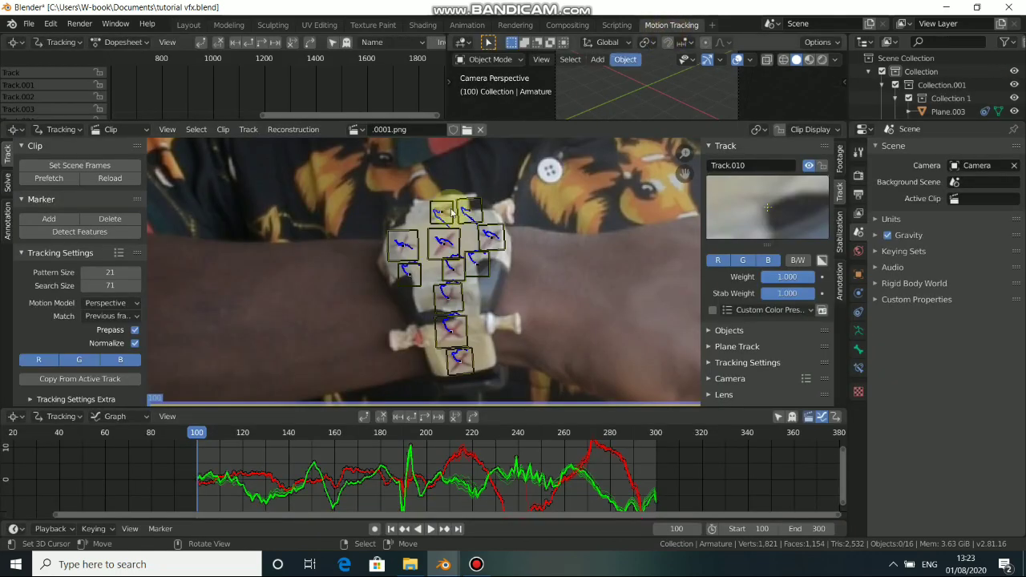
{"action": "scroll", "coordinate": [351, 249], "scroll_direction": "down", "scroll_amount": 5}
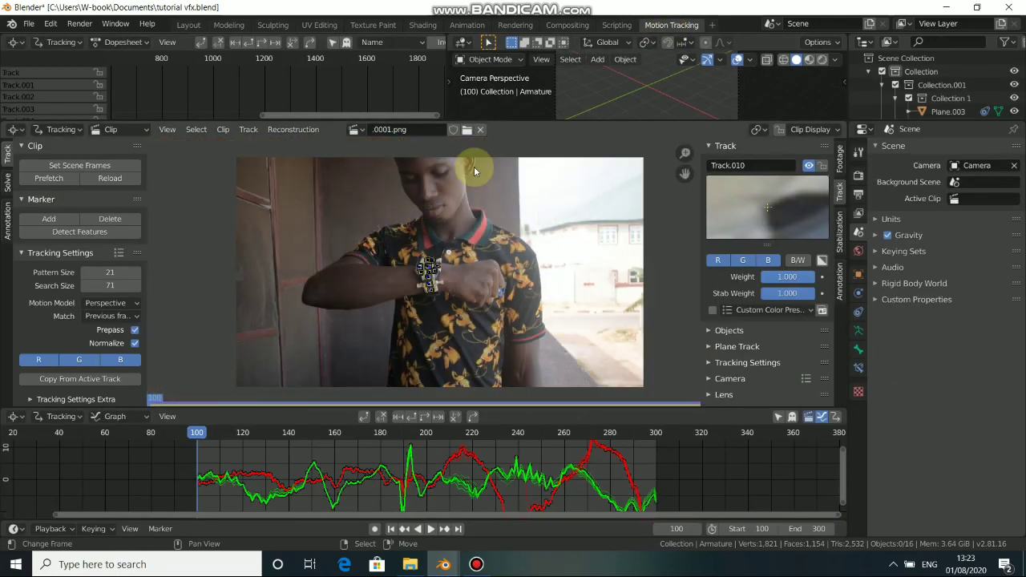
{"action": "scroll", "coordinate": [425, 270], "scroll_direction": "up", "scroll_amount": 5}
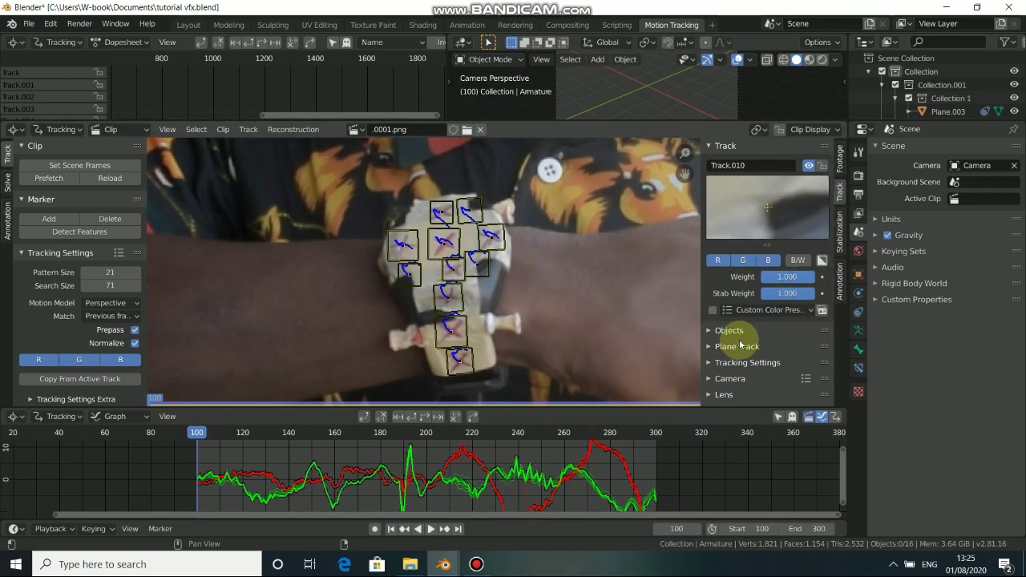
Add a new tracking object alongside Camera in the clip's list of tracking objects.
{"action": "left_click", "coordinate": [709, 330]}
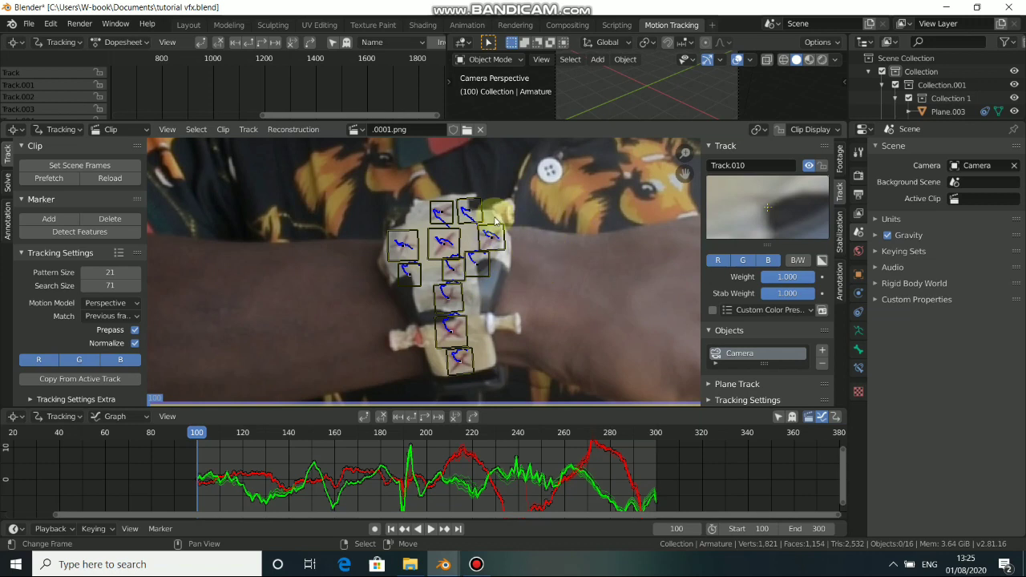
{"action": "scroll", "coordinate": [444, 258], "scroll_direction": "down", "scroll_amount": 1}
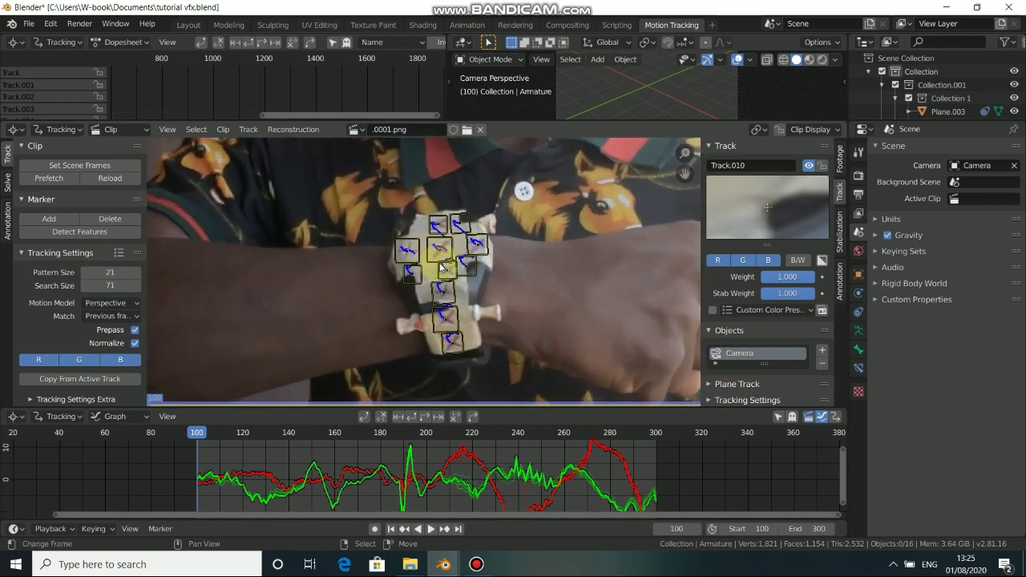
{"action": "scroll", "coordinate": [435, 283], "scroll_direction": "up", "scroll_amount": 1}
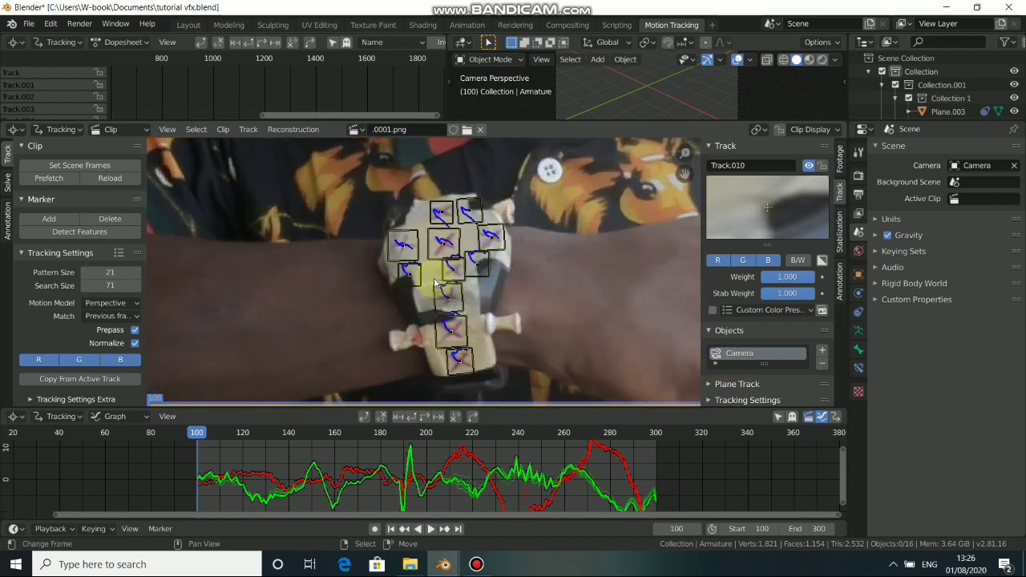
{"action": "left_click", "coordinate": [823, 353]}
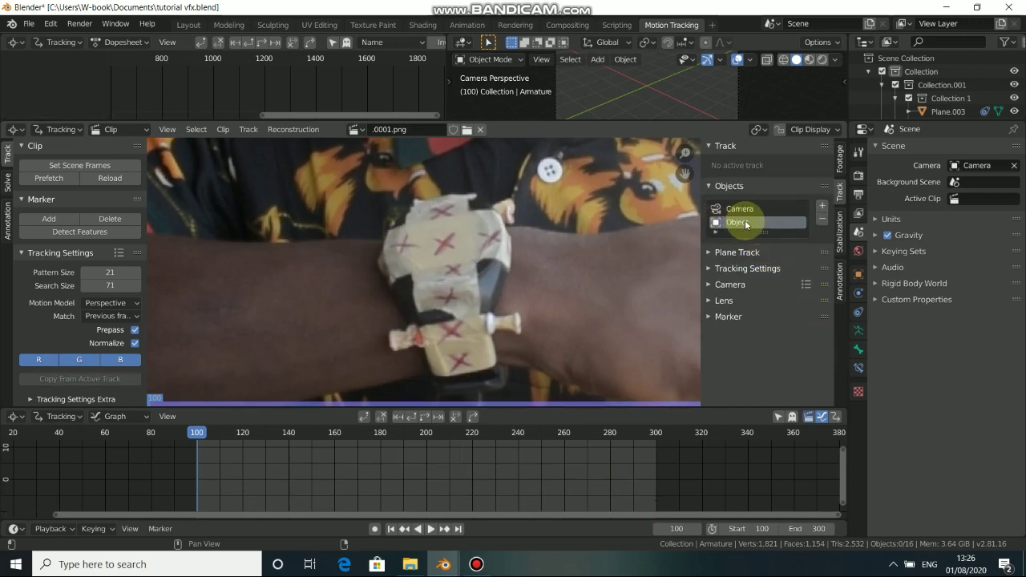
{"action": "scroll", "coordinate": [462, 295], "scroll_direction": "down", "scroll_amount": 4}
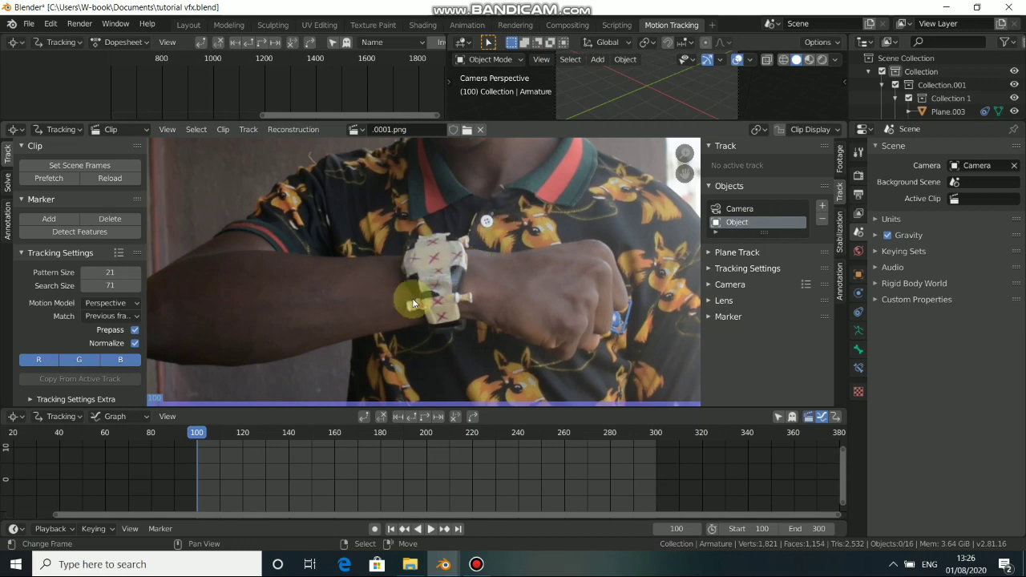
Select all wrist tracks belonging to the Camera tracking object and copy them with Copy Tracks.
{"action": "left_click", "coordinate": [753, 209]}
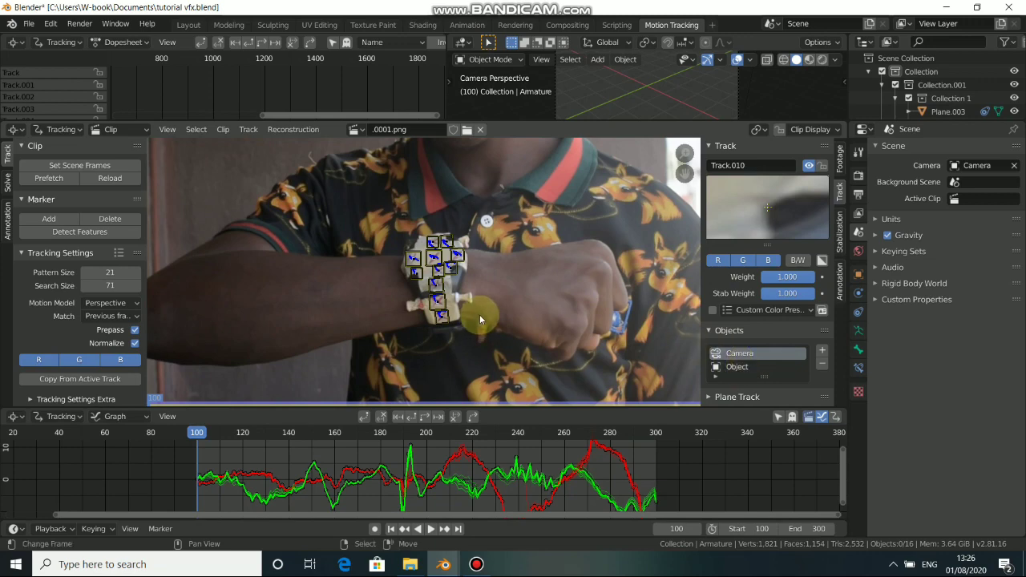
{"action": "key", "text": "a"}
{"action": "scroll", "coordinate": [478, 281], "scroll_direction": "down", "scroll_amount": 3}
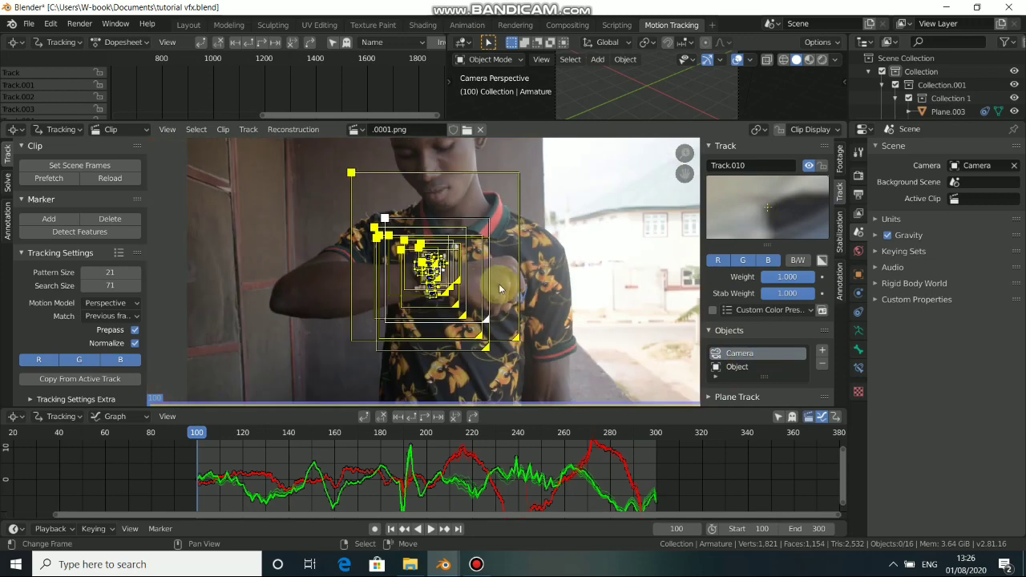
{"action": "key", "text": "F3"}
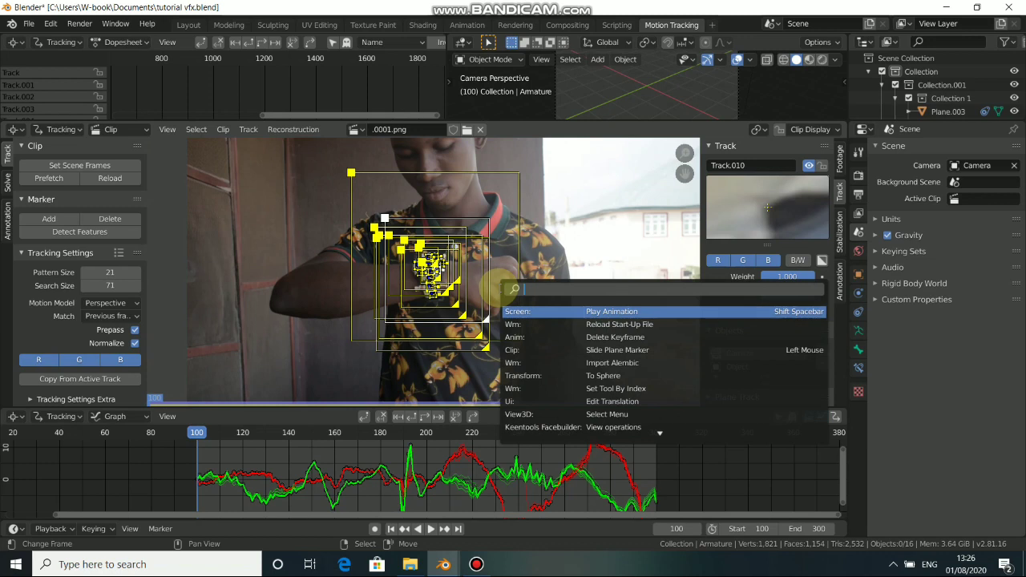
{"action": "type", "text": "copy"}
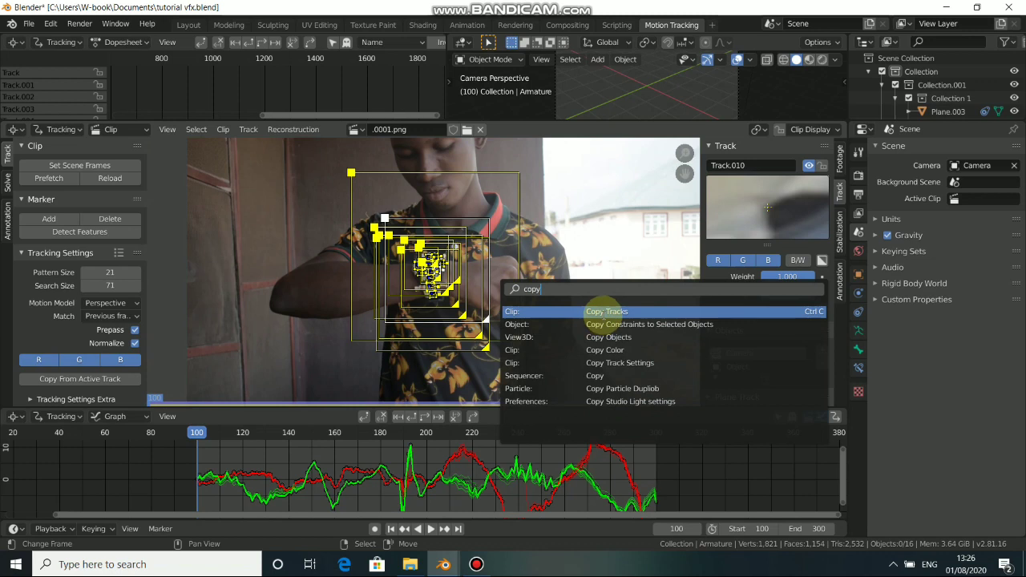
{"action": "left_click", "coordinate": [603, 312]}
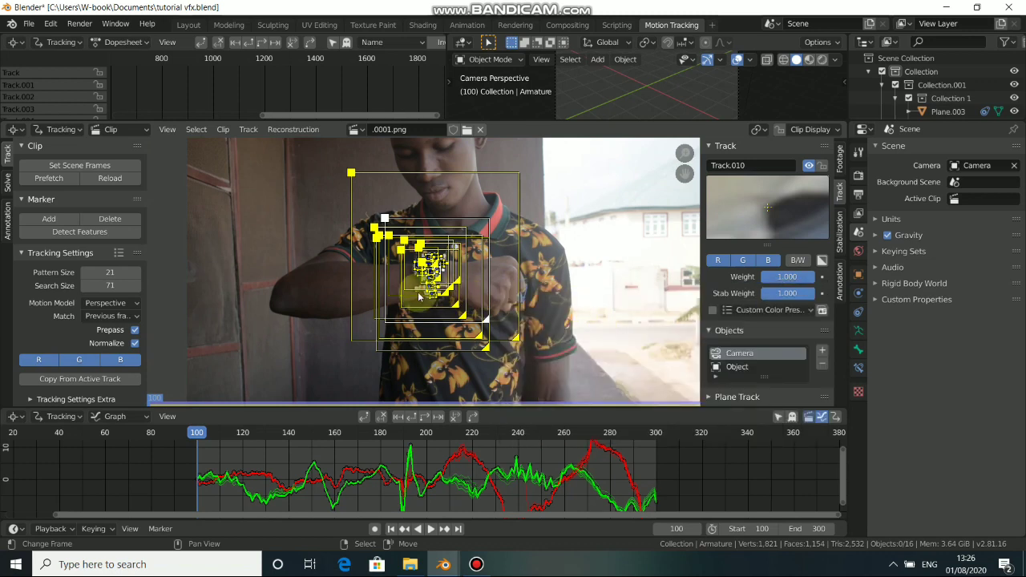
Paste the copied wrist tracks into the new Object tracking object with Paste Tracks.
{"action": "left_click", "coordinate": [734, 367]}
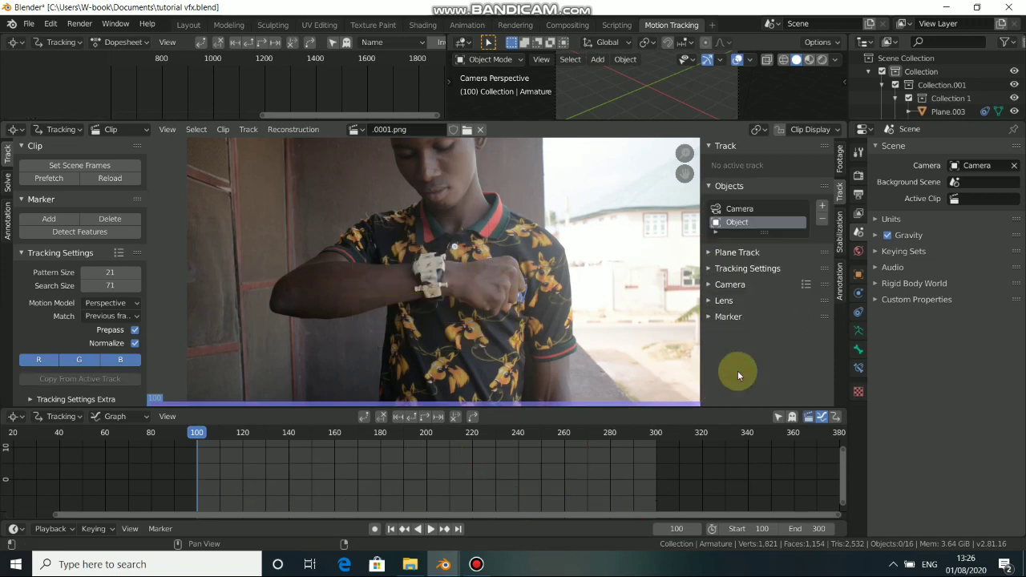
{"action": "key", "text": "F3"}
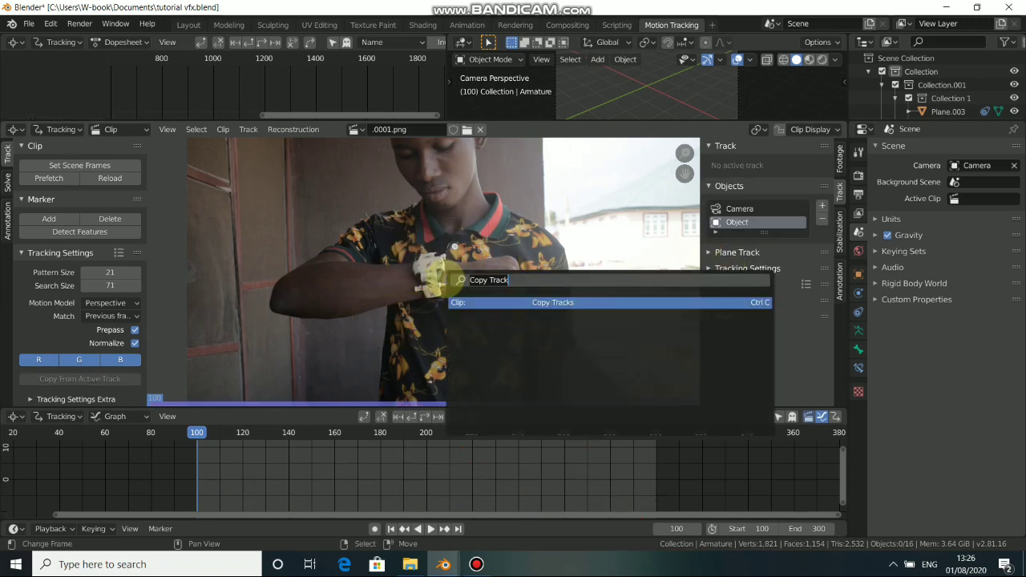
{"action": "key", "text": "BackSpace"}
{"action": "type", "text": "pas"}
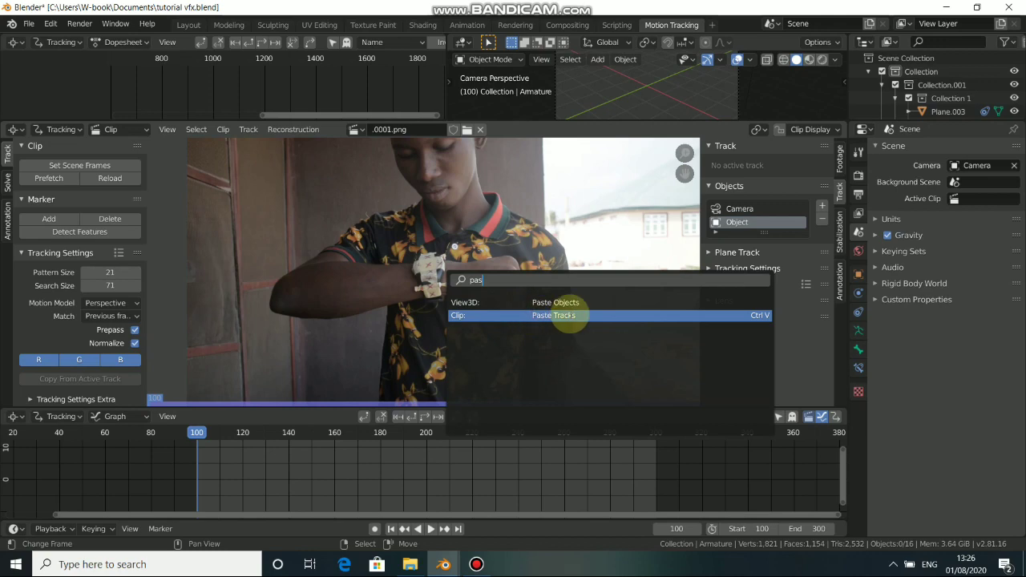
{"action": "left_click", "coordinate": [573, 317]}
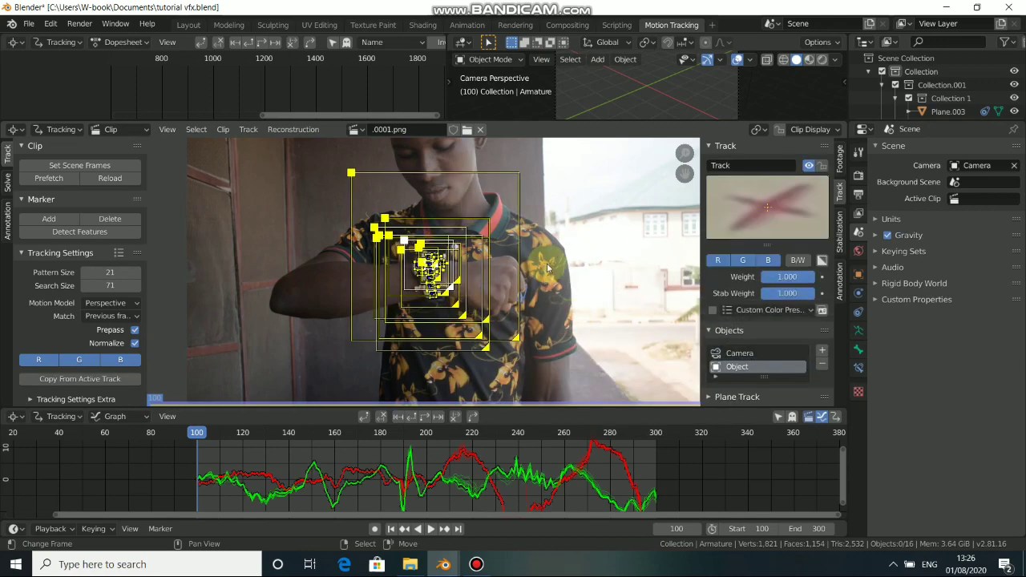
Delete all the selected tracks from the Camera tracking object.
{"action": "left_click", "coordinate": [753, 355]}
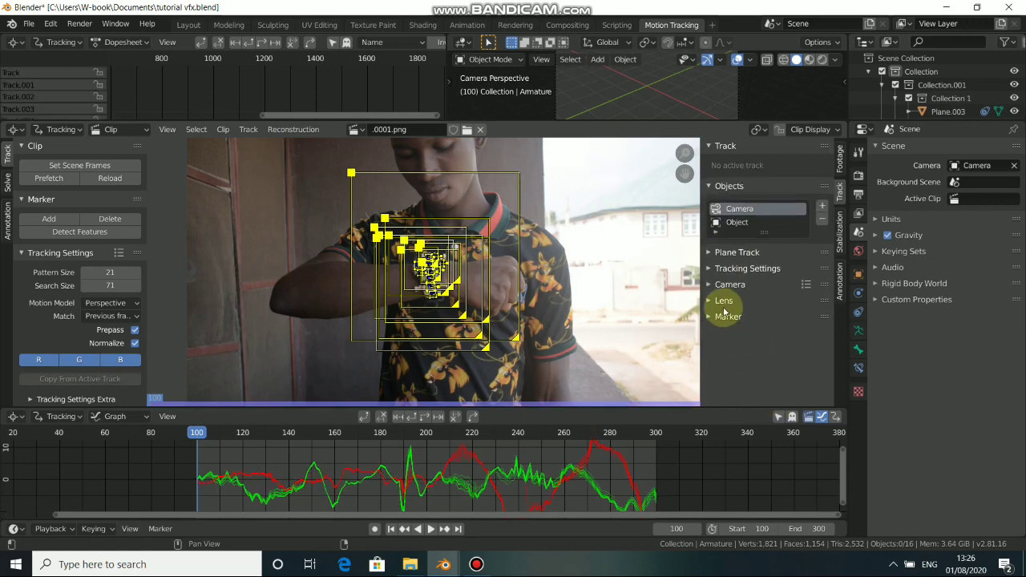
{"action": "left_click", "coordinate": [722, 222]}
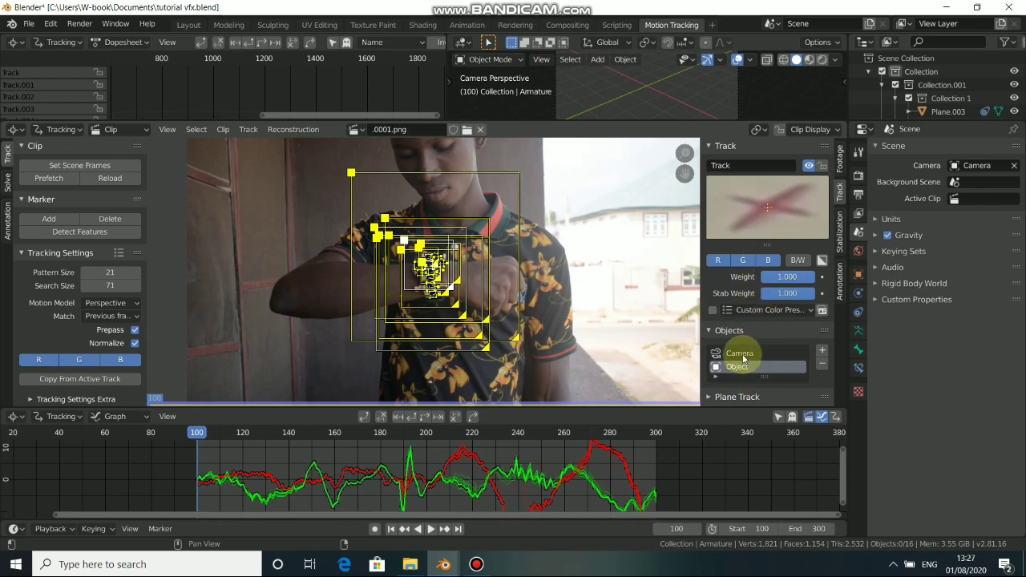
{"action": "left_click", "coordinate": [743, 355]}
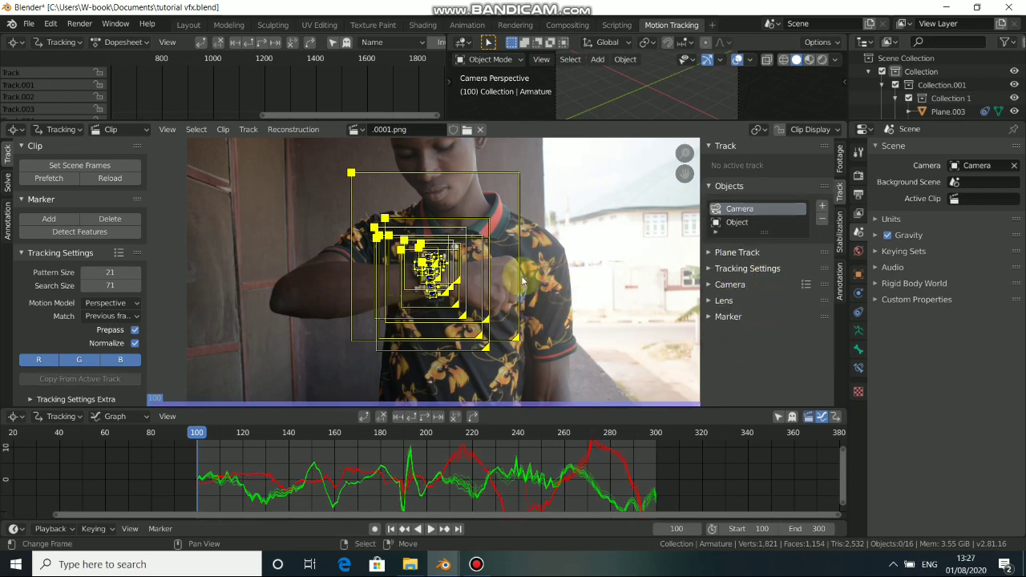
{"action": "key", "text": "x"}
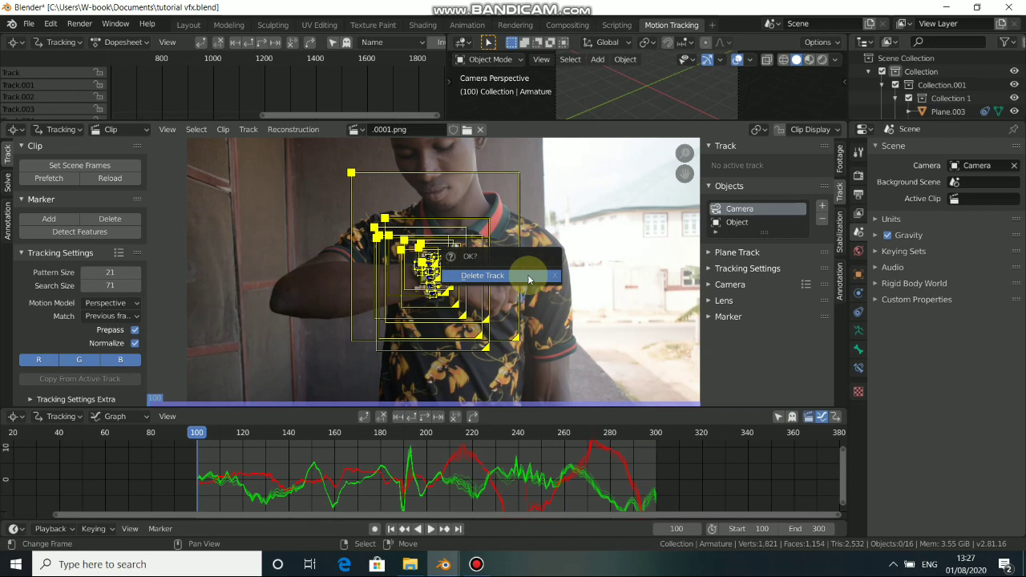
{"action": "left_click", "coordinate": [528, 274]}
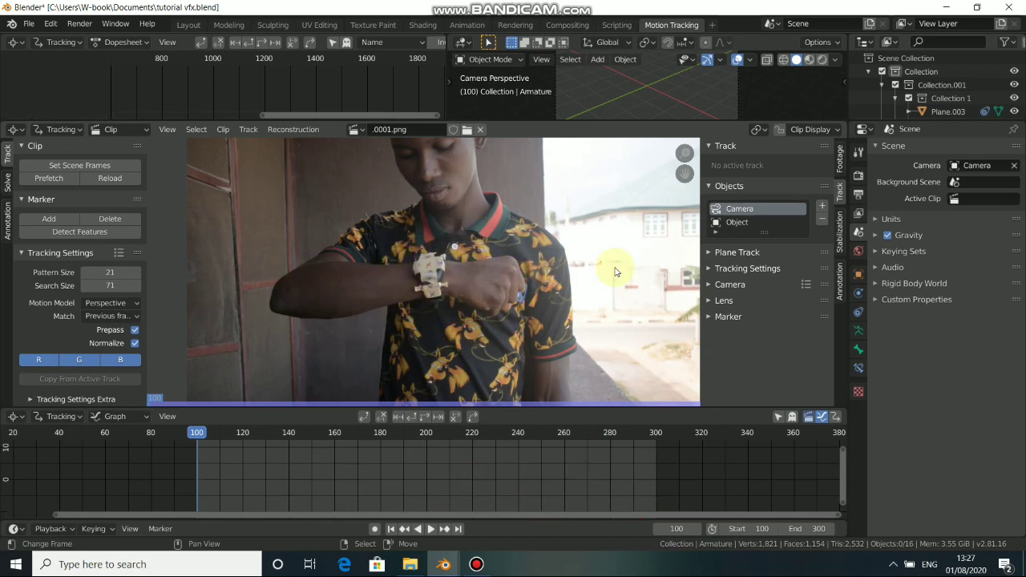
Compare the tracks of Object and Camera, then make Object active and deselect all its tracks.
{"action": "left_click", "coordinate": [732, 222]}
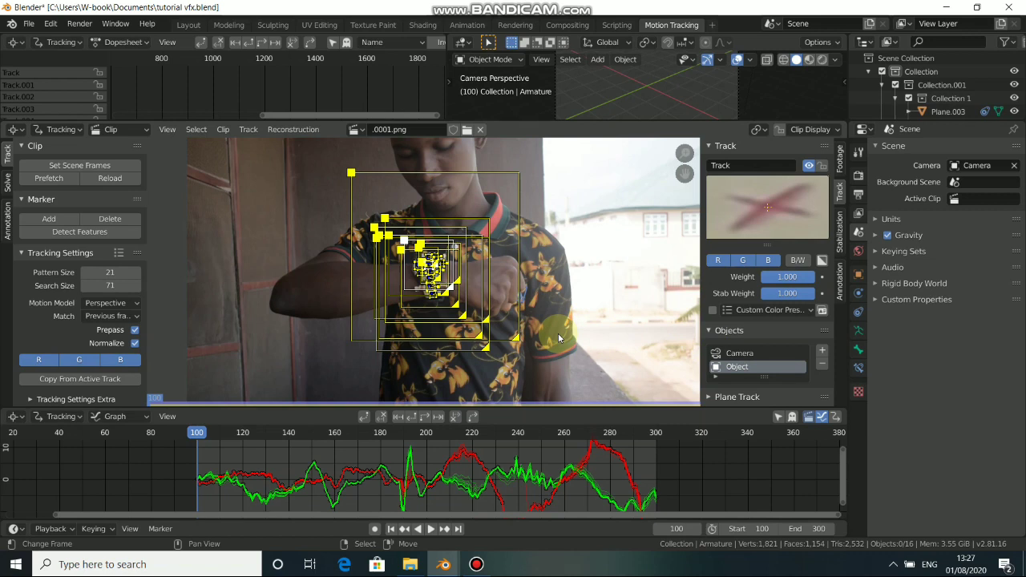
{"action": "left_click", "coordinate": [729, 352]}
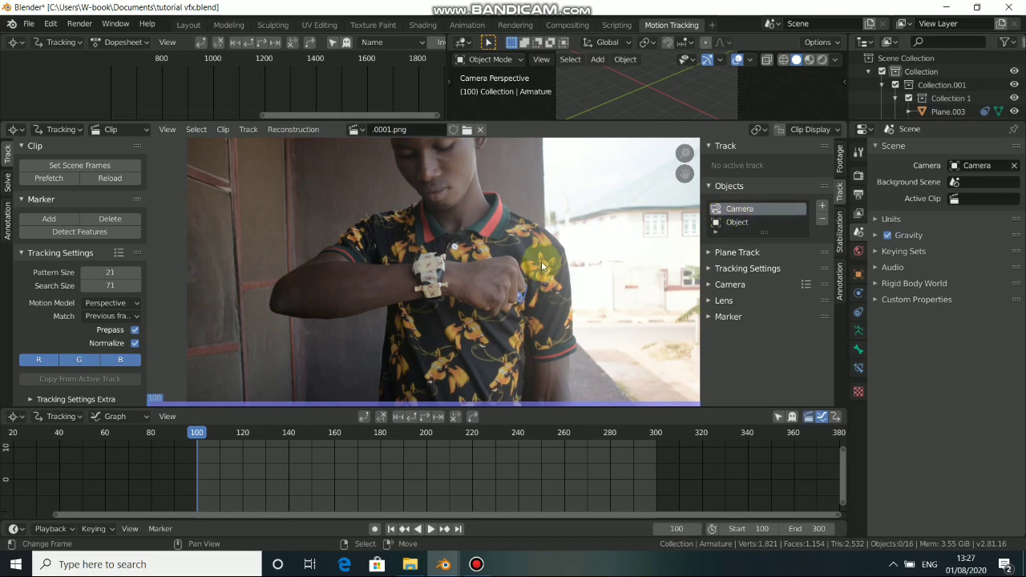
{"action": "left_click", "coordinate": [736, 223]}
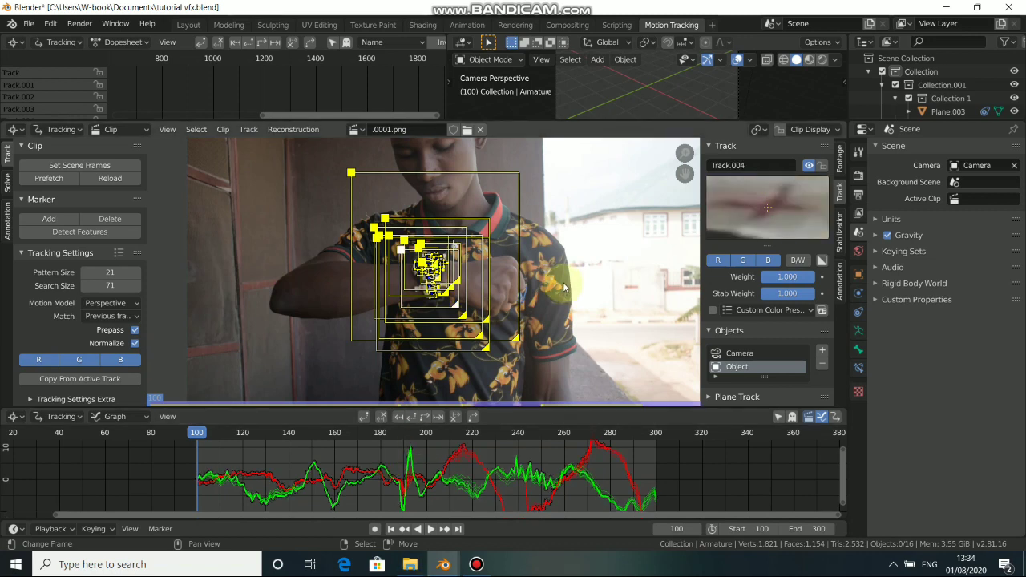
{"action": "key", "text": "alt+a"}
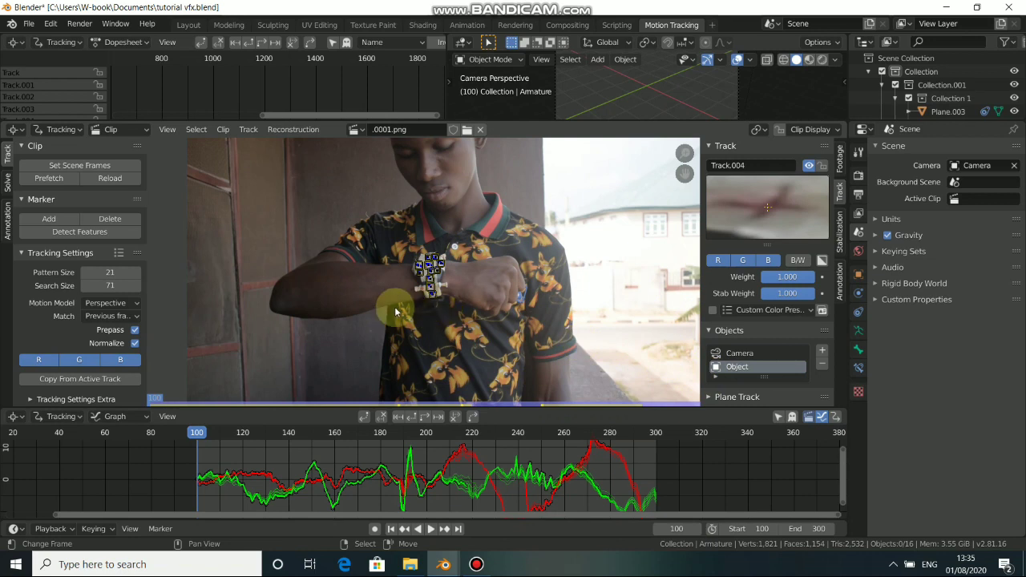
Set the sensor width in the clip's camera settings to 23.5.
{"action": "scroll", "coordinate": [533, 262], "scroll_direction": "down", "scroll_amount": 1}
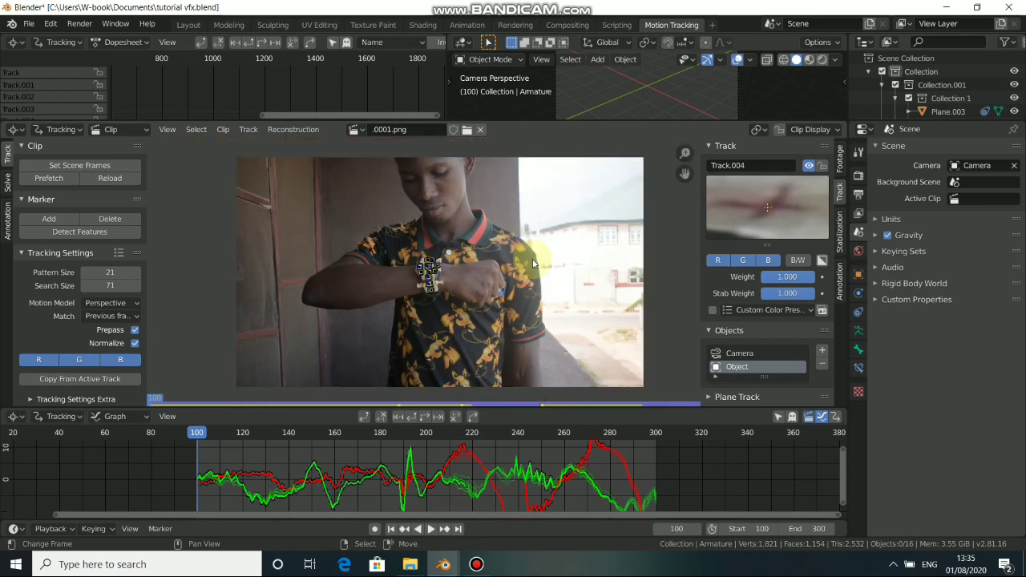
{"action": "scroll", "coordinate": [533, 263], "scroll_direction": "down", "scroll_amount": 1}
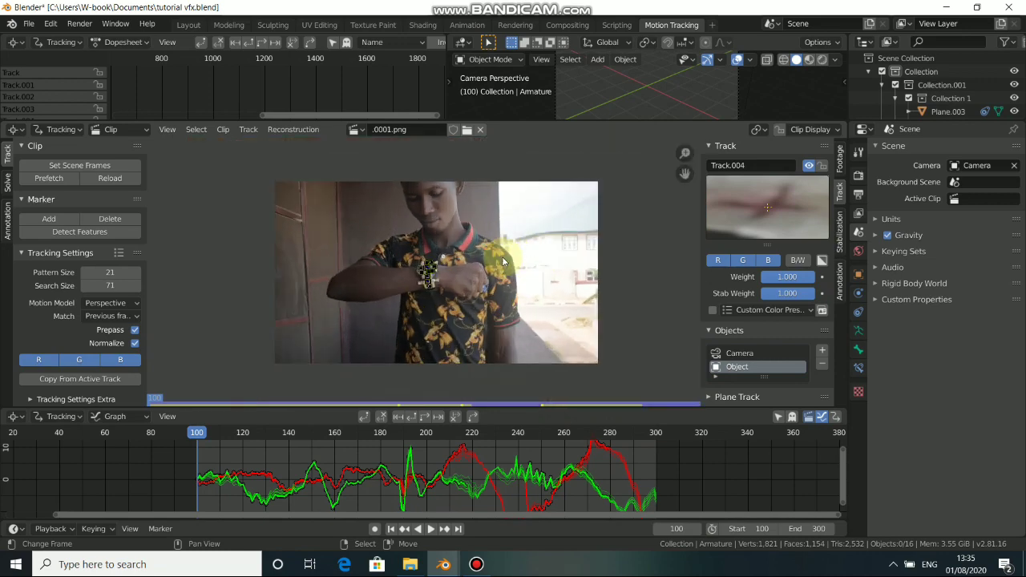
{"action": "scroll", "coordinate": [439, 234], "scroll_direction": "up", "scroll_amount": 3}
{"action": "scroll", "coordinate": [484, 244], "scroll_direction": "down", "scroll_amount": 3}
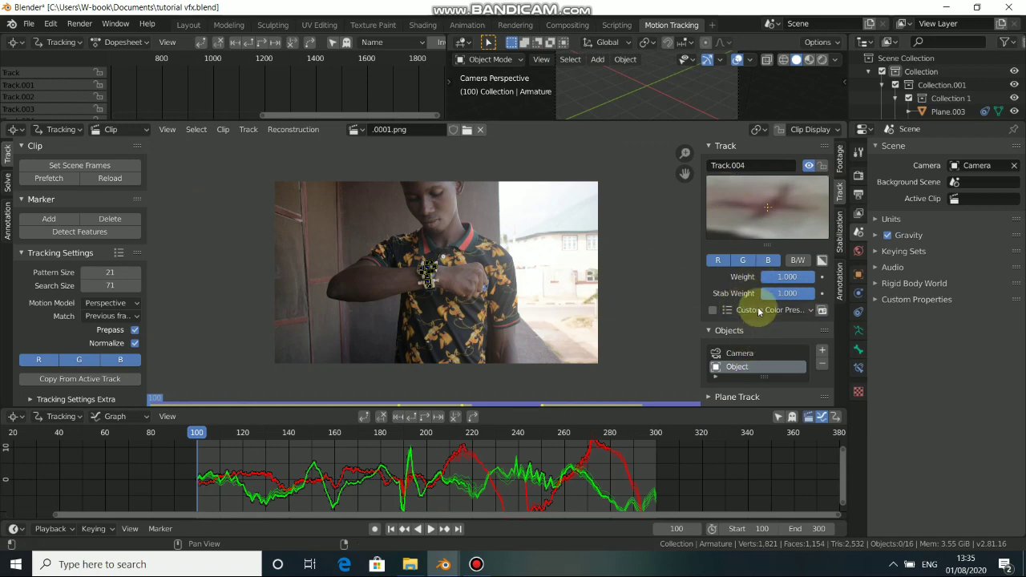
{"action": "scroll", "coordinate": [759, 306], "scroll_direction": "down", "scroll_amount": 3}
{"action": "left_click", "coordinate": [717, 367]}
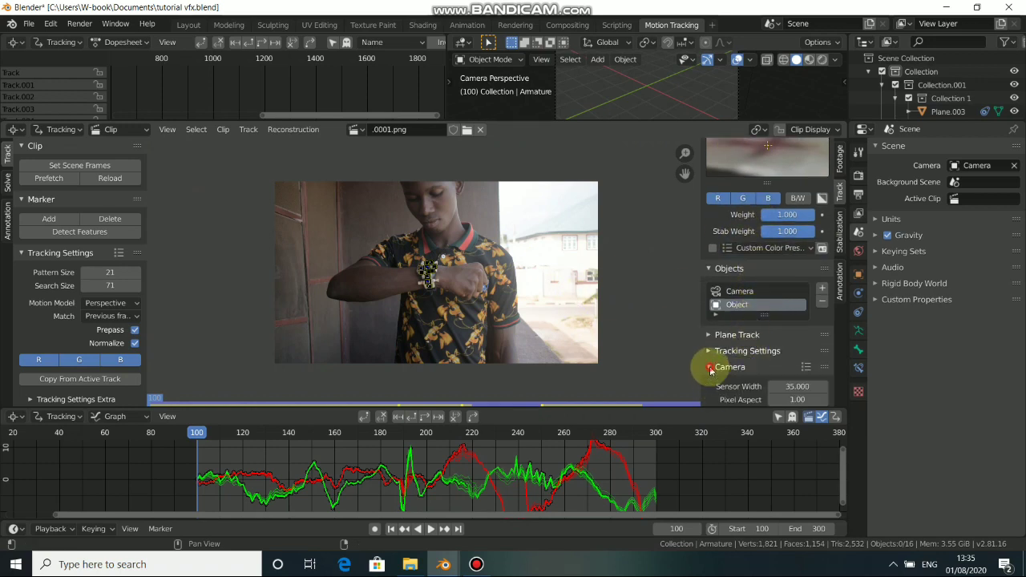
{"action": "scroll", "coordinate": [762, 362], "scroll_direction": "down", "scroll_amount": 3}
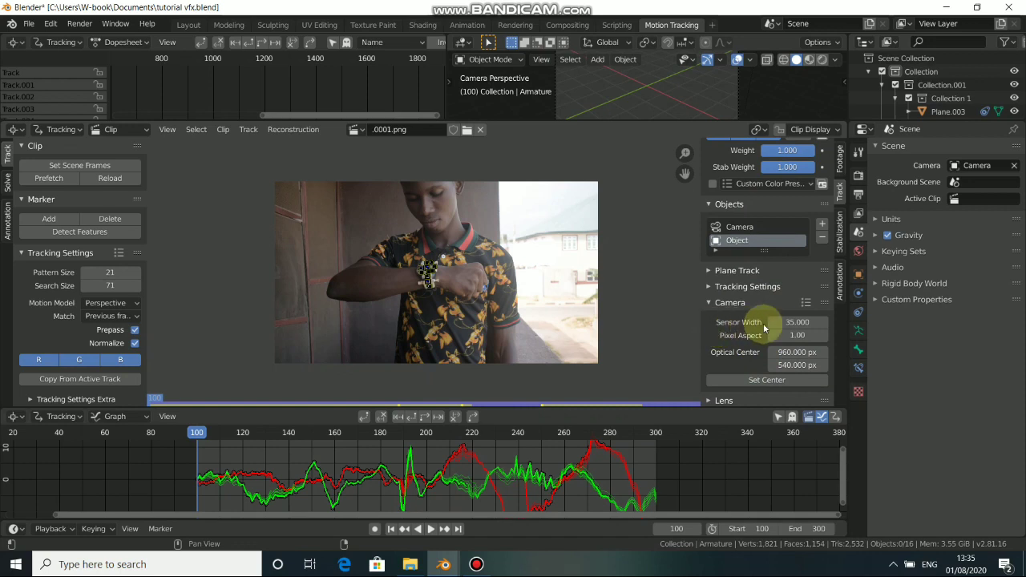
{"action": "left_click", "coordinate": [800, 321]}
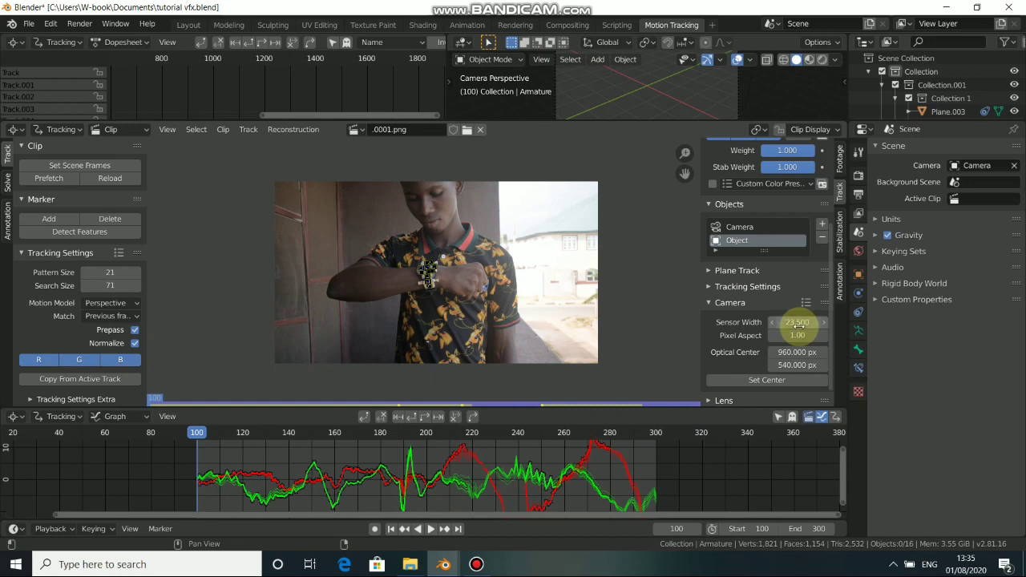
{"action": "key", "text": "Return"}
Set the focal length in the clip's lens settings to 35 mm.
{"action": "scroll", "coordinate": [734, 345], "scroll_direction": "down", "scroll_amount": 1}
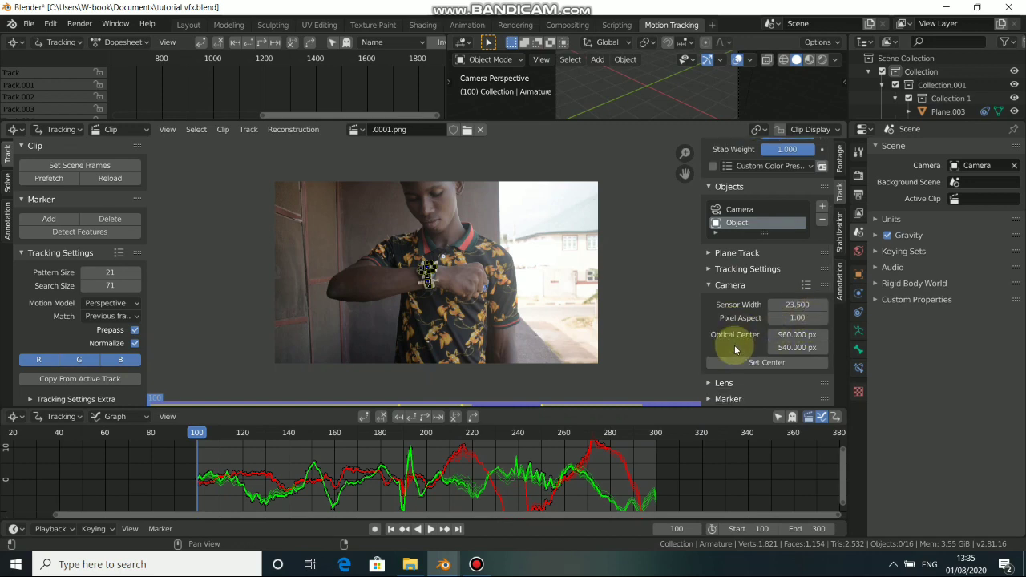
{"action": "left_click", "coordinate": [719, 383]}
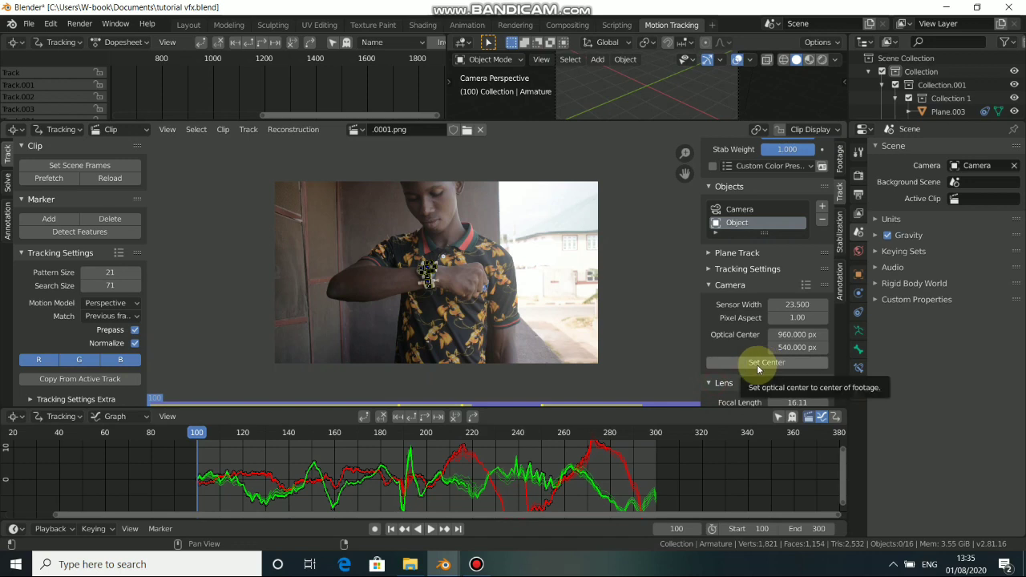
{"action": "scroll", "coordinate": [758, 369], "scroll_direction": "down", "scroll_amount": 2}
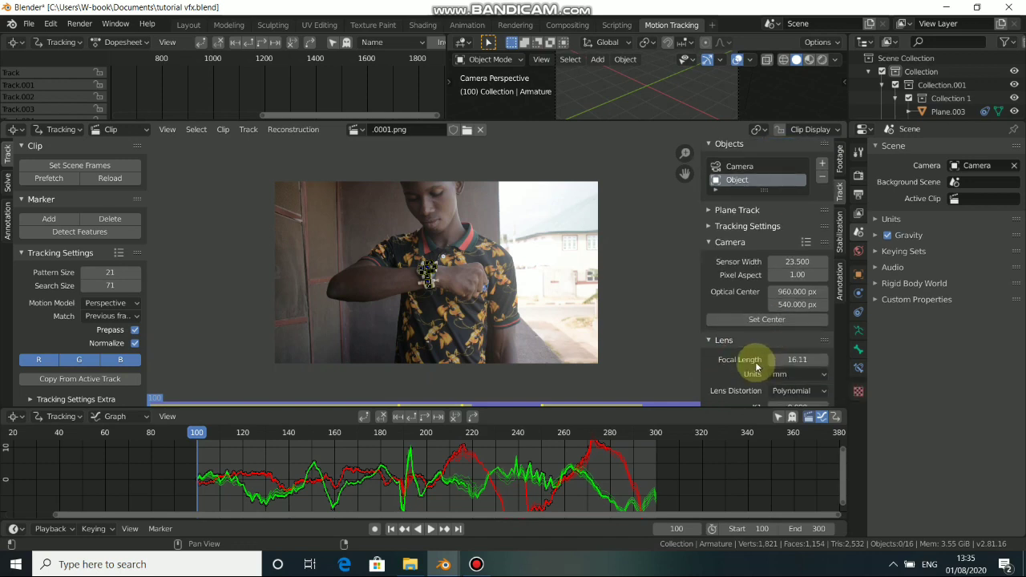
{"action": "left_click", "coordinate": [796, 359]}
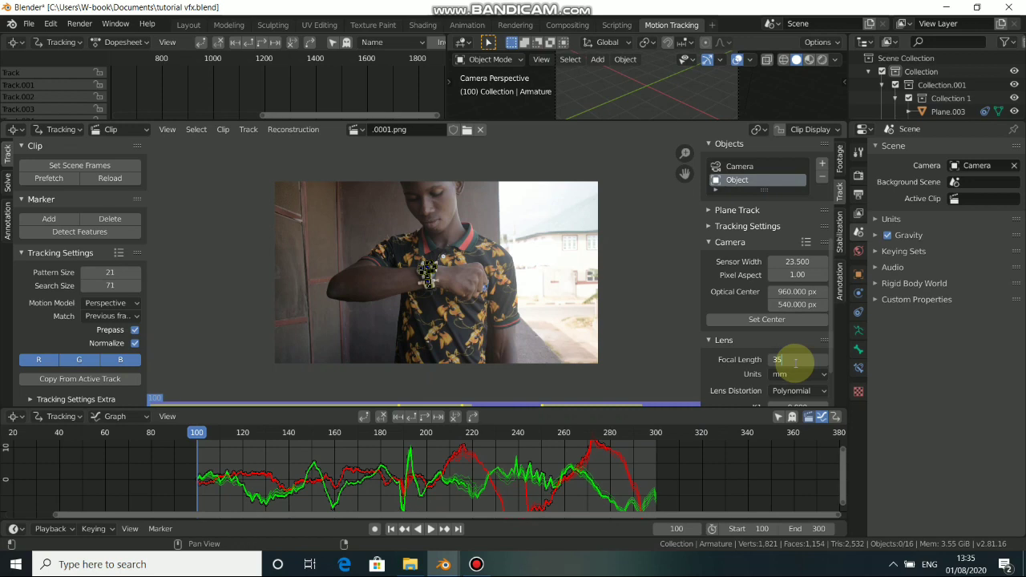
{"action": "key", "text": "Return"}
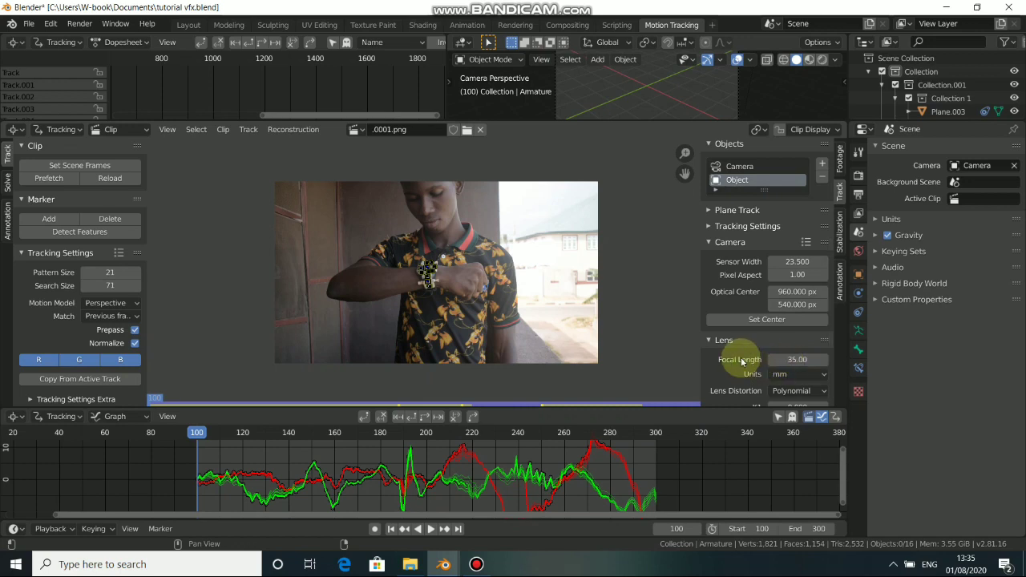
Enable automatic Keyframe selection in the solve settings and solve the object motion.
{"action": "scroll", "coordinate": [520, 261], "scroll_direction": "up", "scroll_amount": 2}
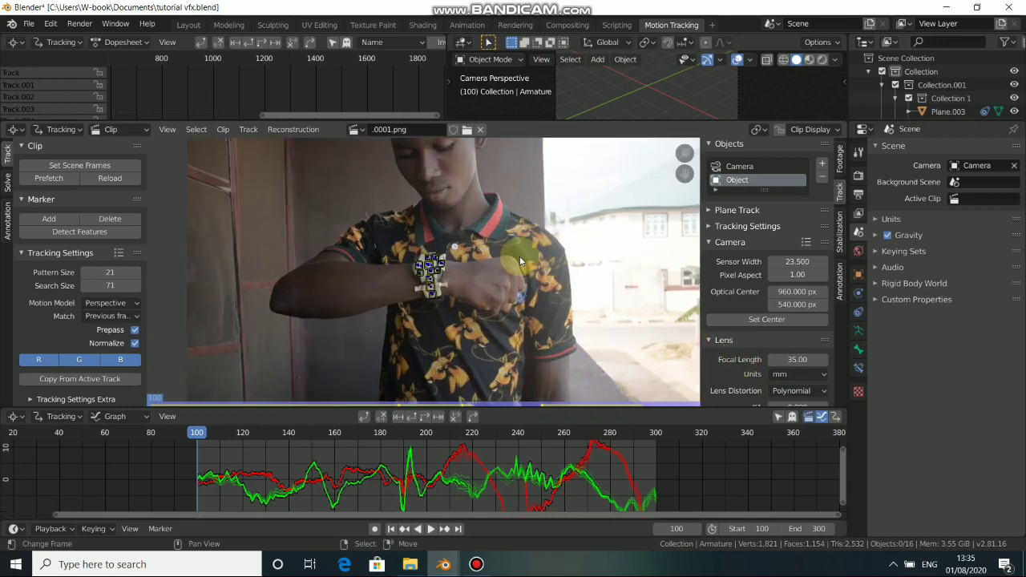
{"action": "scroll", "coordinate": [516, 247], "scroll_direction": "down", "scroll_amount": 2}
{"action": "scroll", "coordinate": [458, 229], "scroll_direction": "up", "scroll_amount": 2}
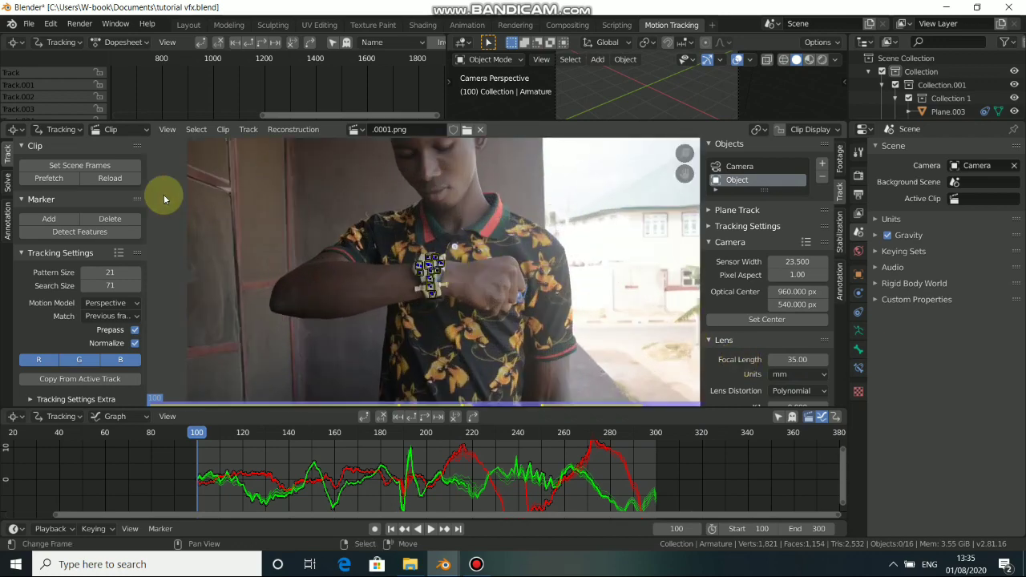
{"action": "left_click", "coordinate": [6, 182]}
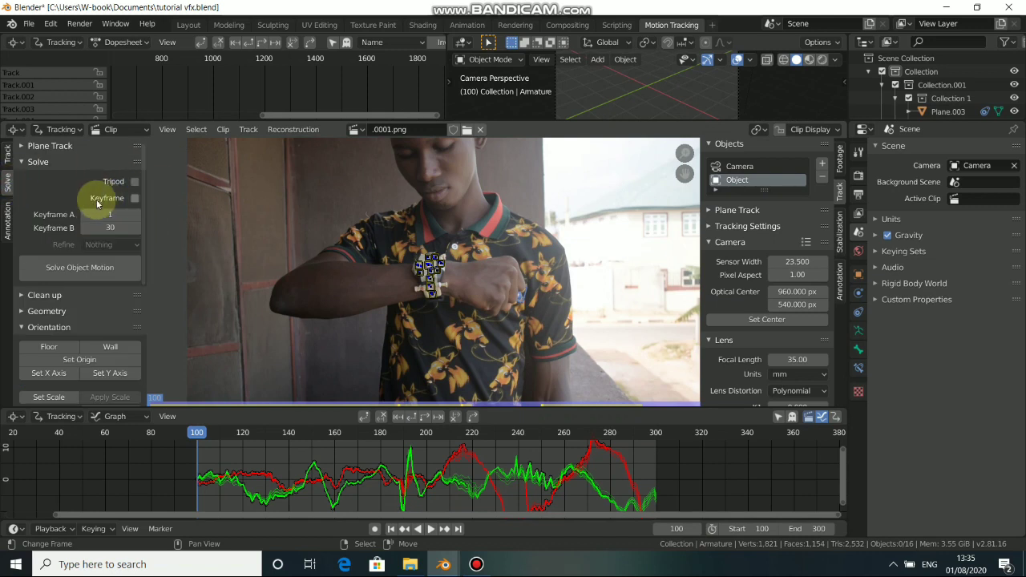
{"action": "left_click", "coordinate": [133, 199]}
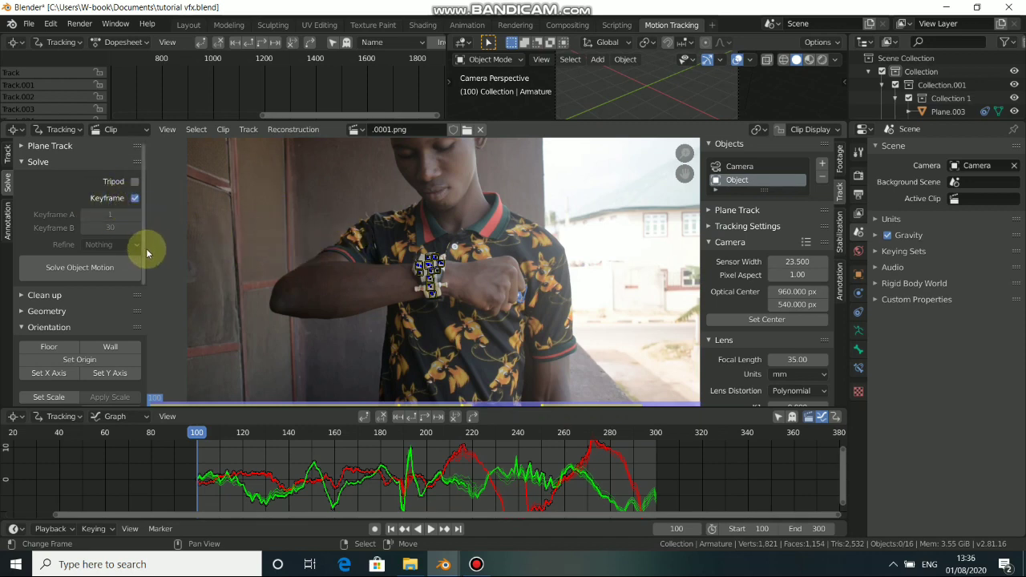
{"action": "left_click", "coordinate": [103, 269]}
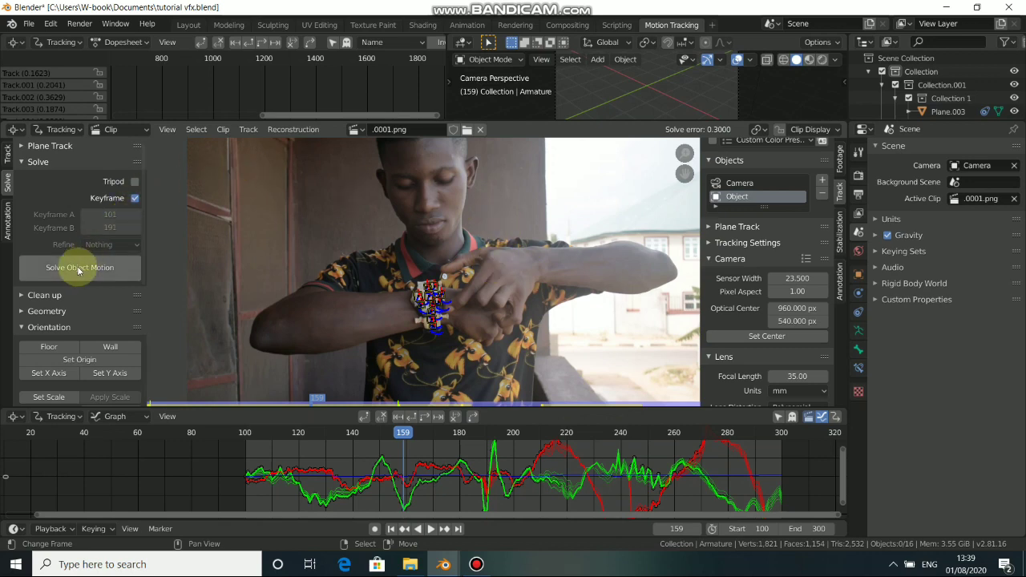
Set the tracked footage as the background of the 3D scene's camera view.
{"action": "scroll", "coordinate": [72, 285], "scroll_direction": "down", "scroll_amount": 2}
{"action": "scroll", "coordinate": [65, 285], "scroll_direction": "down", "scroll_amount": 5}
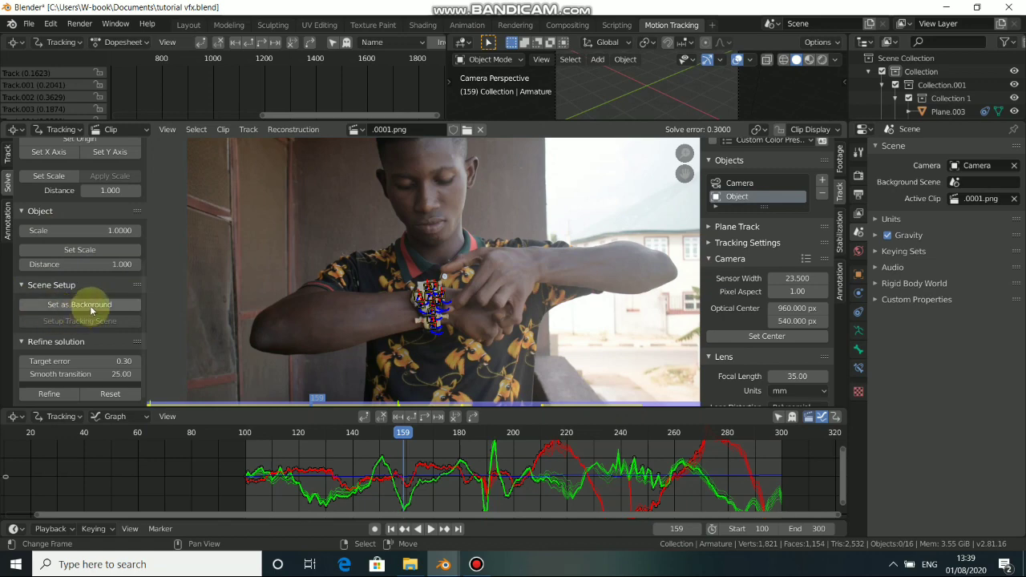
{"action": "left_click", "coordinate": [90, 307]}
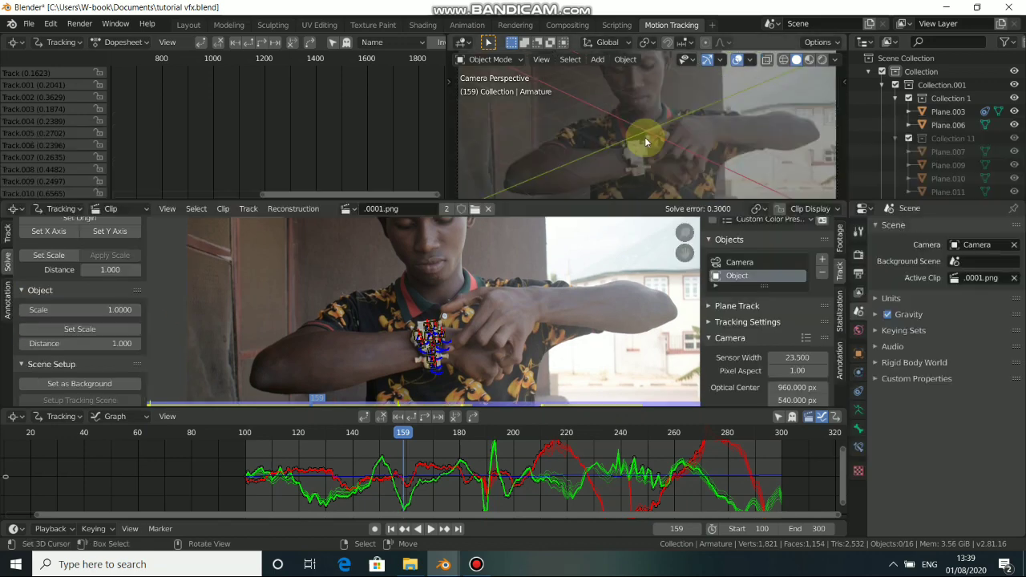
{"action": "scroll", "coordinate": [646, 125], "scroll_direction": "down", "scroll_amount": 5}
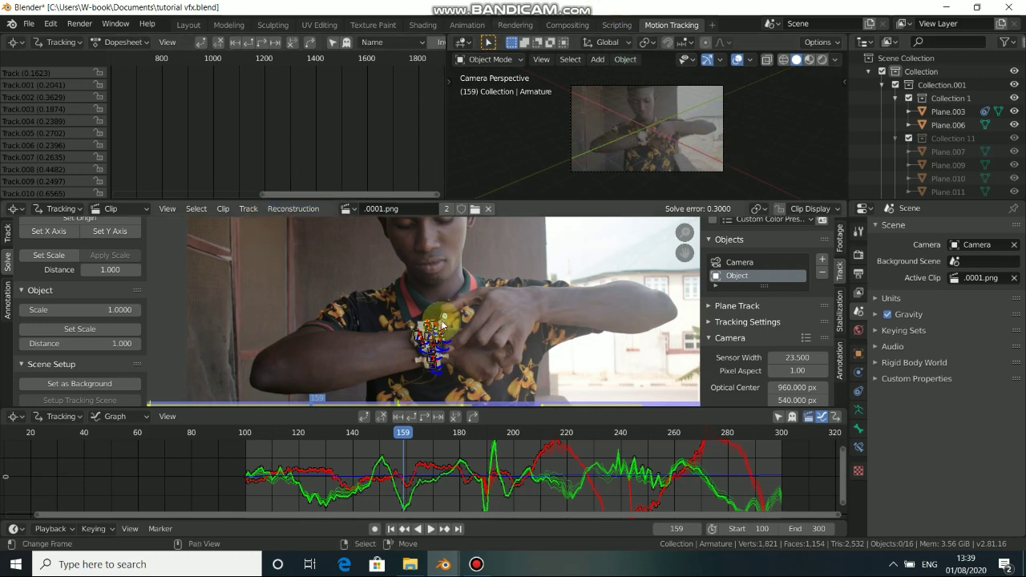
{"action": "scroll", "coordinate": [368, 295], "scroll_direction": "down", "scroll_amount": 1}
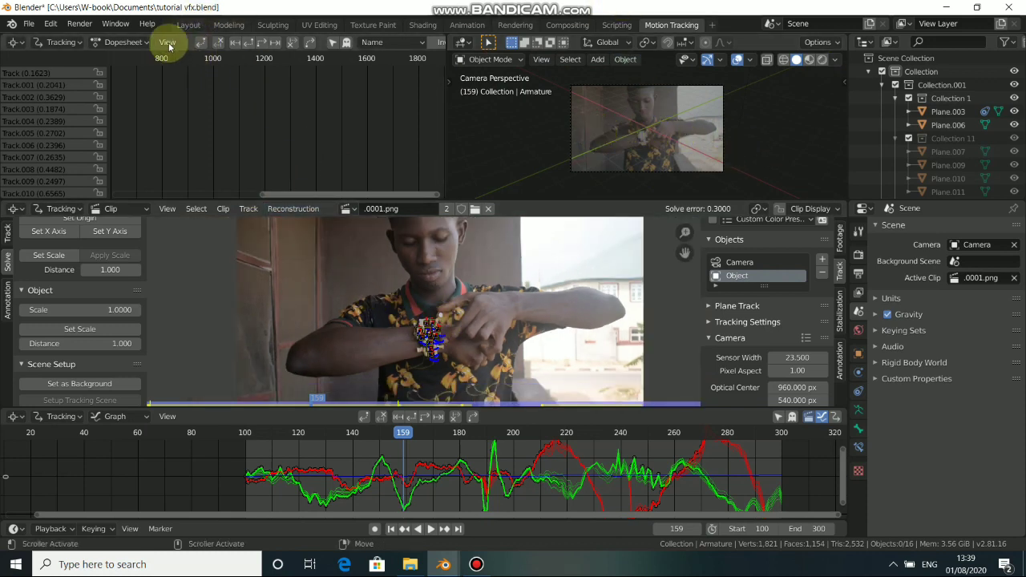
Switch to the Layout workspace and inspect the camera and the wristband model from different angles.
{"action": "left_click", "coordinate": [188, 25]}
{"action": "middle_click_drag", "start_coordinate": [298, 117], "coordinate": [504, 341]}
{"action": "left_click", "coordinate": [485, 315]}
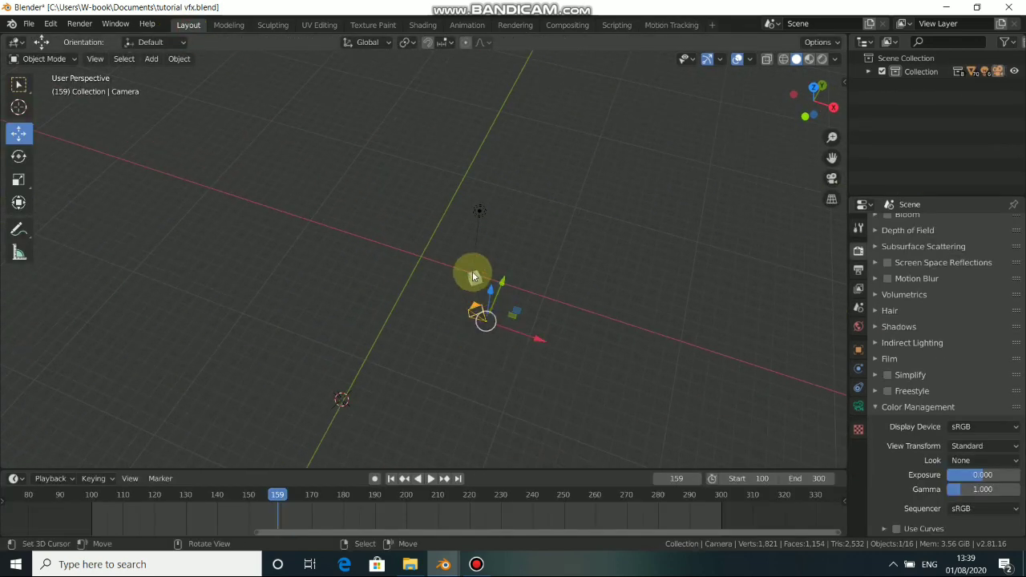
{"action": "left_click", "coordinate": [473, 277]}
{"action": "scroll", "coordinate": [494, 325], "scroll_direction": "up", "scroll_amount": 4}
{"action": "middle_click_drag", "start_coordinate": [519, 322], "coordinate": [193, 223]}
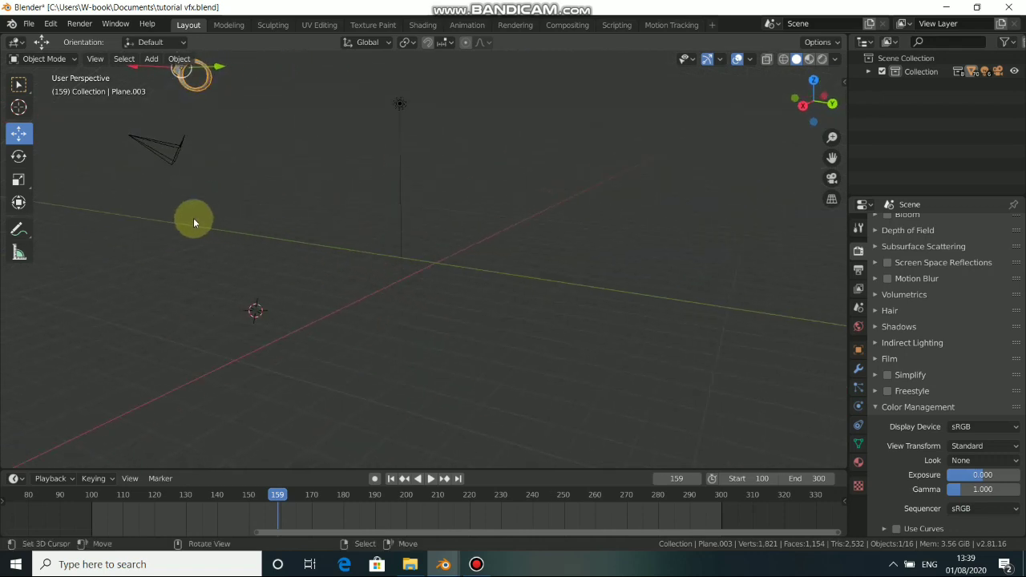
Select the camera and check the footage background through the camera view.
{"action": "left_click", "coordinate": [152, 162]}
{"action": "middle_click_drag", "start_coordinate": [316, 304], "coordinate": [404, 316]}
{"action": "middle_click_drag", "start_coordinate": [481, 319], "coordinate": [448, 296]}
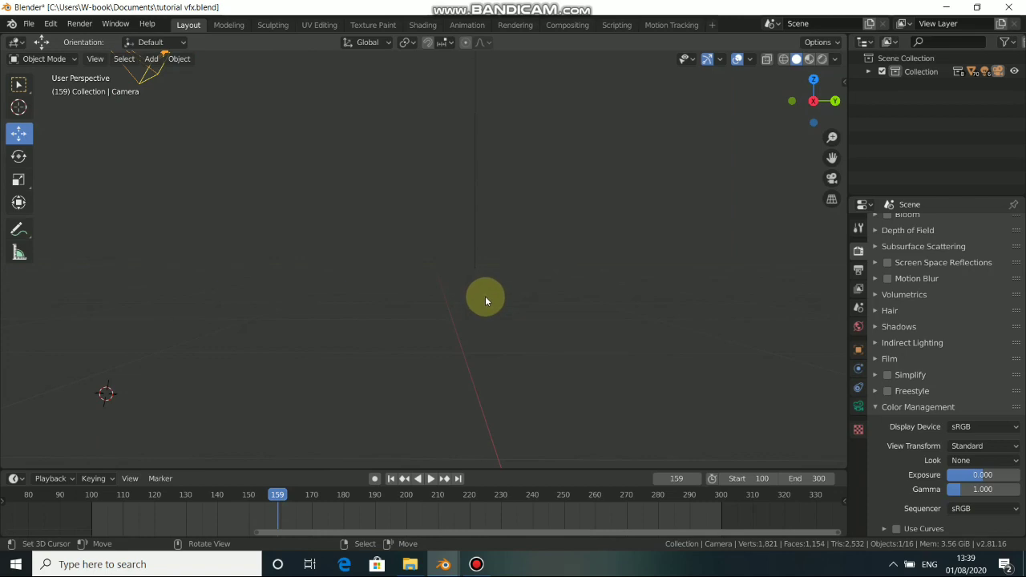
{"action": "middle_click_drag", "start_coordinate": [485, 300], "coordinate": [484, 302]}
{"action": "key", "text": "KP_0"}
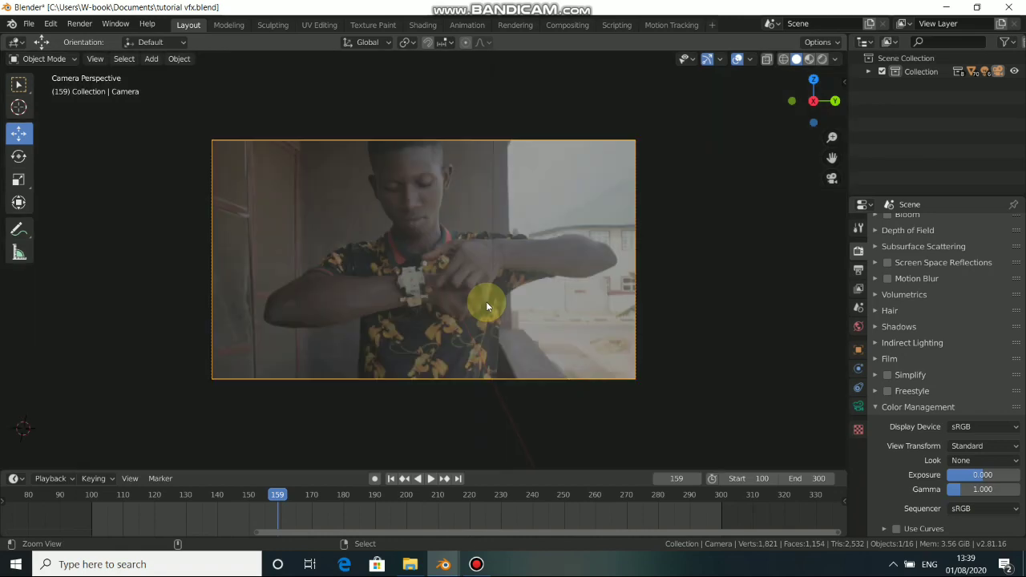
{"action": "scroll", "coordinate": [540, 315], "scroll_direction": "down", "scroll_amount": 3}
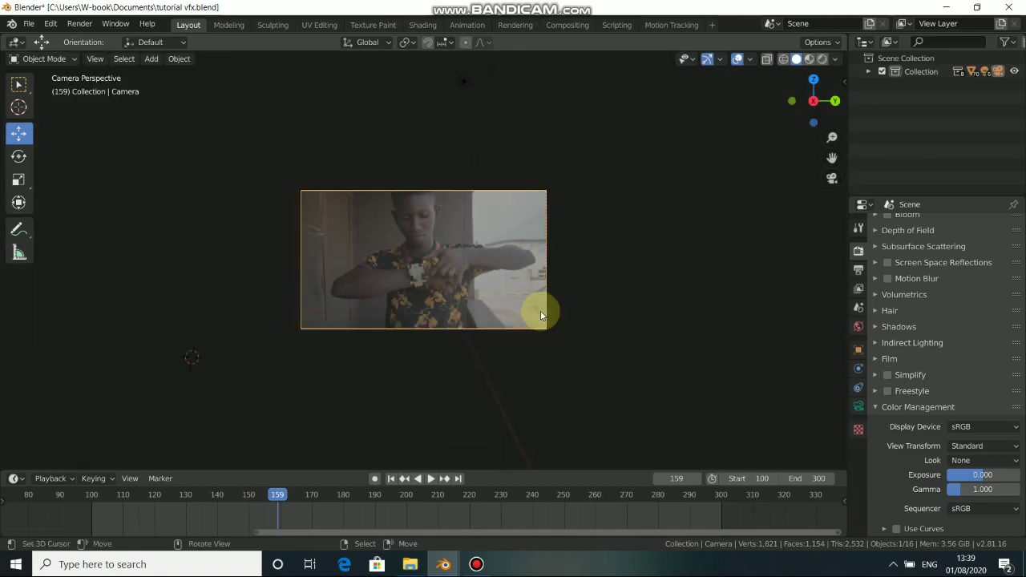
Leave the camera view and move the camera along the X axis towards the scene origin.
{"action": "middle_click_drag", "start_coordinate": [540, 315], "coordinate": [483, 273]}
{"action": "scroll", "coordinate": [482, 275], "scroll_direction": "down", "scroll_amount": 3}
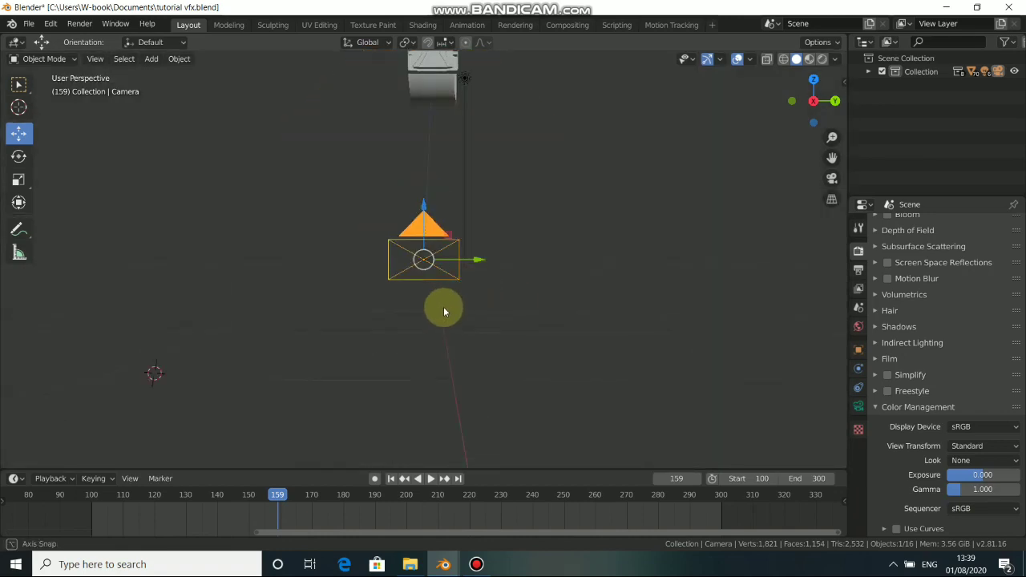
{"action": "middle_click_drag", "start_coordinate": [444, 311], "coordinate": [591, 291]}
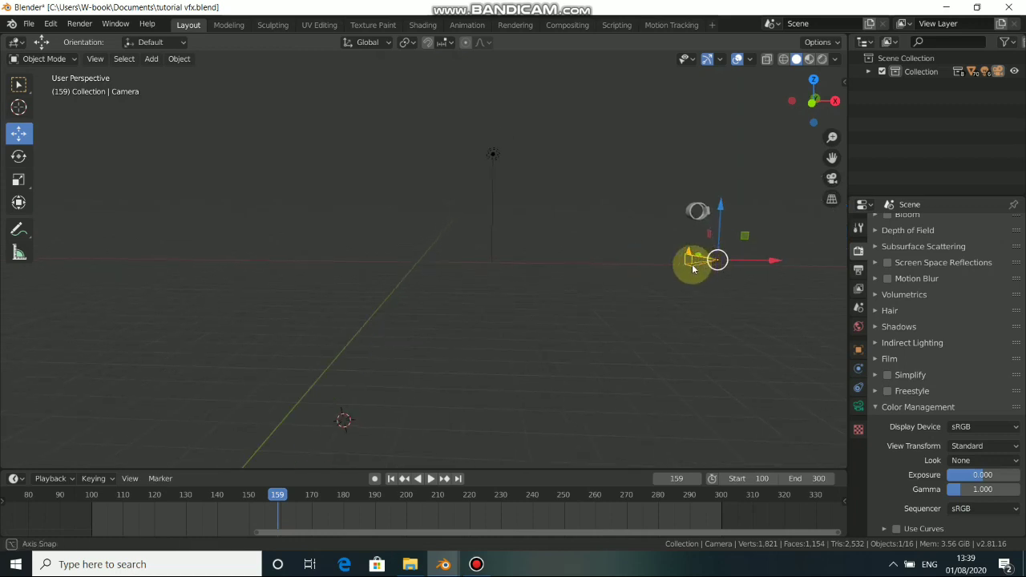
{"action": "middle_click_drag", "start_coordinate": [693, 269], "coordinate": [762, 323]}
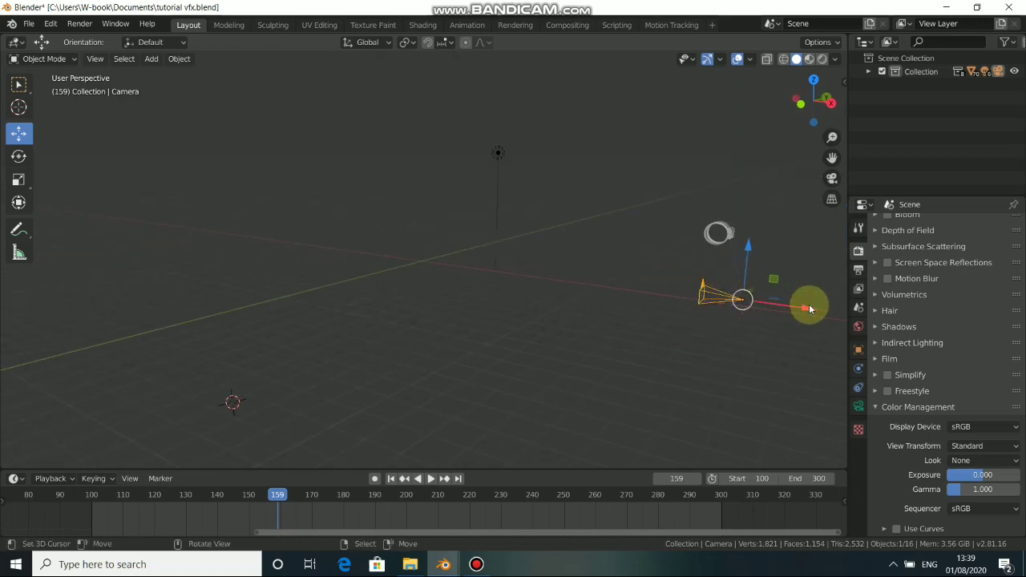
{"action": "left_click_drag", "start_coordinate": [809, 308], "coordinate": [584, 301]}
{"action": "middle_click_drag", "start_coordinate": [584, 301], "coordinate": [570, 191]}
Select the wristband model and open its object constraint settings.
{"action": "left_click", "coordinate": [569, 187]}
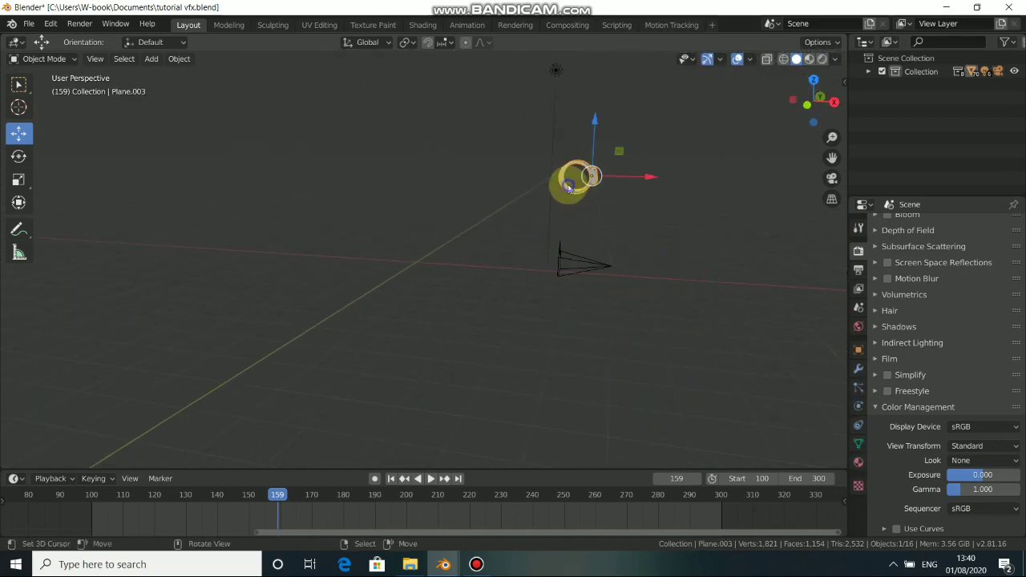
{"action": "left_click", "coordinate": [858, 370]}
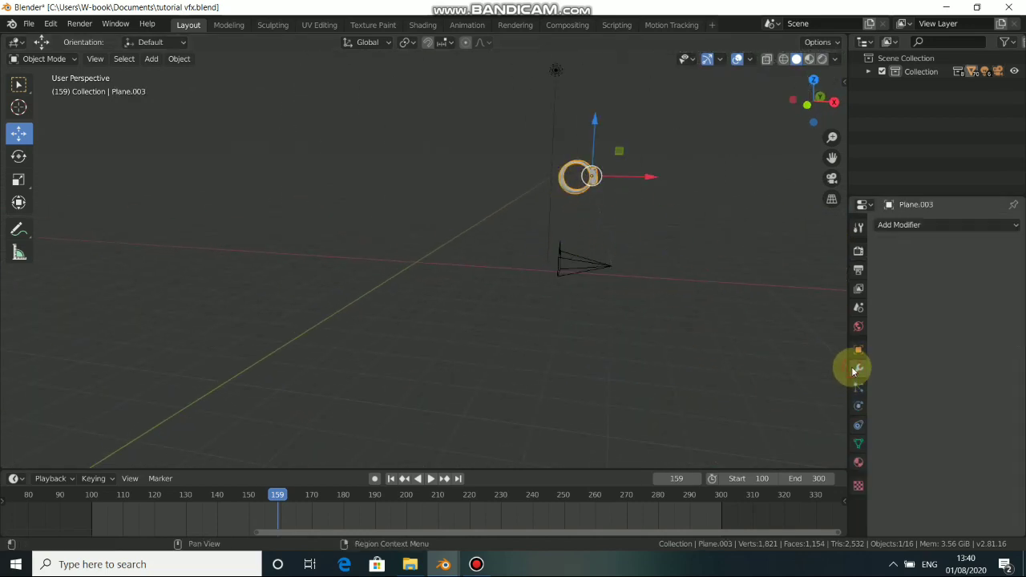
{"action": "left_click", "coordinate": [858, 426]}
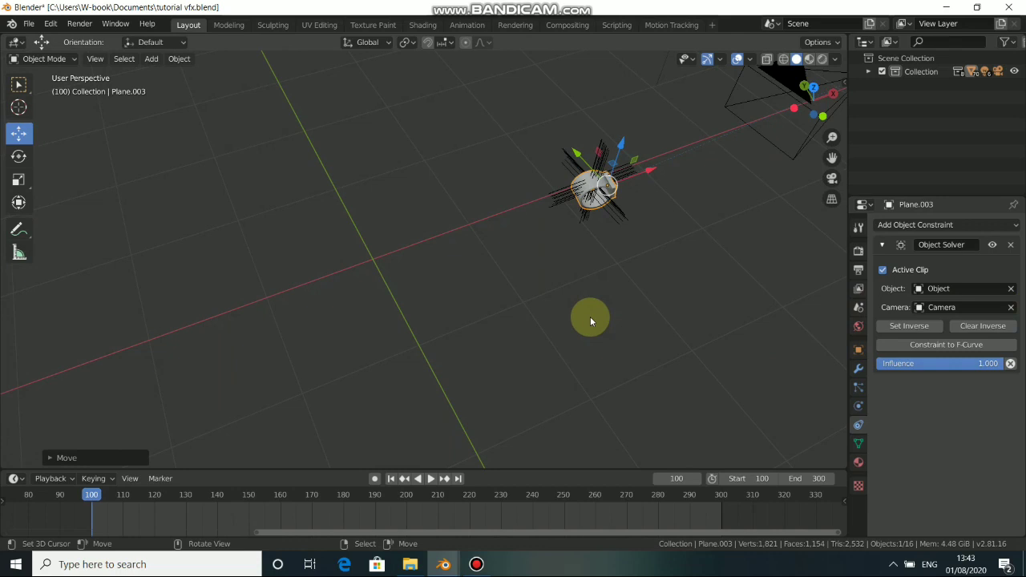
Play the animation through the camera view to check how the wristband follows the footage, and return to frame 100.
{"action": "middle_click_drag", "start_coordinate": [591, 316], "coordinate": [378, 257]}
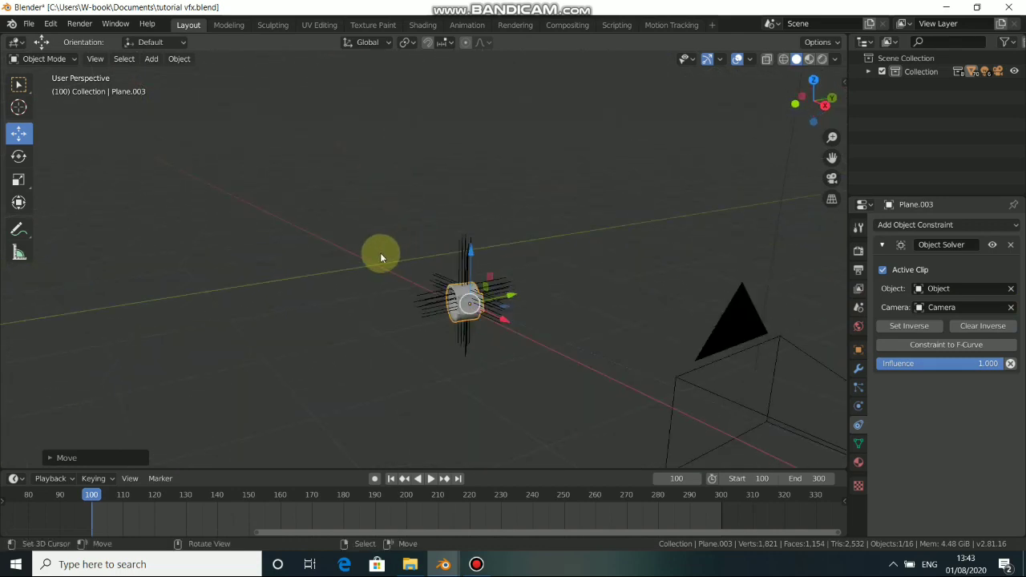
{"action": "key", "text": "KP_0"}
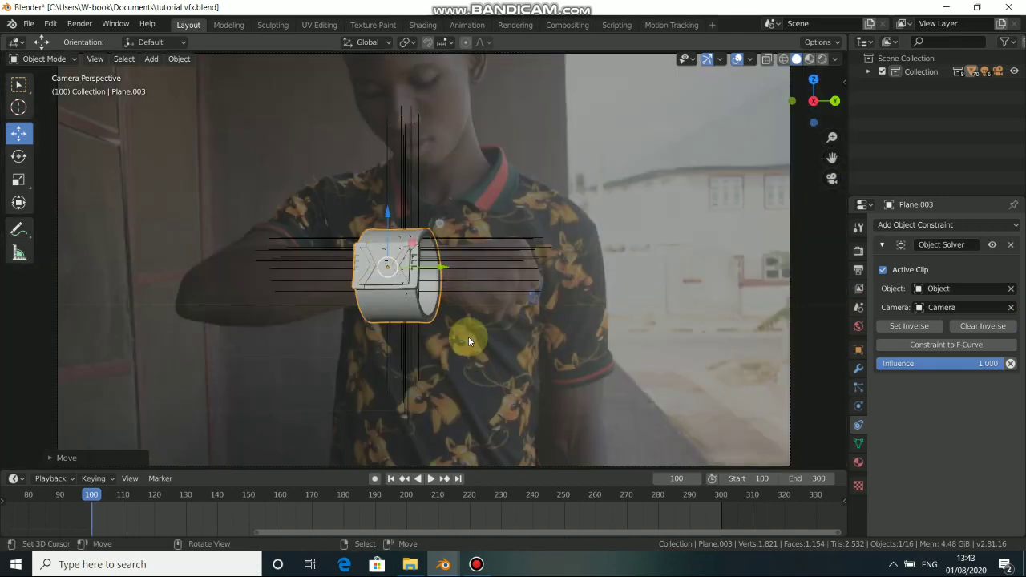
{"action": "left_click", "coordinate": [434, 478]}
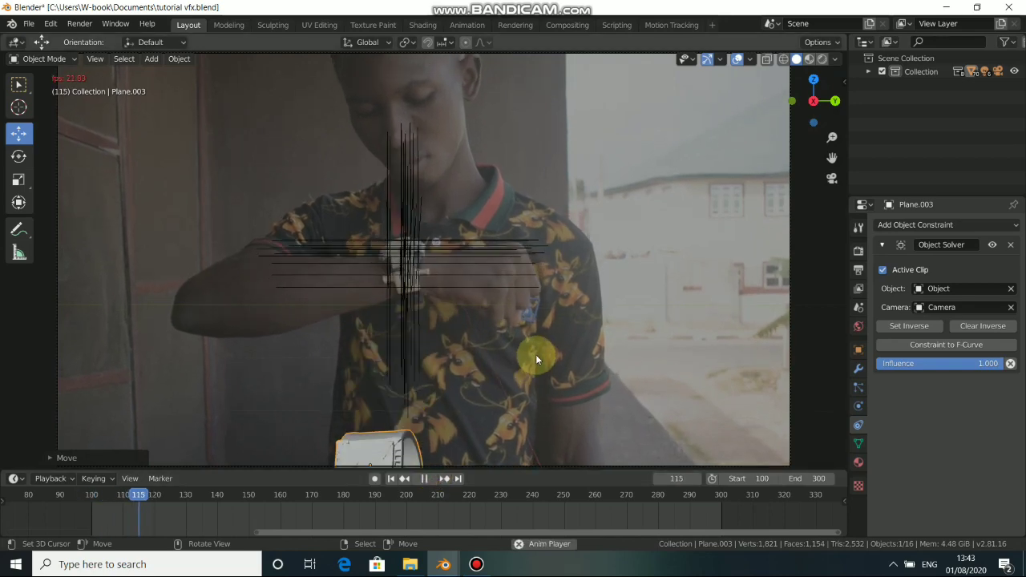
{"action": "left_click", "coordinate": [425, 479]}
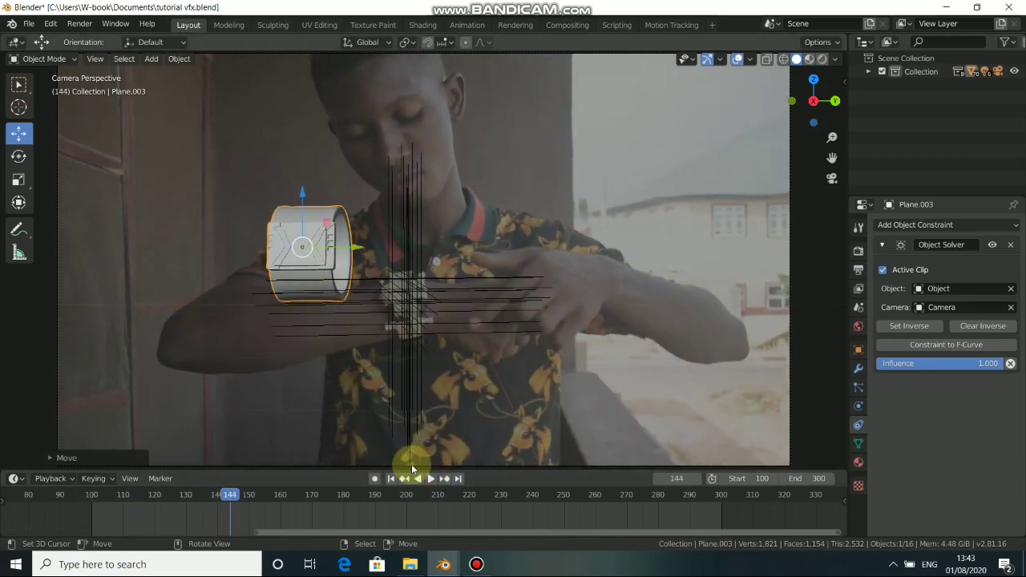
{"action": "left_click", "coordinate": [391, 479]}
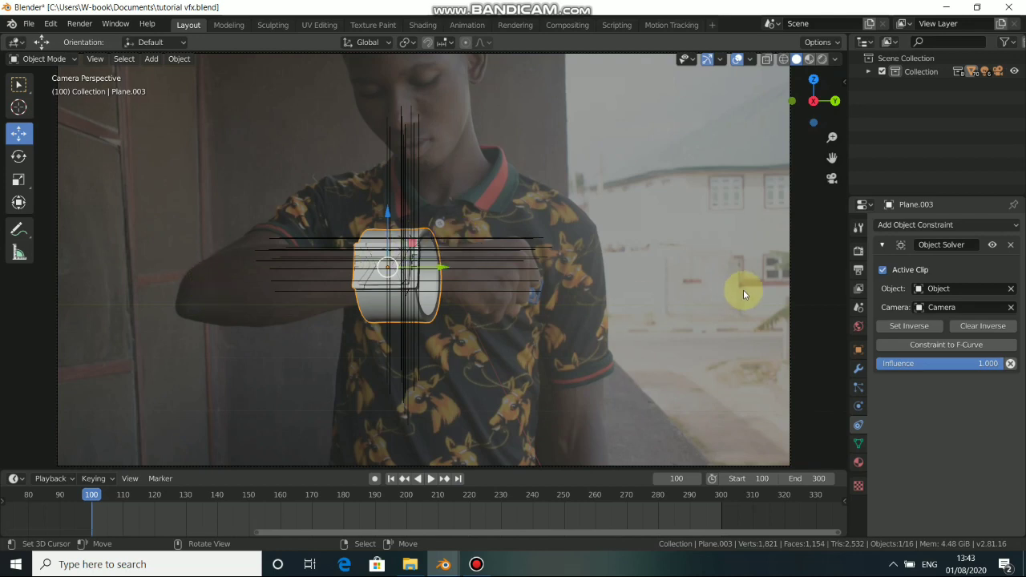
Apply Set Inverse on the wristband's Object Solver constraint and move the wristband back onto the cluster of tracked wrist points.
{"action": "left_click", "coordinate": [901, 326]}
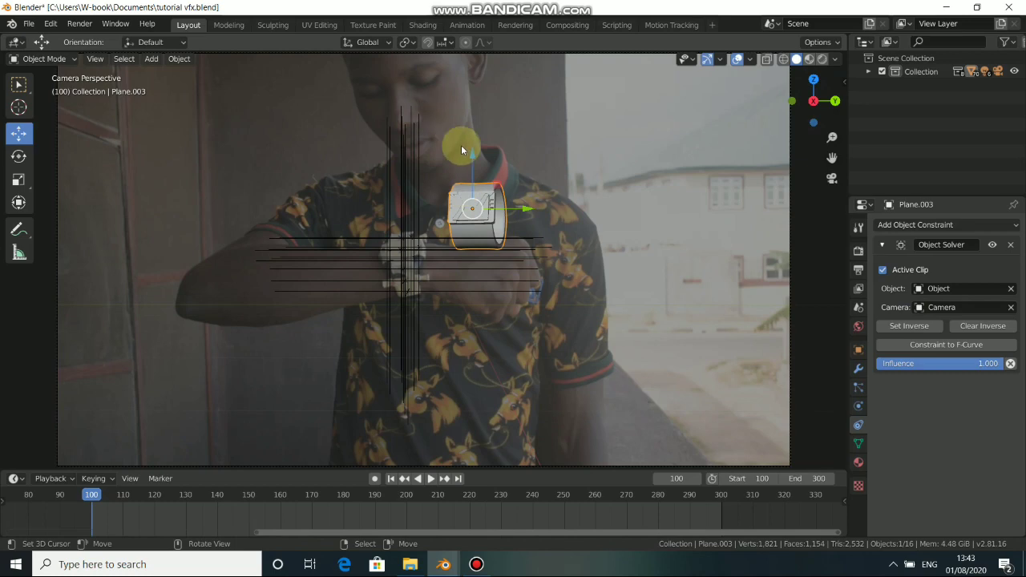
{"action": "middle_click_drag", "start_coordinate": [461, 145], "coordinate": [425, 270]}
{"action": "left_click_drag", "start_coordinate": [330, 277], "coordinate": [431, 231]}
{"action": "left_click_drag", "start_coordinate": [436, 187], "coordinate": [450, 221]}
{"action": "middle_click_drag", "start_coordinate": [473, 350], "coordinate": [319, 331]}
{"action": "left_click_drag", "start_coordinate": [315, 316], "coordinate": [413, 293]}
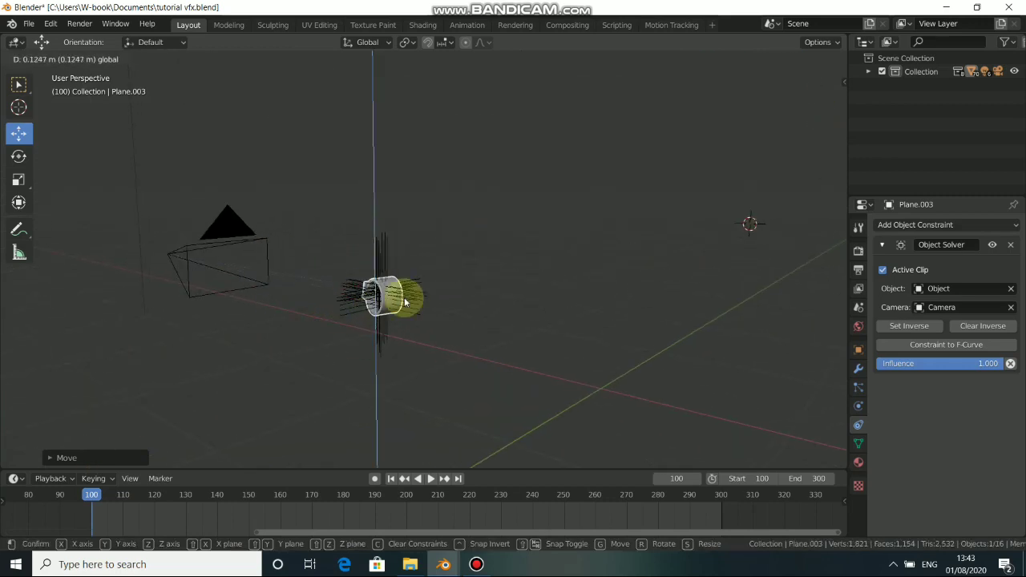
{"action": "middle_click_drag", "start_coordinate": [412, 293], "coordinate": [115, 376]}
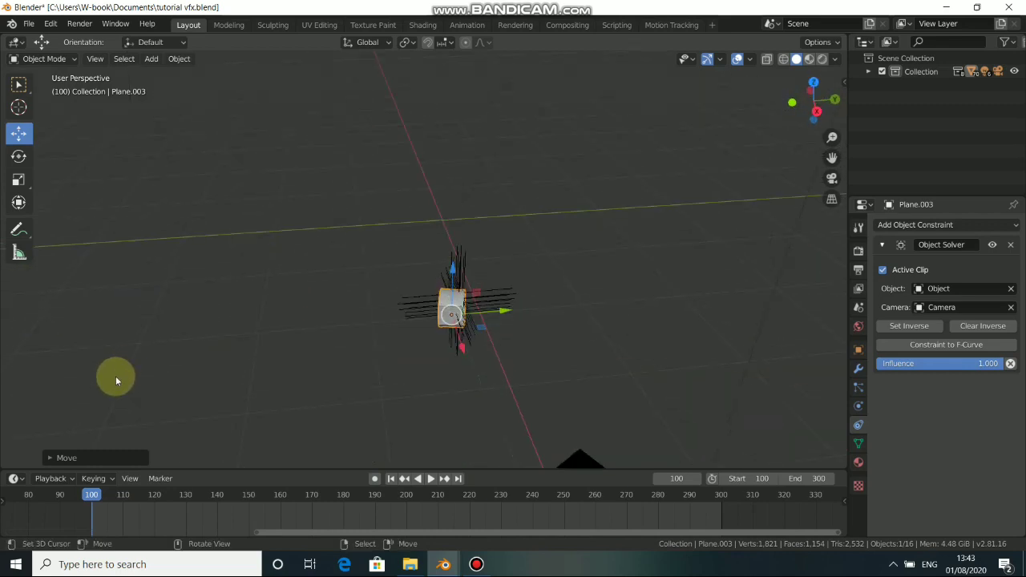
Play back the repositioned wristband's tracking through the camera view and return to the first frame.
{"action": "key", "text": "KP_0"}
{"action": "left_click", "coordinate": [430, 479]}
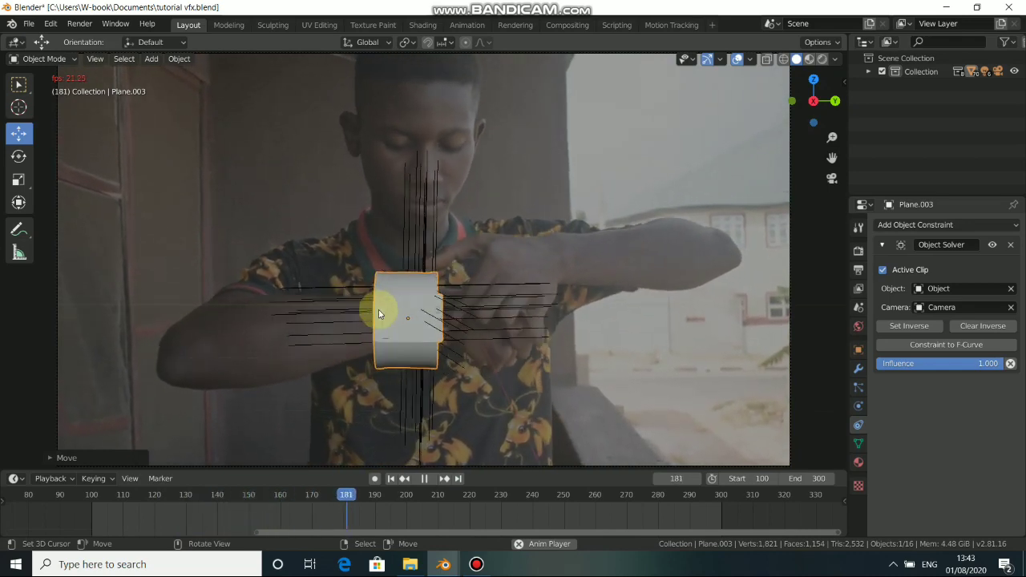
{"action": "left_click", "coordinate": [424, 479]}
{"action": "left_click", "coordinate": [390, 478]}
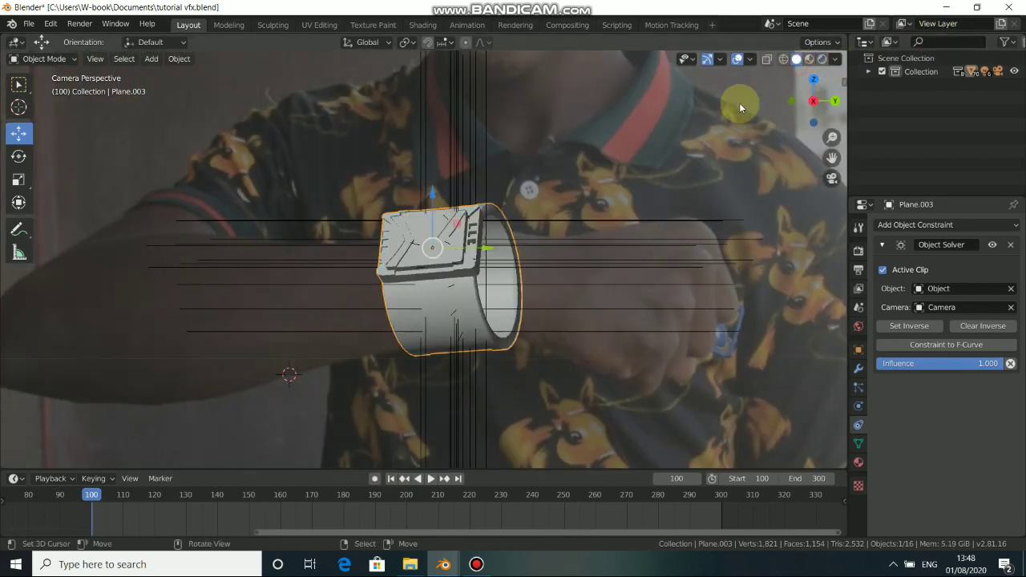
Play the animation through the camera view to check the wristband's tracking, and stop at frame 287.
{"action": "scroll", "coordinate": [405, 349], "scroll_direction": "down", "scroll_amount": 3}
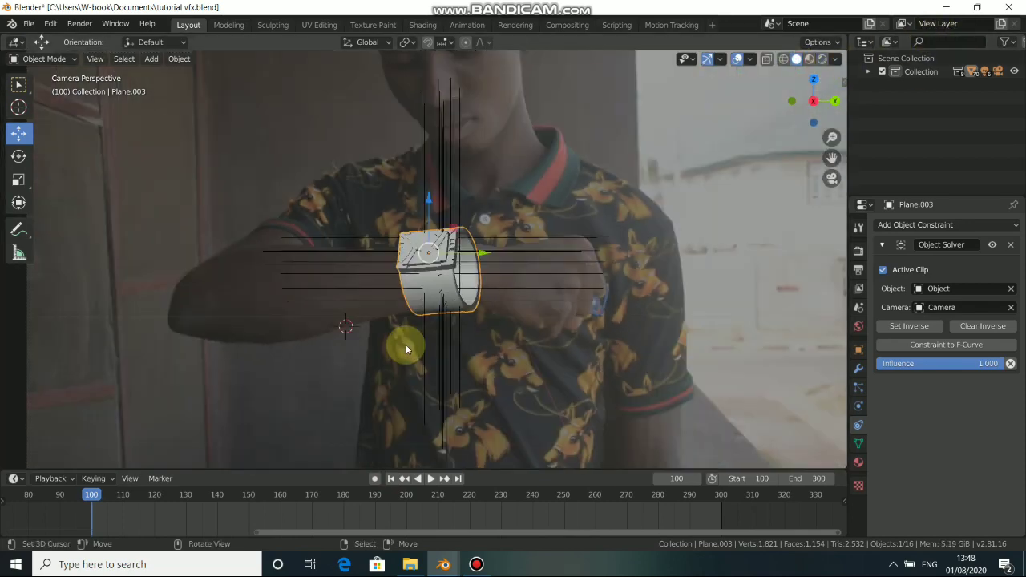
{"action": "left_click", "coordinate": [430, 478]}
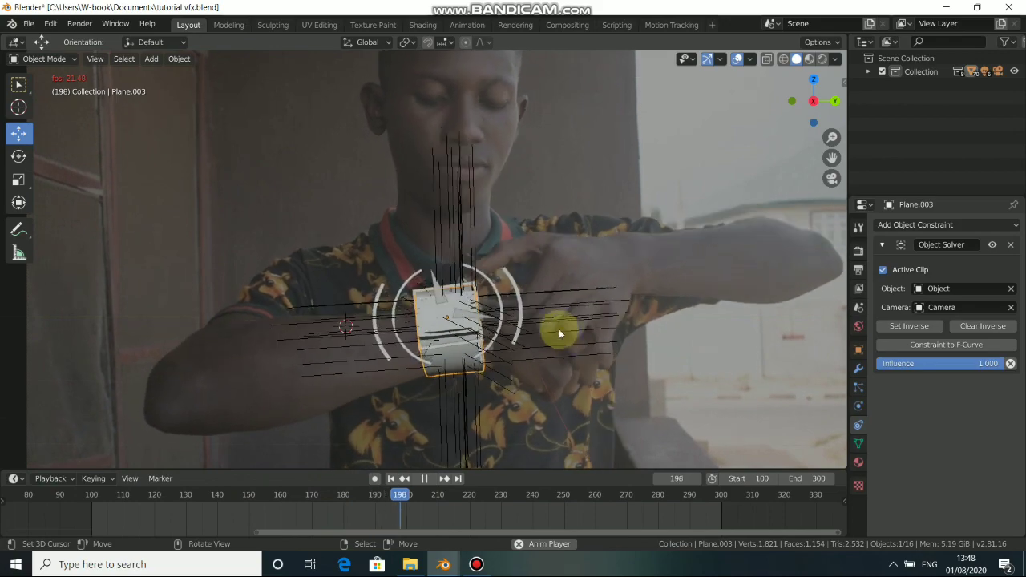
{"action": "left_click", "coordinate": [440, 479]}
At frame 287, nudge the wristband along the Y and Z axes and rotate it about the global X axis to match the wrist.
{"action": "scroll", "coordinate": [516, 409], "scroll_direction": "up", "scroll_amount": 3}
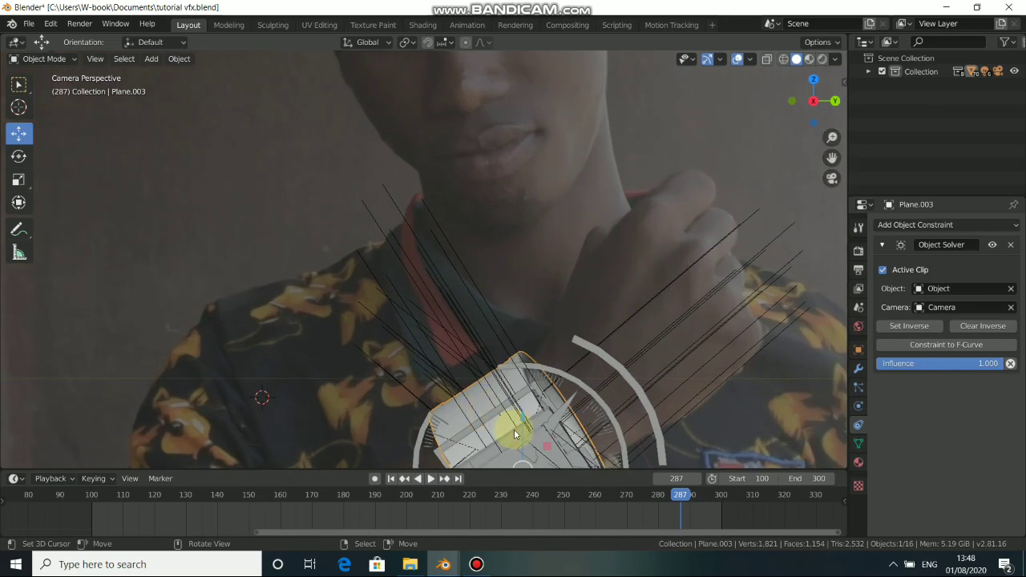
{"action": "middle_click_drag", "start_coordinate": [511, 409], "coordinate": [451, 262], "text": "shift"}
{"action": "left_click_drag", "start_coordinate": [524, 324], "coordinate": [536, 324]}
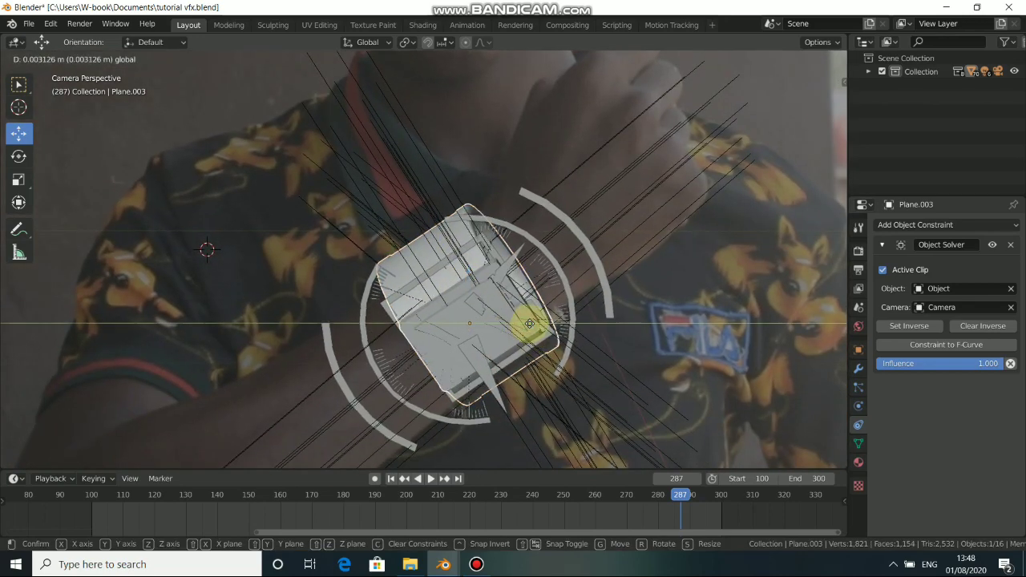
{"action": "left_click_drag", "start_coordinate": [477, 264], "coordinate": [477, 263]}
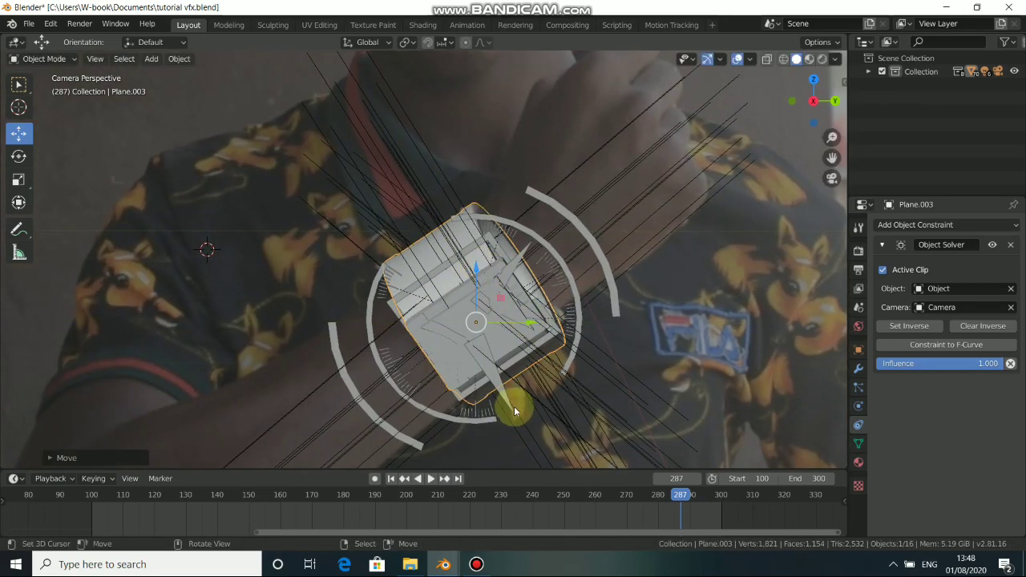
{"action": "key", "text": "r"}
{"action": "key", "text": "x"}
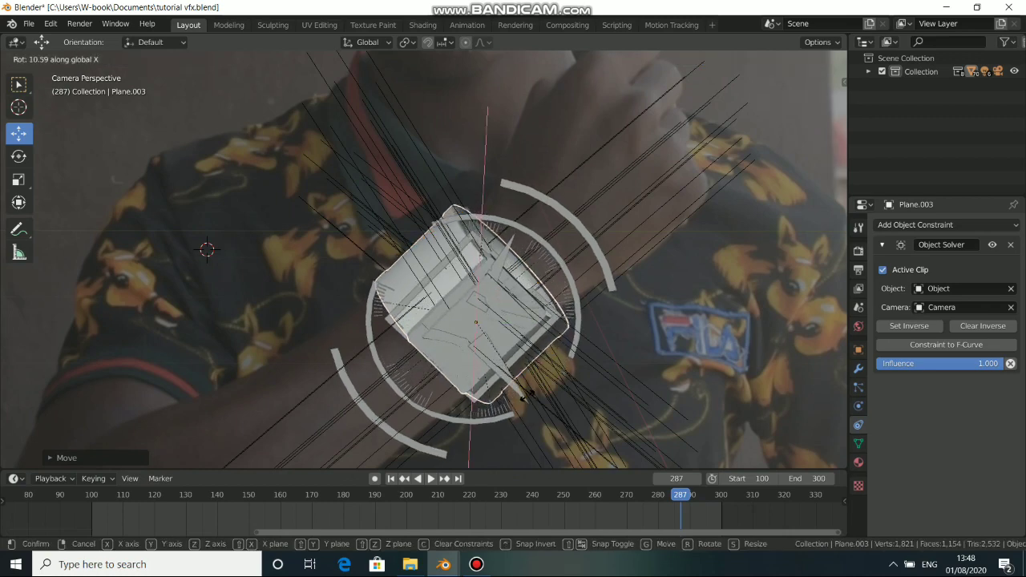
{"action": "left_click", "coordinate": [493, 412]}
{"action": "scroll", "coordinate": [493, 411], "scroll_direction": "down", "scroll_amount": 3}
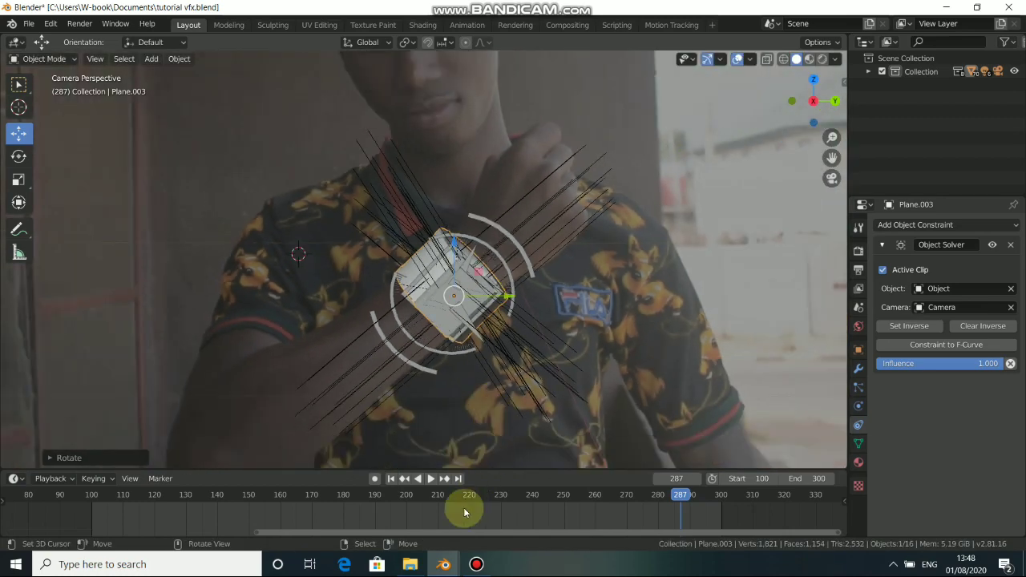
Play back the rotated wristband from the first frame, return to frame 100 and view it through the camera.
{"action": "left_click", "coordinate": [393, 479]}
{"action": "left_click", "coordinate": [433, 479]}
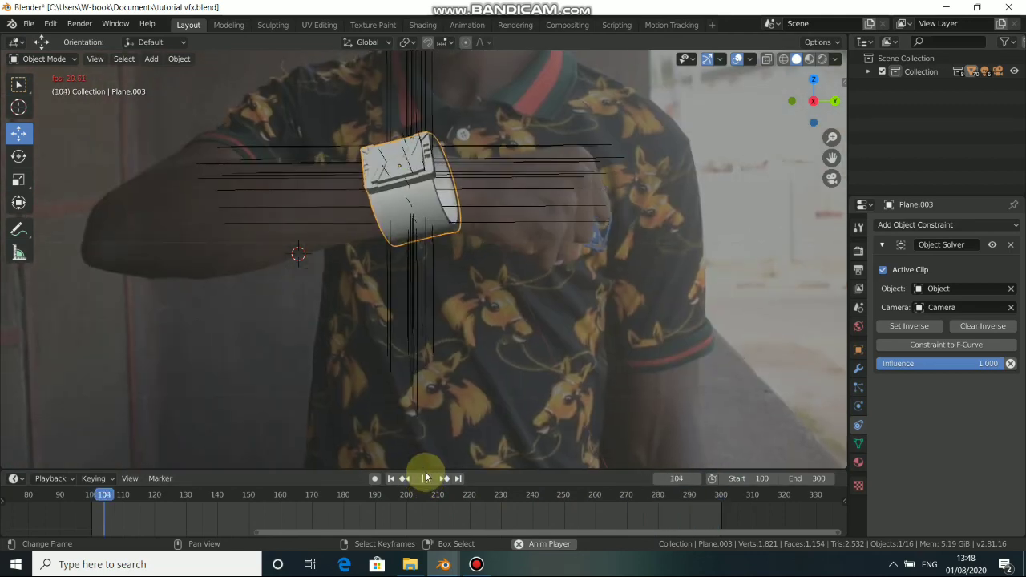
{"action": "left_click", "coordinate": [423, 478]}
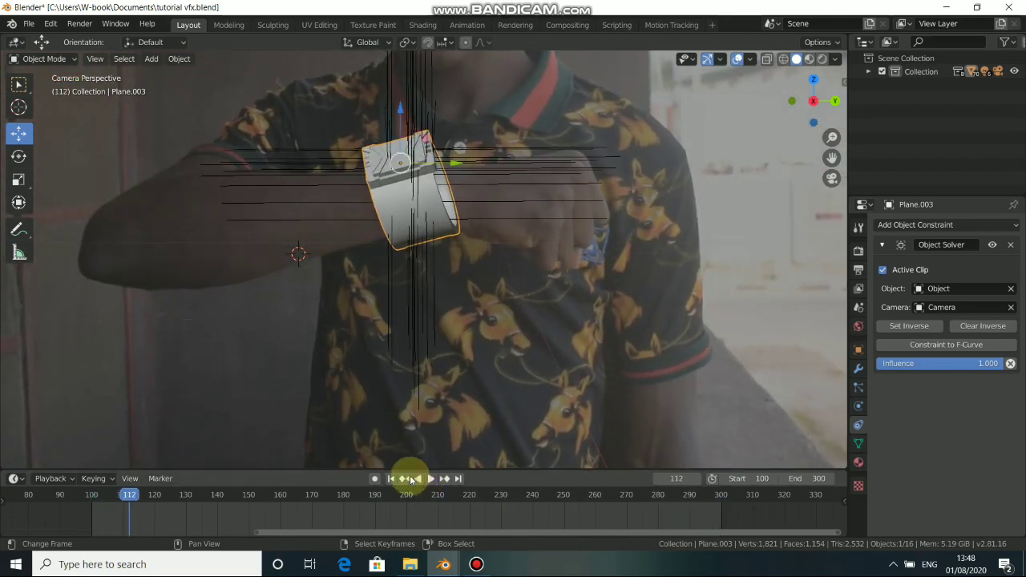
{"action": "left_click", "coordinate": [393, 479]}
{"action": "middle_click_drag", "start_coordinate": [451, 255], "coordinate": [462, 340]}
{"action": "key", "text": "KP_0"}
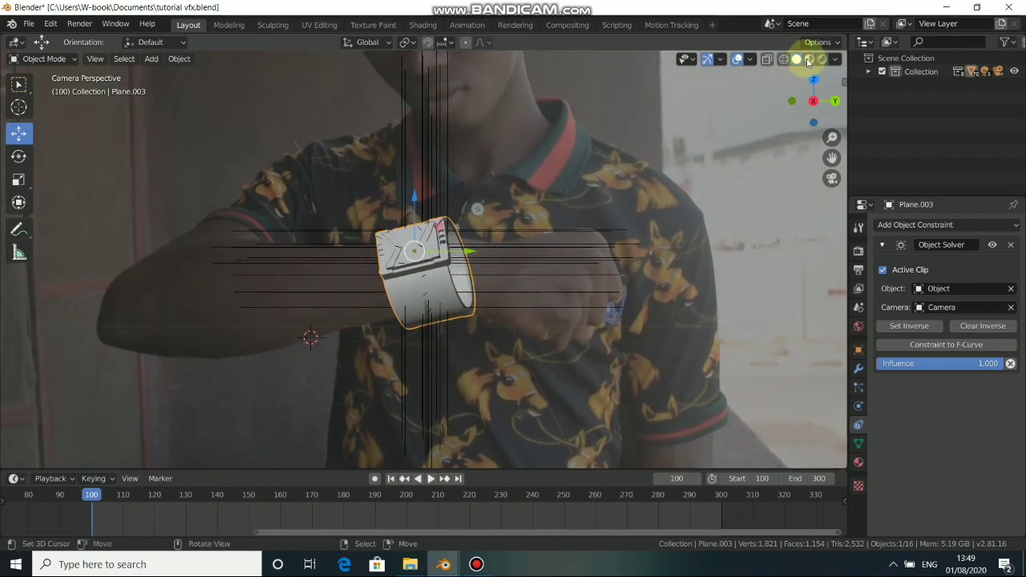
Preview the wristband in rendered shading and inspect the light above the scene, ending in the camera view.
{"action": "left_click", "coordinate": [809, 61]}
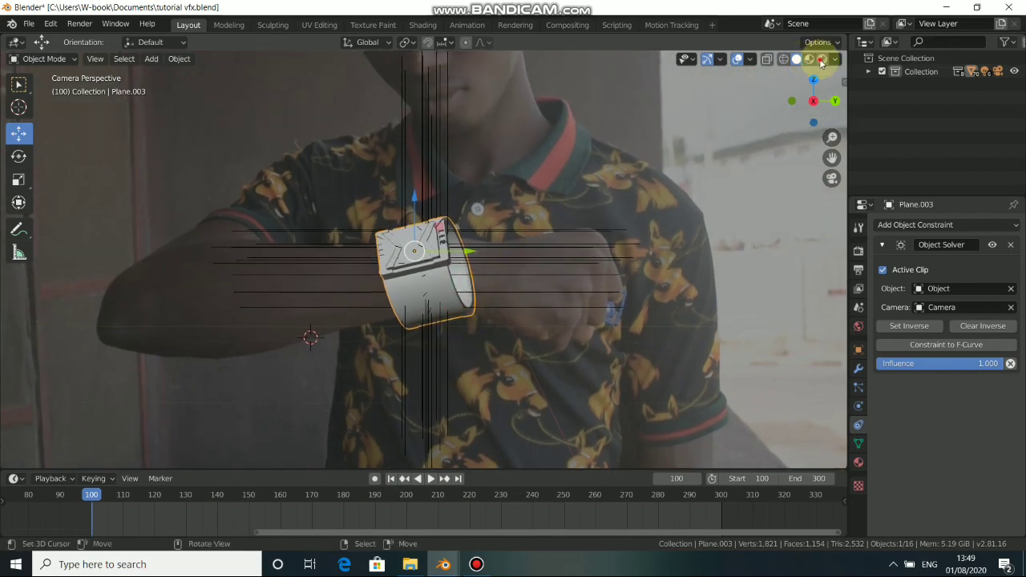
{"action": "scroll", "coordinate": [461, 261], "scroll_direction": "down", "scroll_amount": 3}
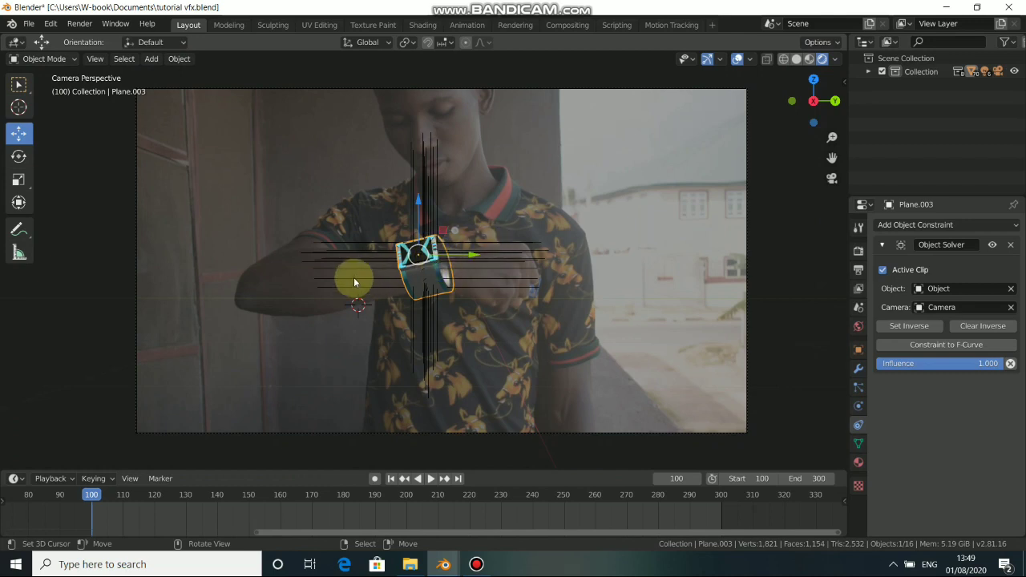
{"action": "middle_click_drag", "start_coordinate": [354, 278], "coordinate": [441, 209]}
{"action": "middle_click_drag", "start_coordinate": [470, 118], "coordinate": [457, 229], "text": "shift"}
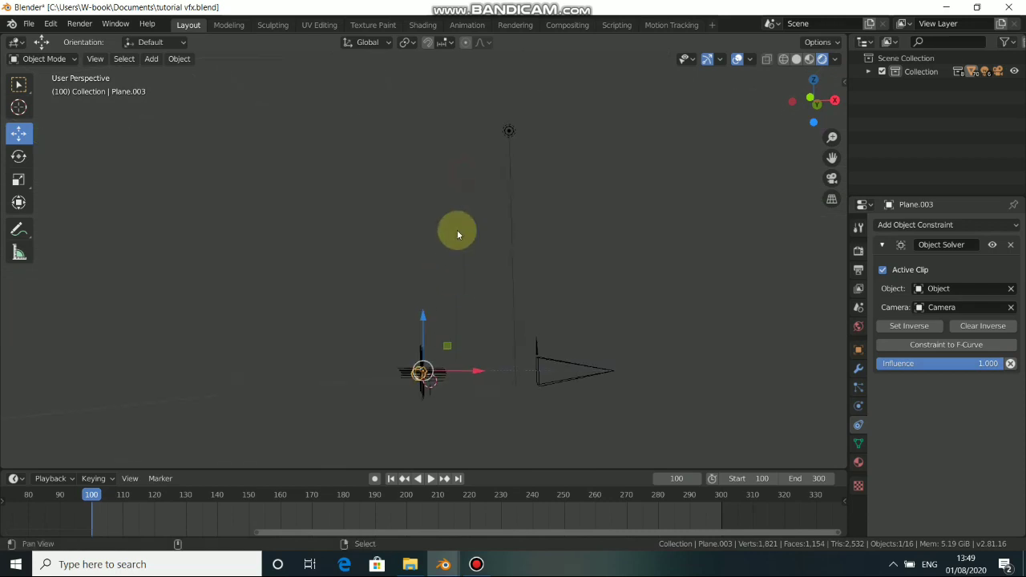
{"action": "left_click", "coordinate": [499, 140]}
{"action": "middle_click_drag", "start_coordinate": [529, 151], "coordinate": [492, 228]}
{"action": "key", "text": "KP_0"}
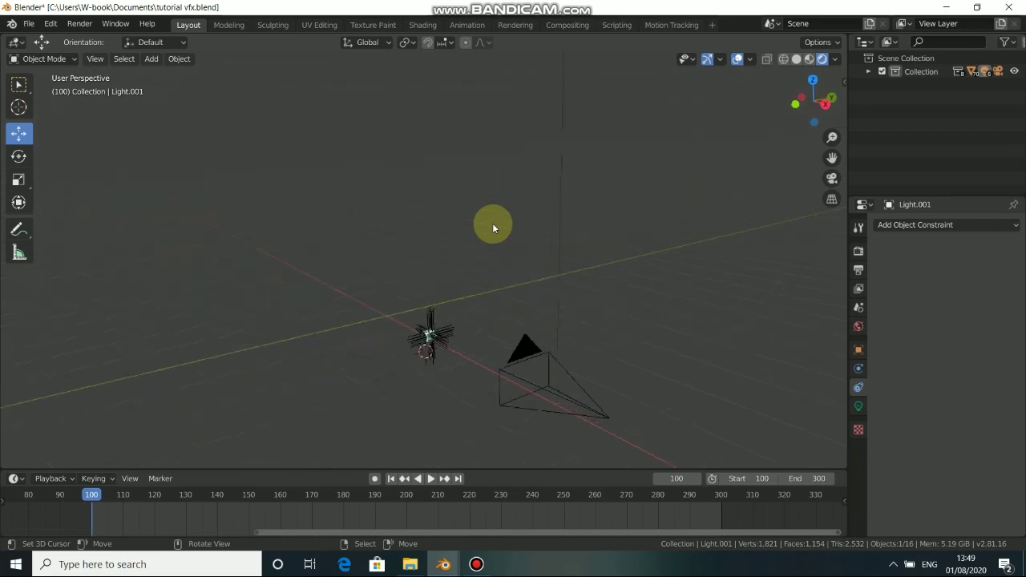
Switch the viewport back to solid shading and add a mesh plane to the scene.
{"action": "left_click", "coordinate": [797, 59]}
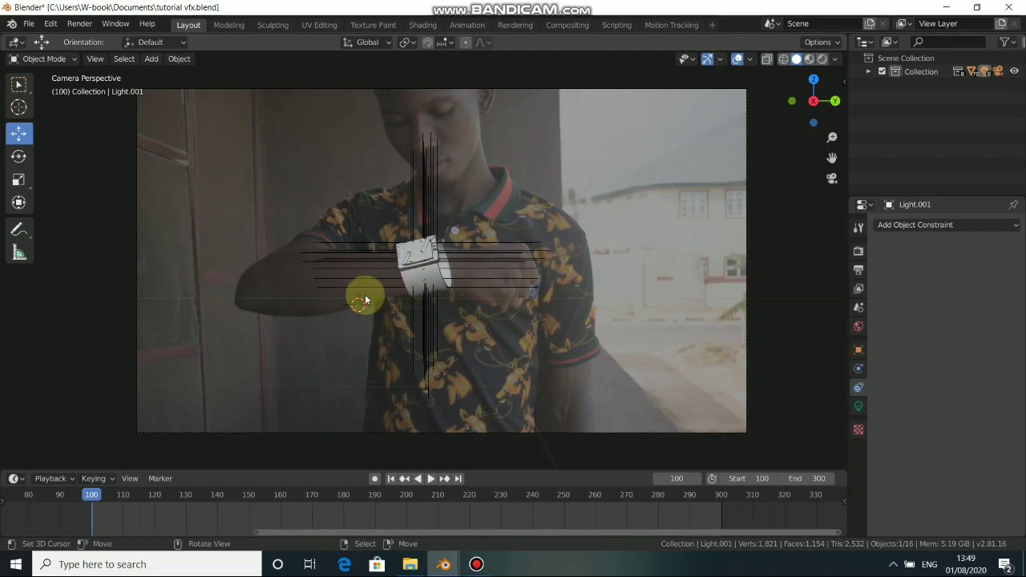
{"action": "key", "text": "KP_0"}
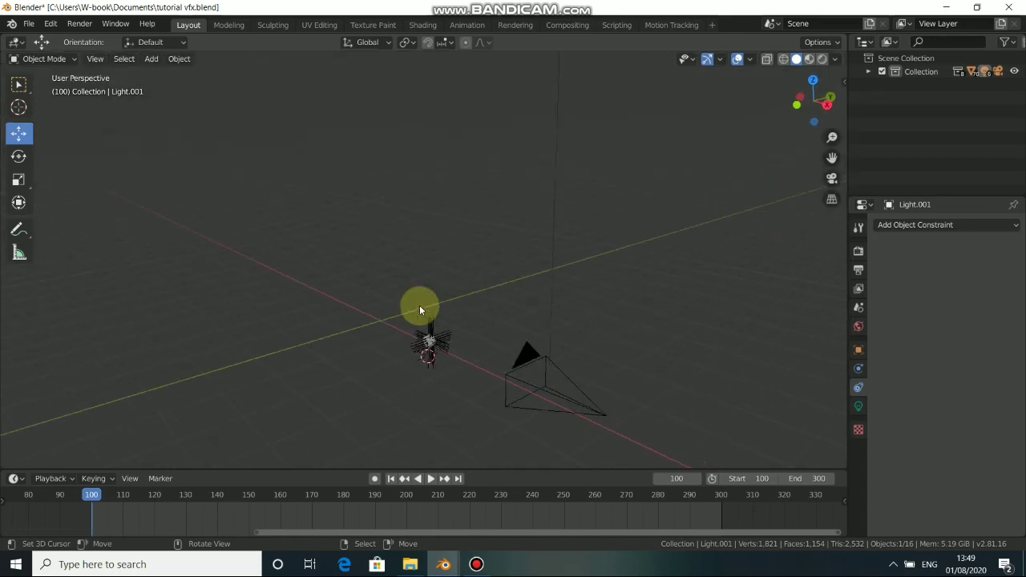
{"action": "key", "text": "KP_0"}
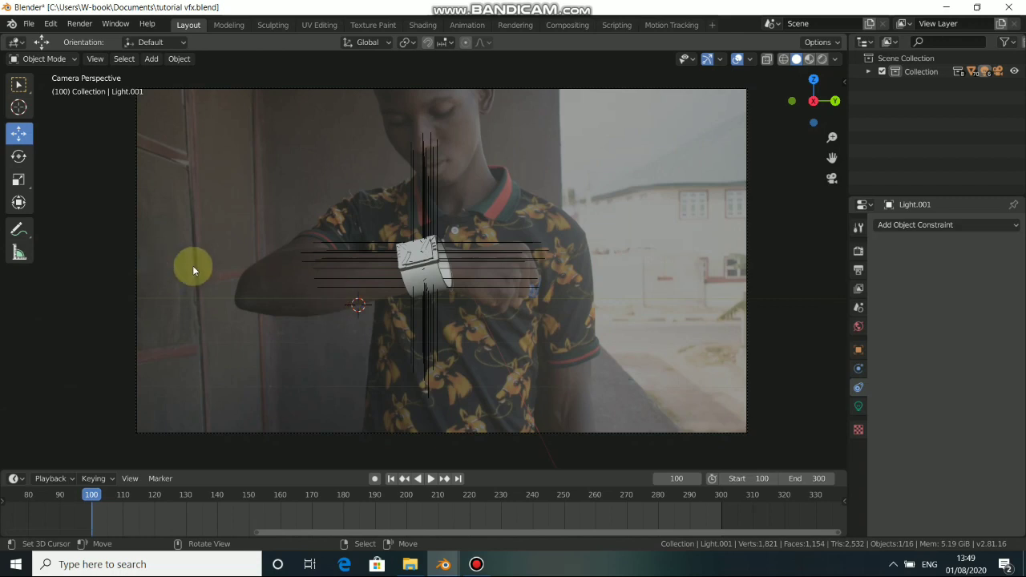
{"action": "key", "text": "shift+a"}
{"action": "mouse_move", "coordinate": [324, 280]}
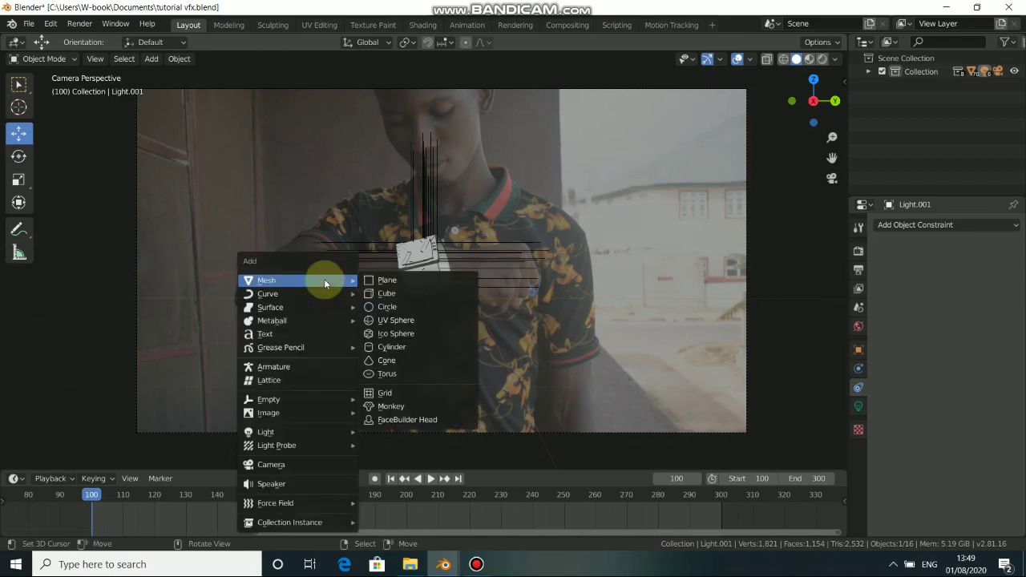
{"action": "left_click", "coordinate": [385, 280]}
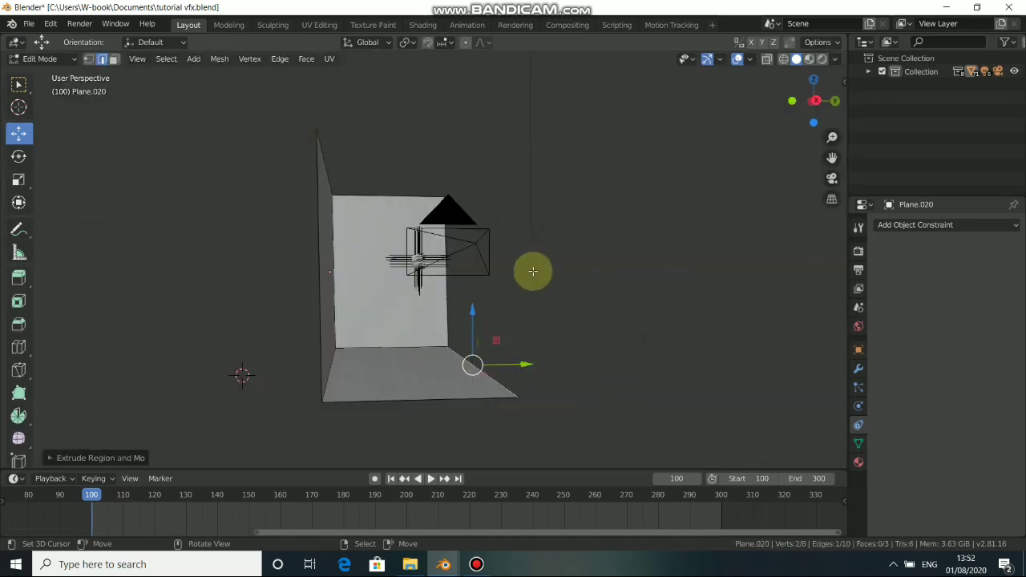
Examine in wireframe shading how the extruded plane surfaces line up with the arm and wristband in the camera footage.
{"action": "middle_click_drag", "start_coordinate": [532, 270], "coordinate": [390, 296]}
{"action": "key", "text": "KP_0"}
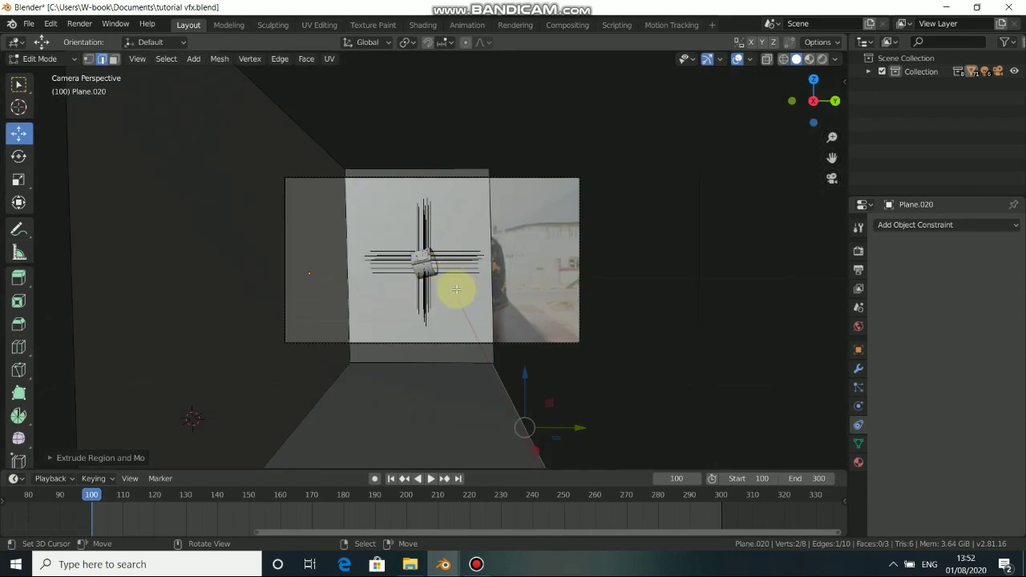
{"action": "key", "text": "shift+z"}
{"action": "scroll", "coordinate": [459, 290], "scroll_direction": "up", "scroll_amount": 5}
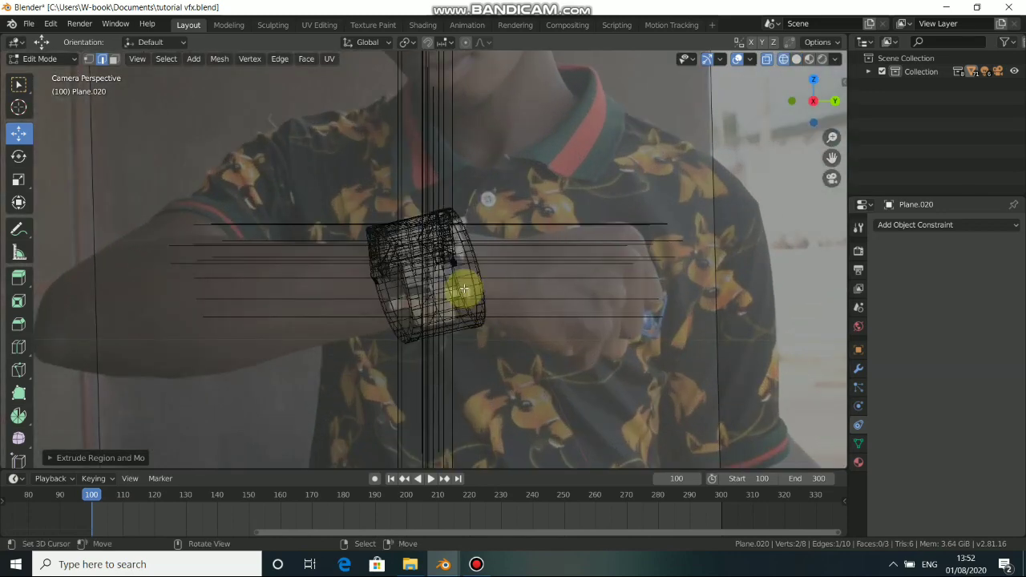
{"action": "scroll", "coordinate": [463, 290], "scroll_direction": "down", "scroll_amount": 5}
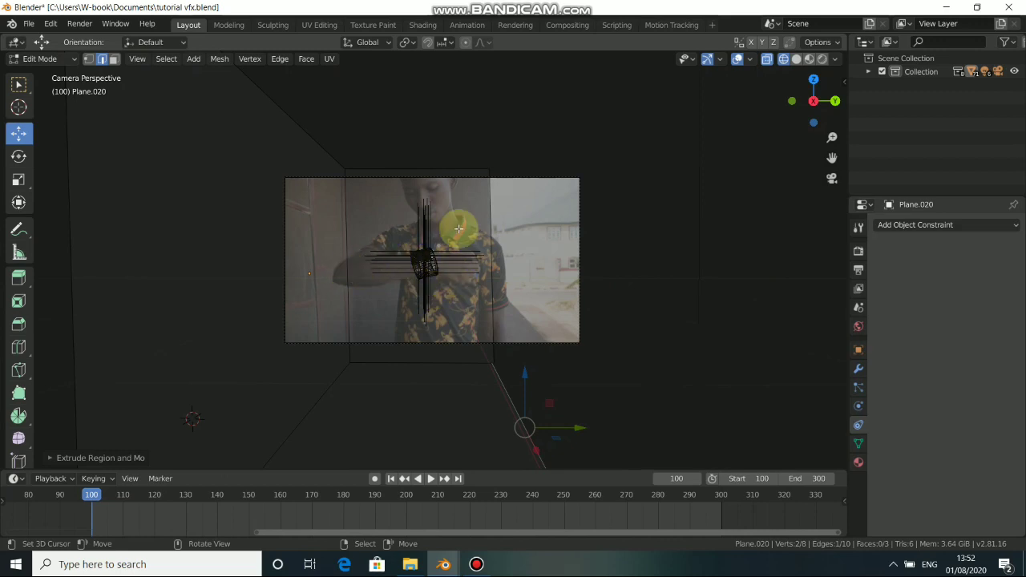
{"action": "mouse_move", "coordinate": [410, 241]}
{"action": "middle_mouse_down"}
{"action": "mouse_move", "coordinate": [410, 273]}
{"action": "mouse_move", "coordinate": [319, 275]}
{"action": "mouse_move", "coordinate": [407, 291]}
{"action": "mouse_move", "coordinate": [423, 226]}
{"action": "middle_mouse_up"}
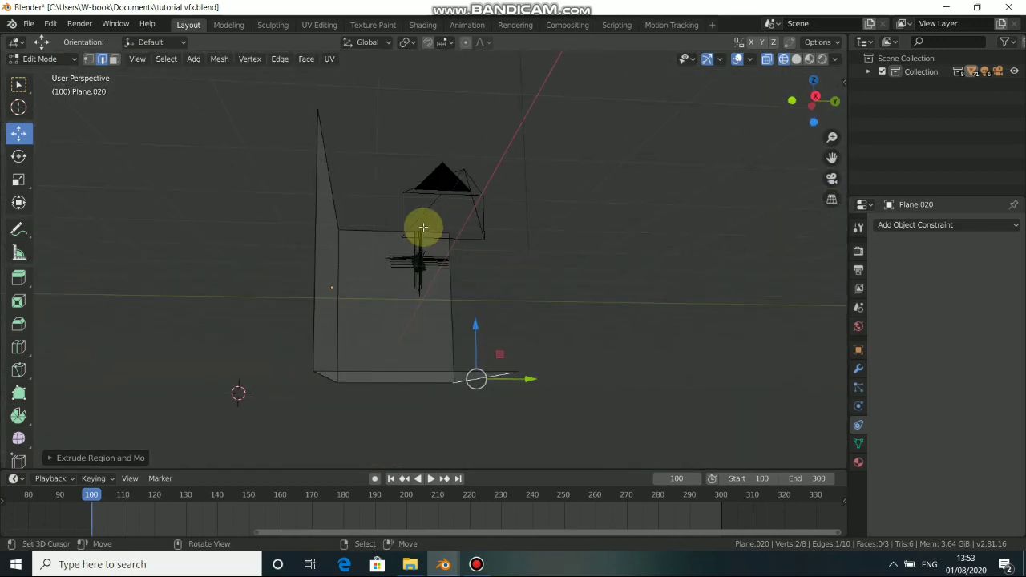
{"action": "key", "text": "KP_0"}
{"action": "scroll", "coordinate": [359, 245], "scroll_direction": "up", "scroll_amount": 5}
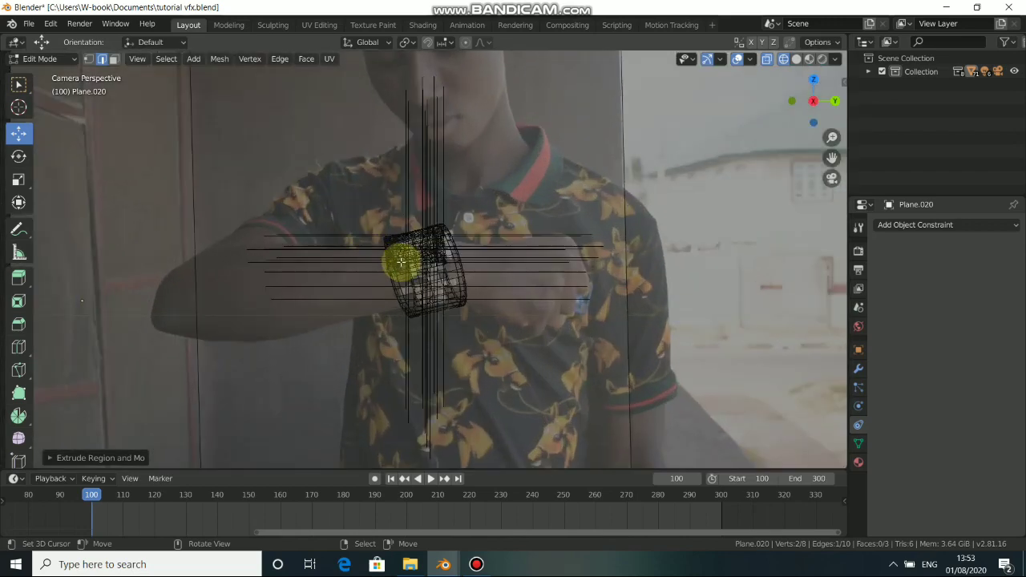
{"action": "scroll", "coordinate": [401, 261], "scroll_direction": "up", "scroll_amount": 4}
{"action": "scroll", "coordinate": [404, 263], "scroll_direction": "down", "scroll_amount": 5}
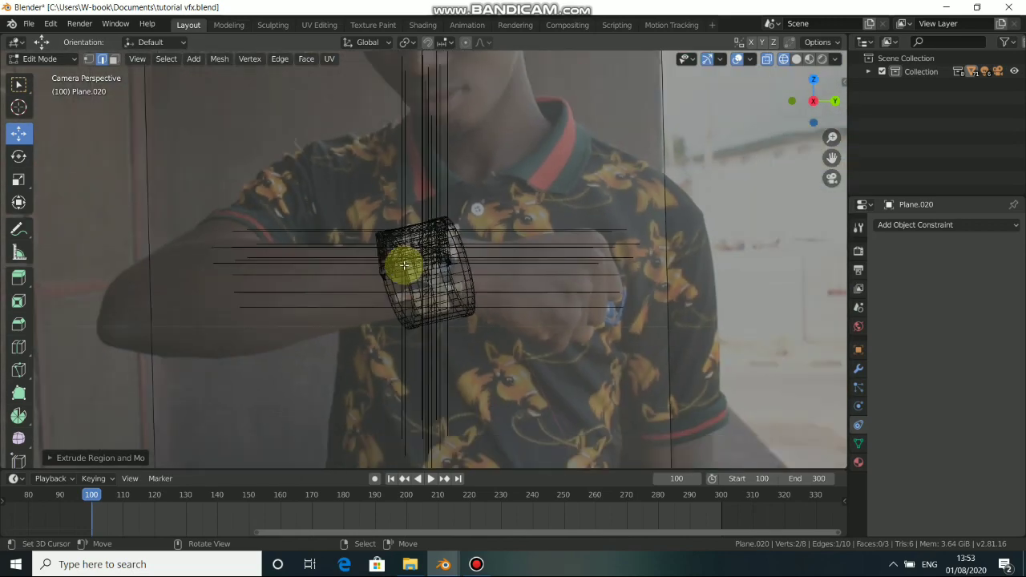
Switch the viewport to rendered shading and set the render engine to Cycles.
{"action": "left_click", "coordinate": [823, 60]}
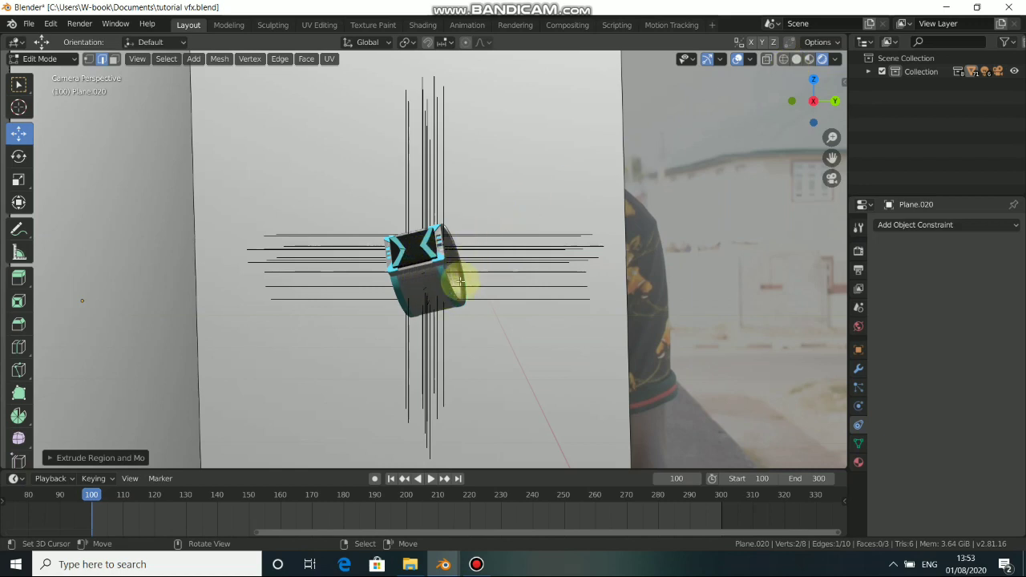
{"action": "left_click", "coordinate": [859, 251]}
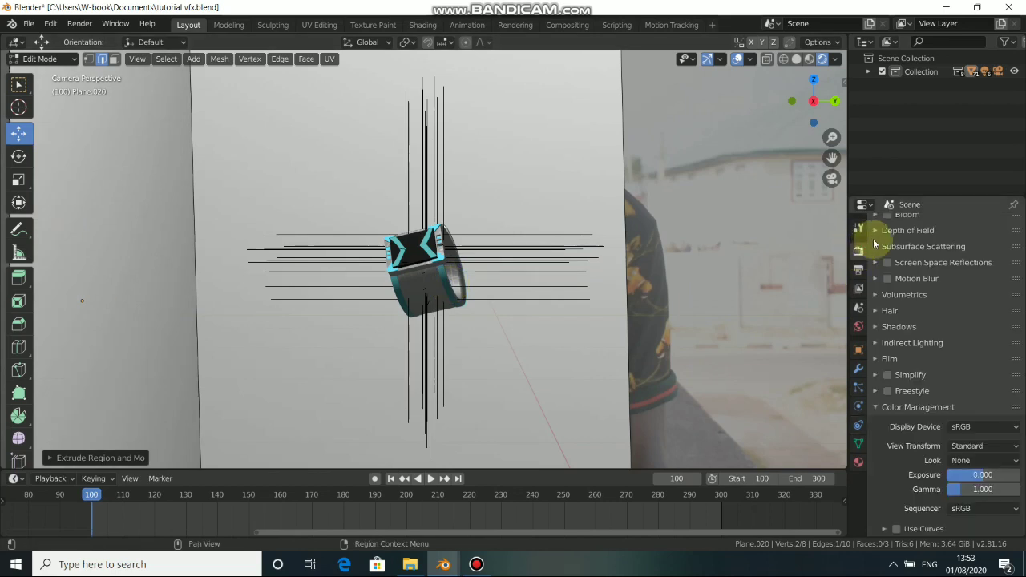
{"action": "scroll", "coordinate": [882, 240], "scroll_direction": "up", "scroll_amount": 4}
{"action": "left_click", "coordinate": [991, 228]}
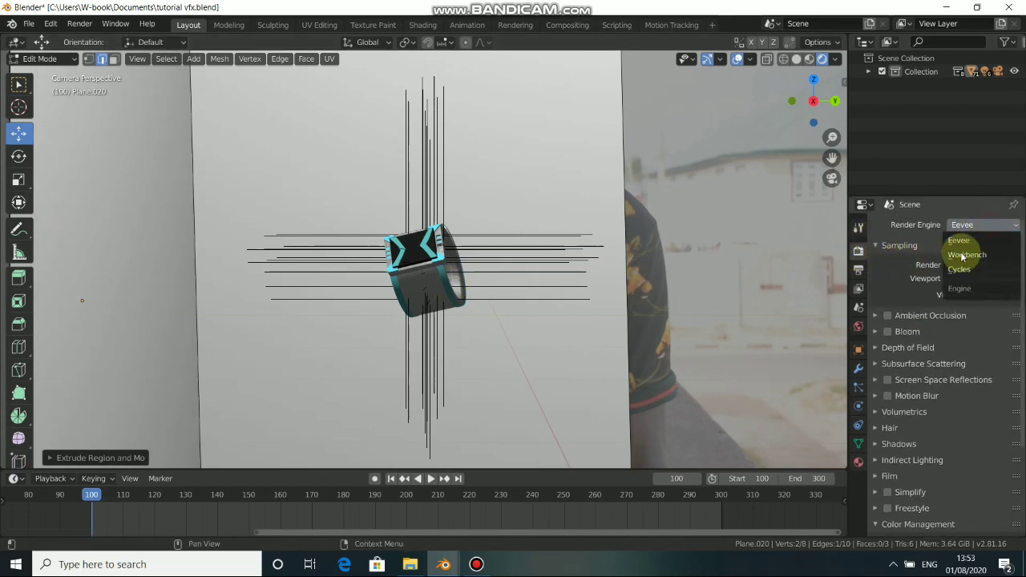
{"action": "left_click", "coordinate": [966, 270]}
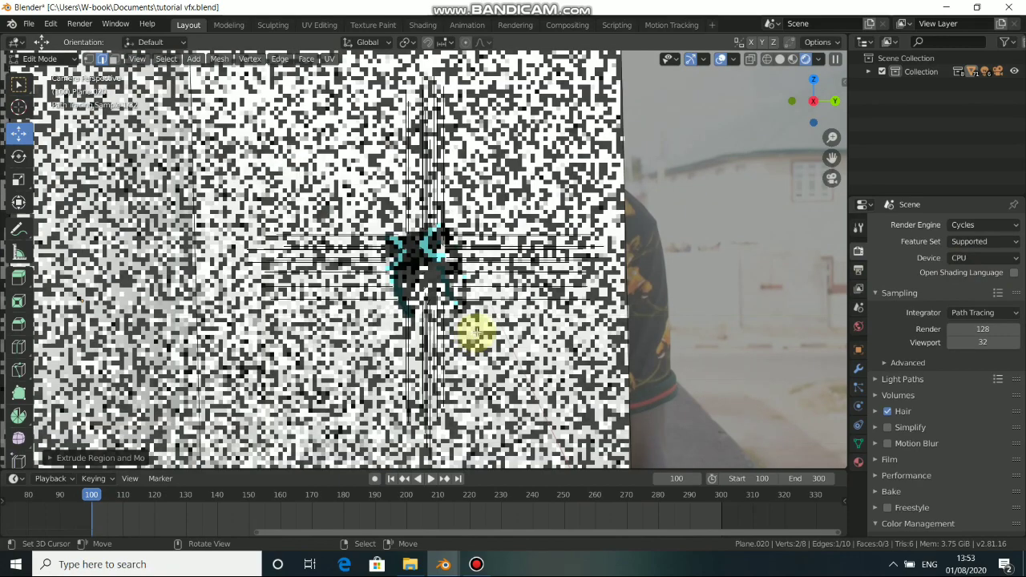
Return to Object Mode and delete the Light.001 lamp above the extruded planes.
{"action": "key", "text": "KP_0"}
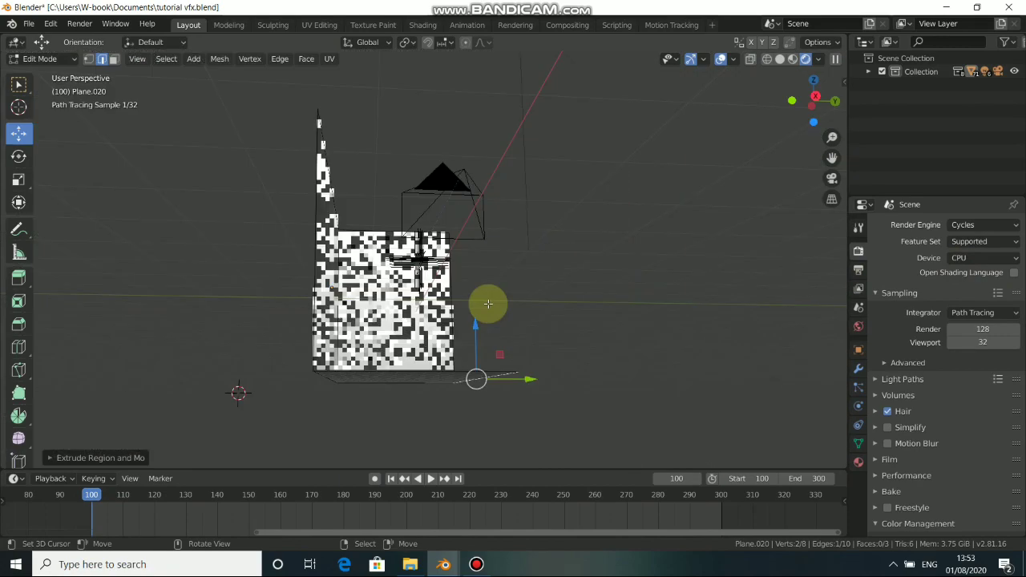
{"action": "middle_click_drag", "start_coordinate": [486, 303], "coordinate": [469, 359]}
{"action": "key", "text": "Tab"}
{"action": "scroll", "coordinate": [487, 316], "scroll_direction": "down", "scroll_amount": 4}
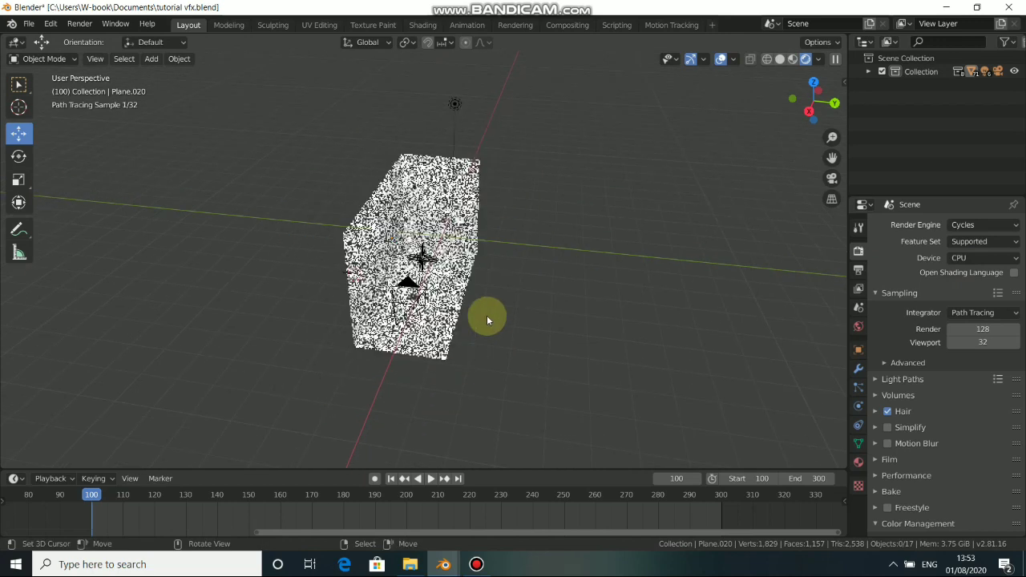
{"action": "left_click", "coordinate": [459, 103]}
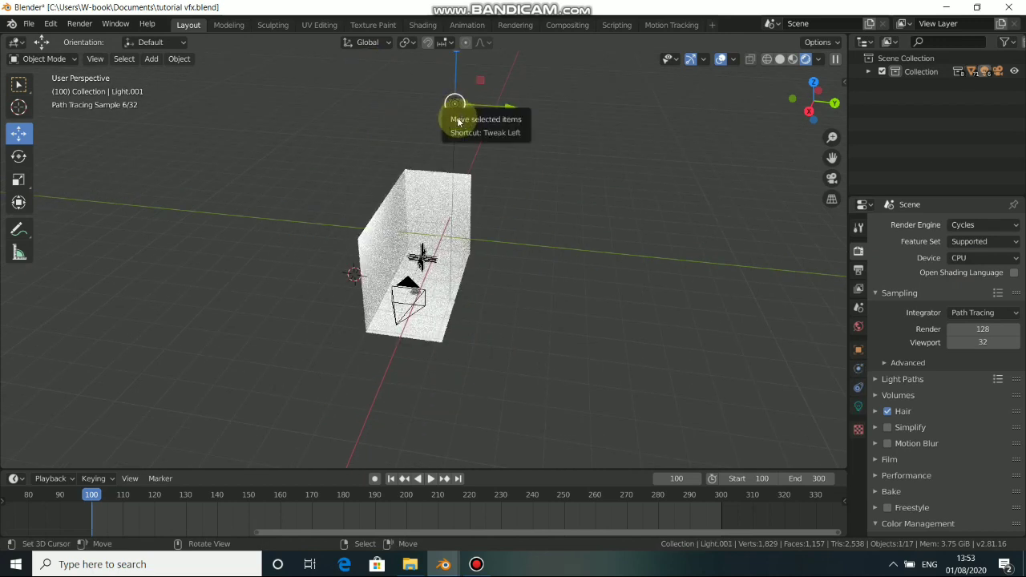
{"action": "key", "text": "x"}
{"action": "key", "text": "Return"}
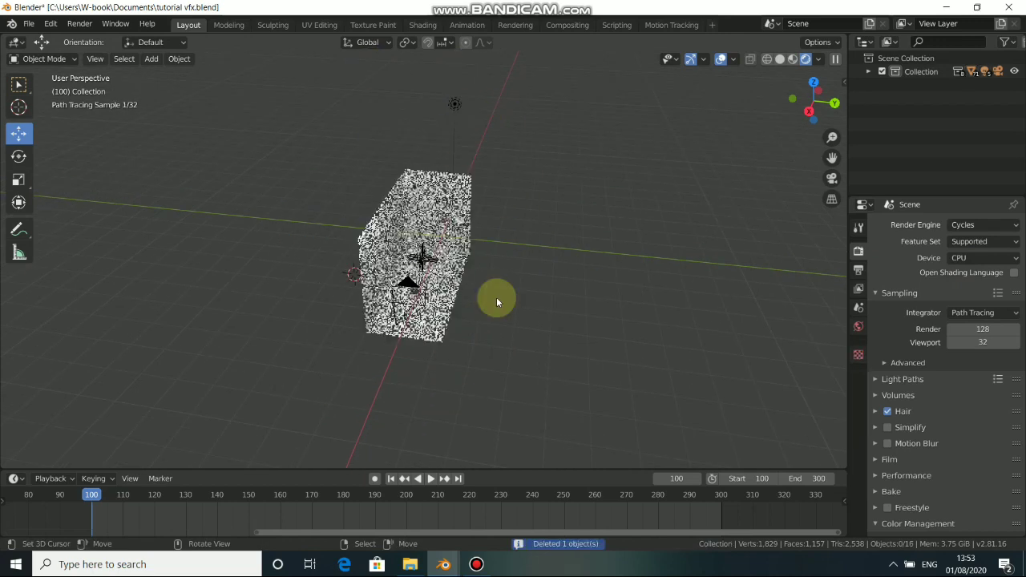
Delete the remaining Light lamp above the extruded planes.
{"action": "left_click", "coordinate": [459, 105]}
{"action": "right_click", "coordinate": [459, 105]}
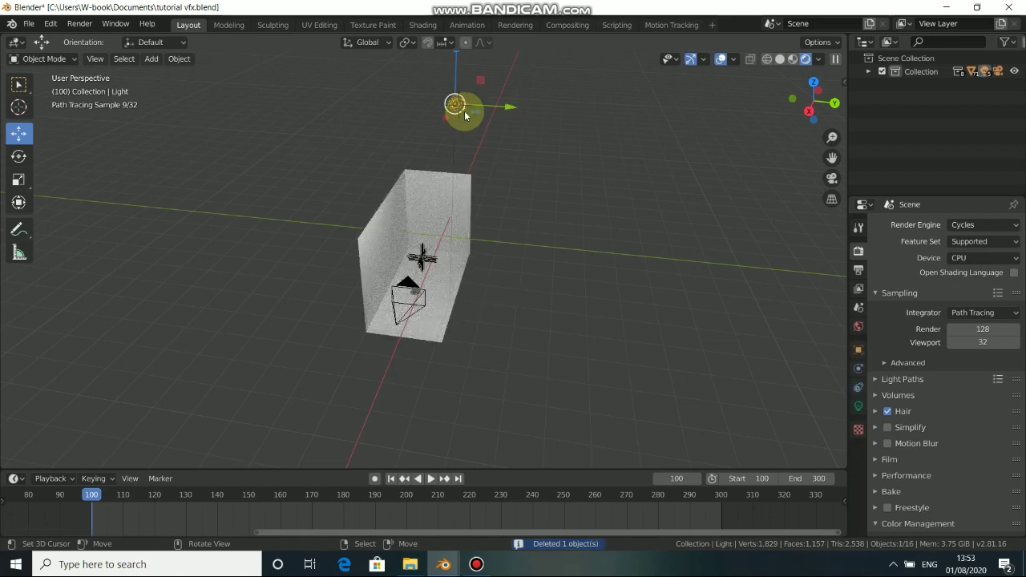
{"action": "key", "text": "x"}
{"action": "left_click", "coordinate": [465, 118]}
{"action": "middle_click_drag", "start_coordinate": [446, 257], "coordinate": [486, 286]}
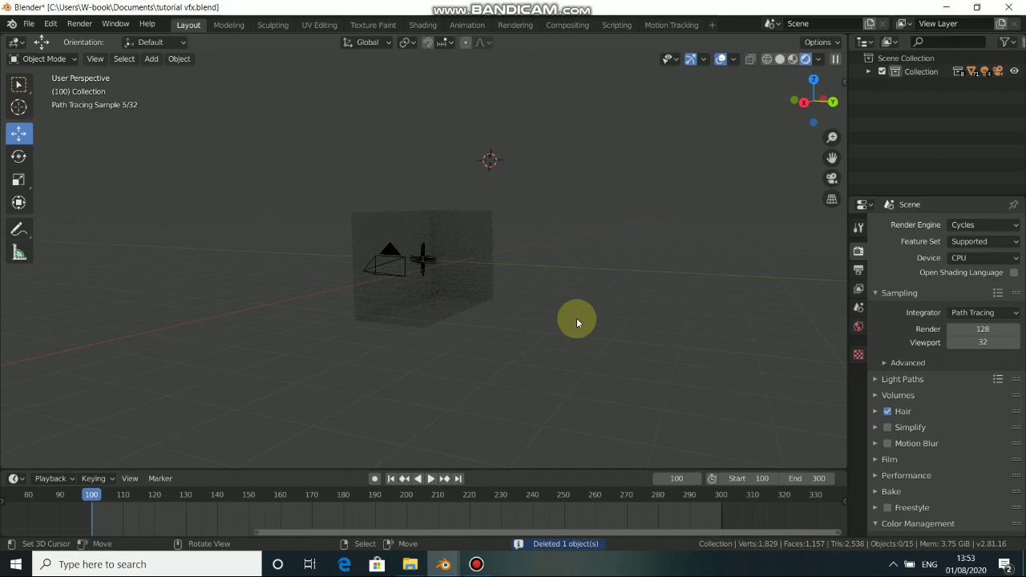
Add an area light, lower it to the height of the extruded planes, and shift it about 6.1 m along X towards the camera.
{"action": "key", "text": "shift+a"}
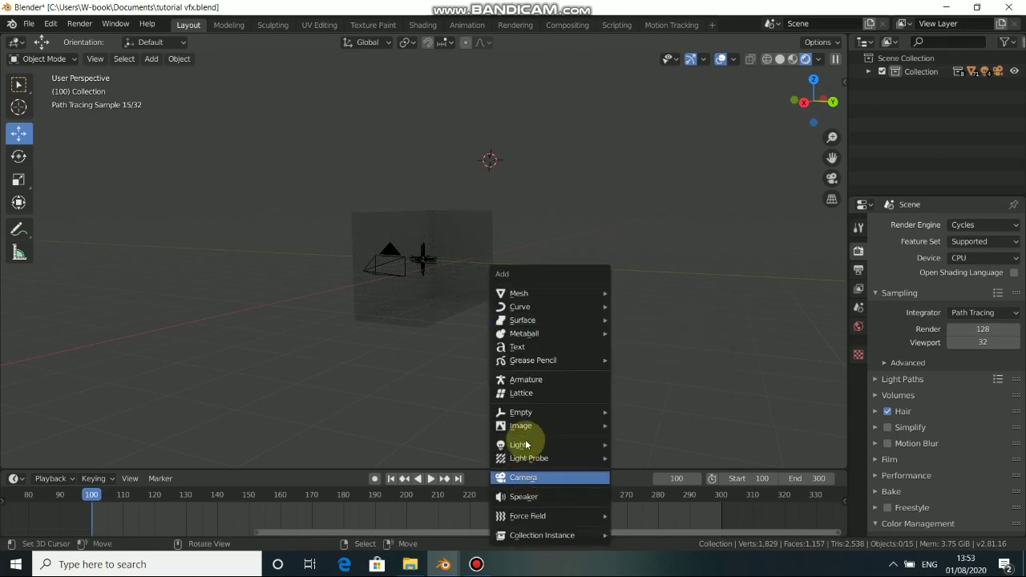
{"action": "mouse_move", "coordinate": [526, 445]}
{"action": "left_click", "coordinate": [642, 488]}
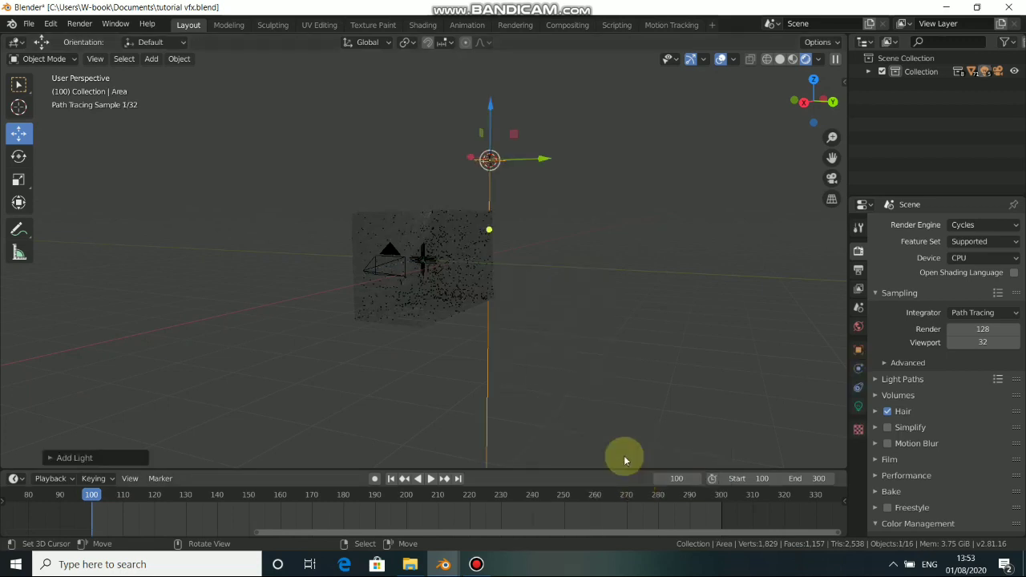
{"action": "left_click_drag", "start_coordinate": [490, 159], "coordinate": [504, 261]}
{"action": "middle_click_drag", "start_coordinate": [424, 332], "coordinate": [572, 268]}
{"action": "key", "text": "g"}
{"action": "key", "text": "x"}
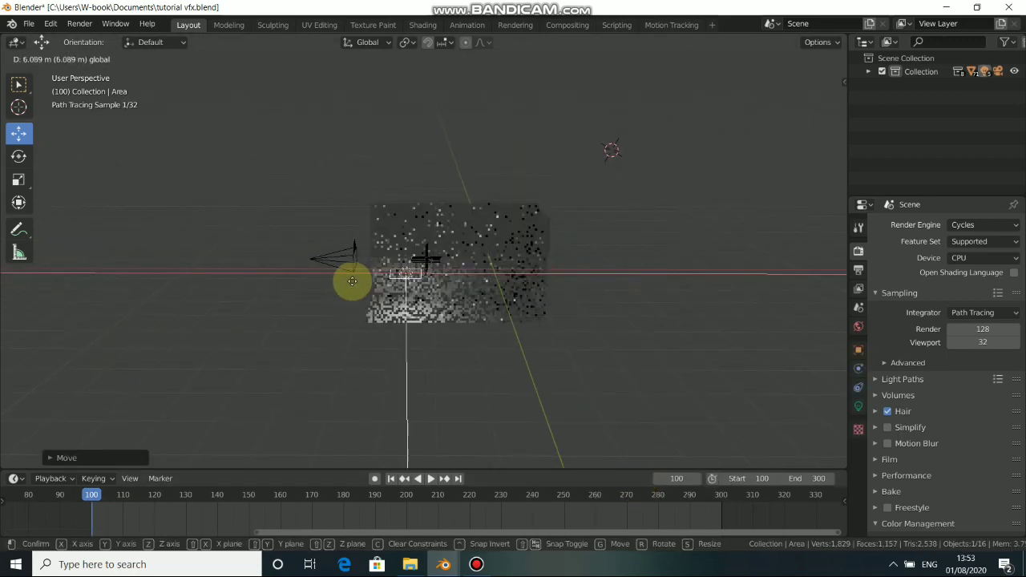
{"action": "left_click", "coordinate": [352, 282]}
Move the area light out along Y, well clear of the planes' open side, and rotate it to face the wristband horizontally.
{"action": "middle_click_drag", "start_coordinate": [401, 316], "coordinate": [497, 266]}
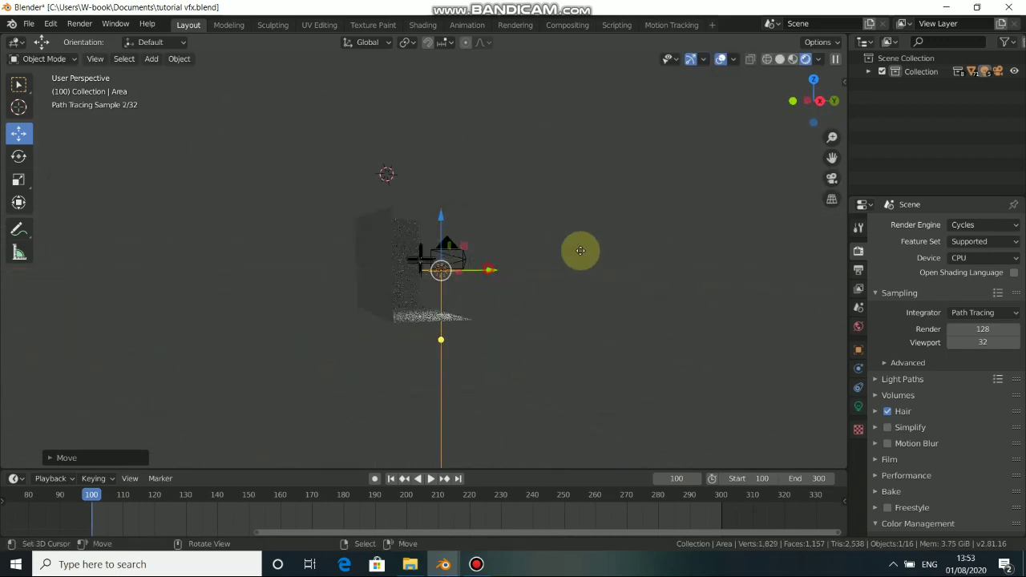
{"action": "middle_click_drag", "start_coordinate": [580, 251], "coordinate": [621, 344]}
{"action": "key", "text": "r"}
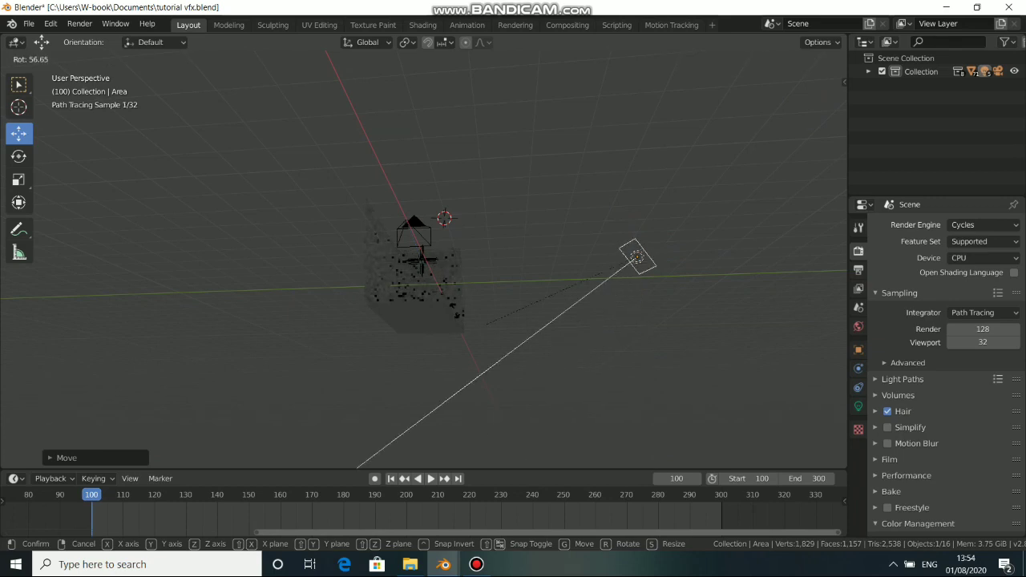
{"action": "left_click", "coordinate": [417, 263]}
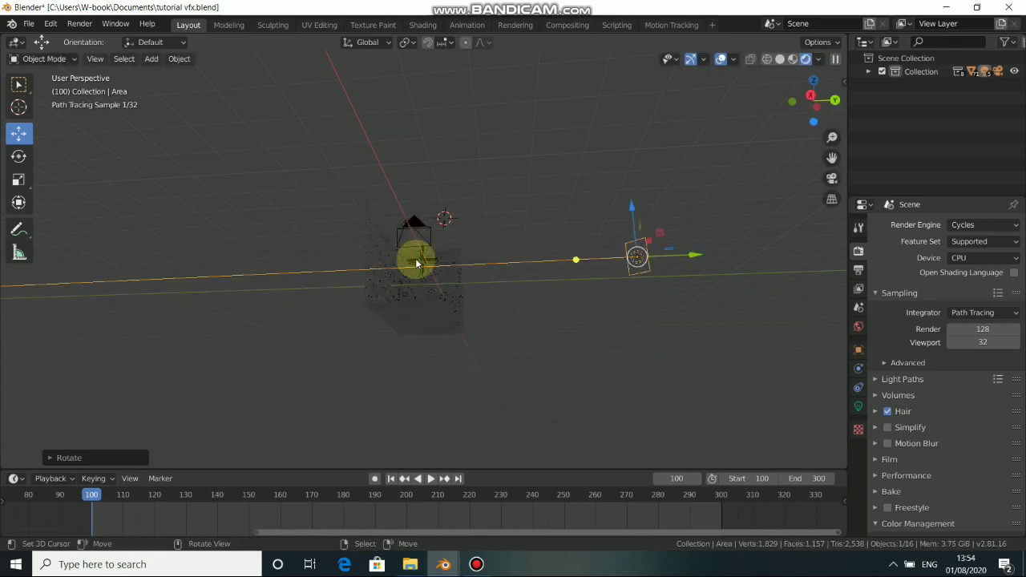
{"action": "middle_click_drag", "start_coordinate": [417, 263], "coordinate": [502, 267]}
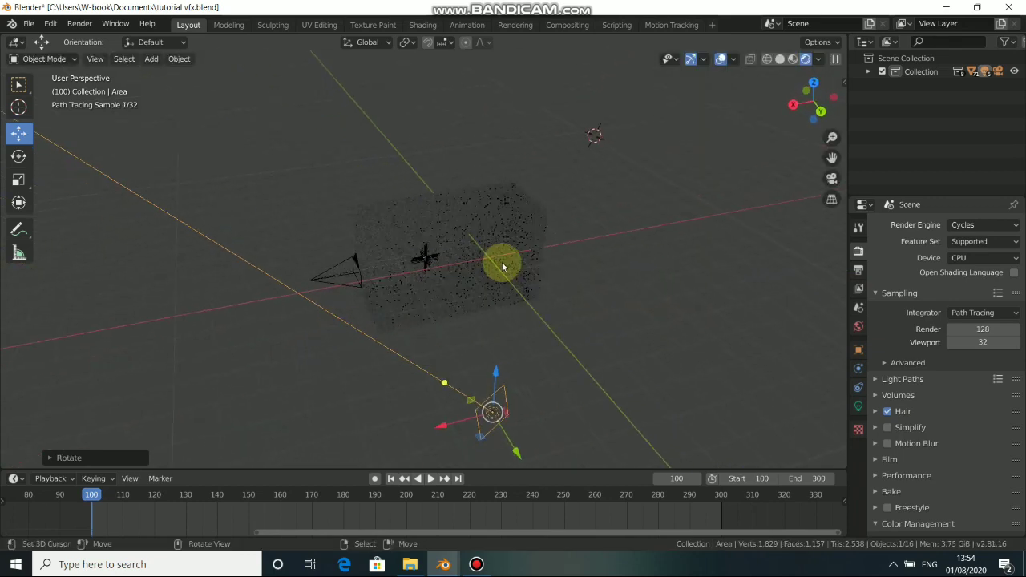
Rotate the area light slightly in top view to angle its beam across the planes, then check its aim from other views.
{"action": "key", "text": "KP_7"}
{"action": "key", "text": "r"}
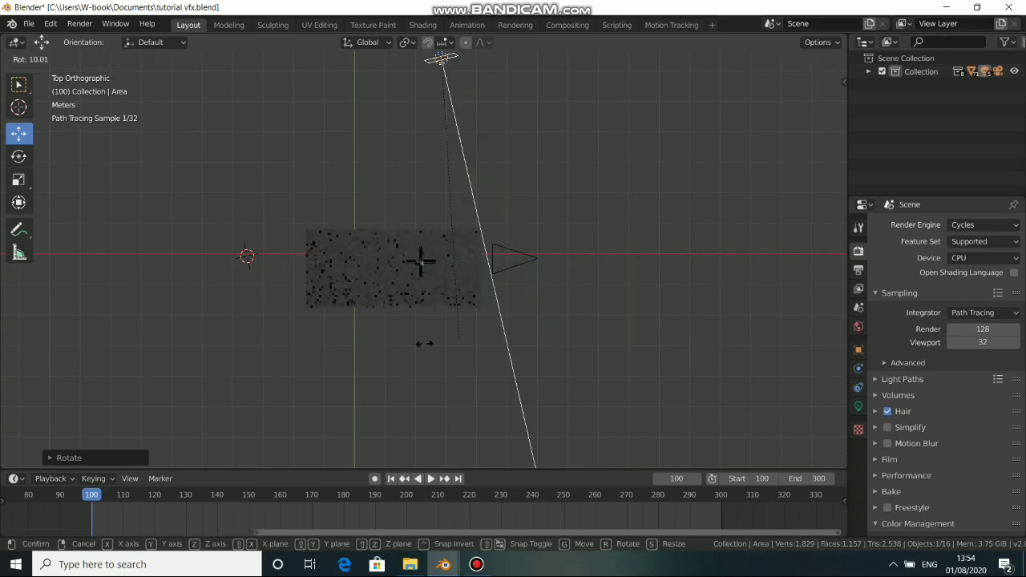
{"action": "left_click", "coordinate": [436, 341]}
{"action": "middle_click_drag", "start_coordinate": [436, 341], "coordinate": [313, 247]}
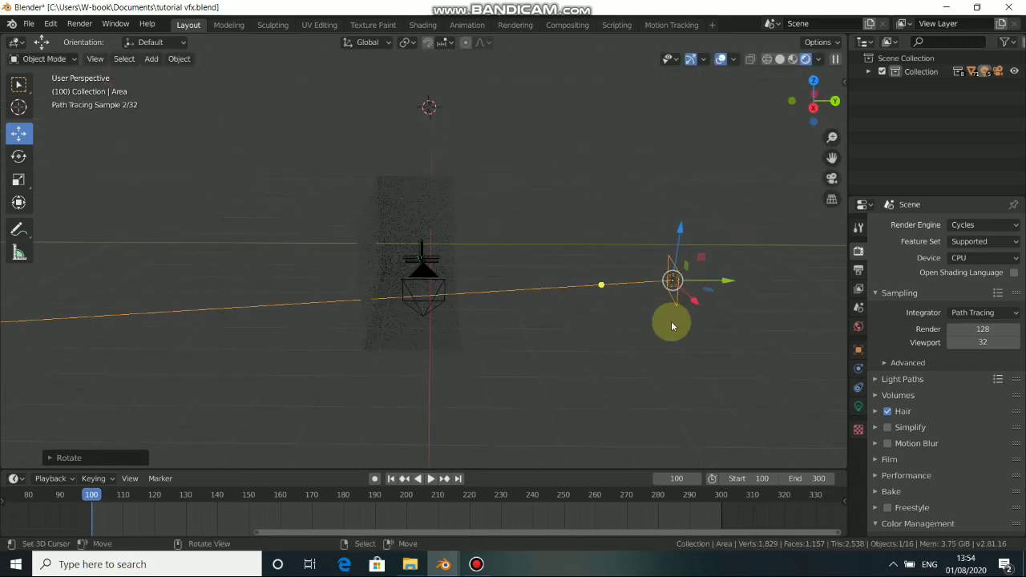
{"action": "key", "text": "KP_1"}
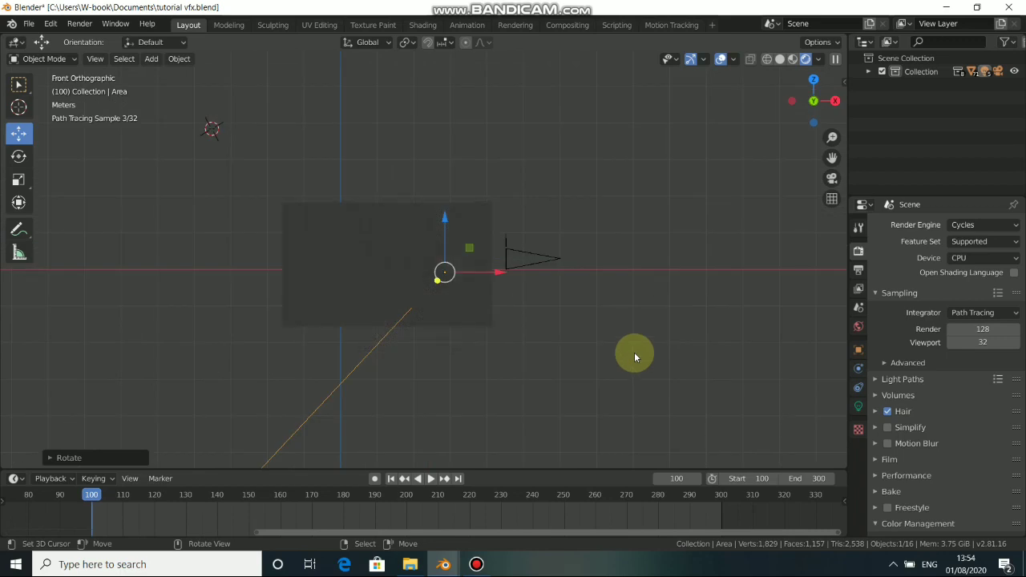
{"action": "middle_click_drag", "start_coordinate": [518, 390], "coordinate": [301, 335]}
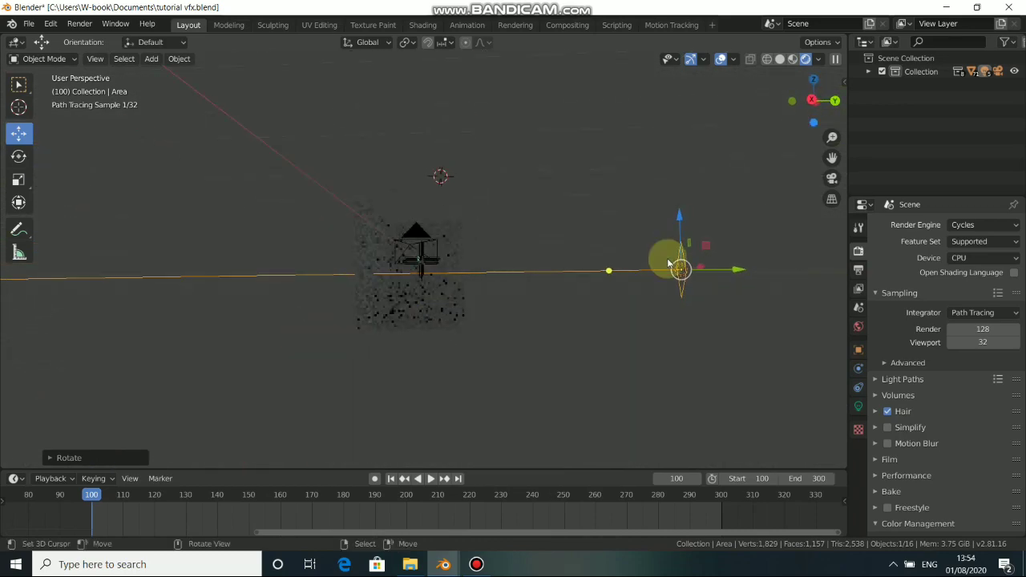
{"action": "key", "text": "KP_0"}
{"action": "key", "text": "KP_0"}
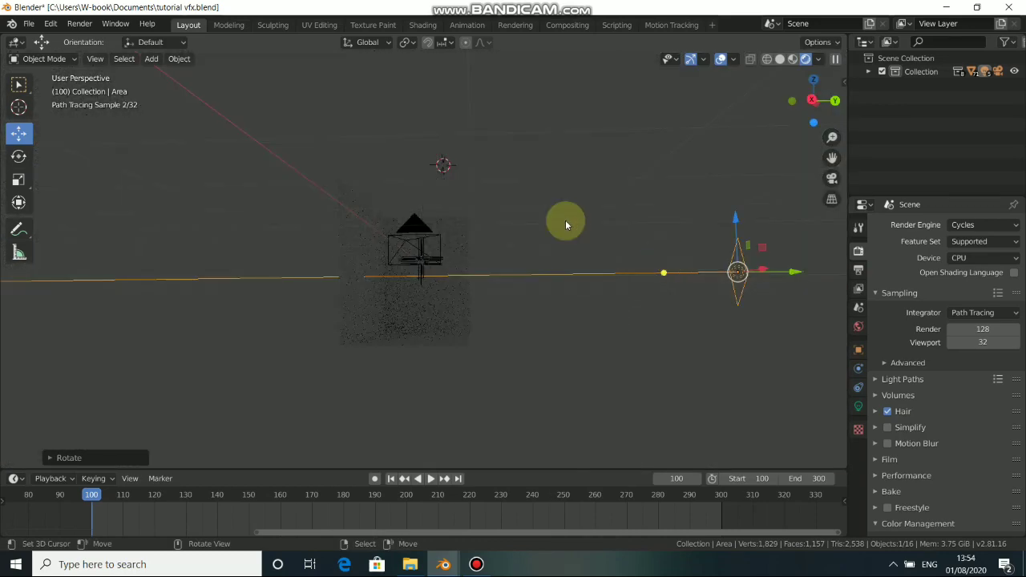
Move the area light a little closer to the planes along Y.
{"action": "middle_click_drag", "start_coordinate": [564, 223], "coordinate": [543, 349]}
{"action": "left_click_drag", "start_coordinate": [722, 315], "coordinate": [658, 308]}
{"action": "middle_click_drag", "start_coordinate": [460, 342], "coordinate": [473, 285]}
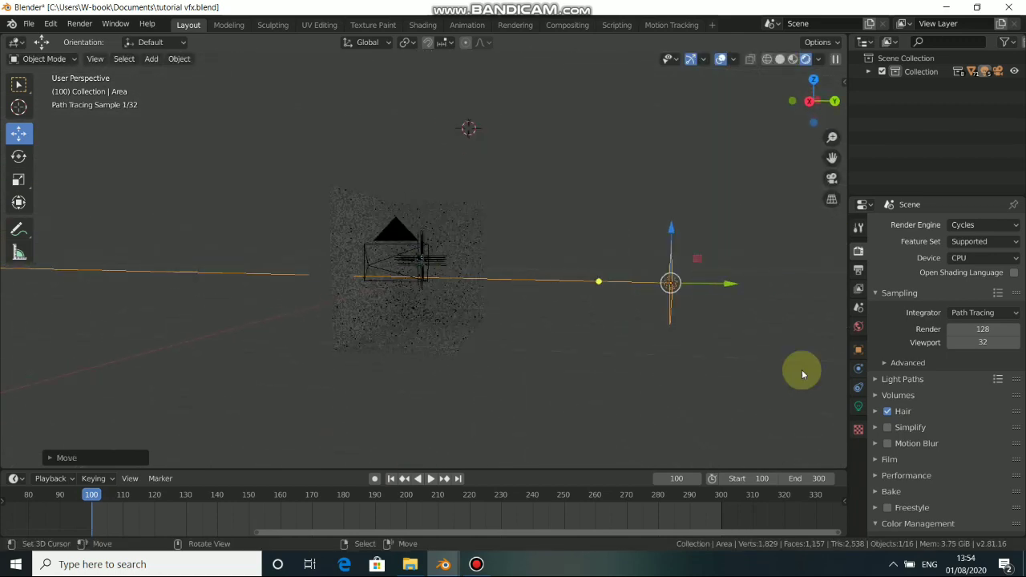
Set the area light's power to 100 W and inspect how it illuminates the planes.
{"action": "left_click", "coordinate": [858, 407]}
{"action": "left_click", "coordinate": [962, 312]}
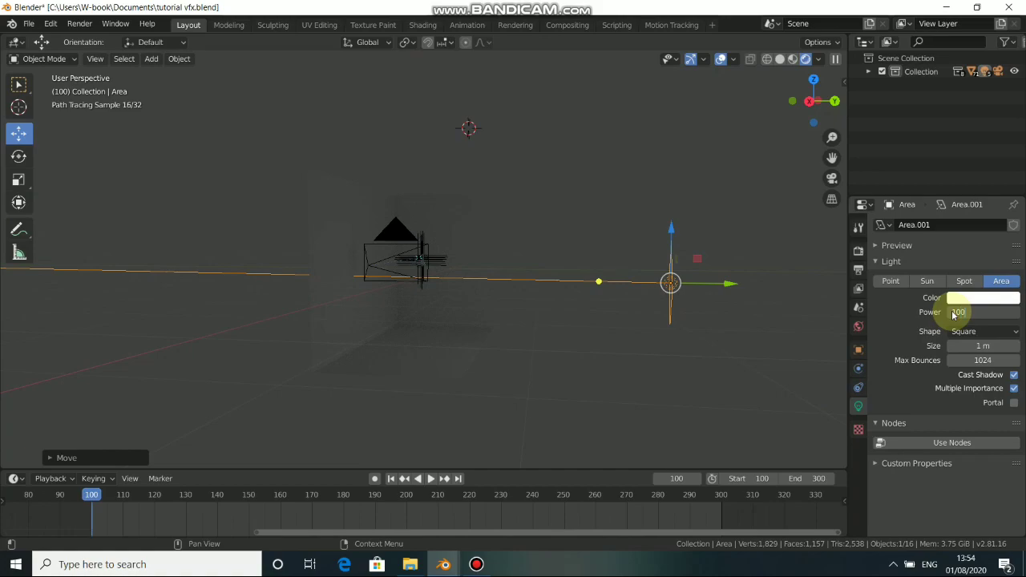
{"action": "type", "text": "100"}
{"action": "key", "text": "Return"}
{"action": "mouse_move", "coordinate": [373, 294]}
{"action": "middle_mouse_down"}
{"action": "mouse_move", "coordinate": [385, 321]}
{"action": "mouse_move", "coordinate": [409, 317]}
{"action": "middle_mouse_up"}
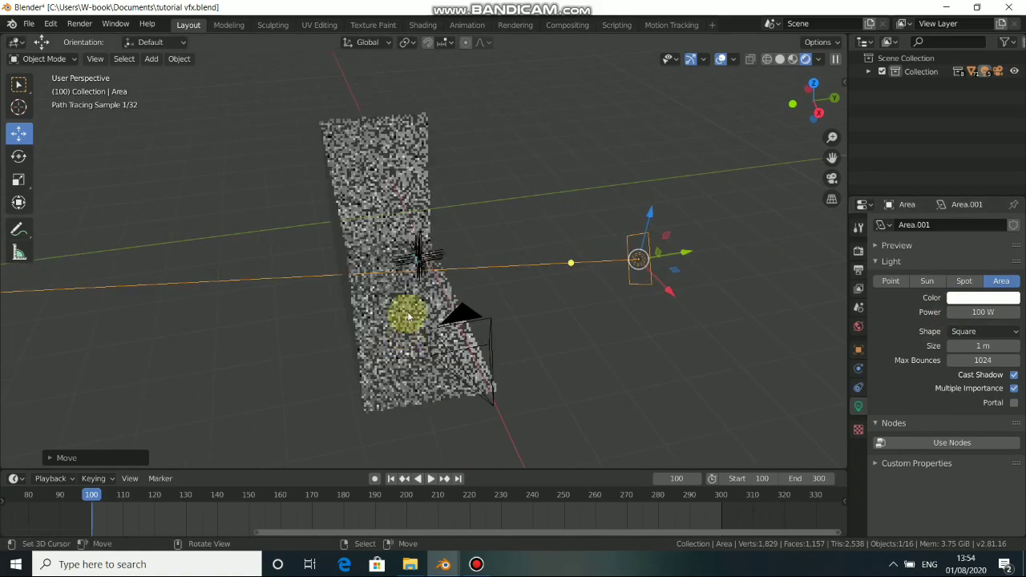
{"action": "scroll", "coordinate": [405, 309], "scroll_direction": "up", "scroll_amount": 8}
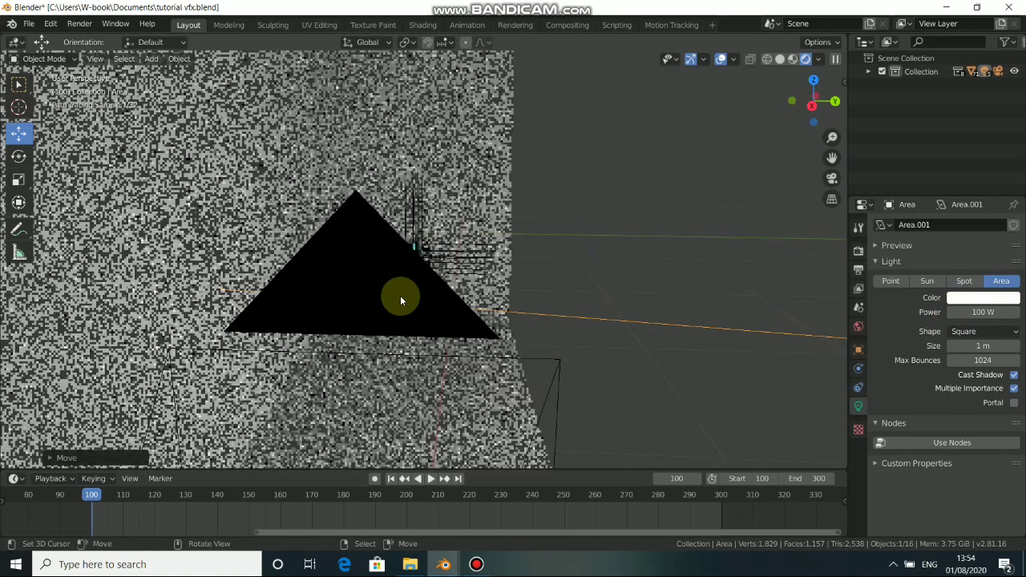
Raise the area light's power to 150 W in camera view and tint its colour a pale warm white.
{"action": "key", "text": "KP_0"}
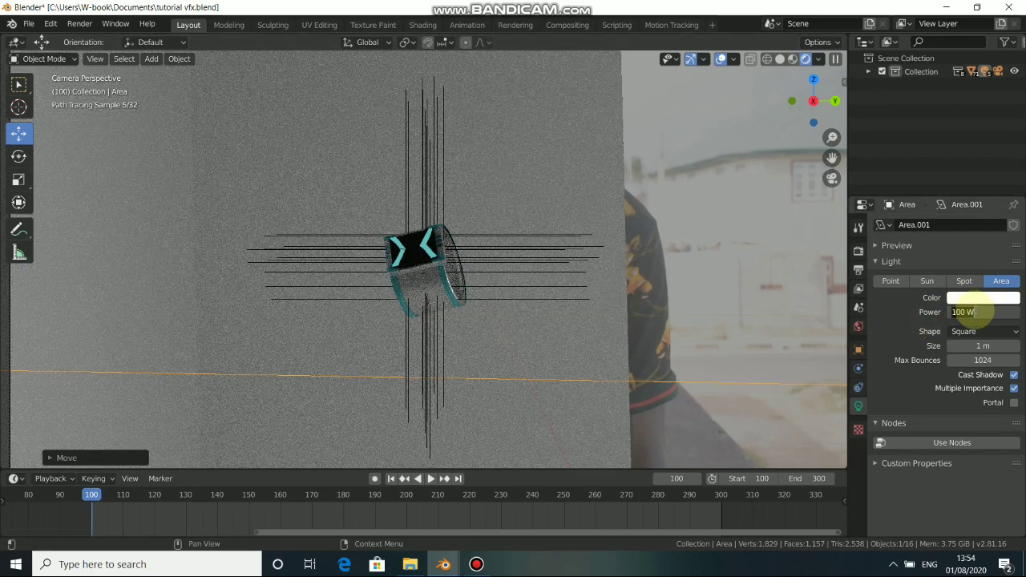
{"action": "key", "text": "Return"}
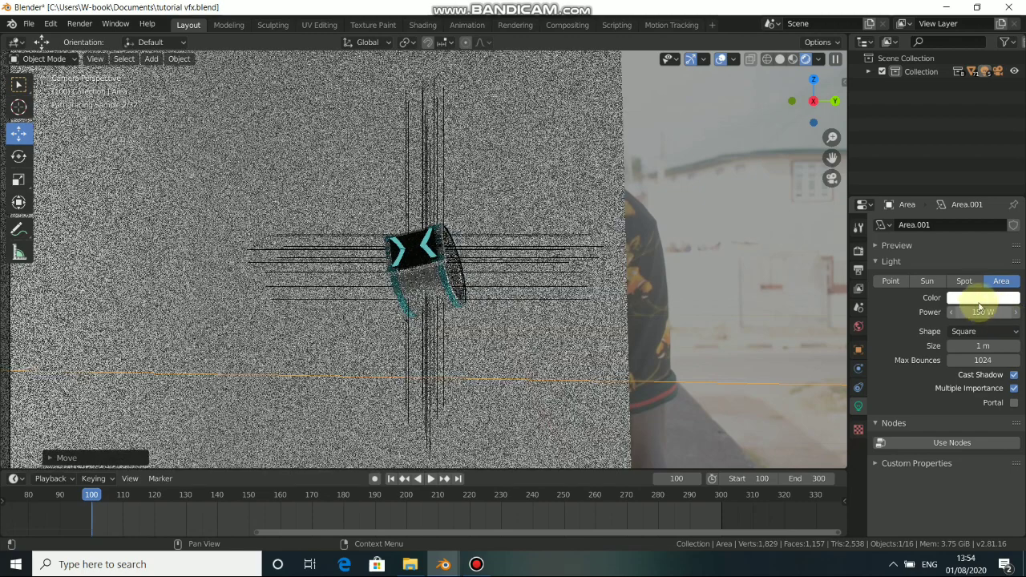
{"action": "left_click", "coordinate": [974, 299]}
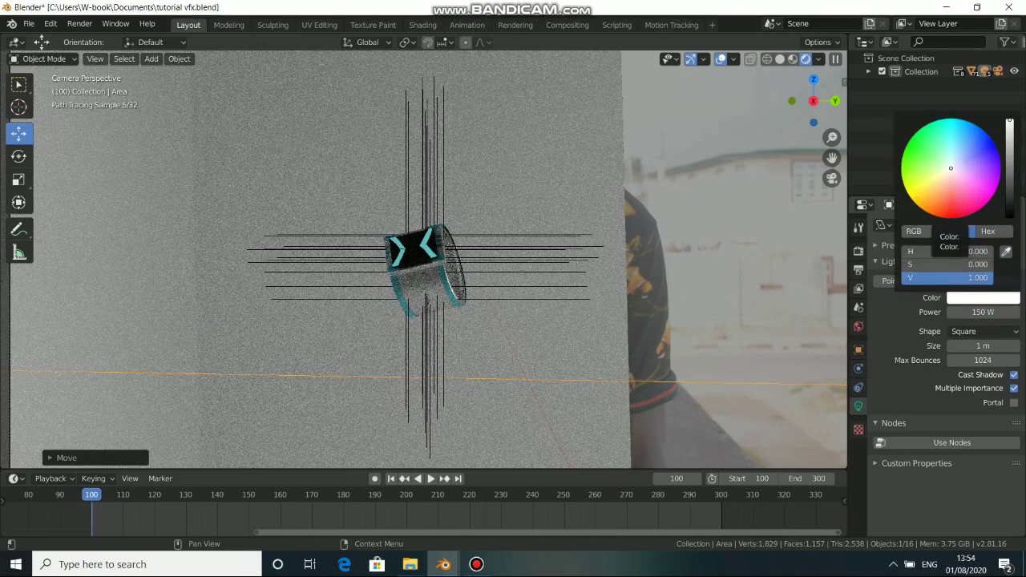
{"action": "left_click", "coordinate": [951, 176]}
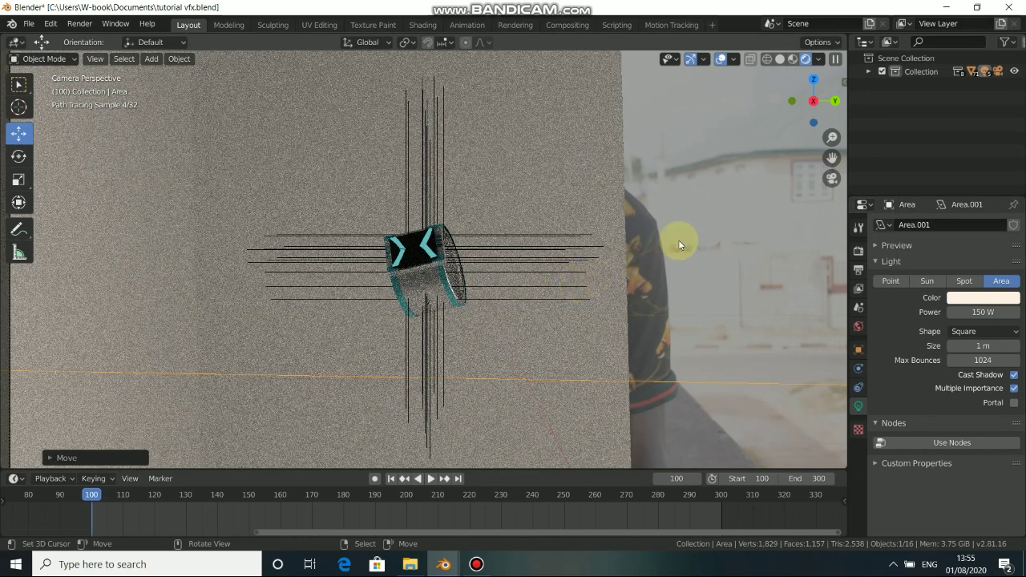
Give the extruded plane object a new Principled BSDF material with roughness 0.285, and return to the Layout workspace.
{"action": "scroll", "coordinate": [678, 241], "scroll_direction": "down", "scroll_amount": 2}
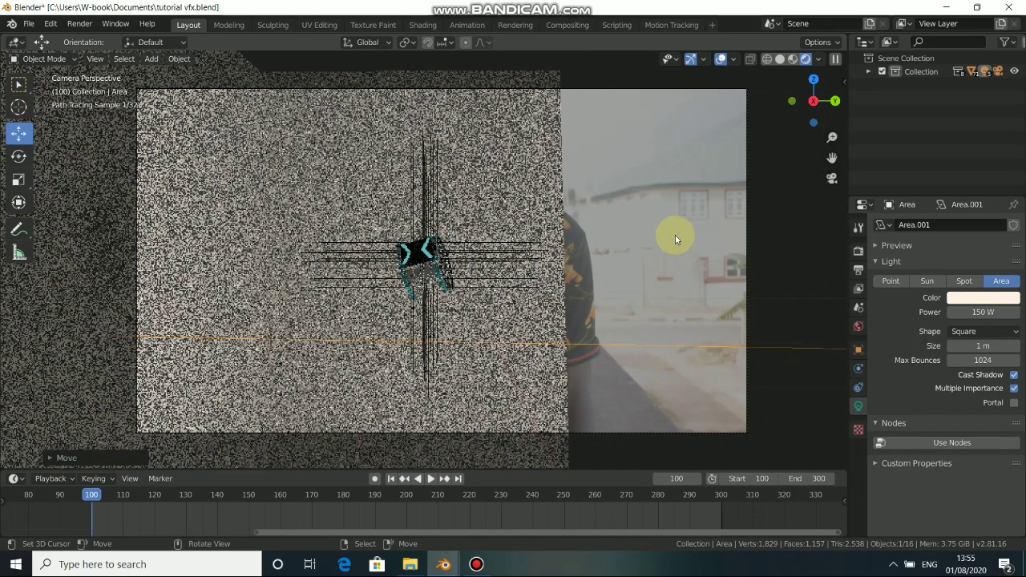
{"action": "left_click", "coordinate": [675, 235]}
{"action": "left_click", "coordinate": [366, 143]}
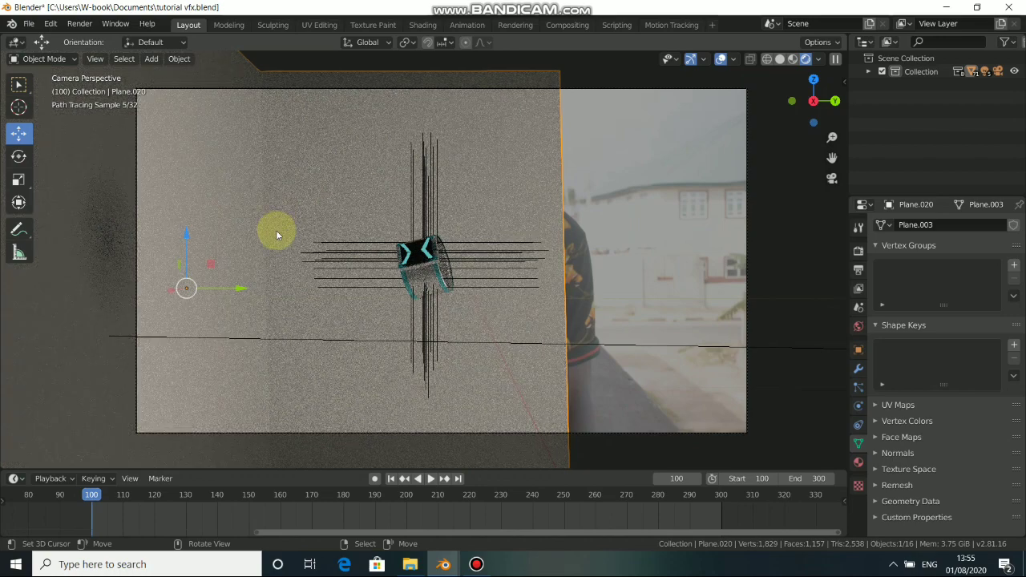
{"action": "scroll", "coordinate": [276, 230], "scroll_direction": "down", "scroll_amount": 3}
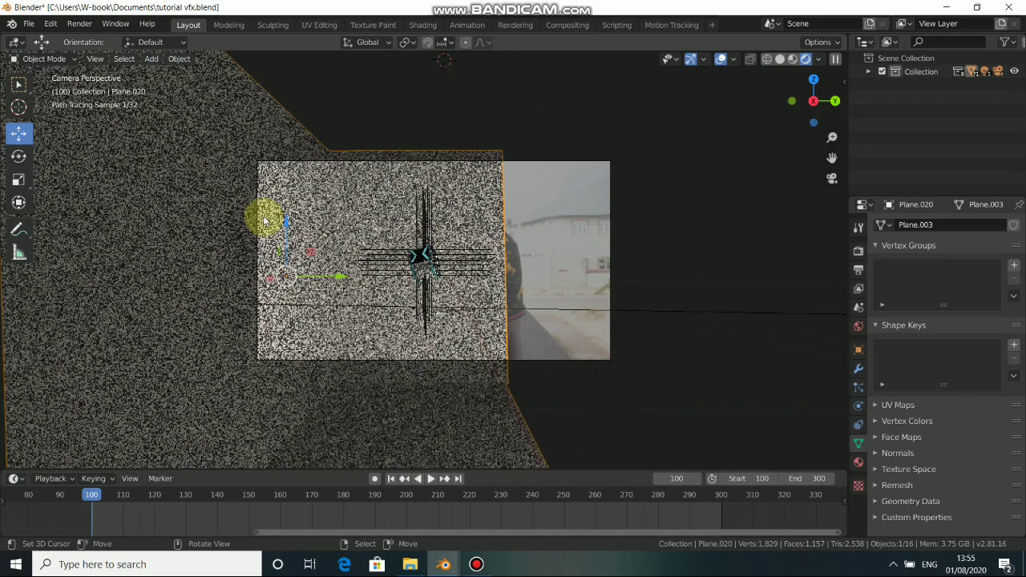
{"action": "left_click", "coordinate": [434, 26]}
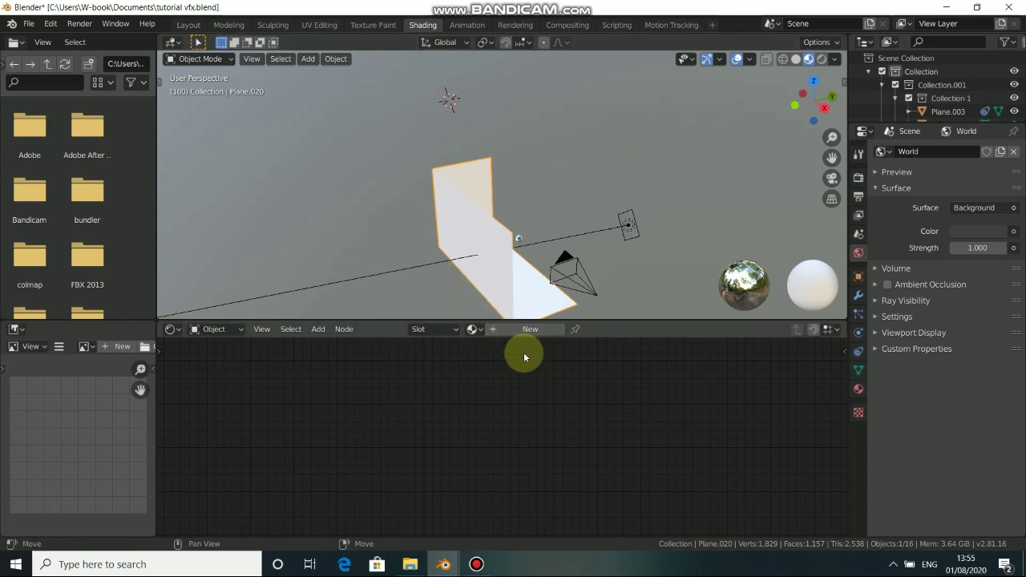
{"action": "left_click", "coordinate": [519, 329]}
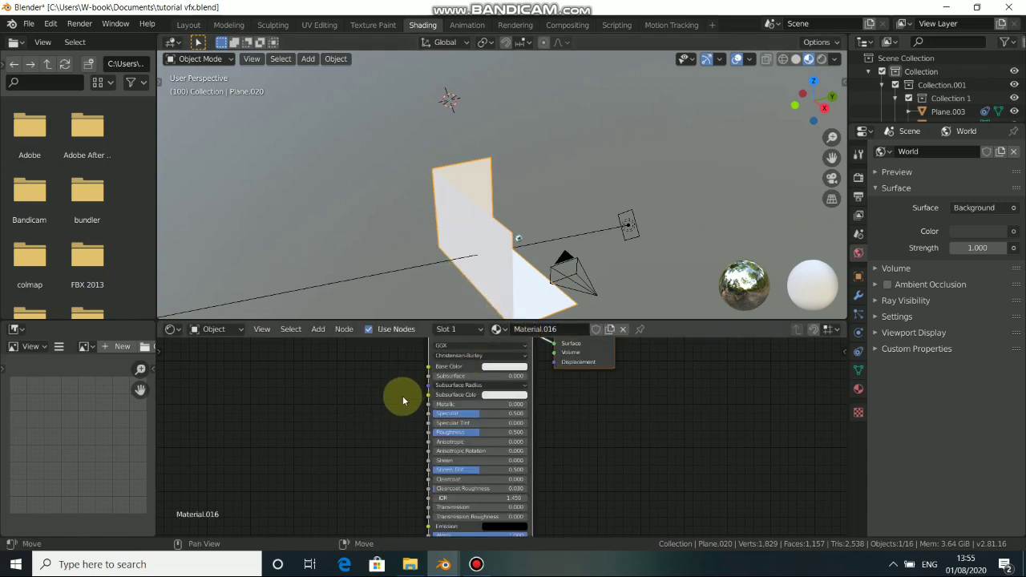
{"action": "middle_click_drag", "start_coordinate": [402, 396], "coordinate": [381, 441]}
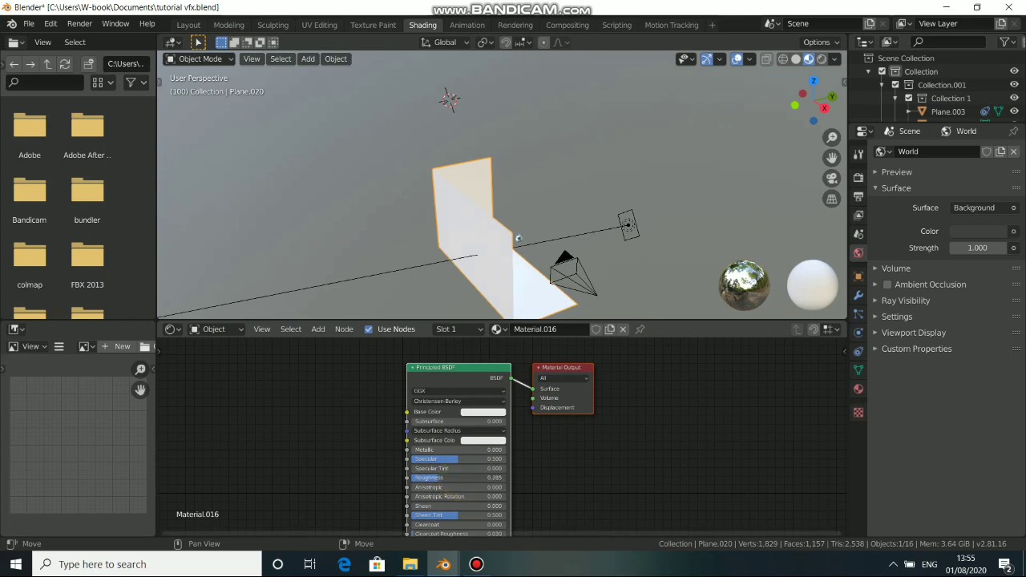
{"action": "left_click", "coordinate": [197, 26]}
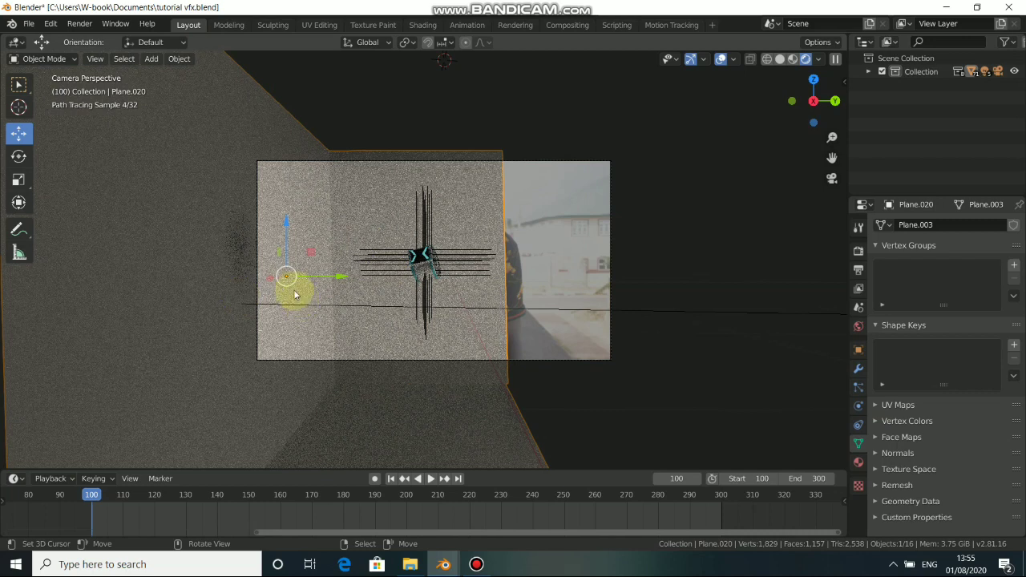
Move the extruded plane object Plane.020 into a new collection named "planes" under the Scene Collection.
{"action": "left_click", "coordinate": [869, 71]}
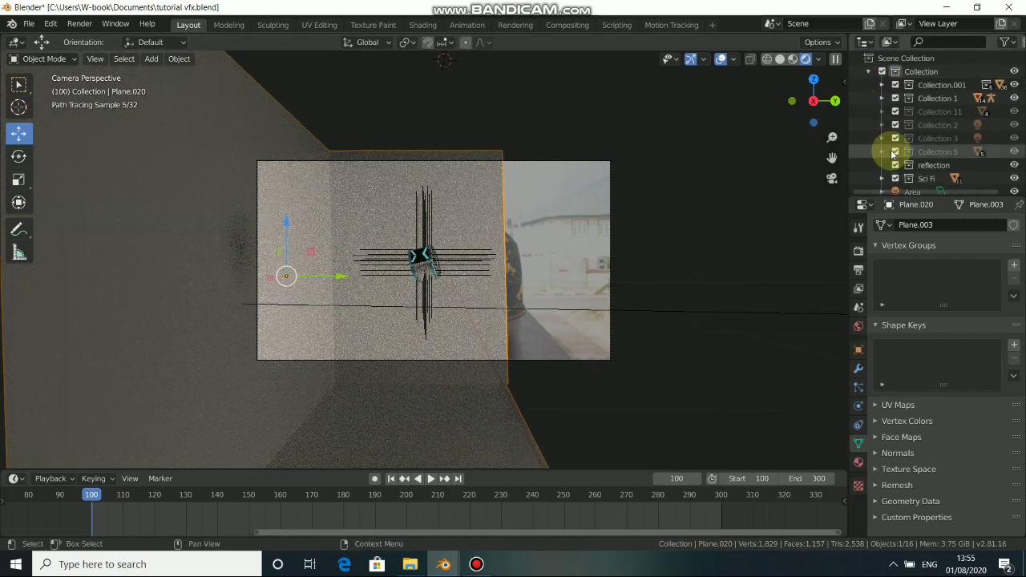
{"action": "scroll", "coordinate": [893, 154], "scroll_direction": "down", "scroll_amount": 2}
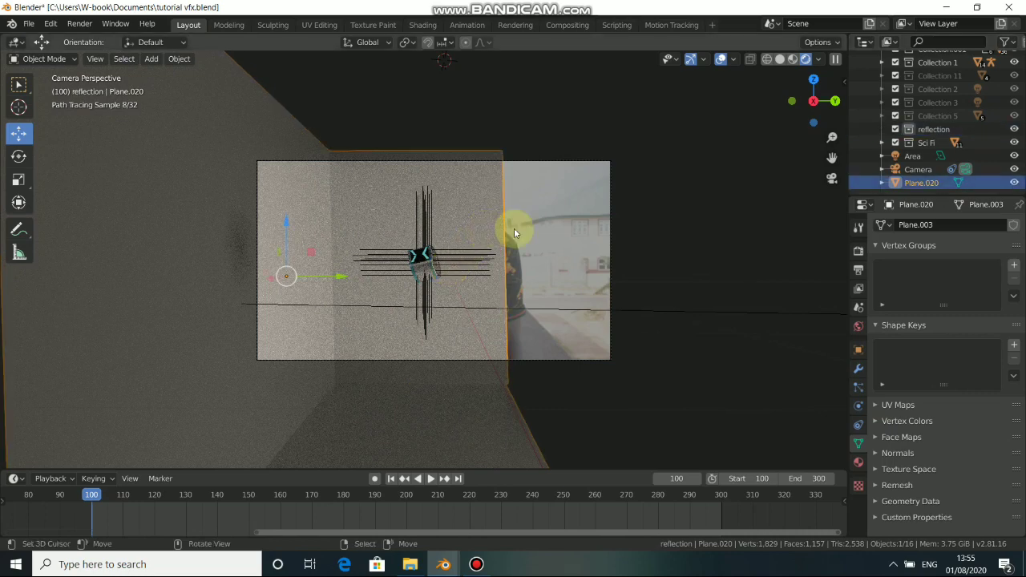
{"action": "key", "text": "m"}
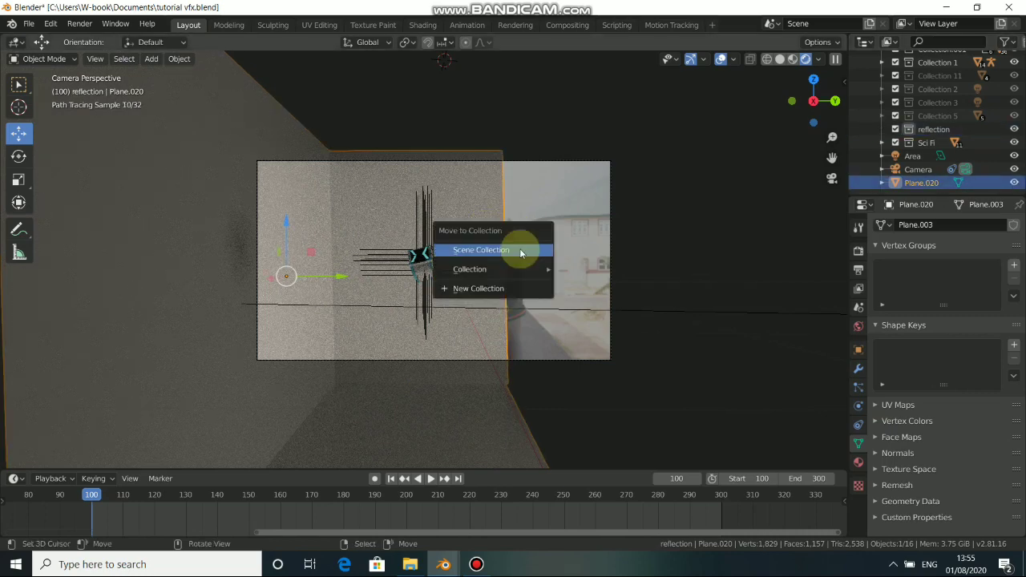
{"action": "left_click", "coordinate": [481, 288]}
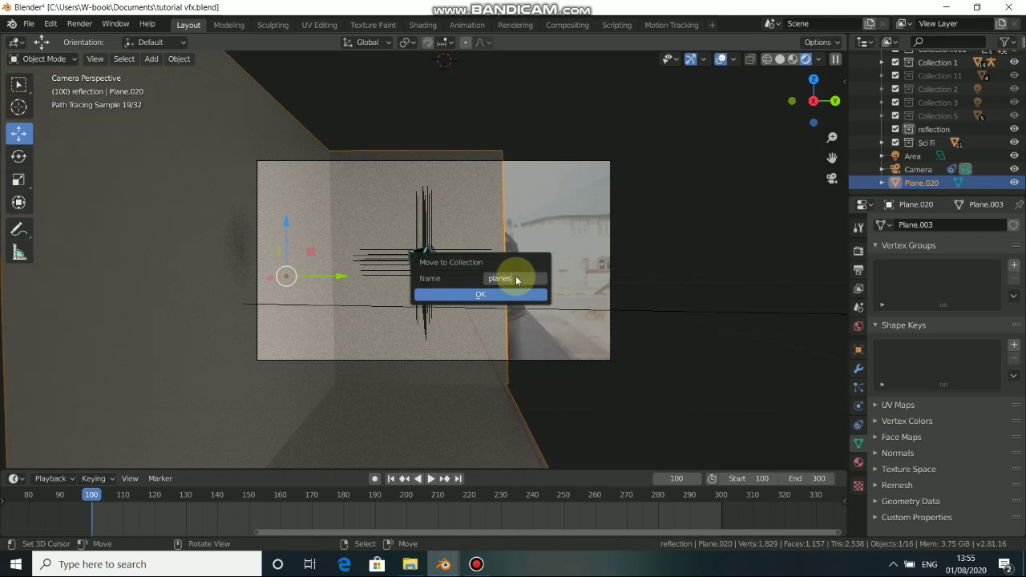
{"action": "left_click", "coordinate": [505, 295]}
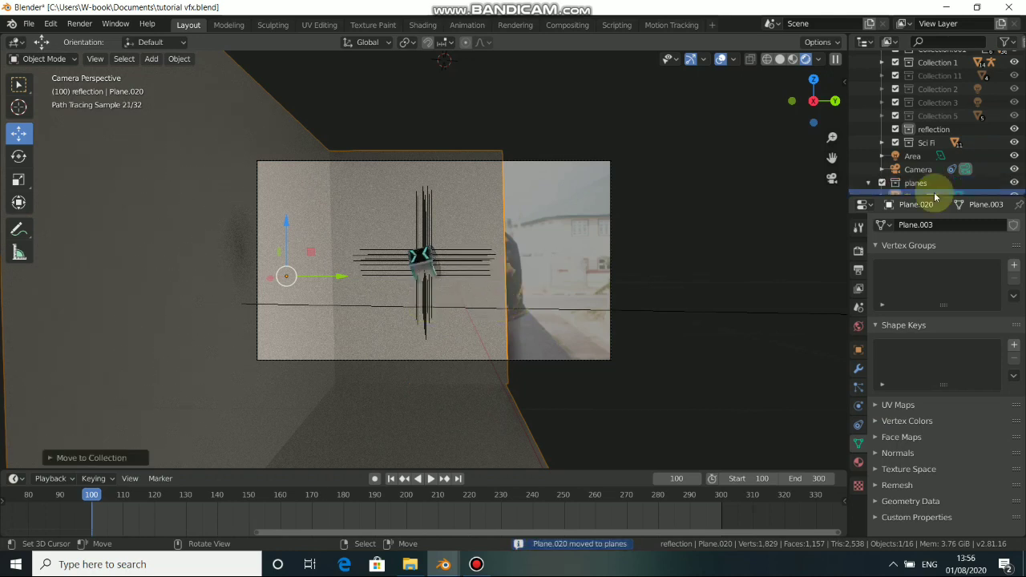
Set the "planes" collection to Indirect Only in the view layer.
{"action": "scroll", "coordinate": [918, 158], "scroll_direction": "down", "scroll_amount": 1}
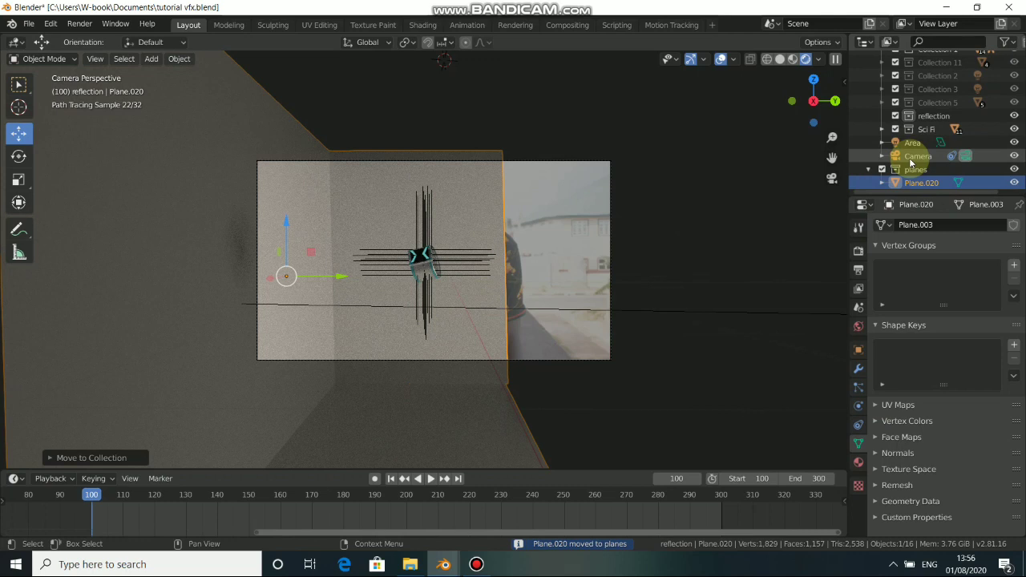
{"action": "scroll", "coordinate": [914, 172], "scroll_direction": "up", "scroll_amount": 1}
{"action": "left_click", "coordinate": [918, 184]}
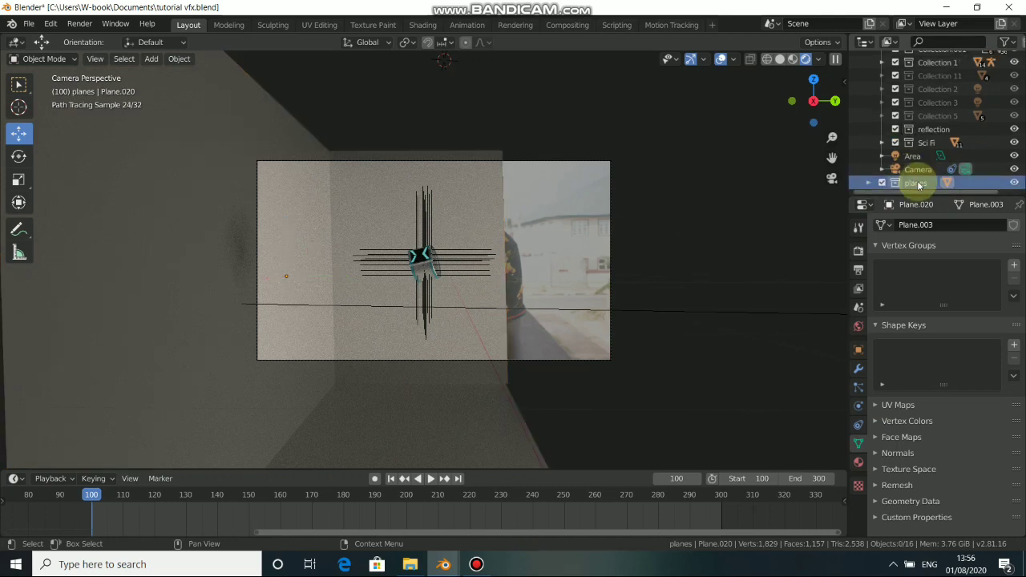
{"action": "right_click", "coordinate": [919, 186]}
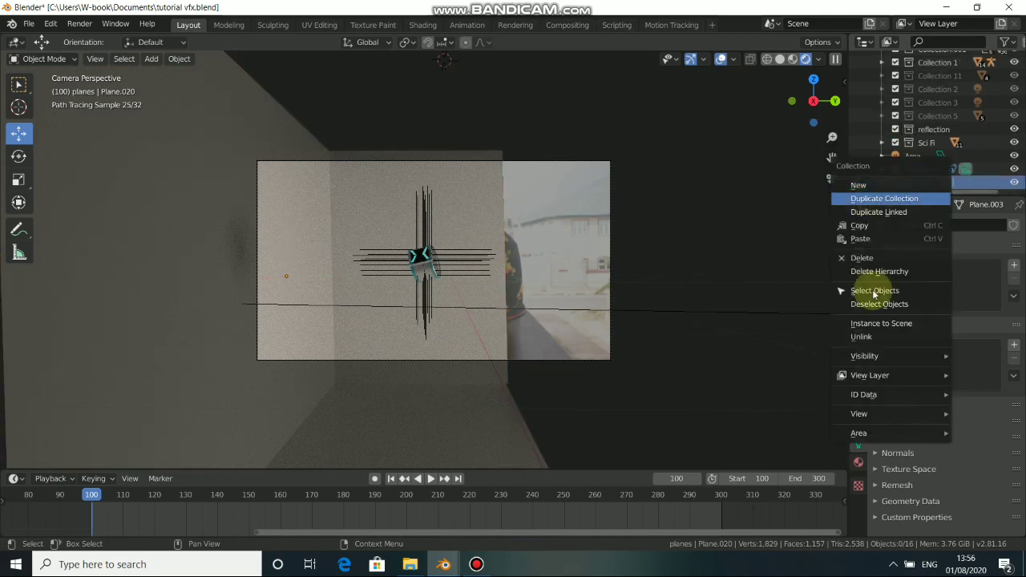
{"action": "mouse_move", "coordinate": [856, 382]}
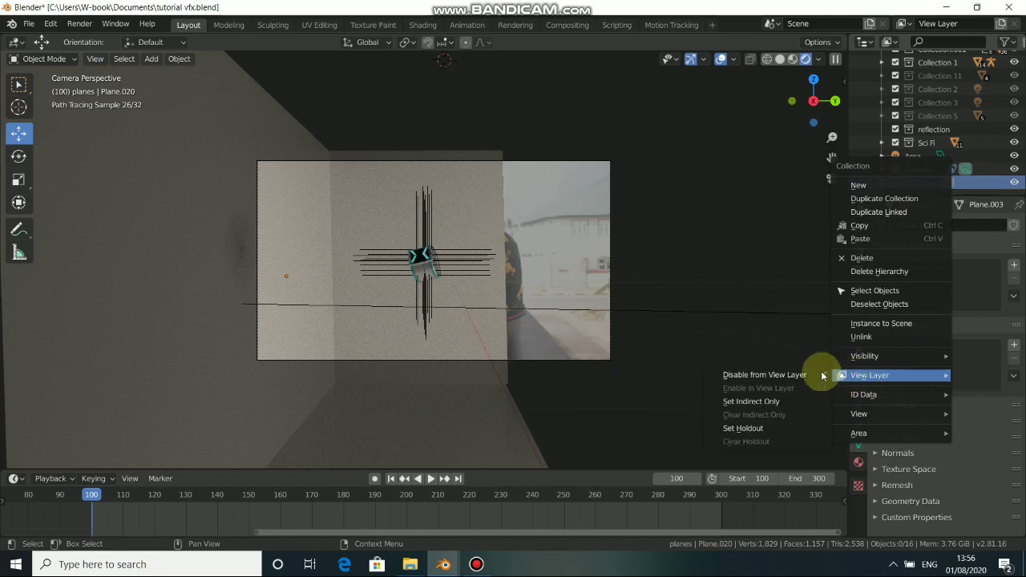
{"action": "left_click", "coordinate": [775, 401]}
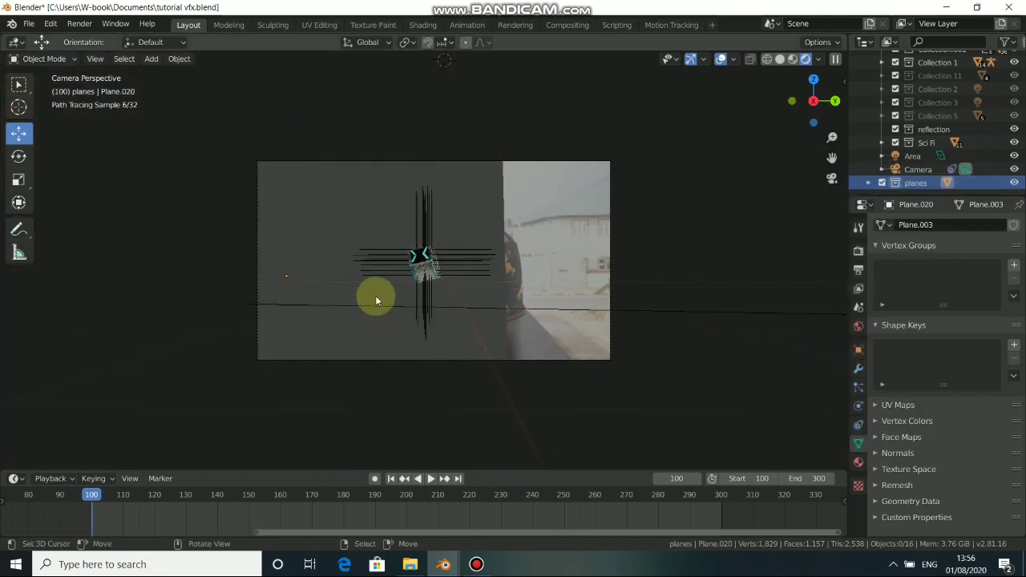
Compare how the planes around the wristband display in rendered and solid shading from several angles.
{"action": "scroll", "coordinate": [418, 283], "scroll_direction": "up", "scroll_amount": 4}
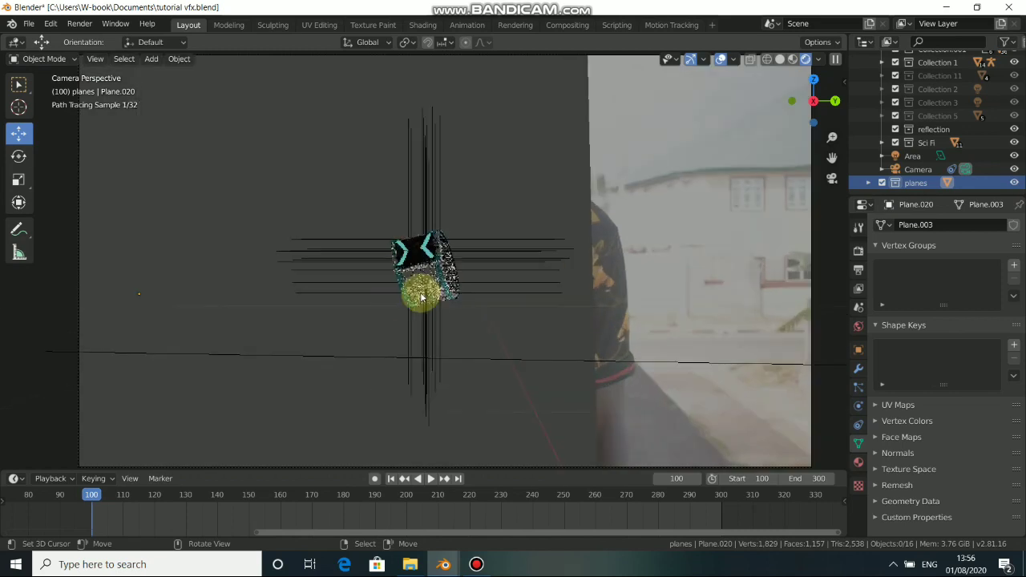
{"action": "middle_click_drag", "start_coordinate": [421, 298], "coordinate": [456, 307]}
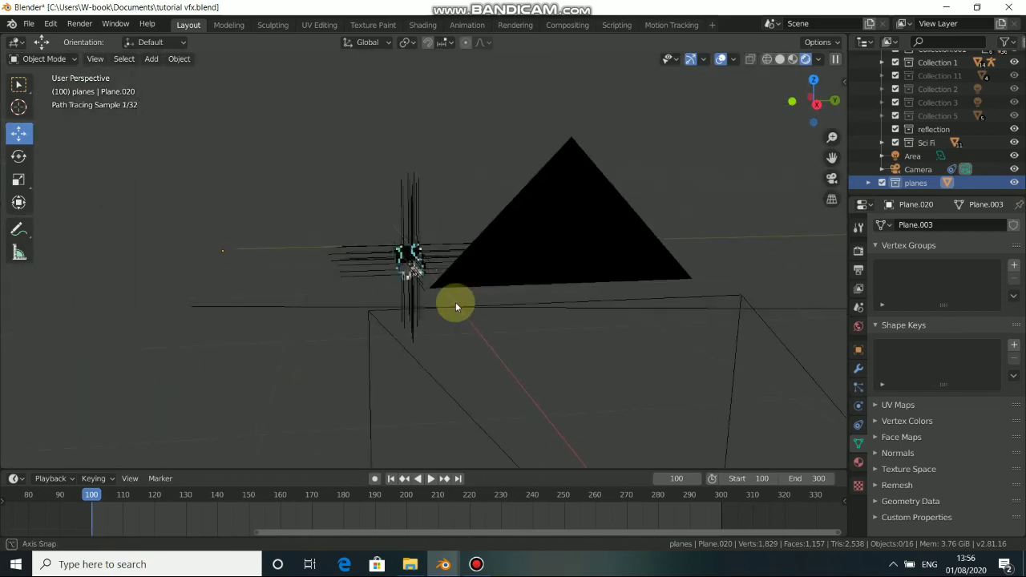
{"action": "left_click", "coordinate": [780, 60]}
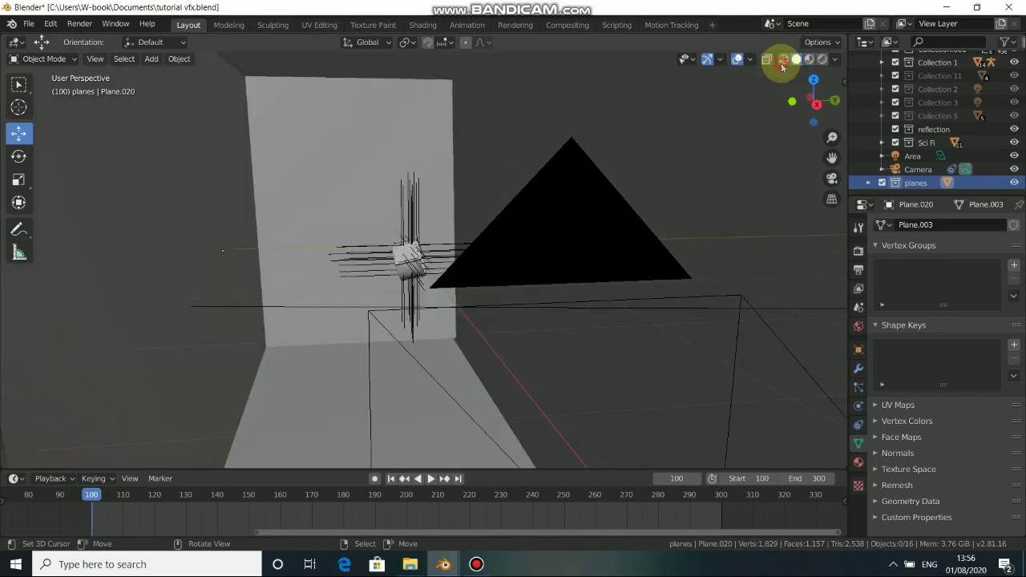
{"action": "left_click", "coordinate": [822, 58]}
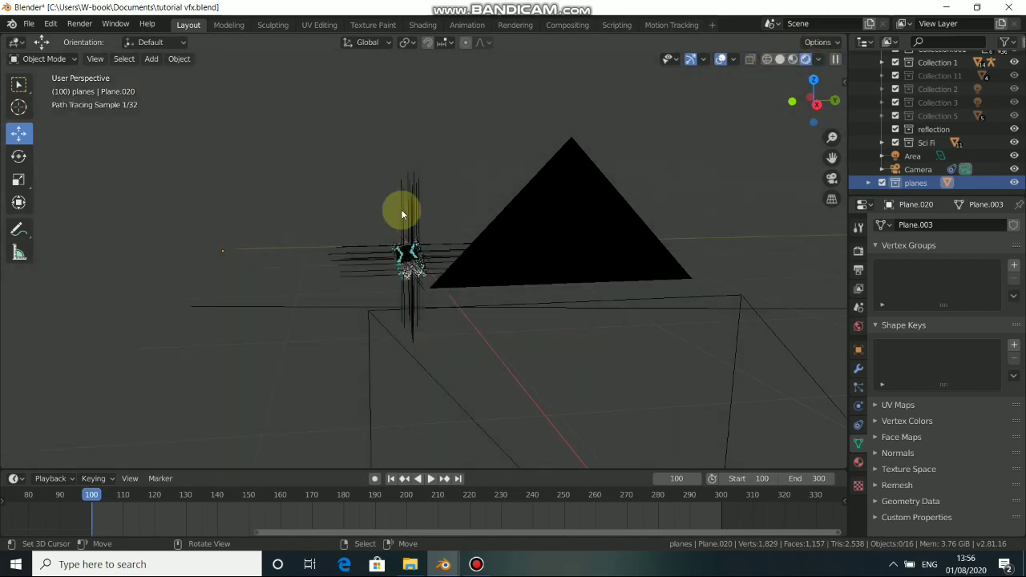
{"action": "mouse_move", "coordinate": [402, 213]}
{"action": "middle_mouse_down"}
{"action": "mouse_move", "coordinate": [484, 305]}
{"action": "mouse_move", "coordinate": [329, 316]}
{"action": "mouse_move", "coordinate": [395, 316]}
{"action": "mouse_move", "coordinate": [226, 295]}
{"action": "mouse_move", "coordinate": [463, 318]}
{"action": "mouse_move", "coordinate": [521, 265]}
{"action": "middle_mouse_up"}
{"action": "left_click", "coordinate": [780, 59]}
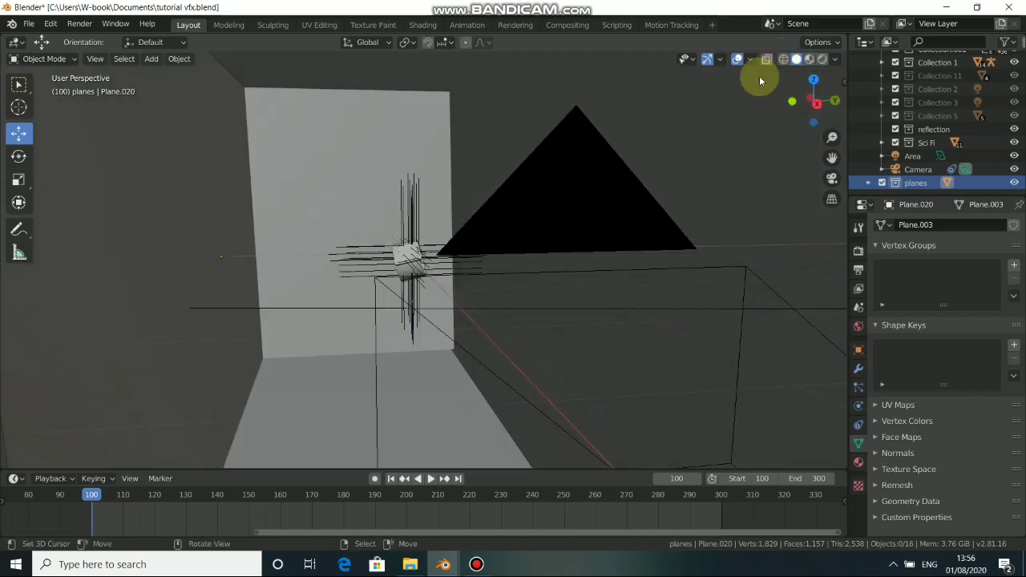
{"action": "middle_click_drag", "start_coordinate": [413, 251], "coordinate": [513, 259]}
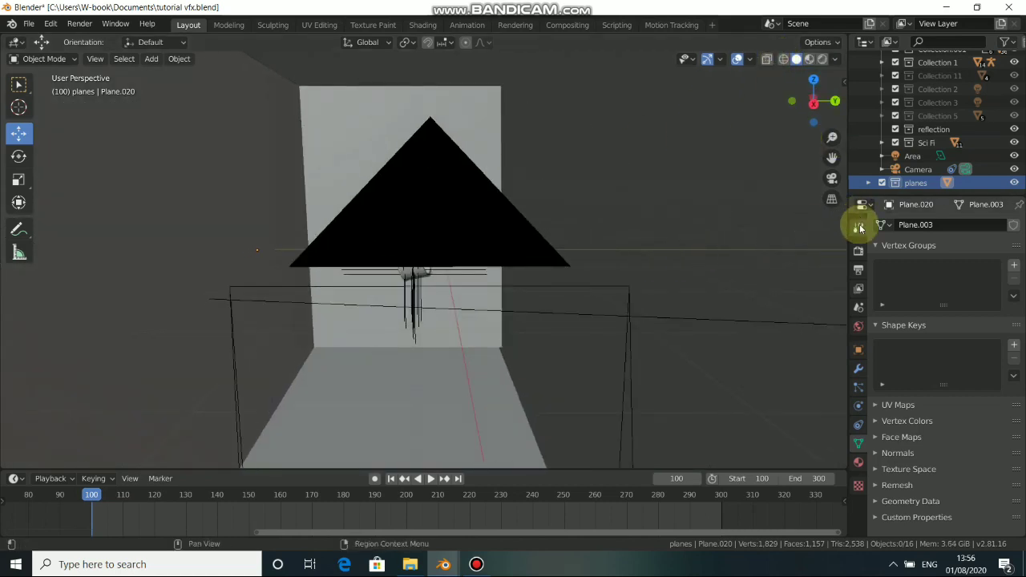
Enable Transparent film in the Cycles render settings.
{"action": "left_click", "coordinate": [859, 227]}
{"action": "left_click", "coordinate": [859, 250]}
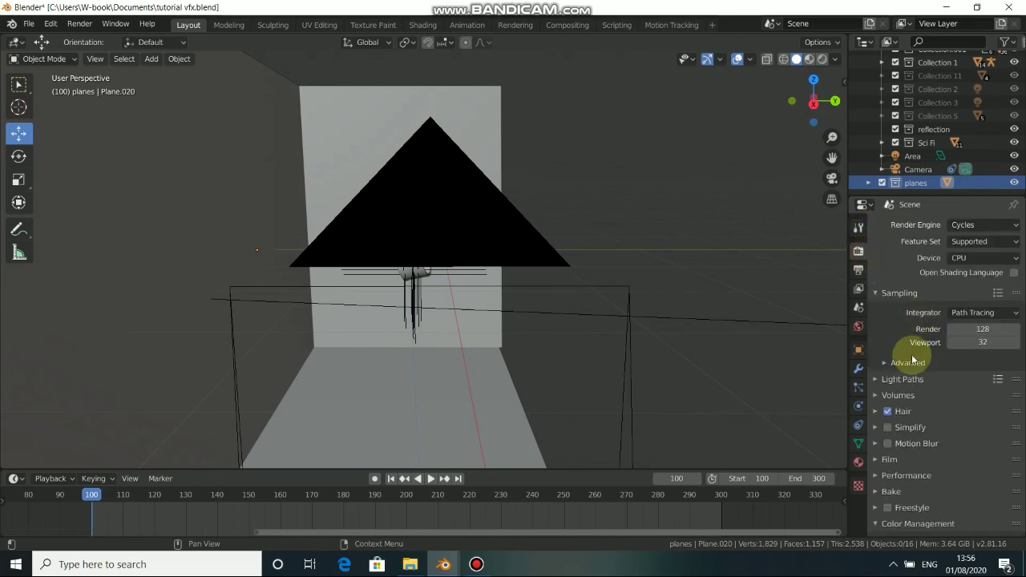
{"action": "scroll", "coordinate": [890, 467], "scroll_direction": "down", "scroll_amount": 2}
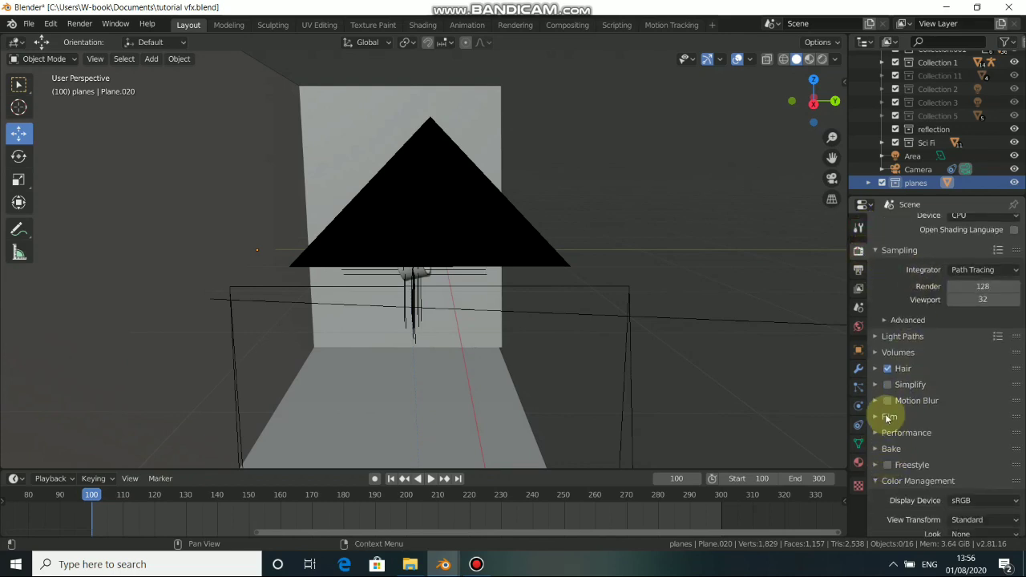
{"action": "left_click", "coordinate": [881, 414]}
{"action": "scroll", "coordinate": [914, 425], "scroll_direction": "down", "scroll_amount": 2}
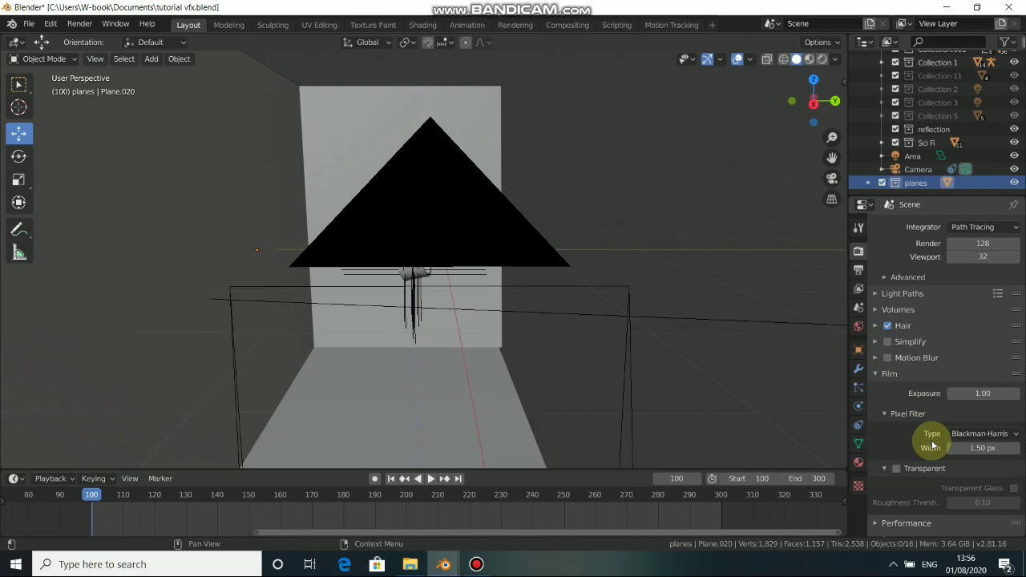
{"action": "left_click", "coordinate": [896, 469]}
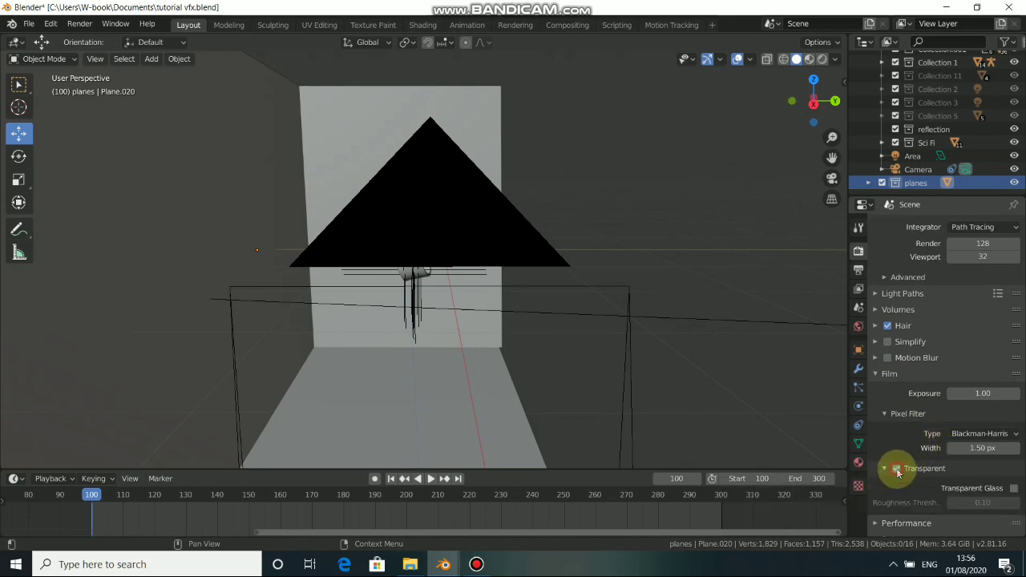
Examine the wristband over the background footage through the camera in rendered shading.
{"action": "left_click", "coordinate": [822, 59]}
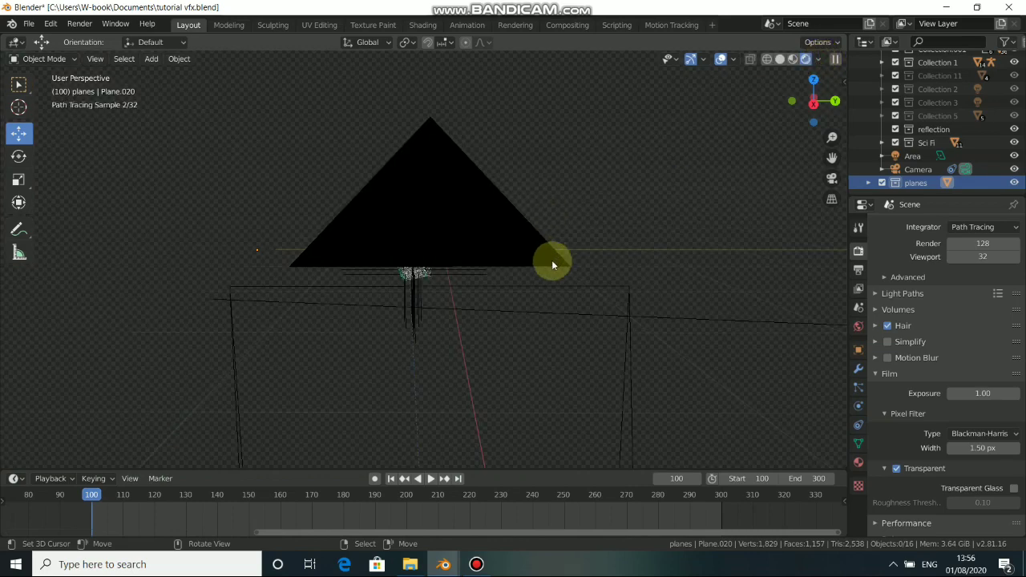
{"action": "mouse_move", "coordinate": [552, 263]}
{"action": "middle_mouse_down"}
{"action": "mouse_move", "coordinate": [428, 277]}
{"action": "mouse_move", "coordinate": [548, 229]}
{"action": "middle_mouse_up"}
{"action": "key", "text": "KP_0"}
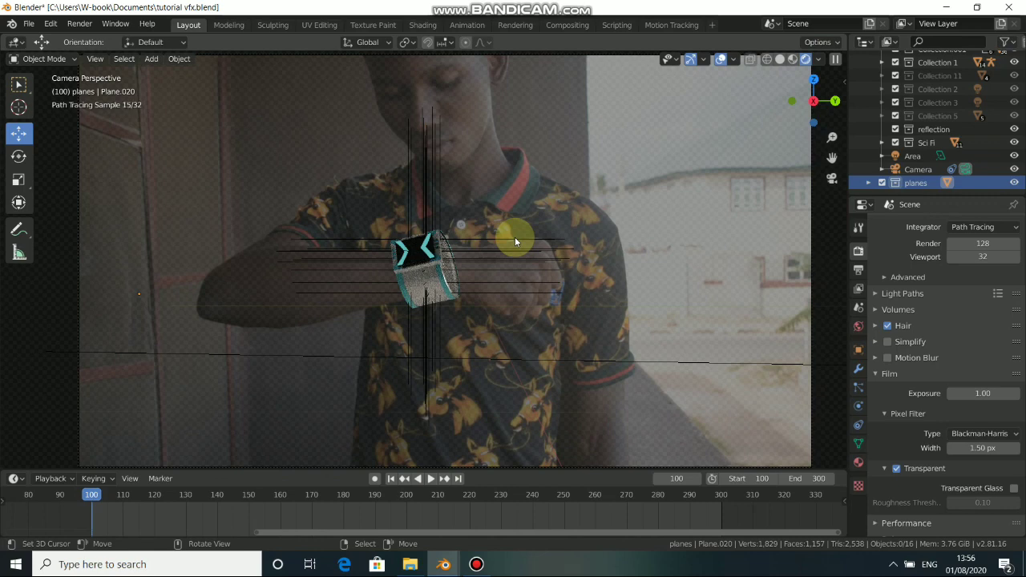
{"action": "scroll", "coordinate": [471, 238], "scroll_direction": "down", "scroll_amount": 4}
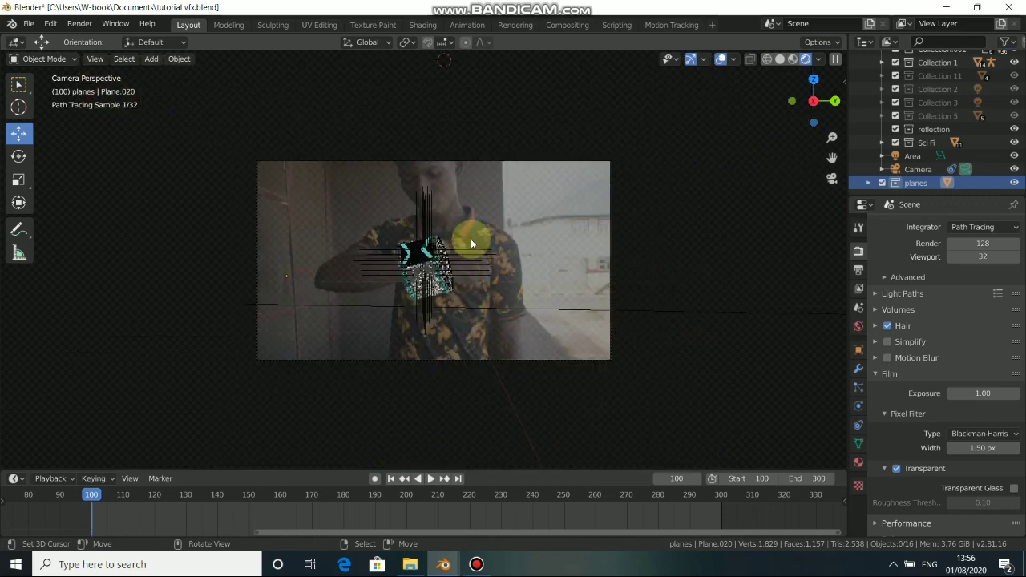
{"action": "scroll", "coordinate": [472, 248], "scroll_direction": "up", "scroll_amount": 3}
{"action": "scroll", "coordinate": [441, 280], "scroll_direction": "up", "scroll_amount": 1}
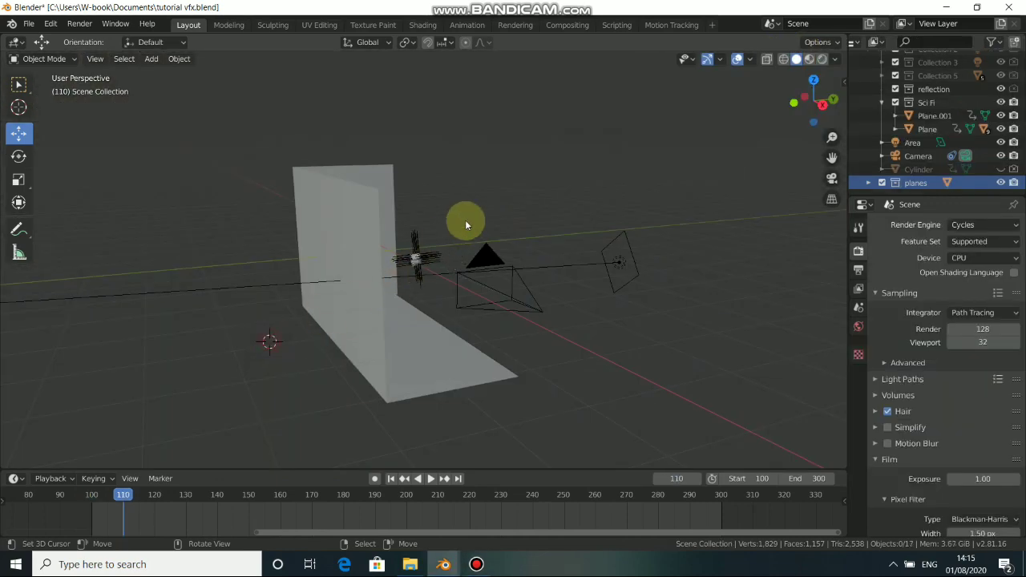
Hide the extruded plane object Plane.020 in the camera view to uncover the footage behind the wristband.
{"action": "mouse_move", "coordinate": [482, 262]}
{"action": "middle_mouse_down"}
{"action": "mouse_move", "coordinate": [374, 270]}
{"action": "mouse_move", "coordinate": [417, 252]}
{"action": "mouse_move", "coordinate": [494, 292]}
{"action": "mouse_move", "coordinate": [464, 248]}
{"action": "mouse_move", "coordinate": [358, 235]}
{"action": "mouse_move", "coordinate": [343, 259]}
{"action": "mouse_move", "coordinate": [486, 259]}
{"action": "middle_mouse_up"}
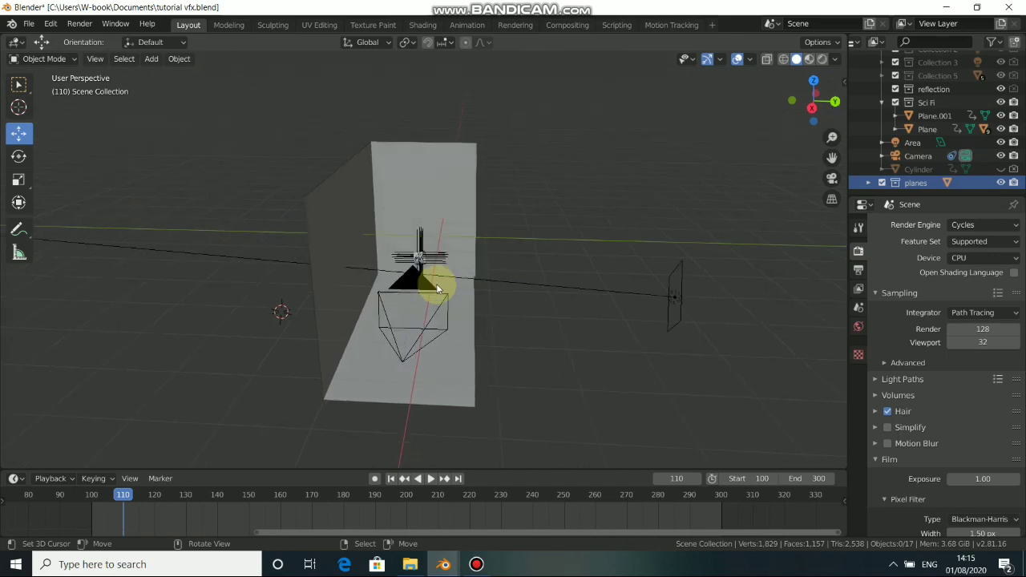
{"action": "key", "text": "KP_0"}
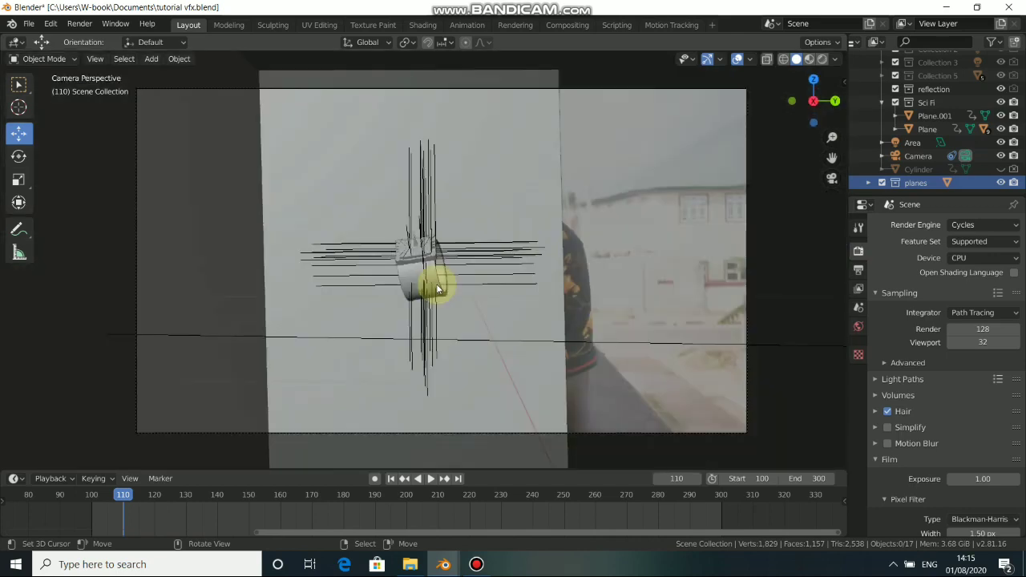
{"action": "left_click", "coordinate": [370, 210]}
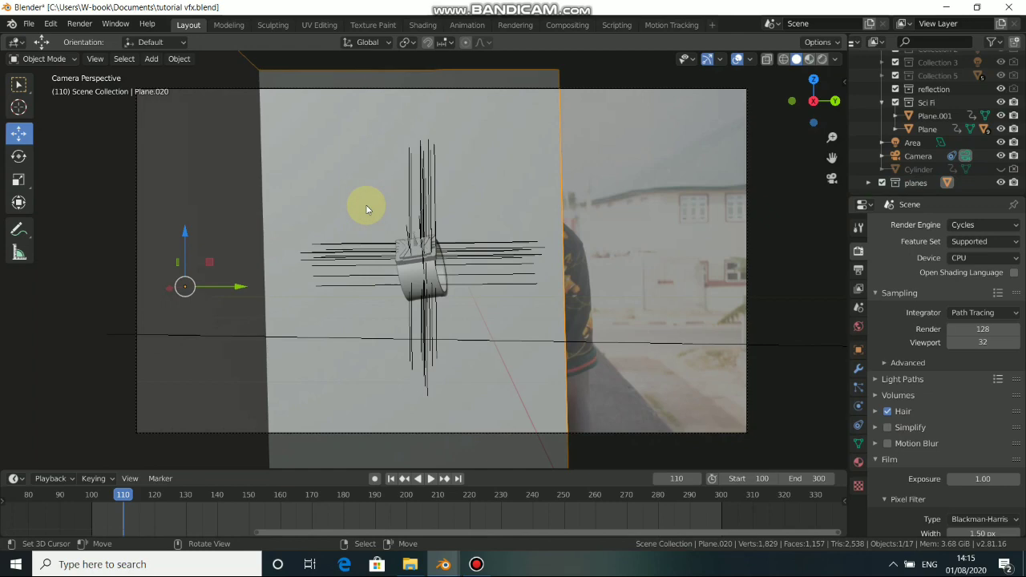
{"action": "key", "text": "Delete"}
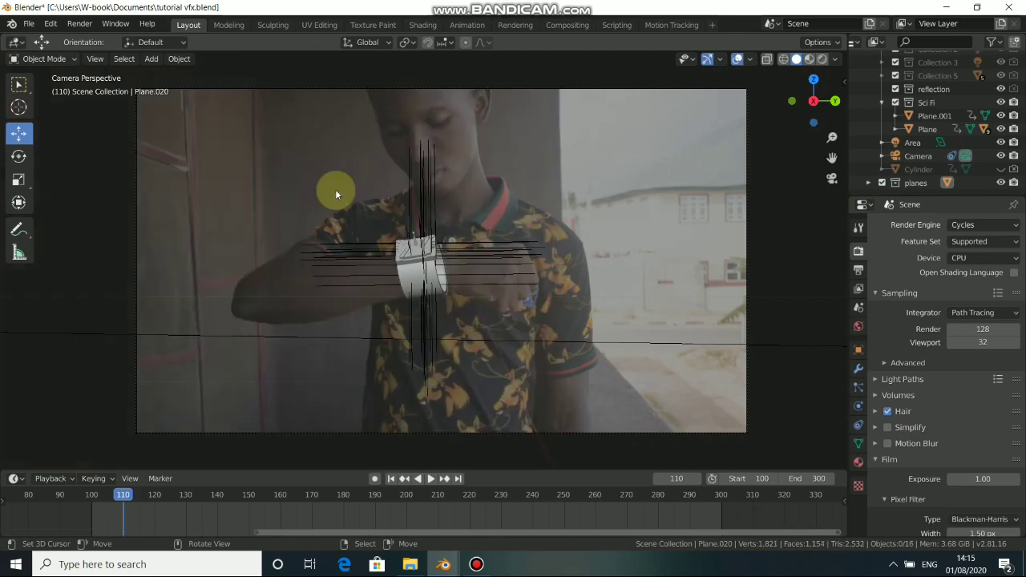
Select the wristband body Plane.003 and snap the 3D cursor to it.
{"action": "scroll", "coordinate": [391, 272], "scroll_direction": "up", "scroll_amount": 8}
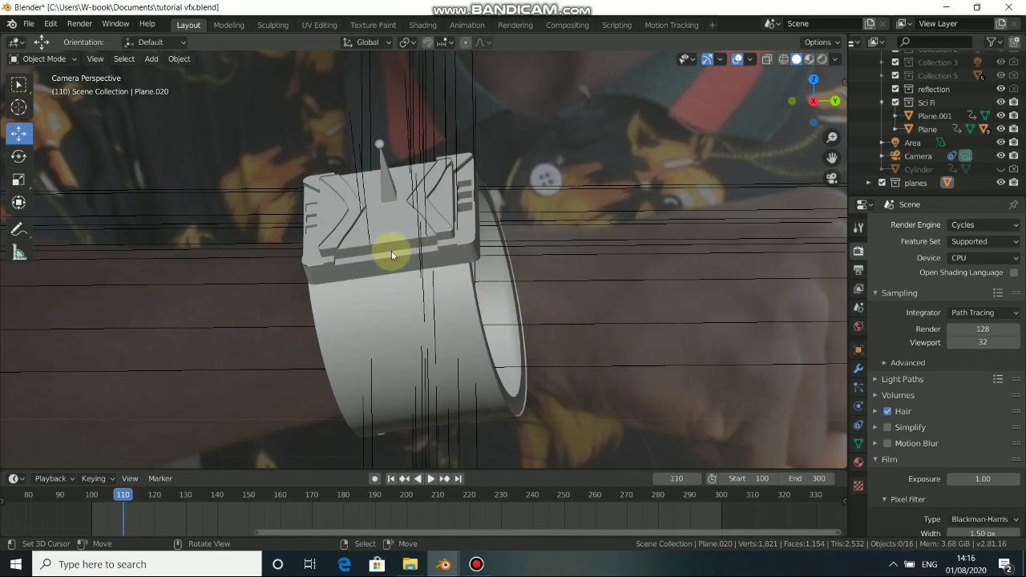
{"action": "scroll", "coordinate": [391, 254], "scroll_direction": "down", "scroll_amount": 3}
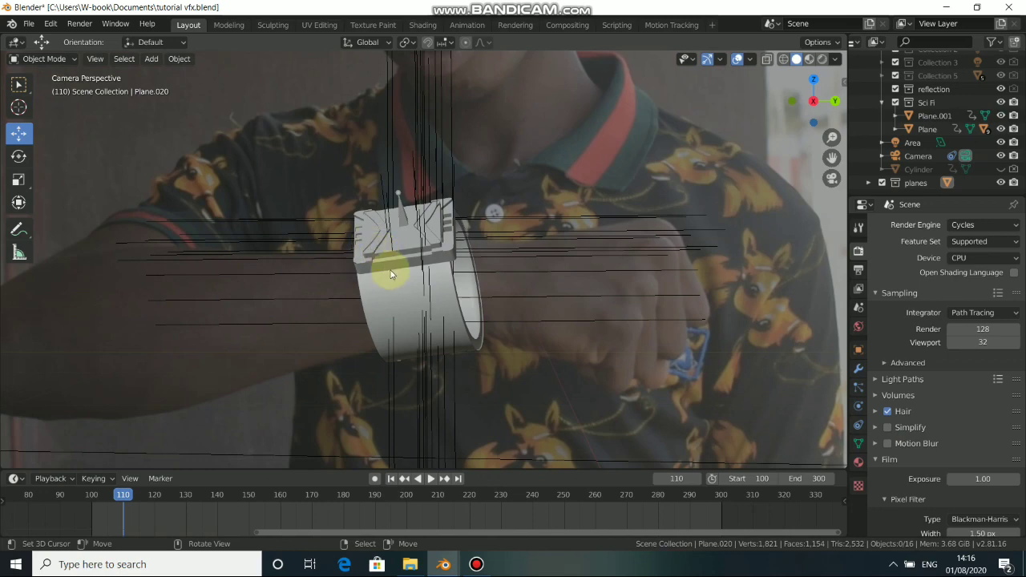
{"action": "scroll", "coordinate": [389, 275], "scroll_direction": "down", "scroll_amount": 3}
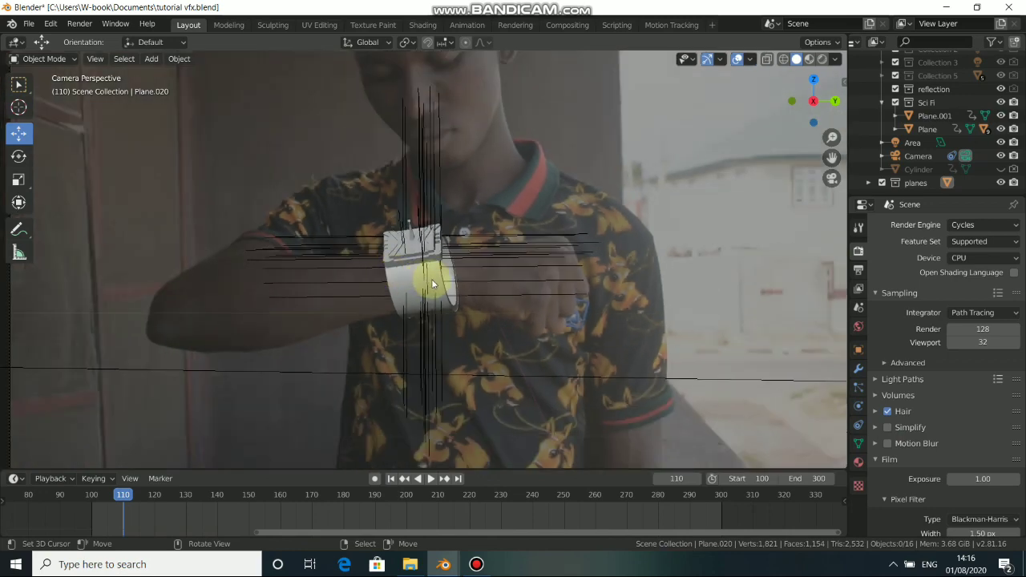
{"action": "middle_click_drag", "start_coordinate": [431, 279], "coordinate": [462, 275]}
{"action": "key", "text": "KP_0"}
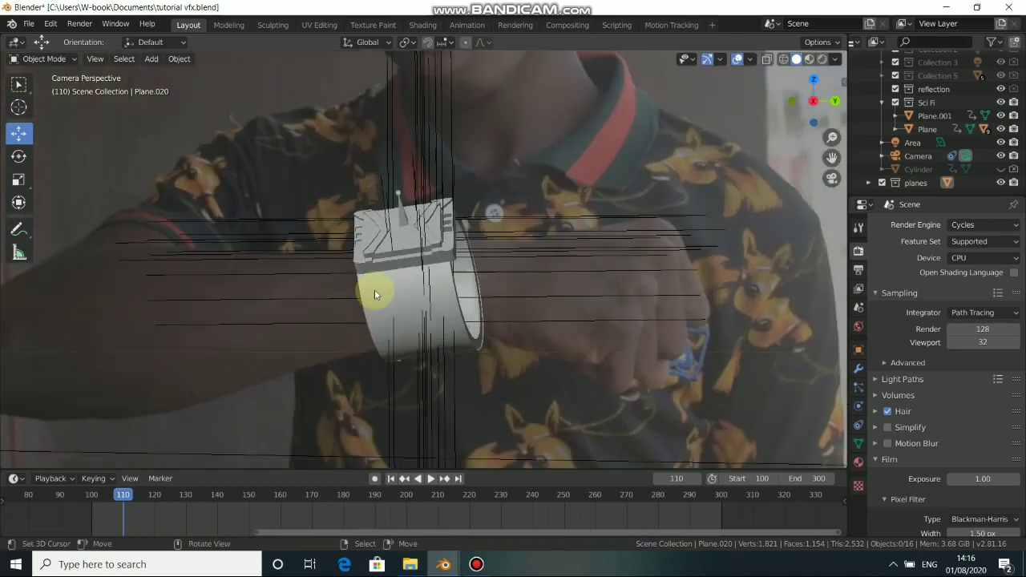
{"action": "left_click", "coordinate": [417, 289]}
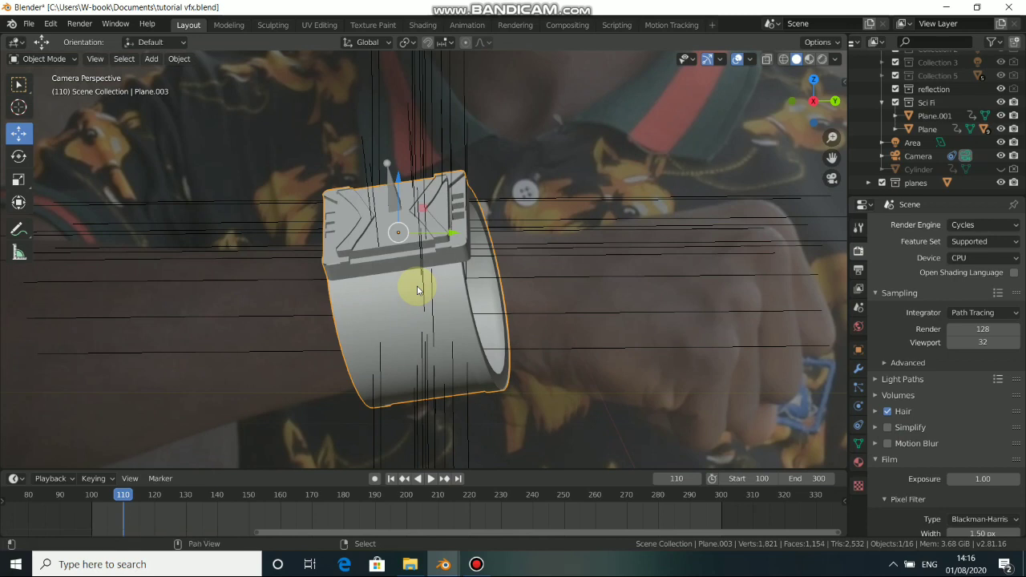
{"action": "key", "text": "shift+s"}
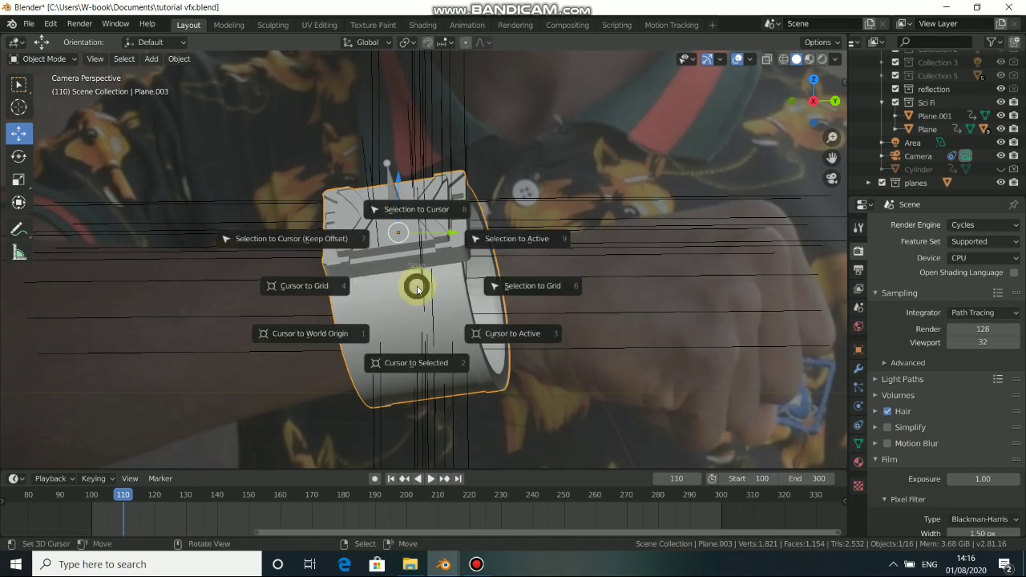
{"action": "left_click", "coordinate": [413, 362]}
Add a mesh cylinder at the 3D cursor and scale it down uniformly to about 0.22.
{"action": "key", "text": "shift+a"}
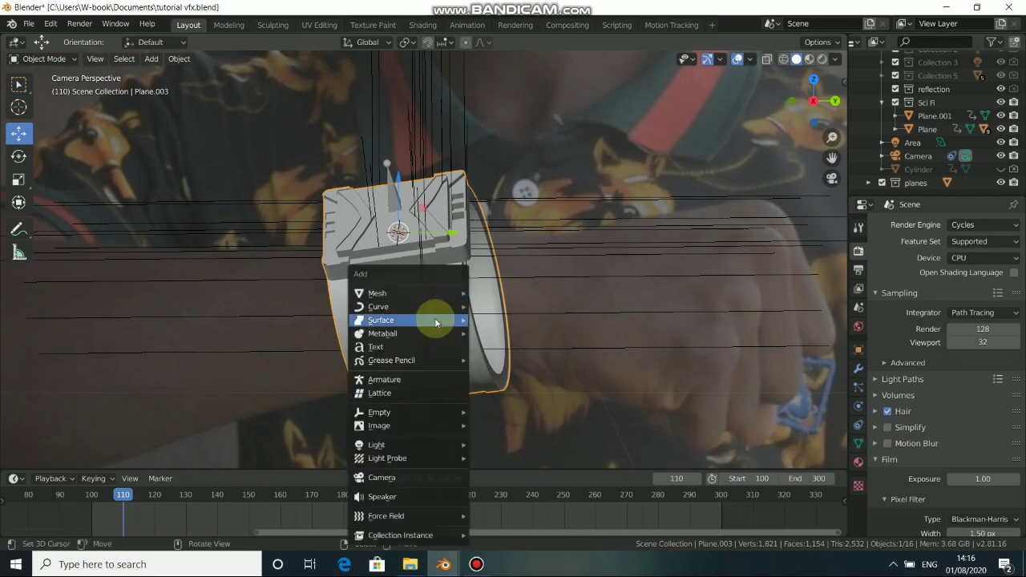
{"action": "mouse_move", "coordinate": [425, 295]}
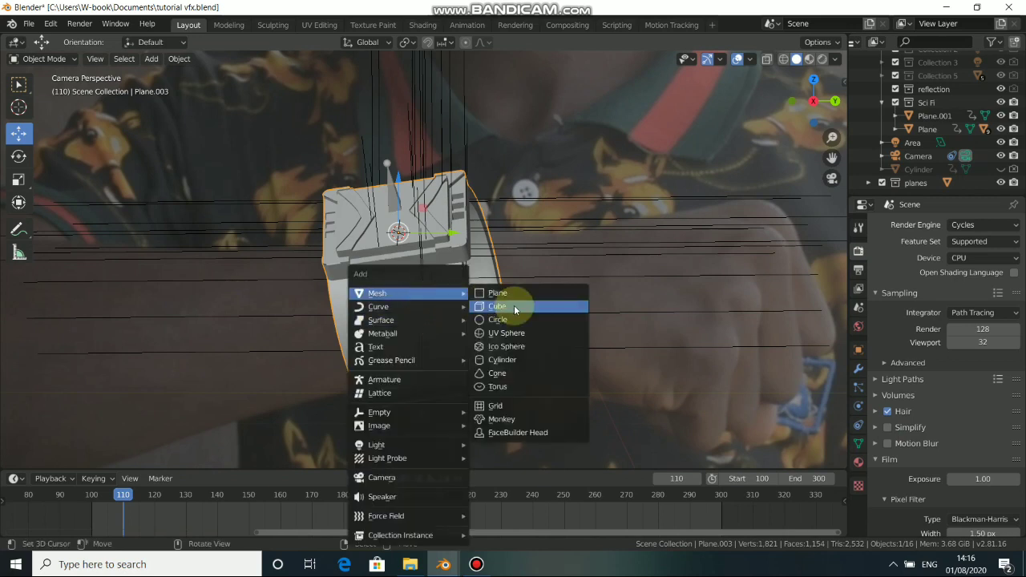
{"action": "left_click", "coordinate": [503, 360]}
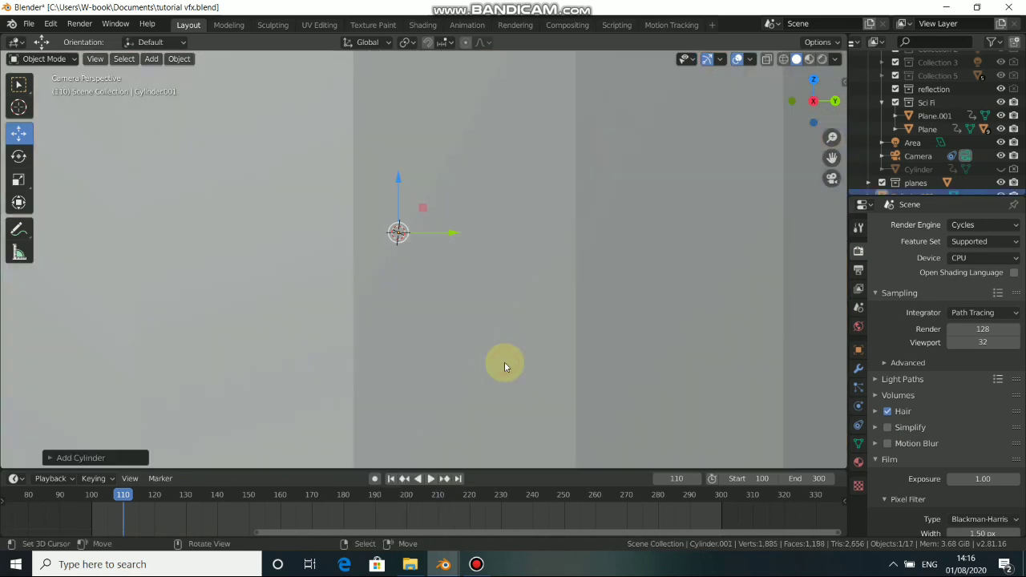
{"action": "scroll", "coordinate": [618, 383], "scroll_direction": "down", "scroll_amount": 1}
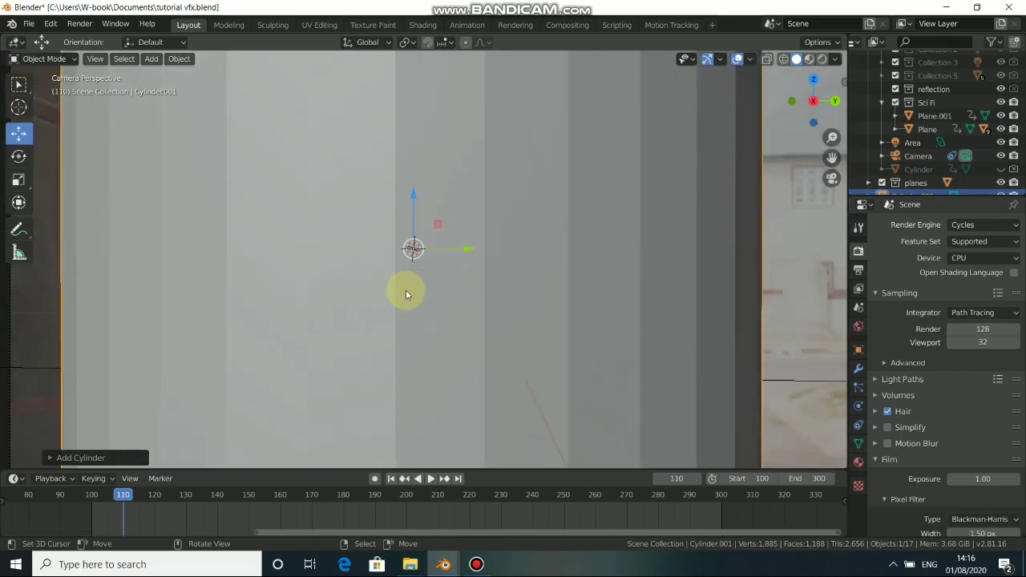
{"action": "scroll", "coordinate": [619, 307], "scroll_direction": "down", "scroll_amount": 3}
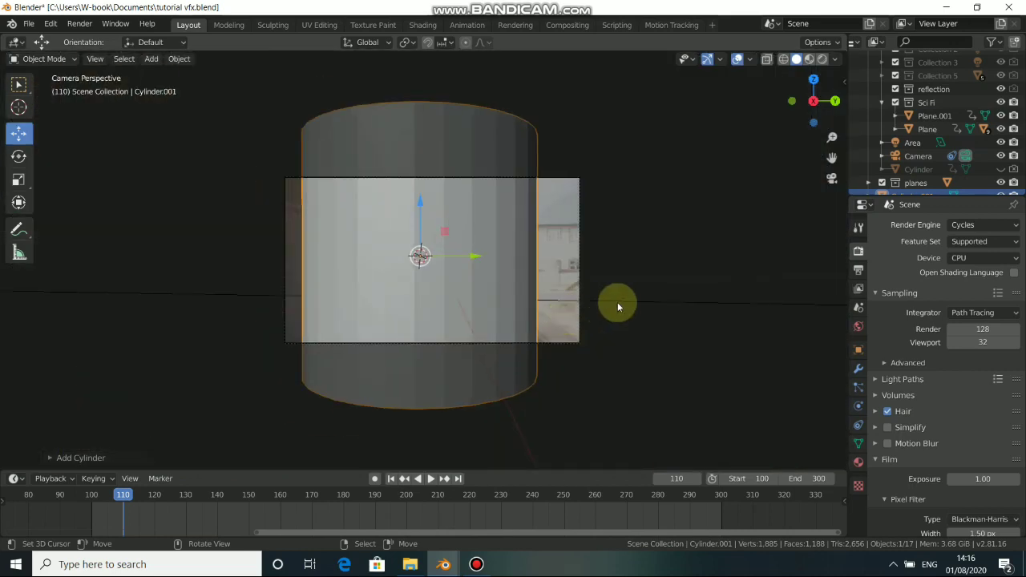
{"action": "key", "text": "s"}
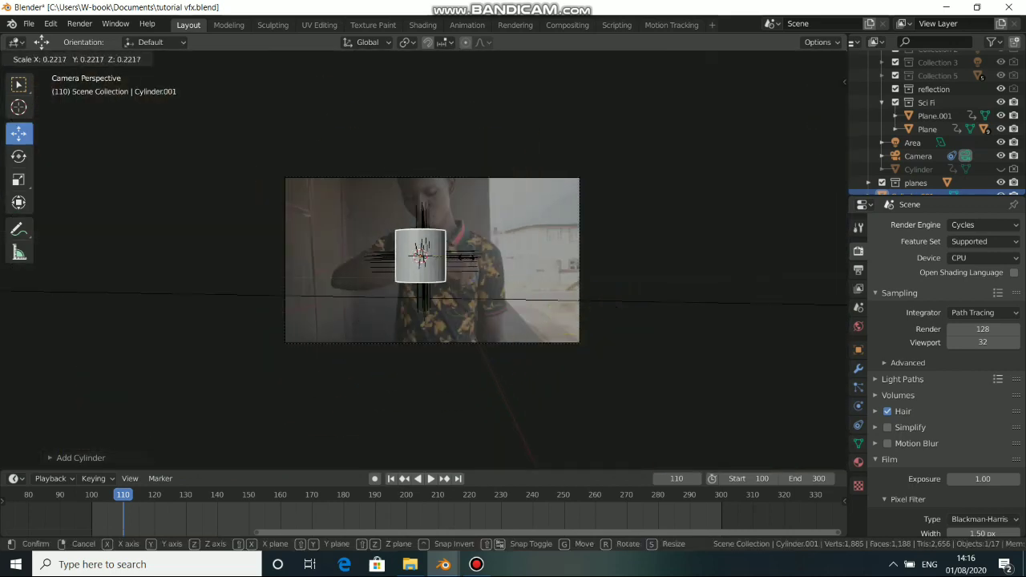
{"action": "left_click", "coordinate": [458, 287]}
Rotate the new cylinder in line with the arm and move it inside the wristband so it protrudes at both ends.
{"action": "middle_click_drag", "start_coordinate": [458, 286], "coordinate": [407, 275]}
{"action": "scroll", "coordinate": [454, 275], "scroll_direction": "up", "scroll_amount": 4}
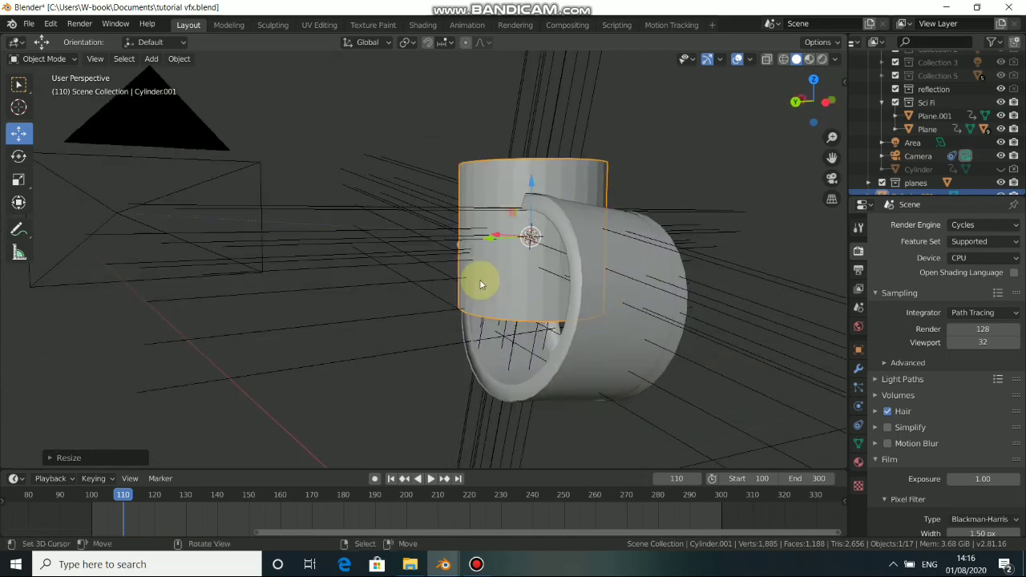
{"action": "middle_click_drag", "start_coordinate": [623, 283], "coordinate": [710, 291]}
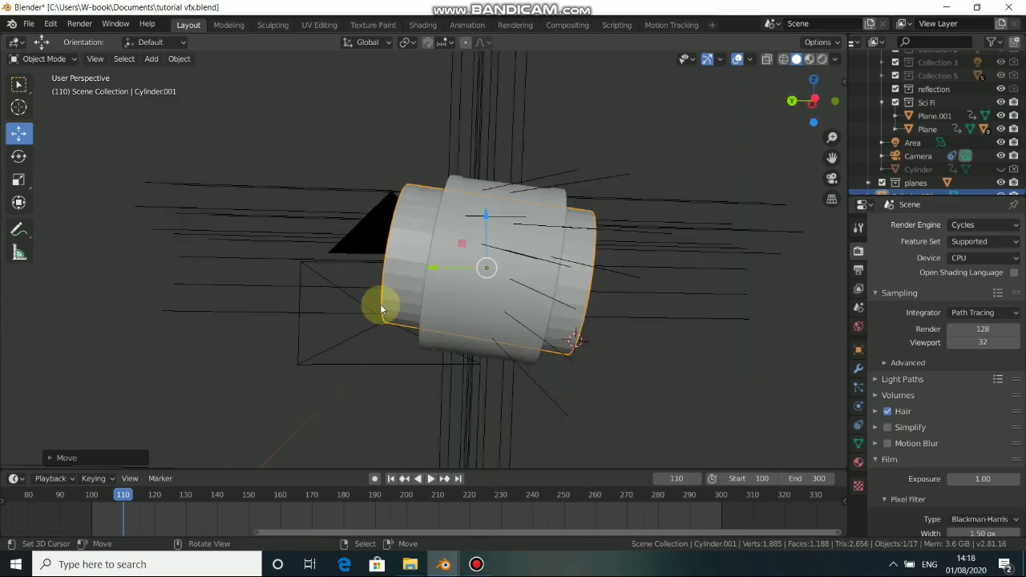
{"action": "middle_click_drag", "start_coordinate": [380, 304], "coordinate": [449, 318]}
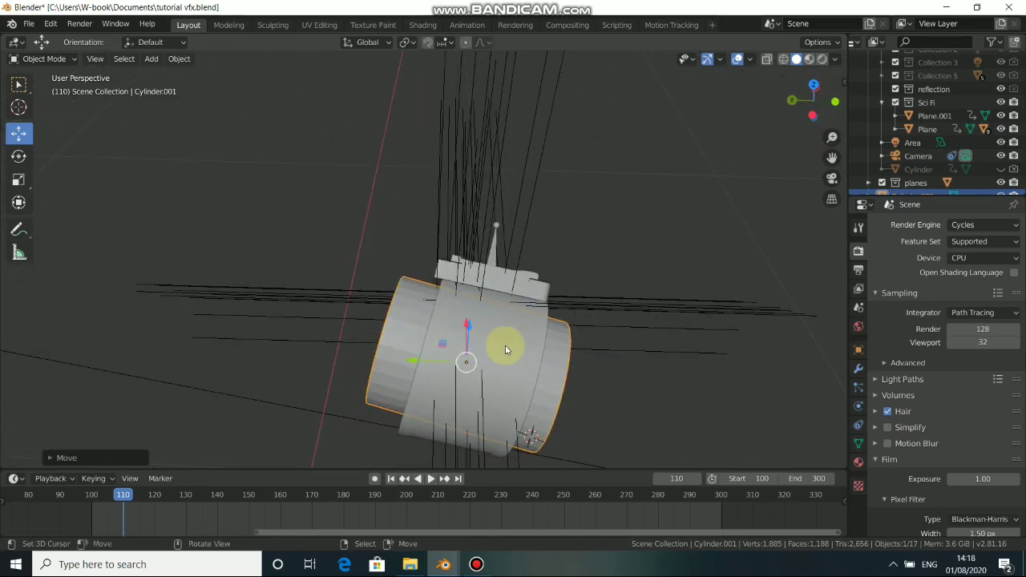
Examine the new cylinder's fit inside the wristband and against the wrist footage through the camera.
{"action": "scroll", "coordinate": [513, 313], "scroll_direction": "down", "scroll_amount": 6}
{"action": "middle_click_drag", "start_coordinate": [516, 321], "coordinate": [385, 260]}
{"action": "key", "text": "KP_0"}
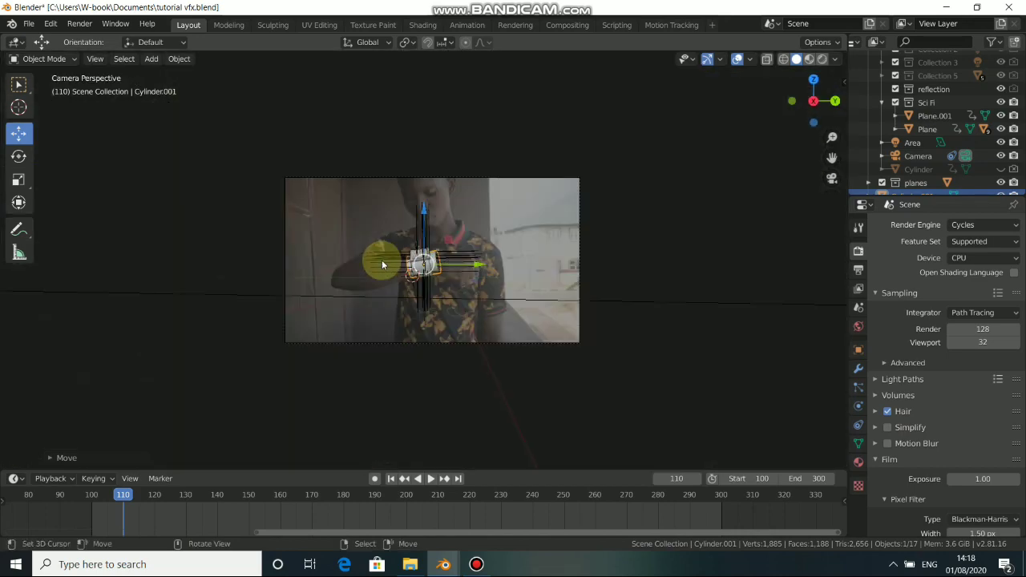
{"action": "scroll", "coordinate": [382, 265], "scroll_direction": "up", "scroll_amount": 8}
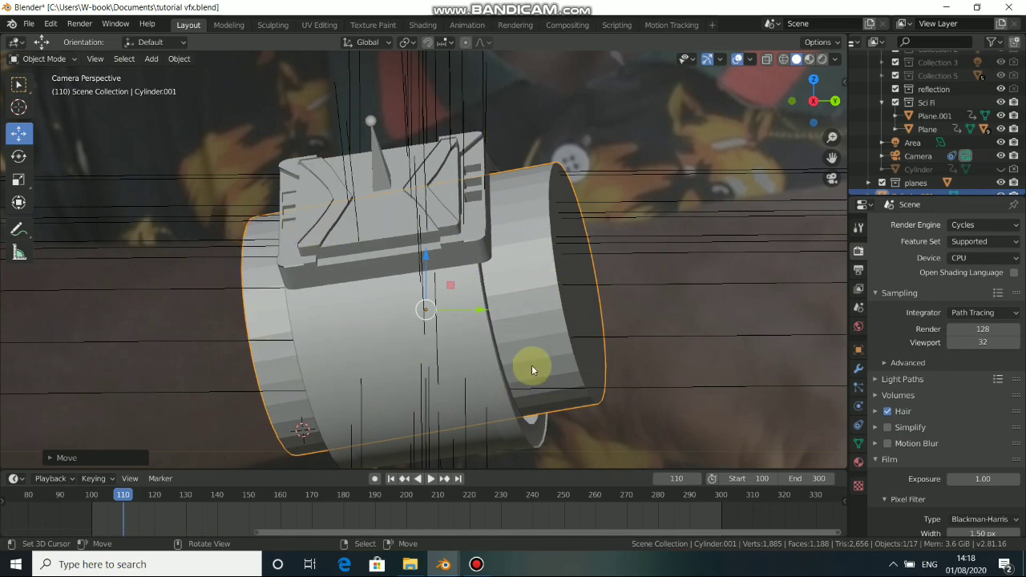
{"action": "scroll", "coordinate": [431, 290], "scroll_direction": "down", "scroll_amount": 2}
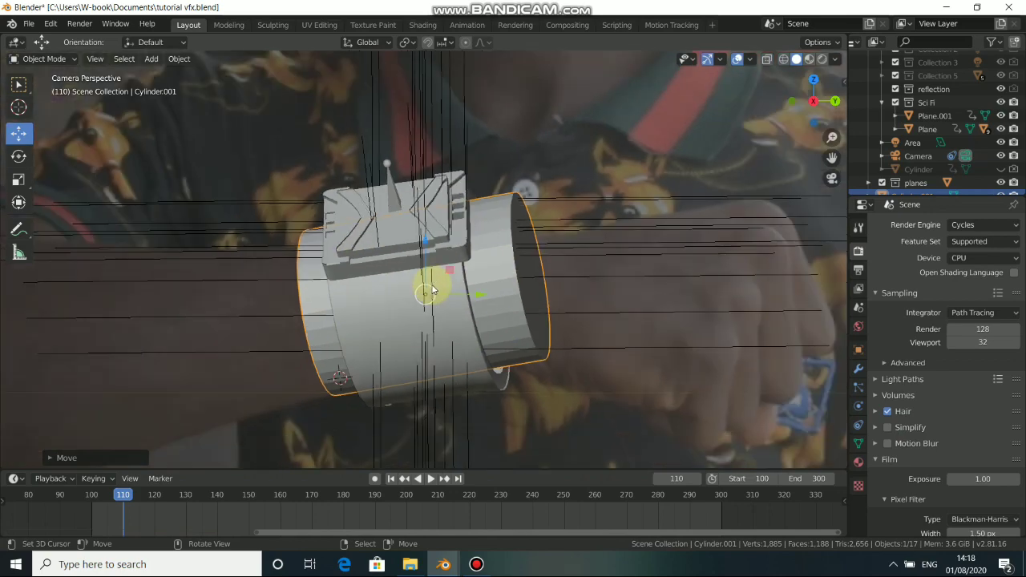
{"action": "scroll", "coordinate": [431, 290], "scroll_direction": "down", "scroll_amount": 1}
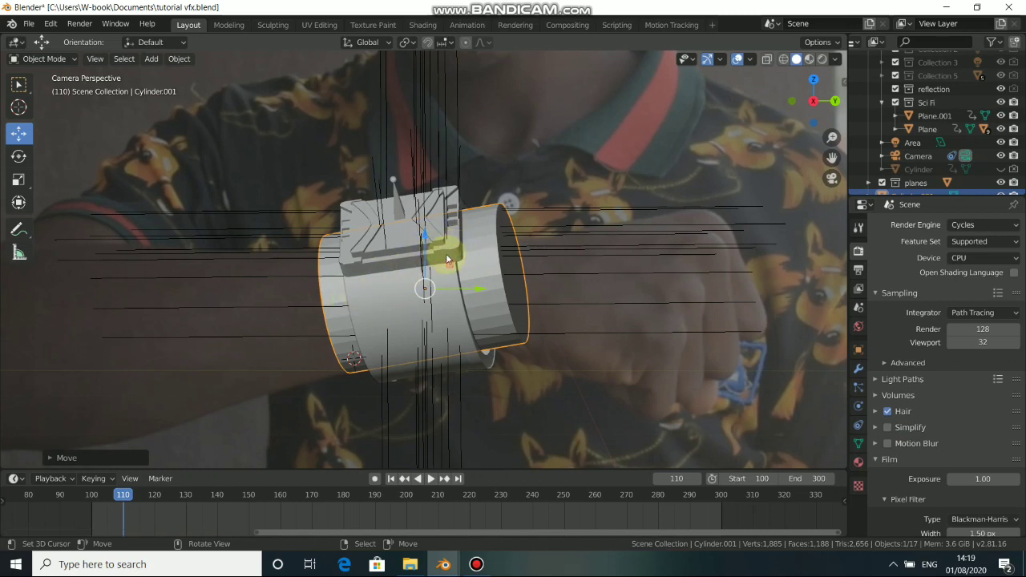
{"action": "scroll", "coordinate": [387, 313], "scroll_direction": "down", "scroll_amount": 3}
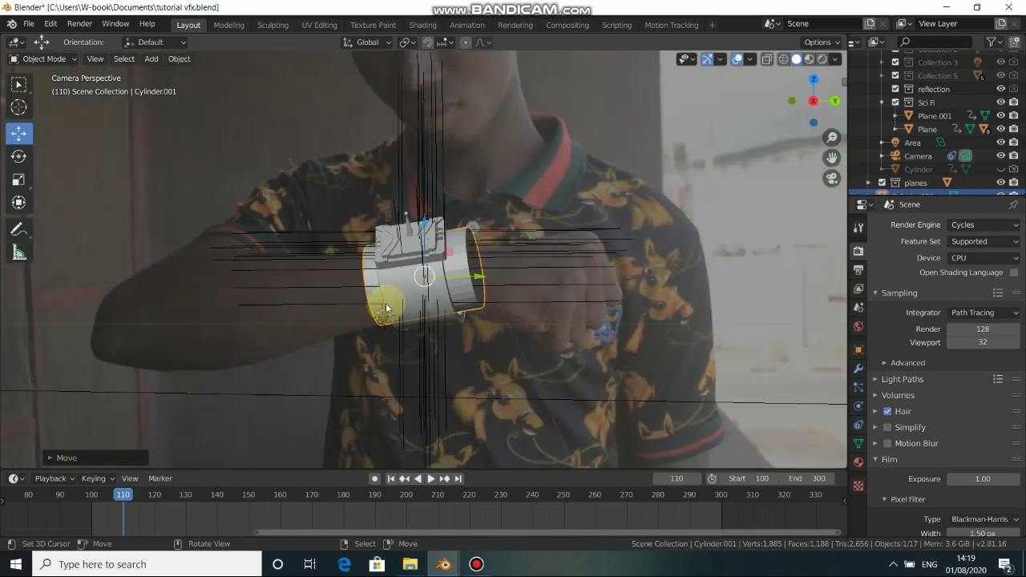
{"action": "scroll", "coordinate": [401, 300], "scroll_direction": "down", "scroll_amount": 2}
{"action": "scroll", "coordinate": [427, 289], "scroll_direction": "up", "scroll_amount": 5}
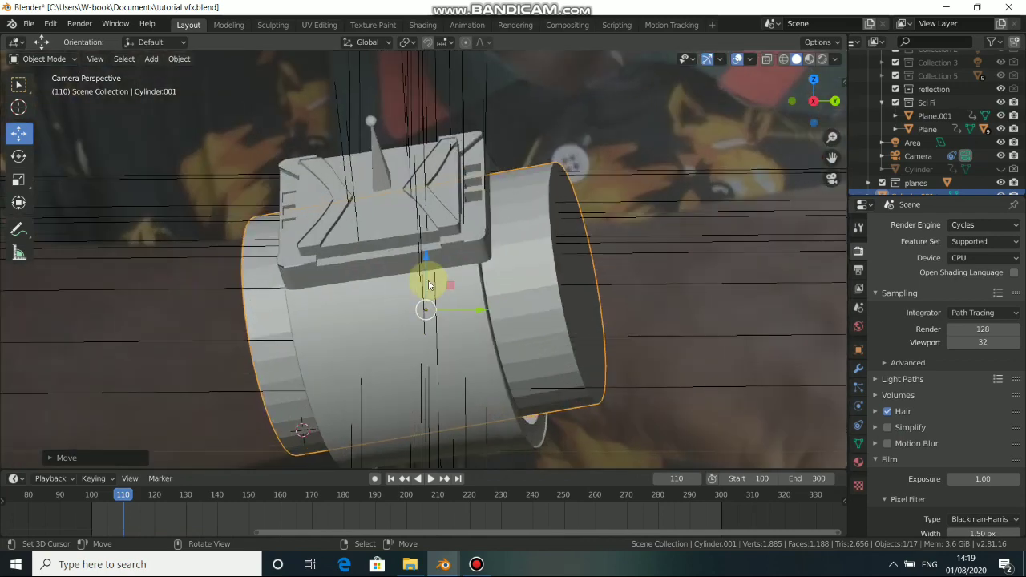
{"action": "scroll", "coordinate": [426, 277], "scroll_direction": "down", "scroll_amount": 3}
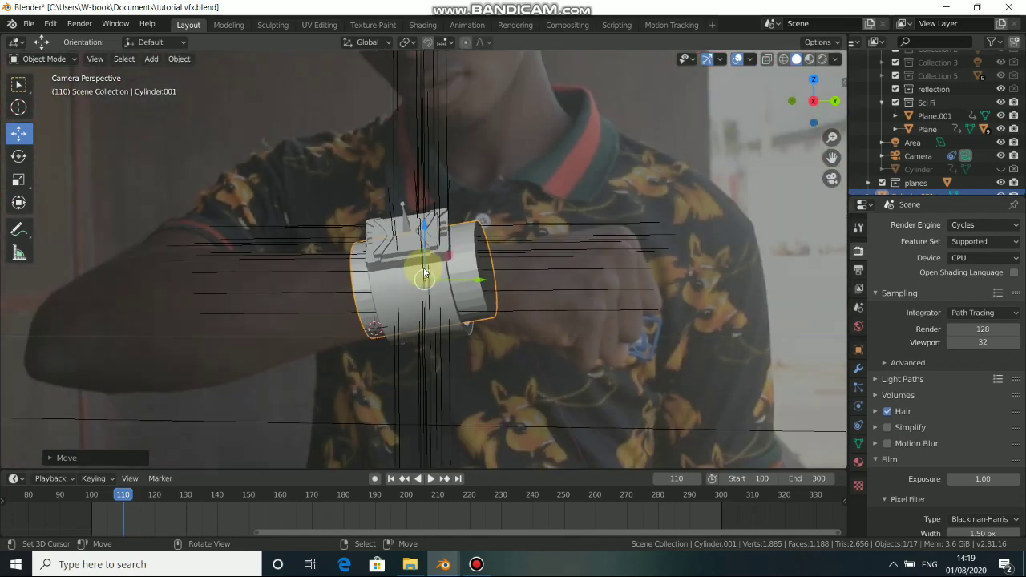
{"action": "scroll", "coordinate": [425, 272], "scroll_direction": "up", "scroll_amount": 4}
{"action": "scroll", "coordinate": [553, 204], "scroll_direction": "down", "scroll_amount": 2}
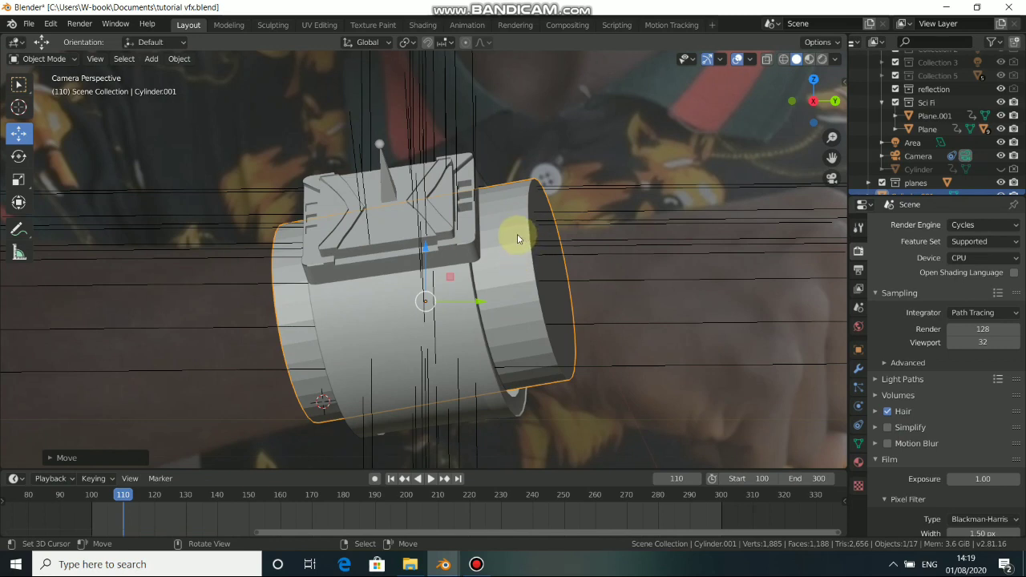
Parent the new cylinder to the wristband body Plane.003 with the Object option.
{"action": "left_click", "coordinate": [401, 295]}
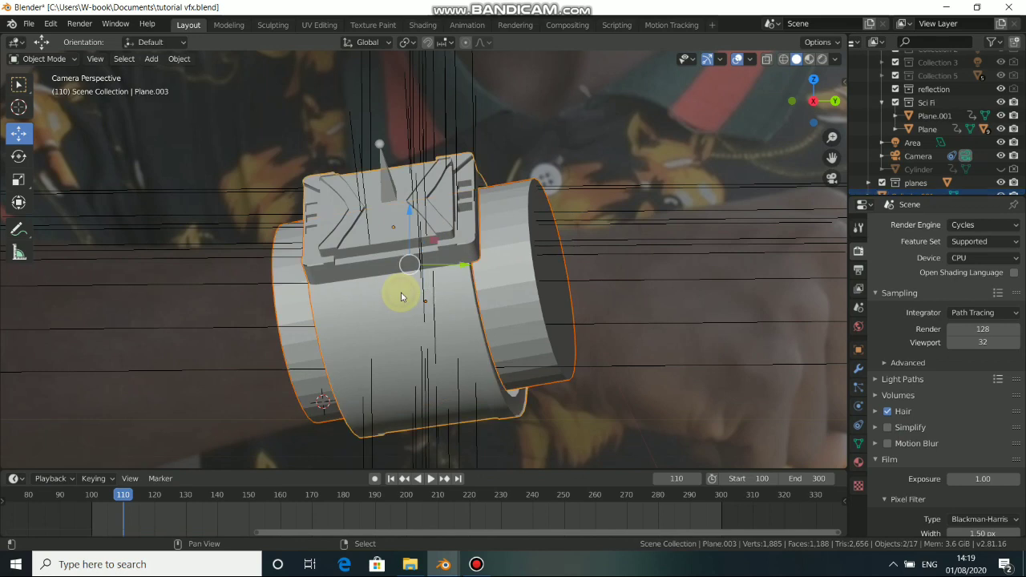
{"action": "key", "text": "ctrl+p"}
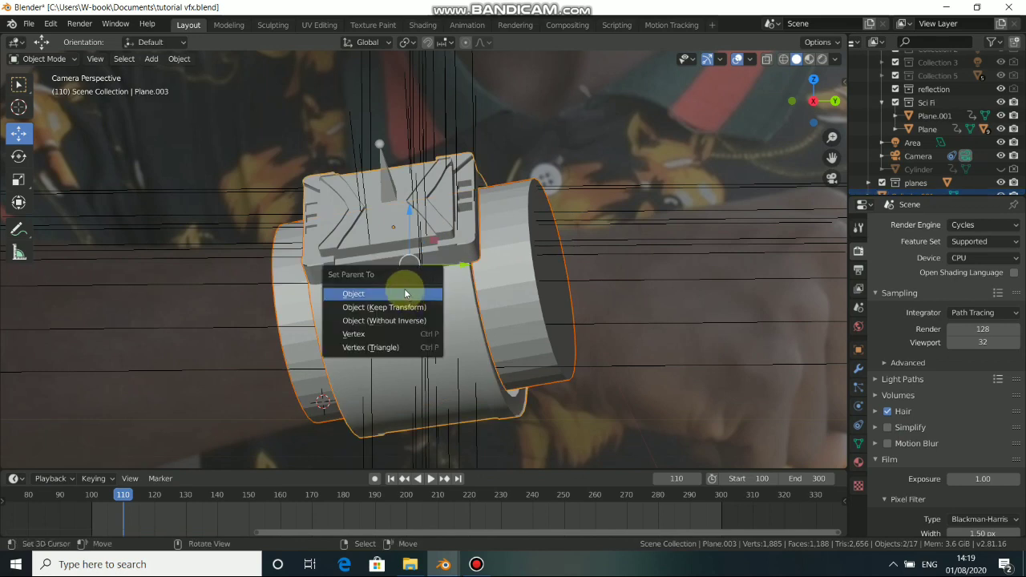
{"action": "left_click", "coordinate": [393, 294]}
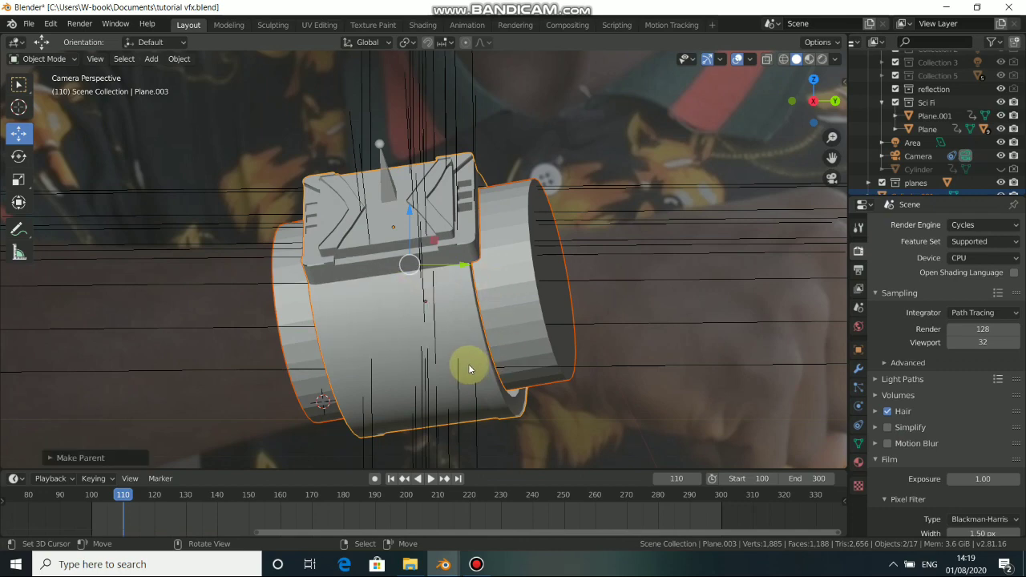
Play the animation to check that the cylinder follows the wristband, and return to start frame 100.
{"action": "key", "text": "space"}
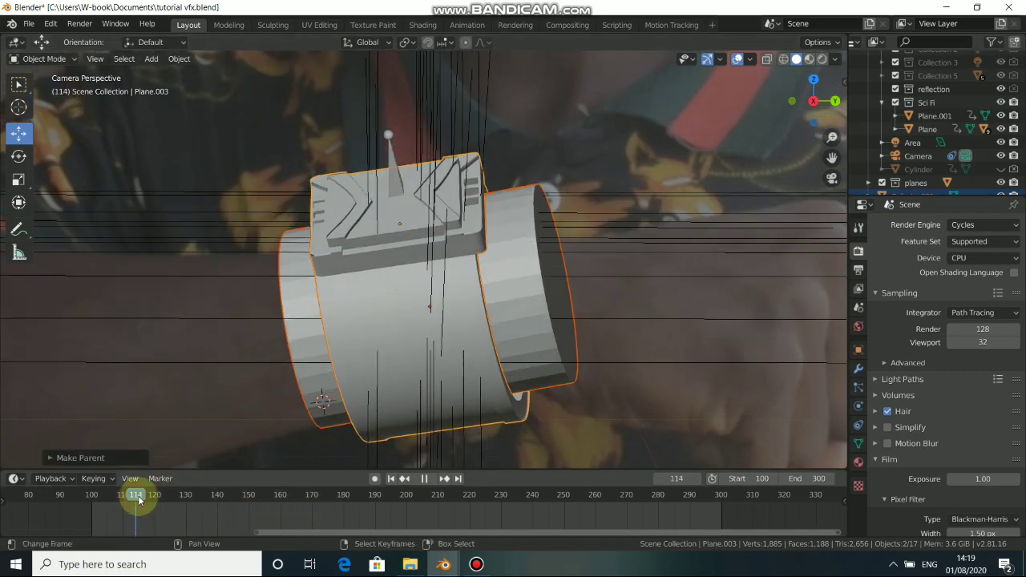
{"action": "key", "text": "space"}
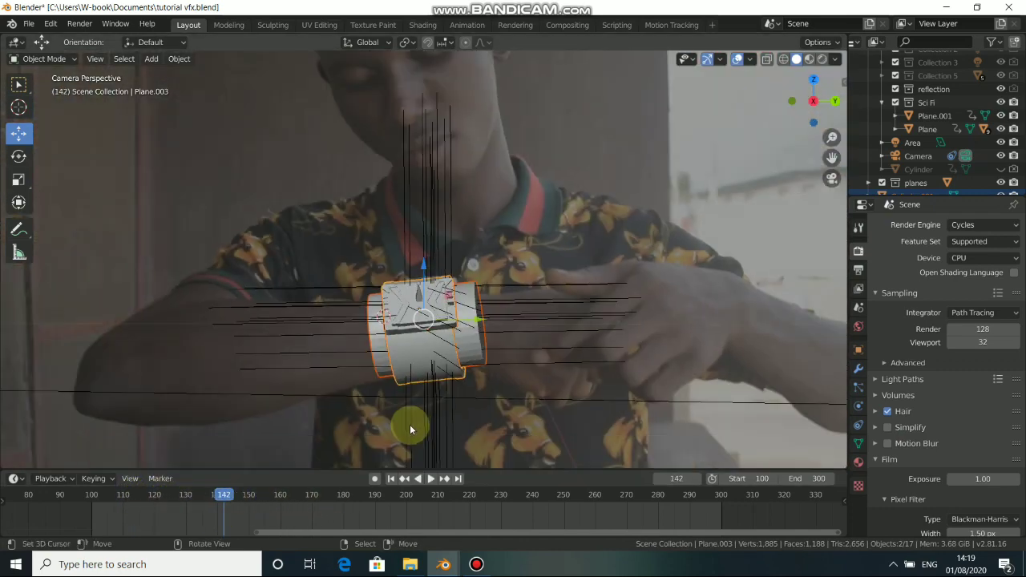
{"action": "mouse_move", "coordinate": [225, 489]}
{"action": "left_mouse_down"}
{"action": "mouse_move", "coordinate": [397, 510]}
{"action": "mouse_move", "coordinate": [224, 509]}
{"action": "left_mouse_up"}
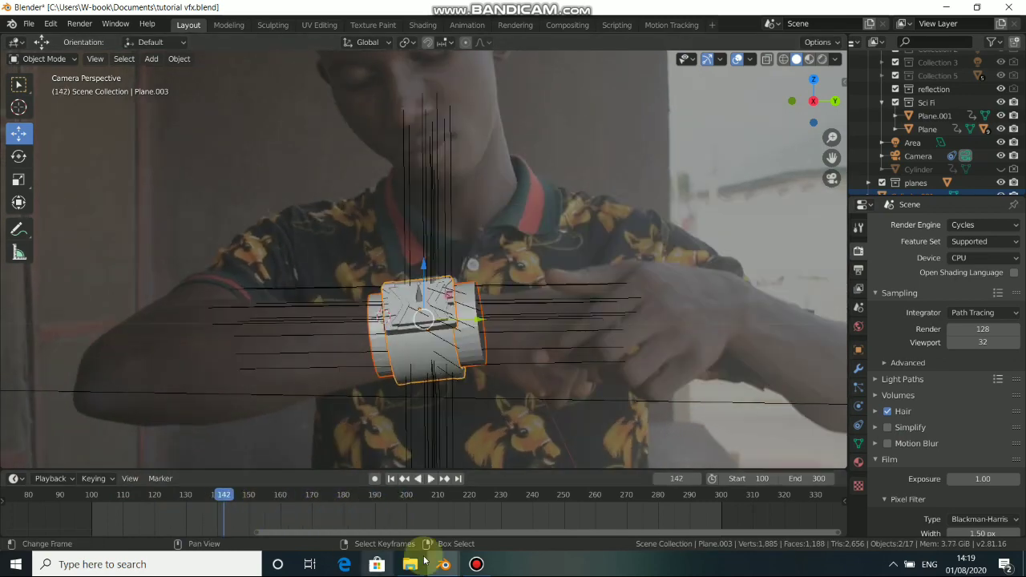
{"action": "left_click", "coordinate": [391, 481]}
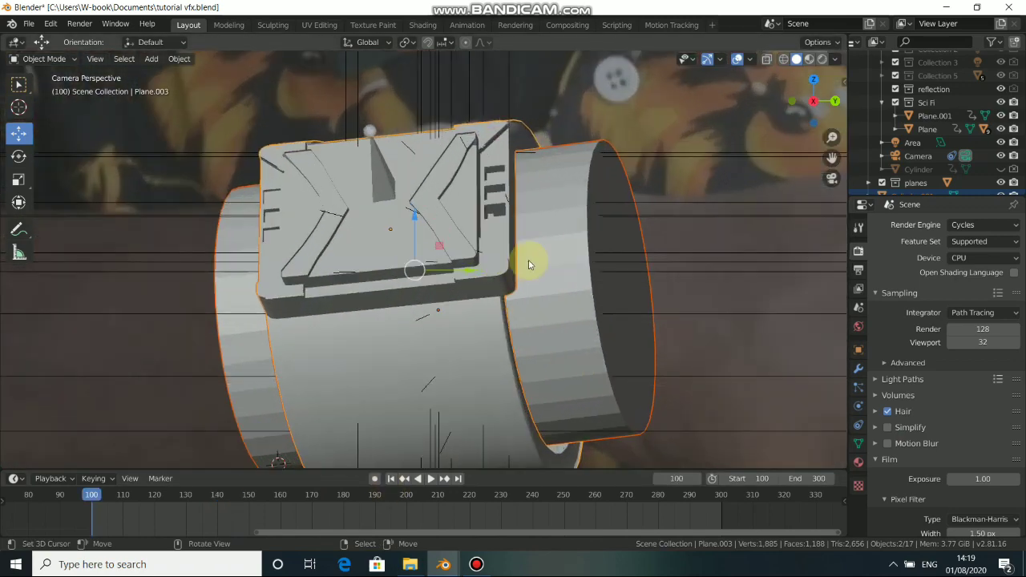
Delete the newly added cylinder Cylinder.001.
{"action": "left_click", "coordinate": [584, 243]}
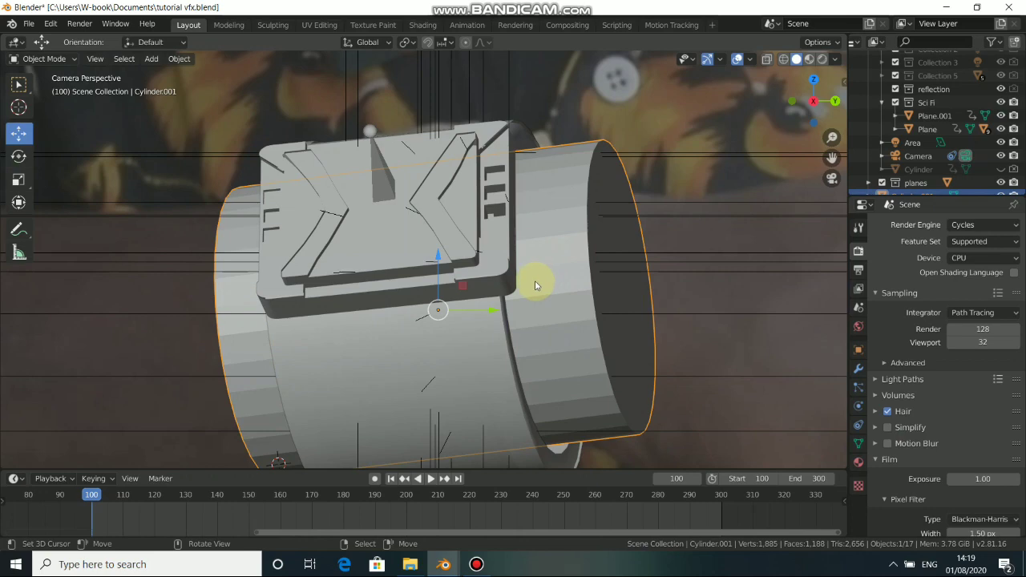
{"action": "key", "text": "x"}
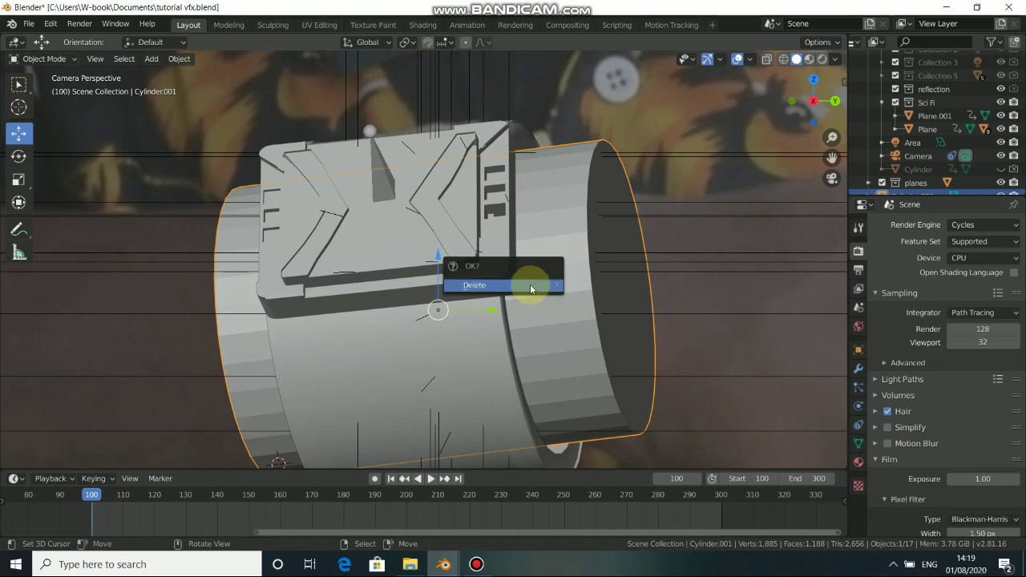
{"action": "left_click", "coordinate": [530, 285]}
Unhide the existing Cylinder object in the viewport and select it at the wrist.
{"action": "scroll", "coordinate": [477, 293], "scroll_direction": "down", "scroll_amount": 5}
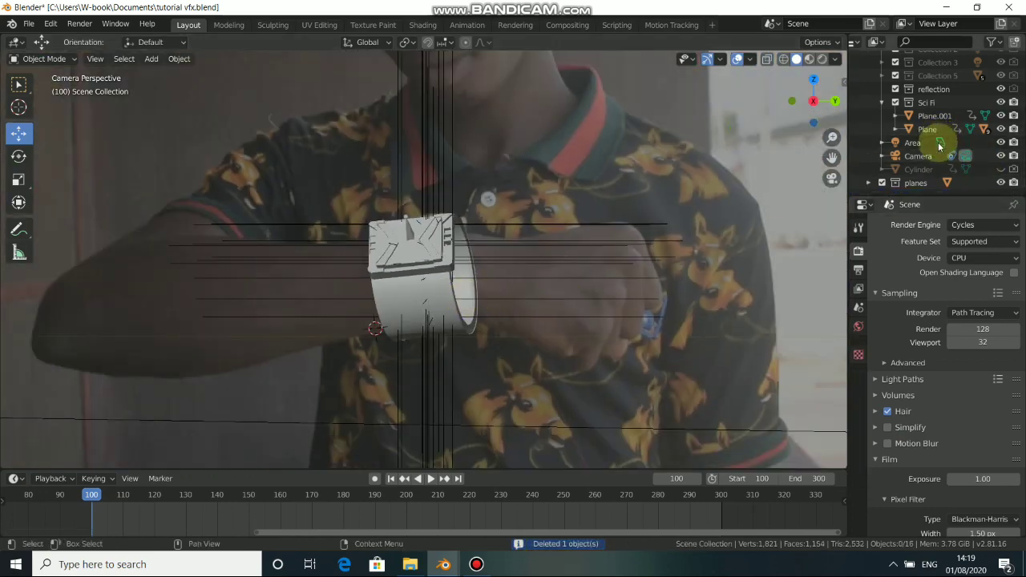
{"action": "left_click", "coordinate": [1002, 171]}
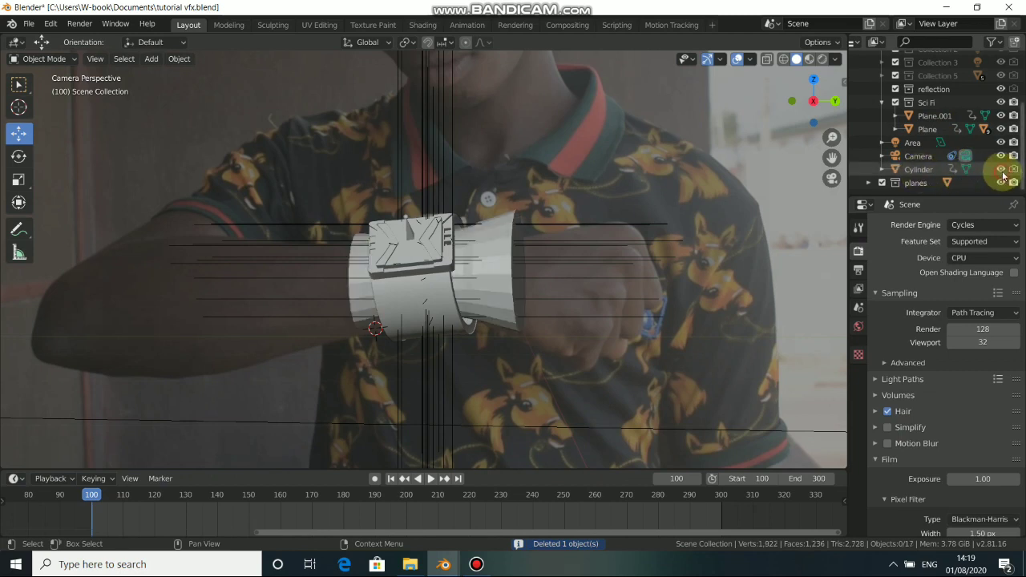
{"action": "left_click", "coordinate": [484, 283]}
{"action": "left_click", "coordinate": [493, 280]}
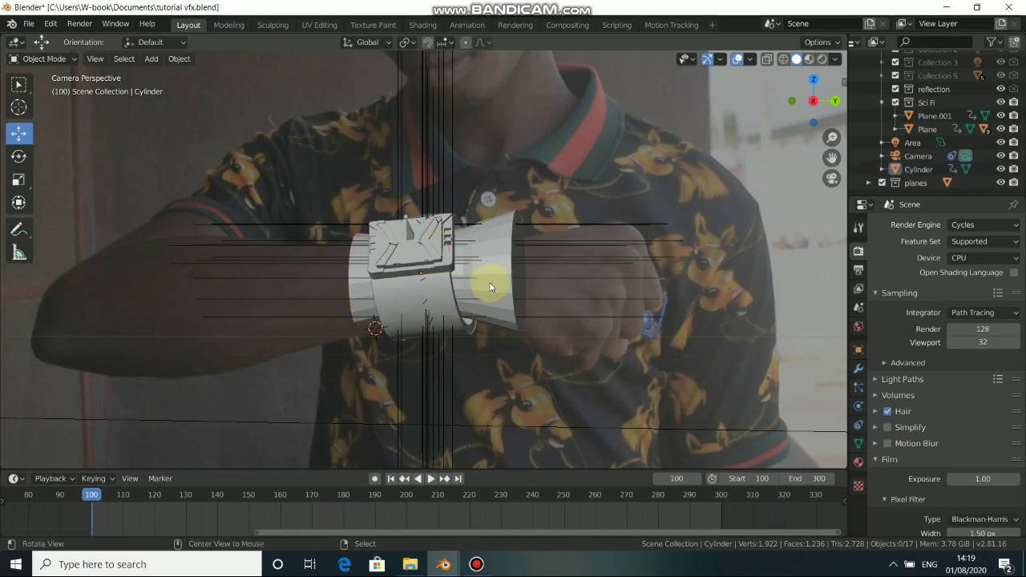
Inspect the flared Cylinder around the wrist and preview it with the wristband in rendered shading.
{"action": "scroll", "coordinate": [417, 276], "scroll_direction": "up", "scroll_amount": 3}
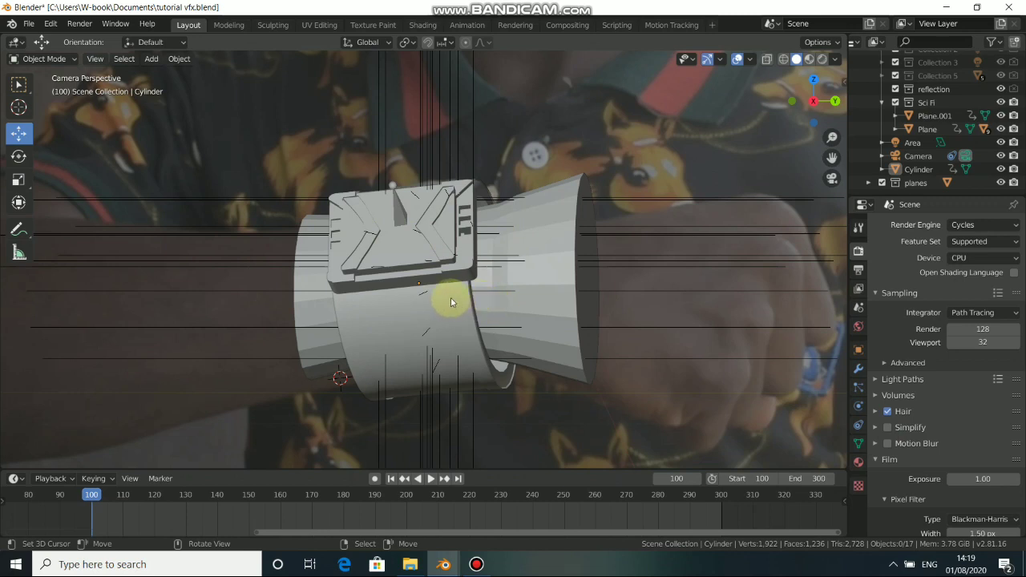
{"action": "scroll", "coordinate": [451, 301], "scroll_direction": "down", "scroll_amount": 2}
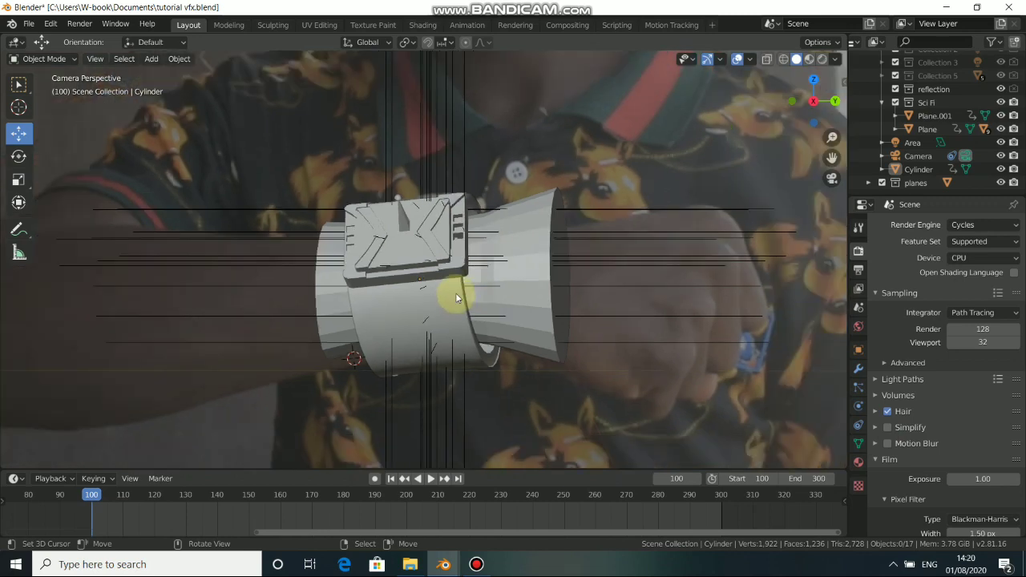
{"action": "scroll", "coordinate": [472, 314], "scroll_direction": "down", "scroll_amount": 3}
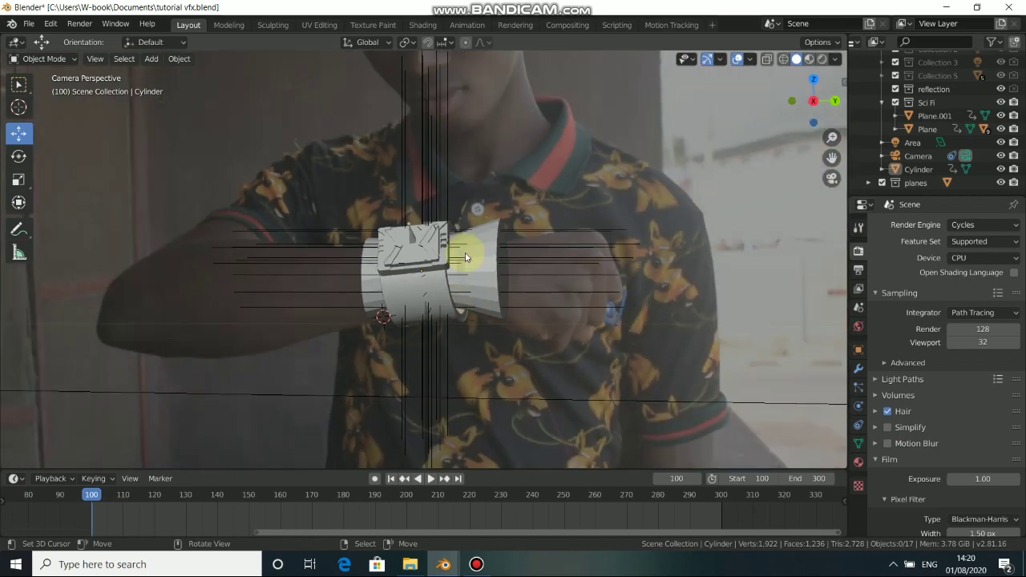
{"action": "scroll", "coordinate": [449, 274], "scroll_direction": "up", "scroll_amount": 5}
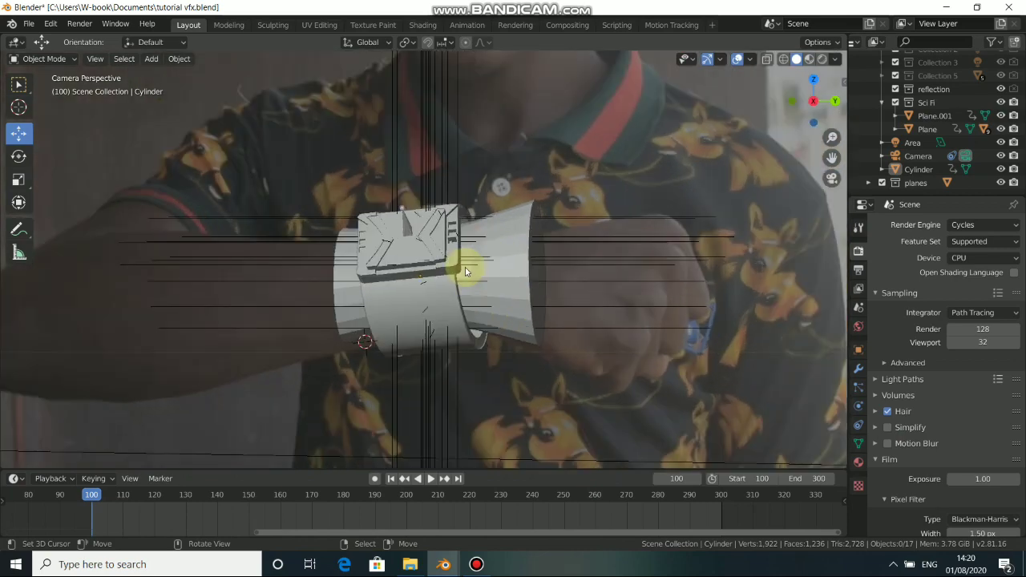
{"action": "left_click", "coordinate": [823, 60]}
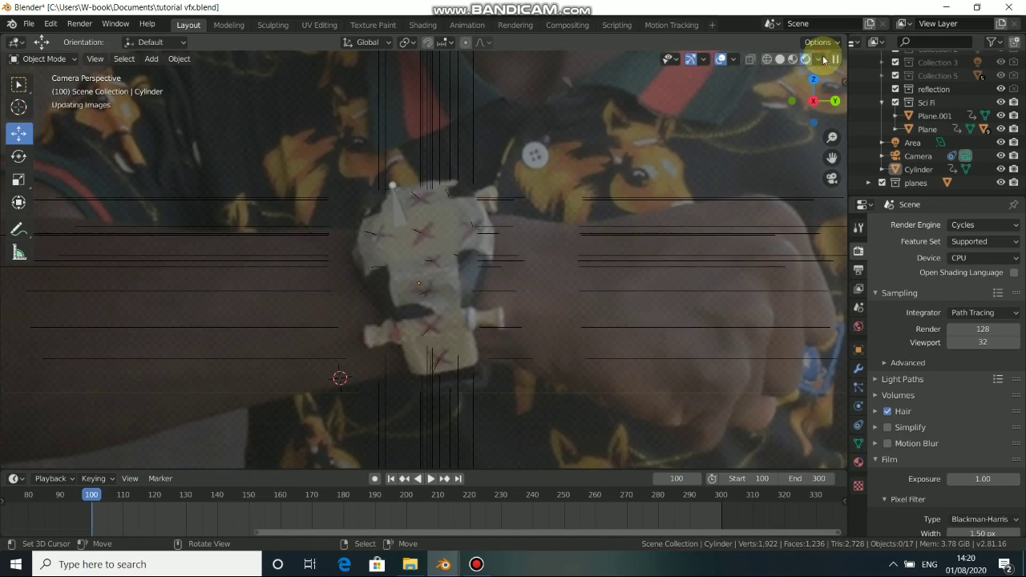
{"action": "scroll", "coordinate": [508, 271], "scroll_direction": "down", "scroll_amount": 3}
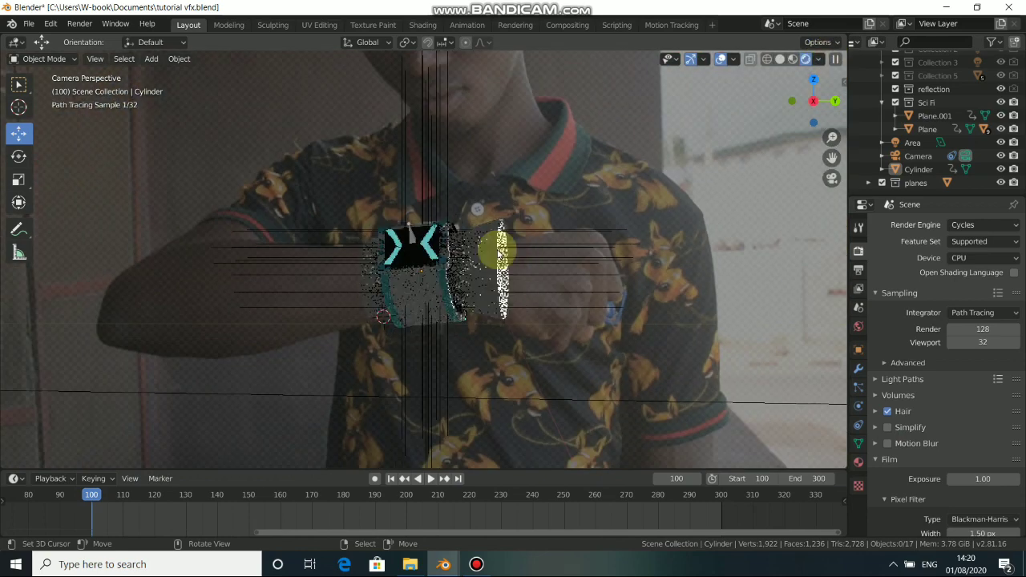
Delete the Principled BSDF node from the Cylinder's Material.014 in the Shading workspace, with the 3D view looking through the camera.
{"action": "scroll", "coordinate": [487, 280], "scroll_direction": "up", "scroll_amount": 4}
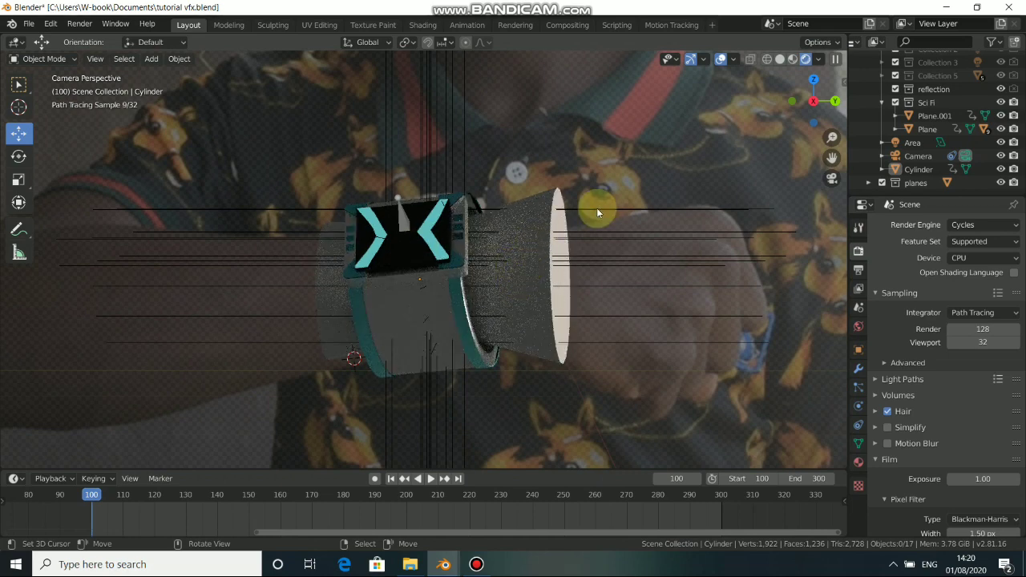
{"action": "left_click", "coordinate": [423, 25]}
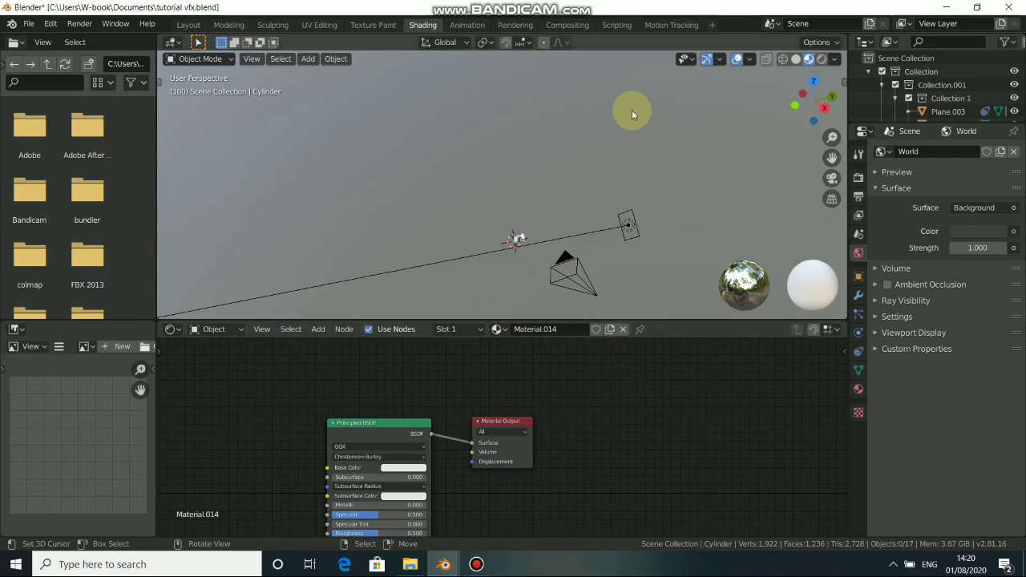
{"action": "key", "text": "KP_0"}
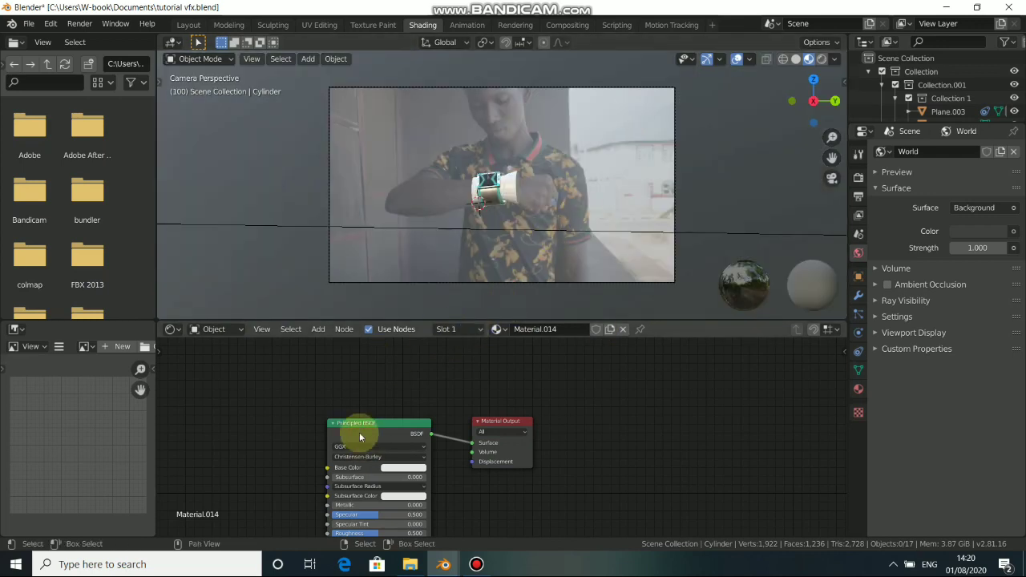
{"action": "left_click_drag", "start_coordinate": [360, 437], "coordinate": [328, 385]}
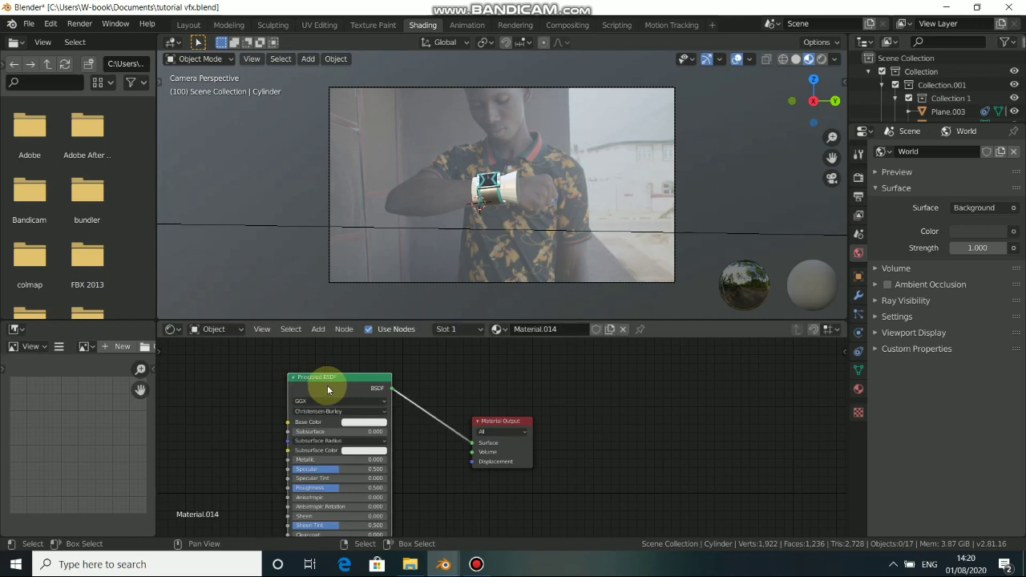
{"action": "key", "text": "x"}
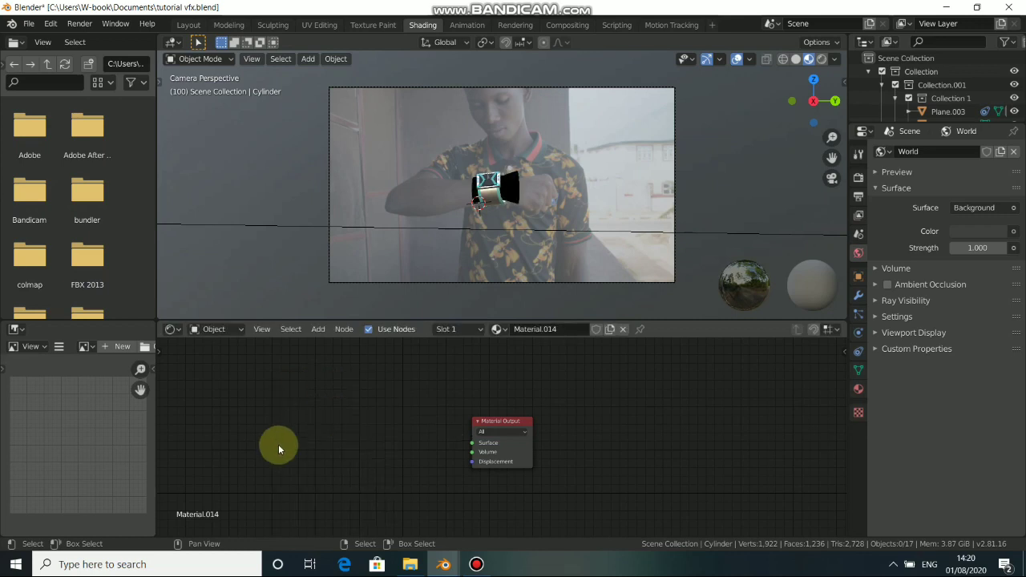
Add a Holdout shader node to the Cylinder's material and connect it to the Material Output's Surface input.
{"action": "middle_click_drag", "start_coordinate": [325, 470], "coordinate": [381, 463]}
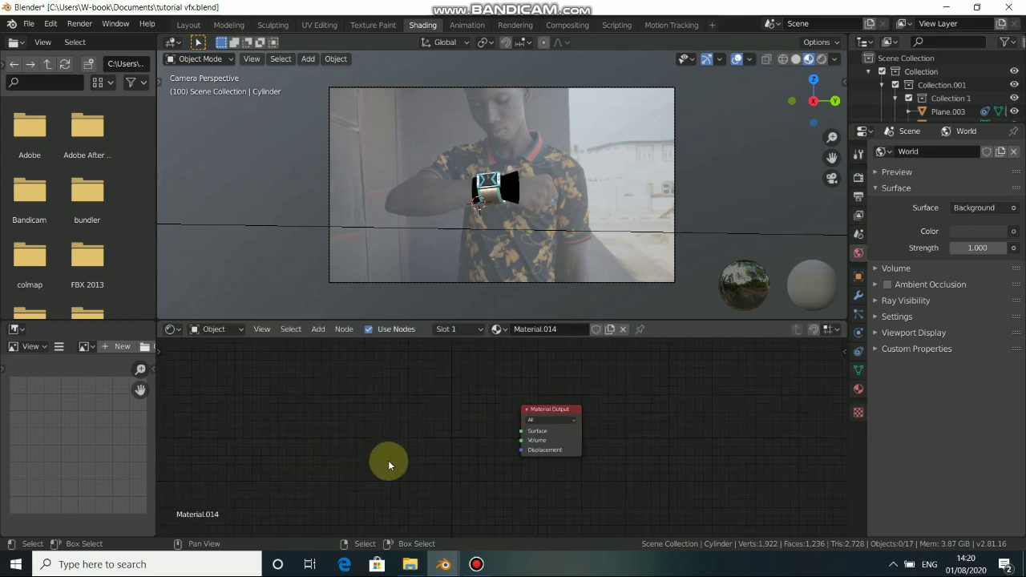
{"action": "key", "text": "shift+a"}
{"action": "mouse_move", "coordinate": [388, 458]}
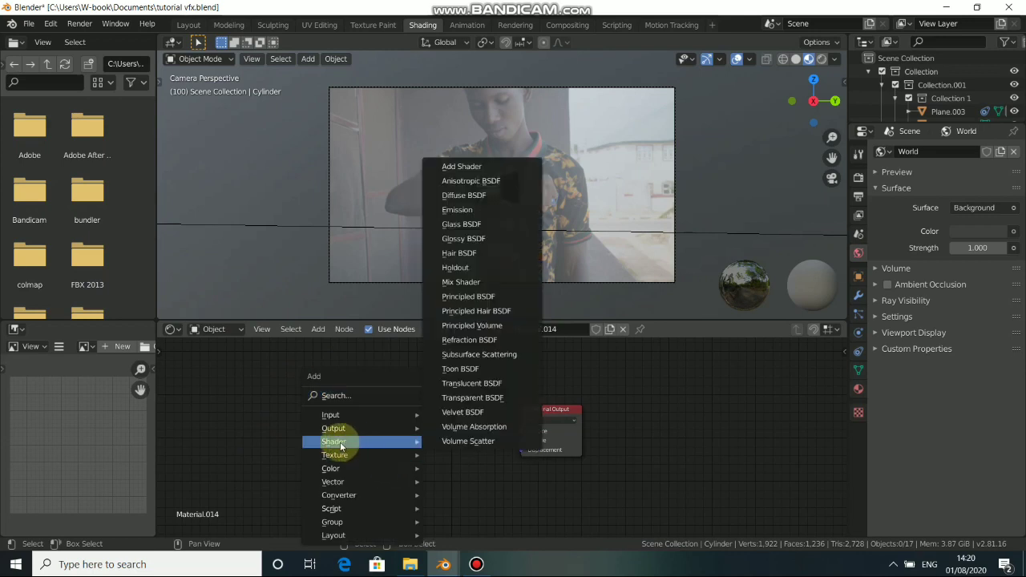
{"action": "mouse_move", "coordinate": [347, 445]}
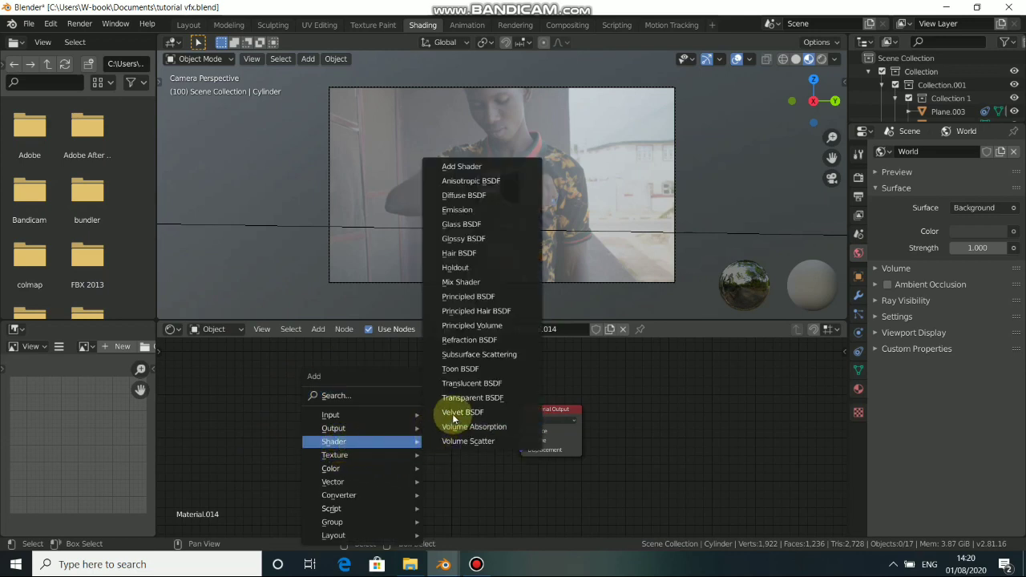
{"action": "left_click", "coordinate": [492, 267]}
{"action": "left_click", "coordinate": [405, 423]}
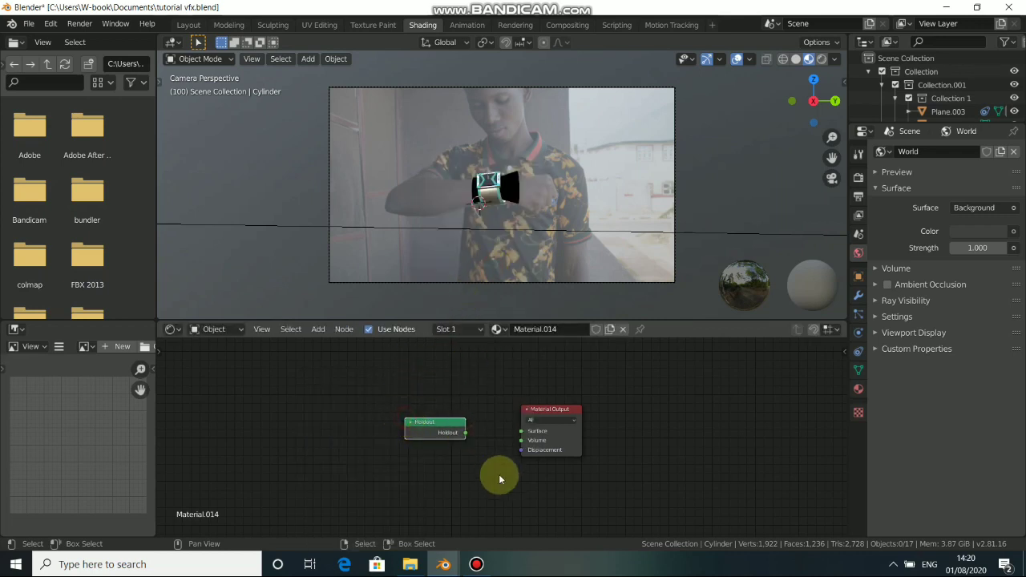
{"action": "scroll", "coordinate": [499, 478], "scroll_direction": "up", "scroll_amount": 5}
{"action": "left_click_drag", "start_coordinate": [357, 411], "coordinate": [386, 455]}
{"action": "left_click_drag", "start_coordinate": [445, 469], "coordinate": [547, 423]}
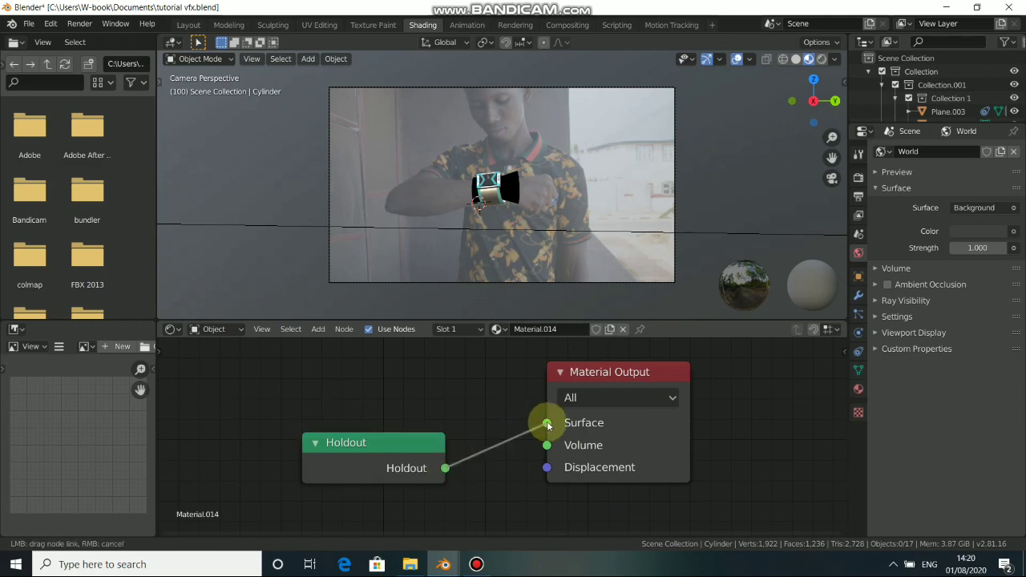
{"action": "left_click_drag", "start_coordinate": [394, 465], "coordinate": [417, 442]}
Check the holdout Cylinder around the wristband in material preview and in the Layout workspace's rendered view.
{"action": "scroll", "coordinate": [423, 179], "scroll_direction": "up", "scroll_amount": 6}
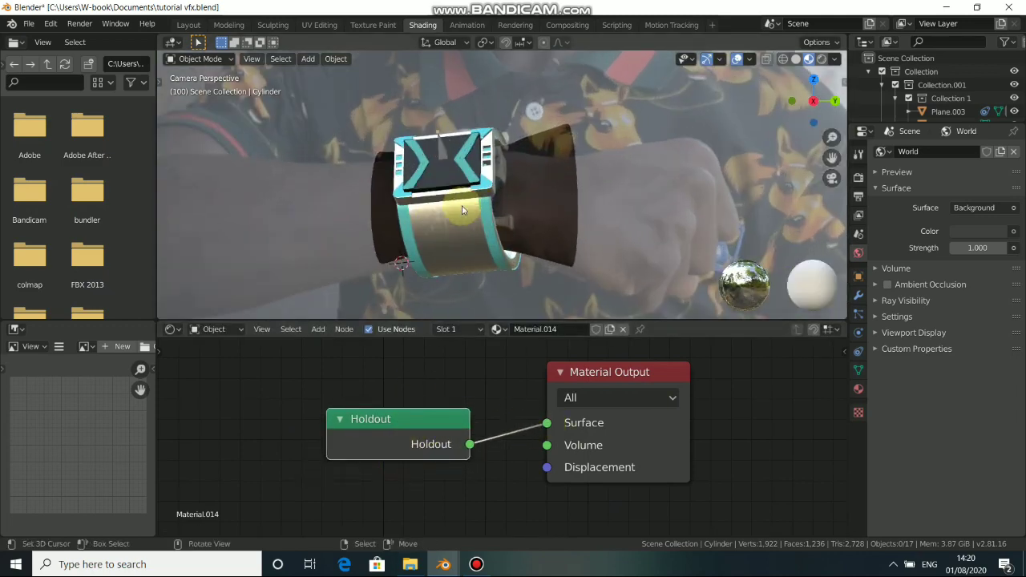
{"action": "scroll", "coordinate": [493, 188], "scroll_direction": "up", "scroll_amount": 2}
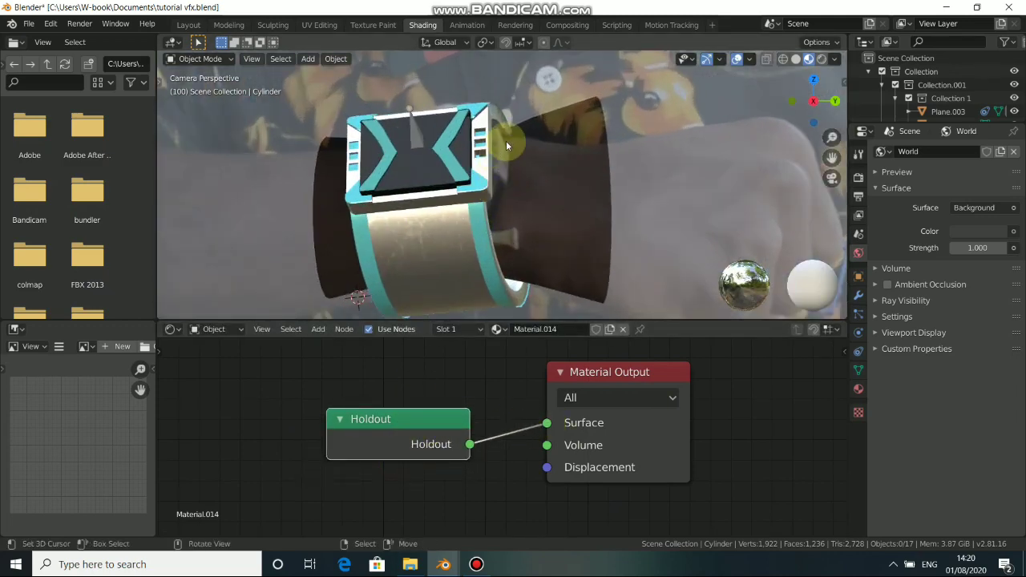
{"action": "left_click", "coordinate": [186, 29]}
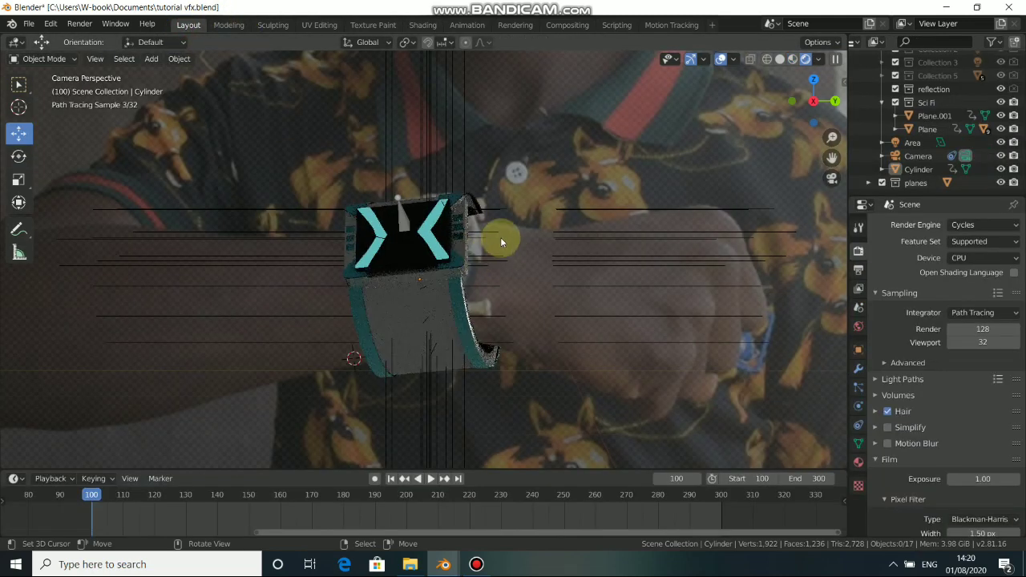
{"action": "scroll", "coordinate": [481, 241], "scroll_direction": "down", "scroll_amount": 3}
{"action": "scroll", "coordinate": [482, 245], "scroll_direction": "up", "scroll_amount": 4}
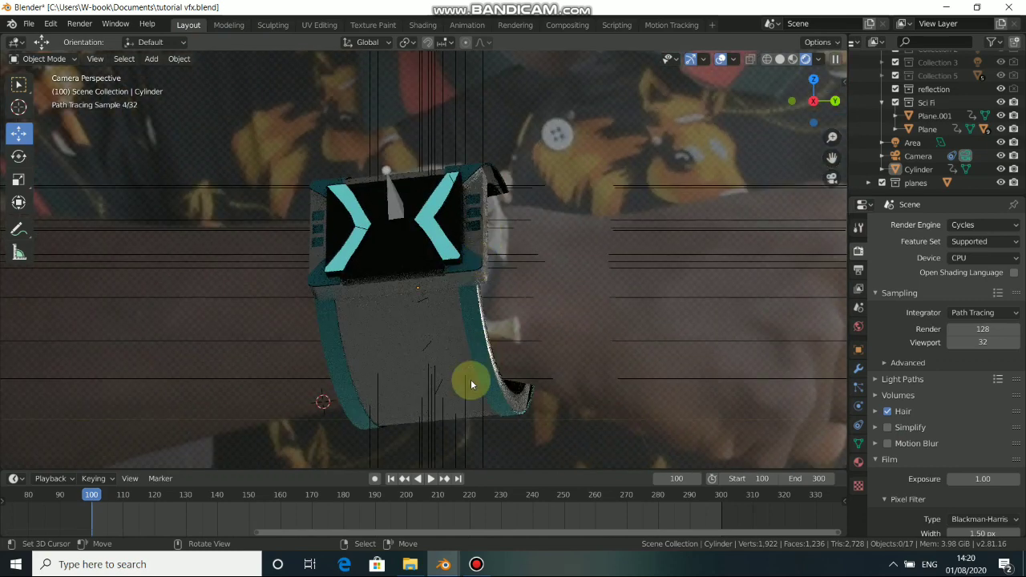
{"action": "scroll", "coordinate": [449, 373], "scroll_direction": "down", "scroll_amount": 3}
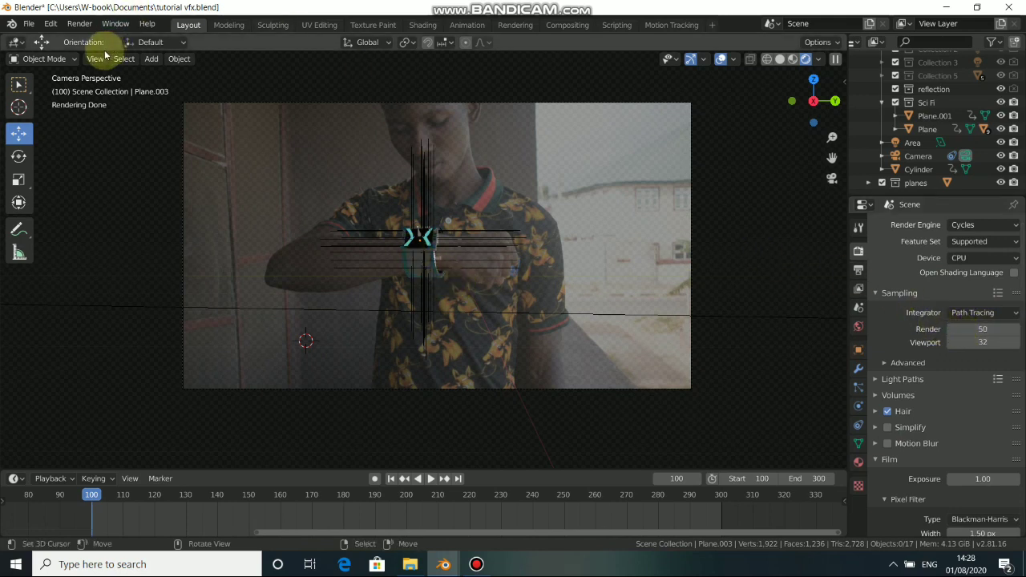
Render frame 100 as a still image, examine the wristband in the result and minimise the render window.
{"action": "left_click", "coordinate": [80, 23]}
{"action": "left_click", "coordinate": [100, 39]}
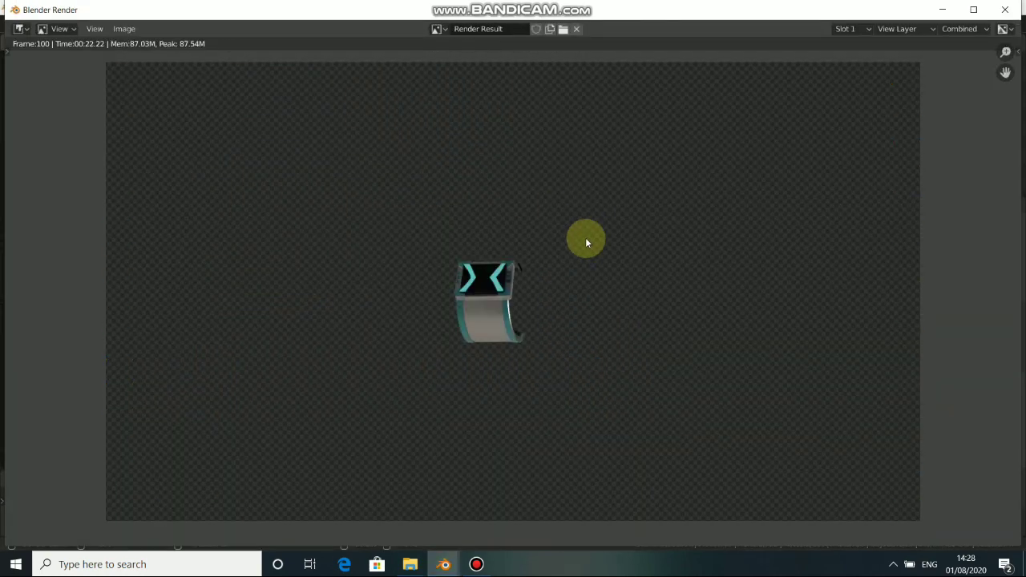
{"action": "scroll", "coordinate": [559, 323], "scroll_direction": "down", "scroll_amount": 5}
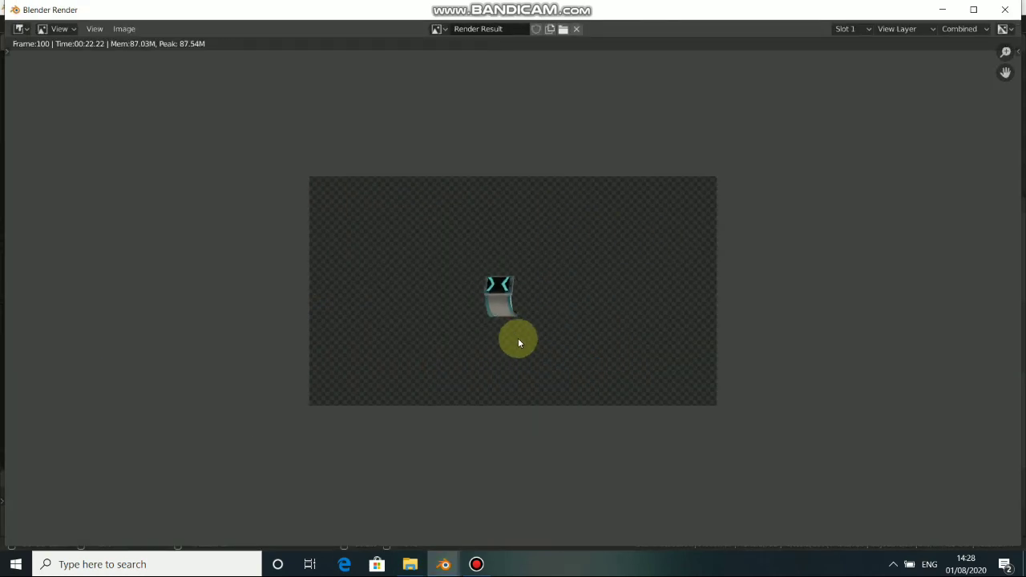
{"action": "scroll", "coordinate": [492, 327], "scroll_direction": "up", "scroll_amount": 10}
{"action": "scroll", "coordinate": [499, 320], "scroll_direction": "down", "scroll_amount": 8}
{"action": "scroll", "coordinate": [490, 324], "scroll_direction": "down", "scroll_amount": 4}
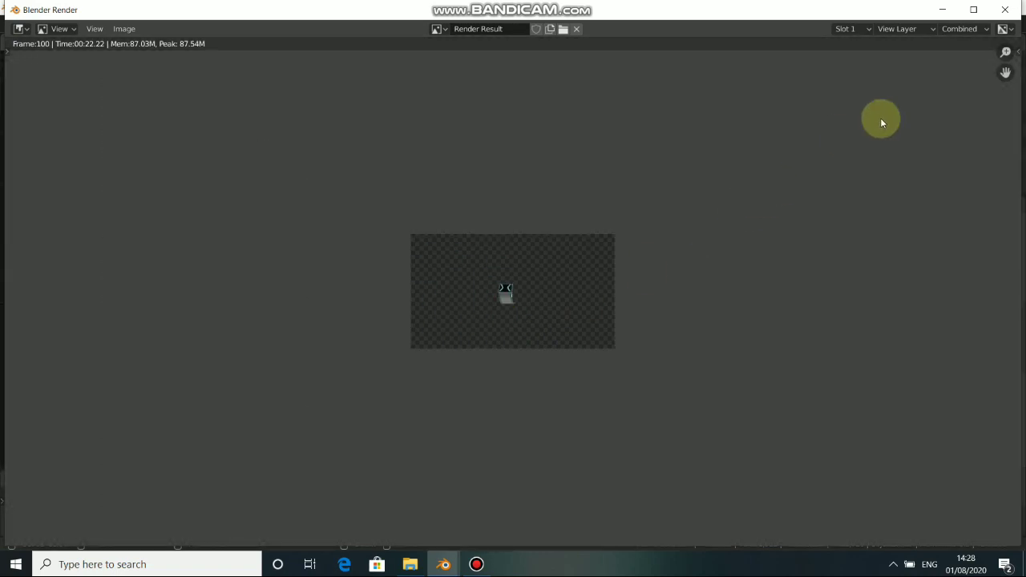
{"action": "left_click", "coordinate": [945, 10]}
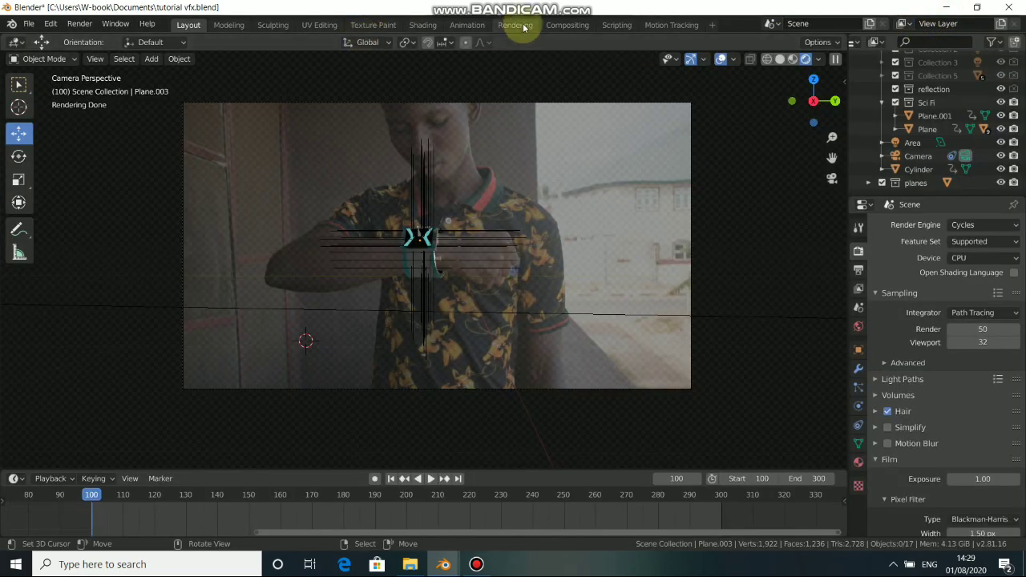
Enable nodes in the Compositing workspace, hide the sidebar and spread the Render Layers and Composite nodes far apart.
{"action": "left_click", "coordinate": [561, 25]}
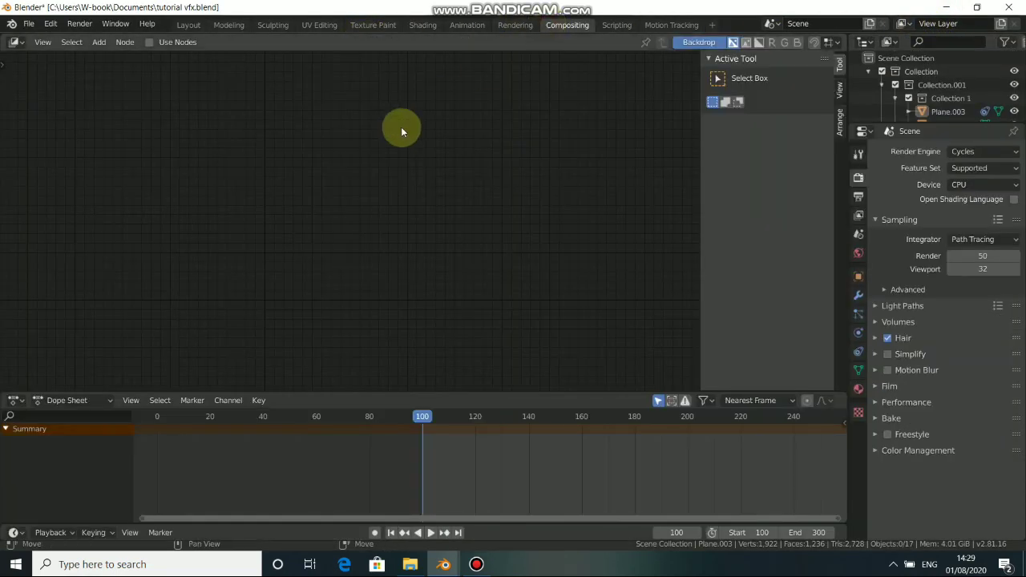
{"action": "left_click", "coordinate": [148, 43]}
{"action": "key", "text": "n"}
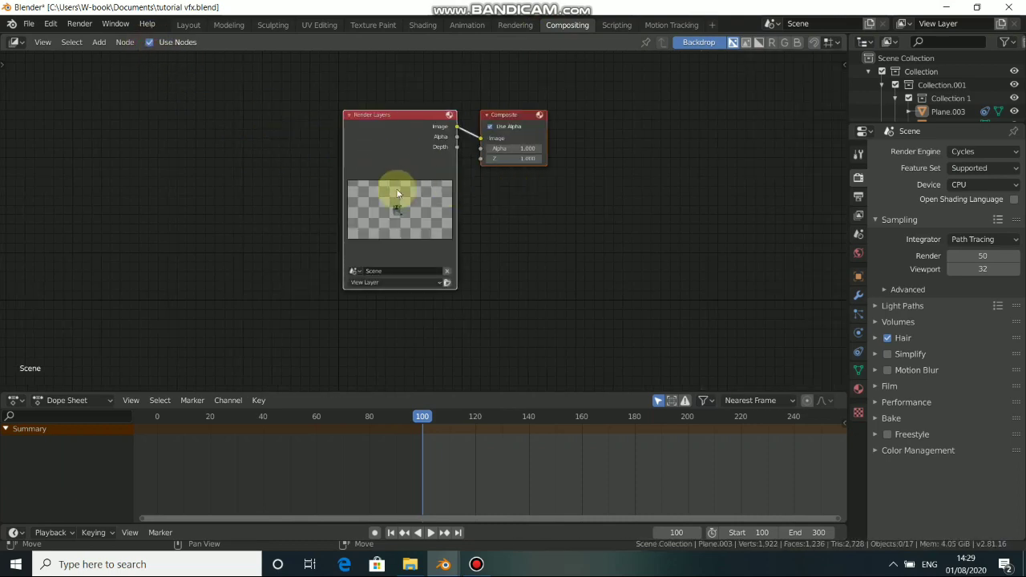
{"action": "mouse_move", "coordinate": [380, 176]}
{"action": "left_mouse_down"}
{"action": "mouse_move", "coordinate": [351, 168]}
{"action": "mouse_move", "coordinate": [356, 153]}
{"action": "mouse_move", "coordinate": [346, 163]}
{"action": "mouse_move", "coordinate": [408, 182]}
{"action": "mouse_move", "coordinate": [214, 198]}
{"action": "mouse_move", "coordinate": [143, 228]}
{"action": "left_mouse_up"}
{"action": "left_click", "coordinate": [407, 164]}
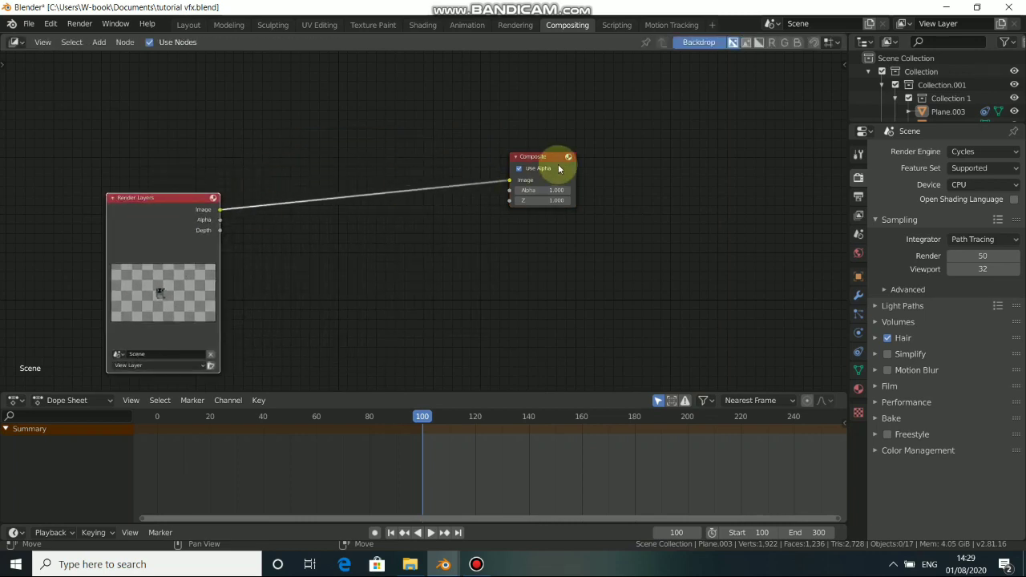
{"action": "left_click_drag", "start_coordinate": [553, 160], "coordinate": [619, 173]}
{"action": "left_click_drag", "start_coordinate": [125, 244], "coordinate": [184, 229]}
Insert an Alpha Over node into the link between Render Layers and Composite.
{"action": "key", "text": "shift+a"}
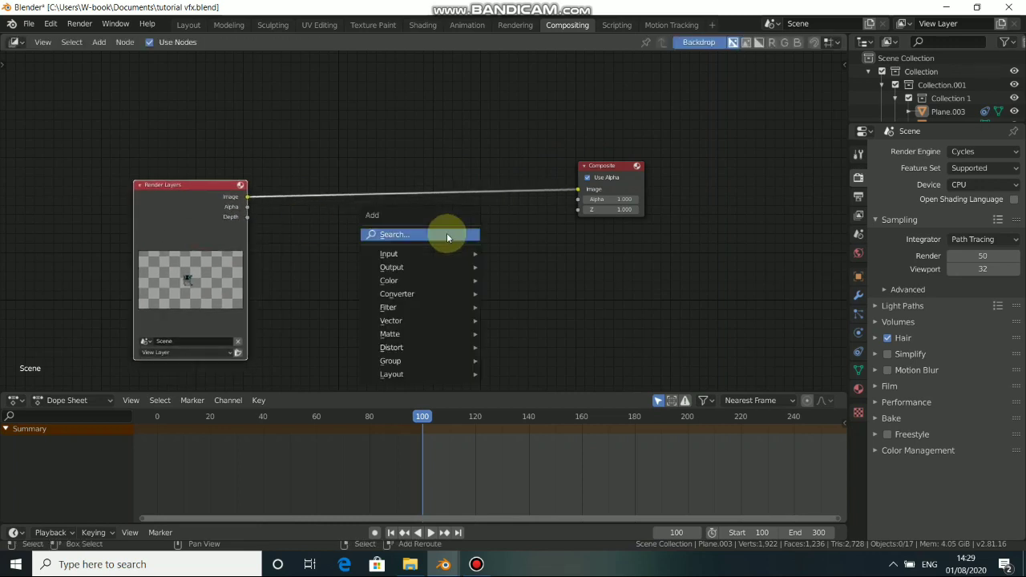
{"action": "mouse_move", "coordinate": [400, 256]}
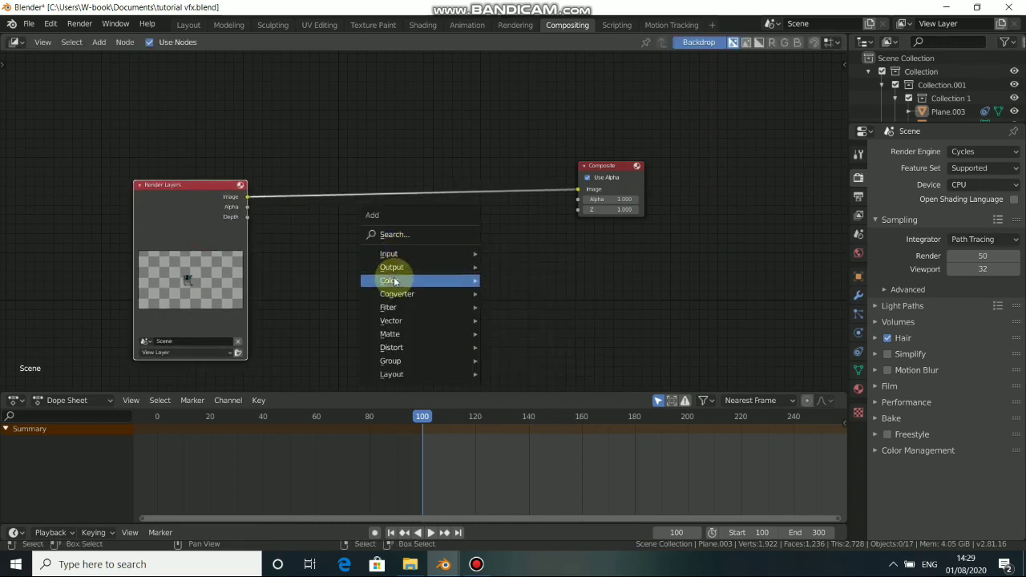
{"action": "mouse_move", "coordinate": [389, 280]}
{"action": "left_click", "coordinate": [505, 280]}
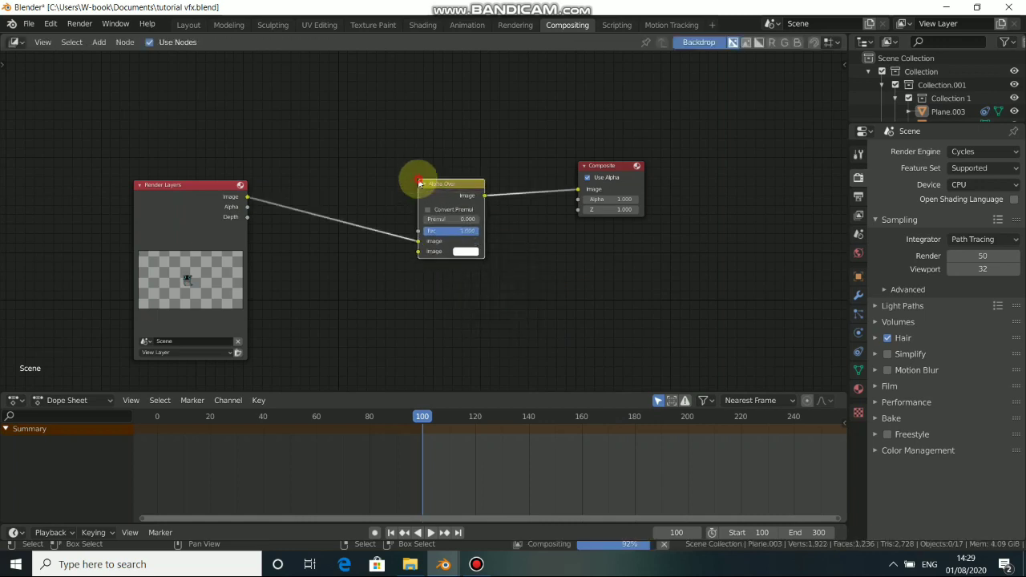
{"action": "left_click", "coordinate": [435, 208]}
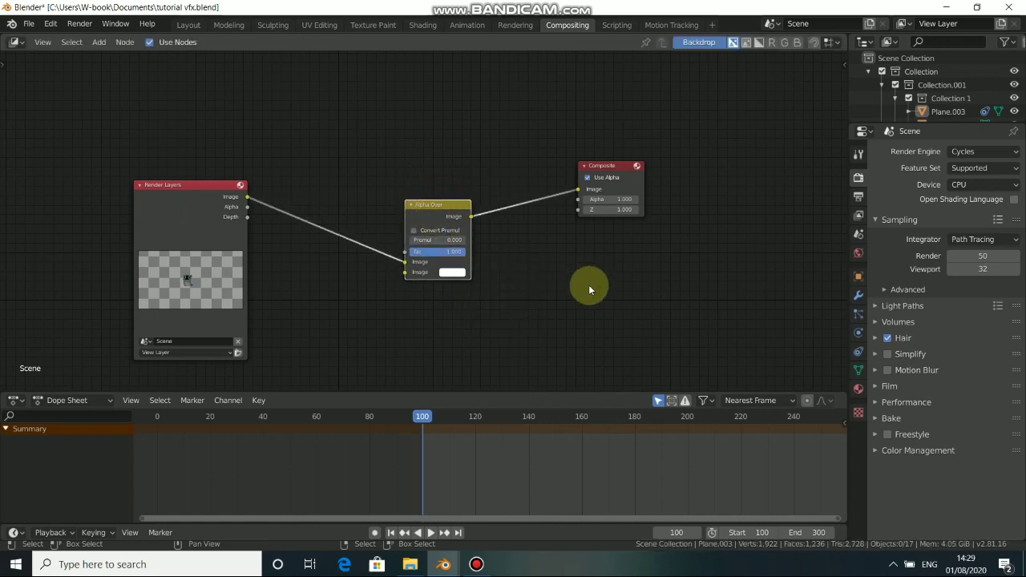
Add a Viewer node below Composite and connect the Alpha Over image output to it.
{"action": "key", "text": "shift+a"}
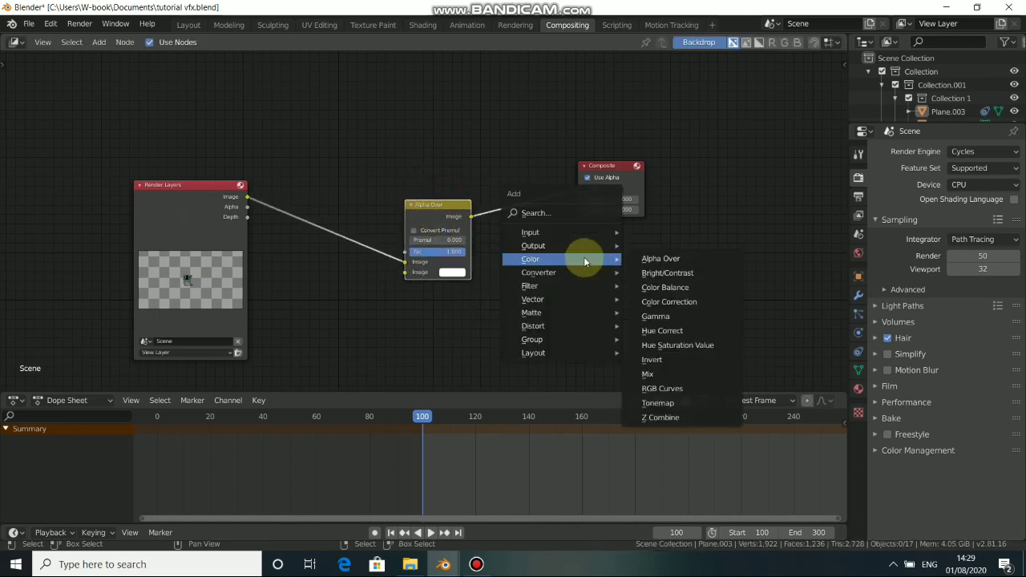
{"action": "mouse_move", "coordinate": [561, 246]}
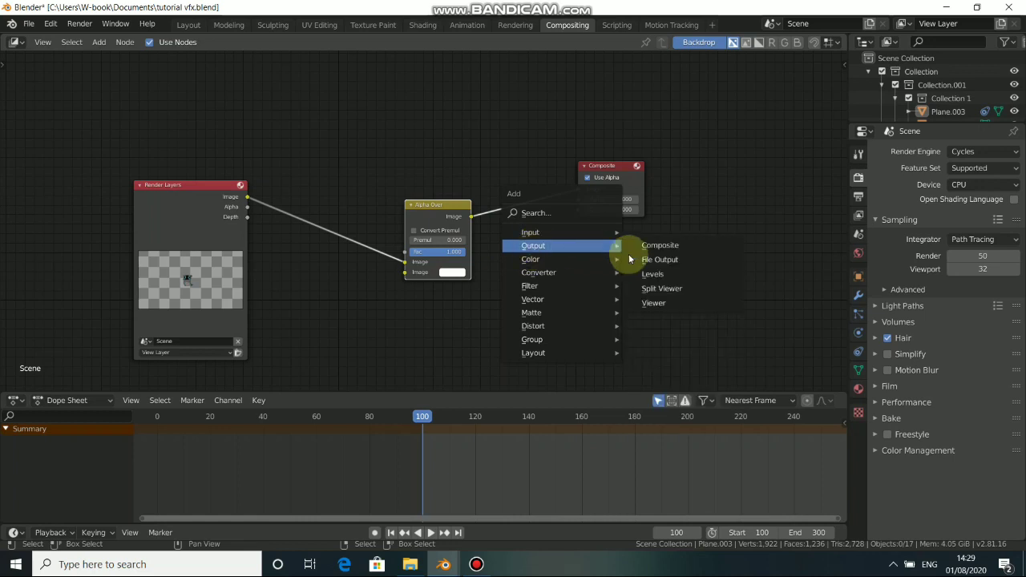
{"action": "left_click", "coordinate": [659, 299]}
{"action": "left_click", "coordinate": [561, 245]}
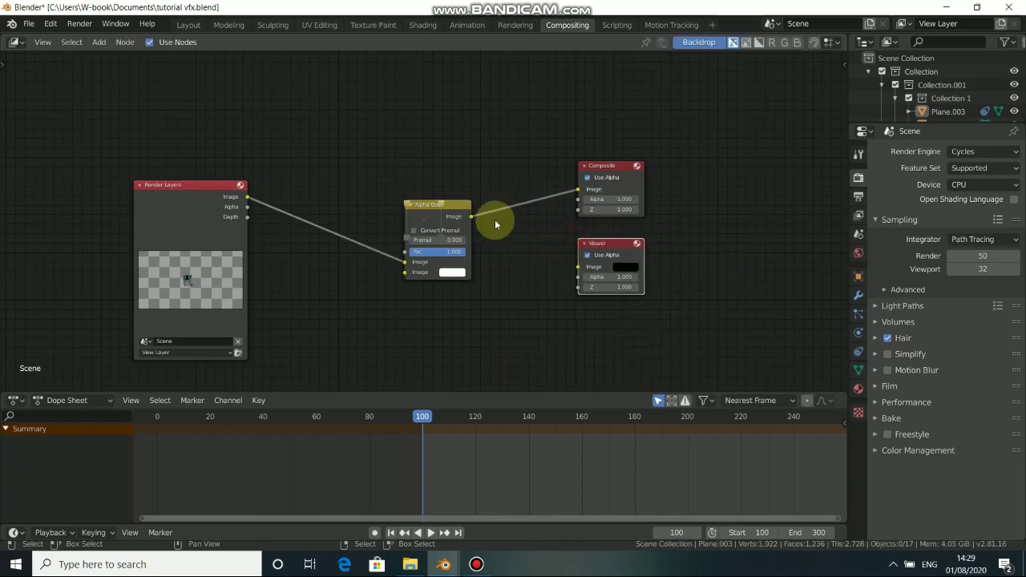
{"action": "left_click_drag", "start_coordinate": [473, 219], "coordinate": [619, 247]}
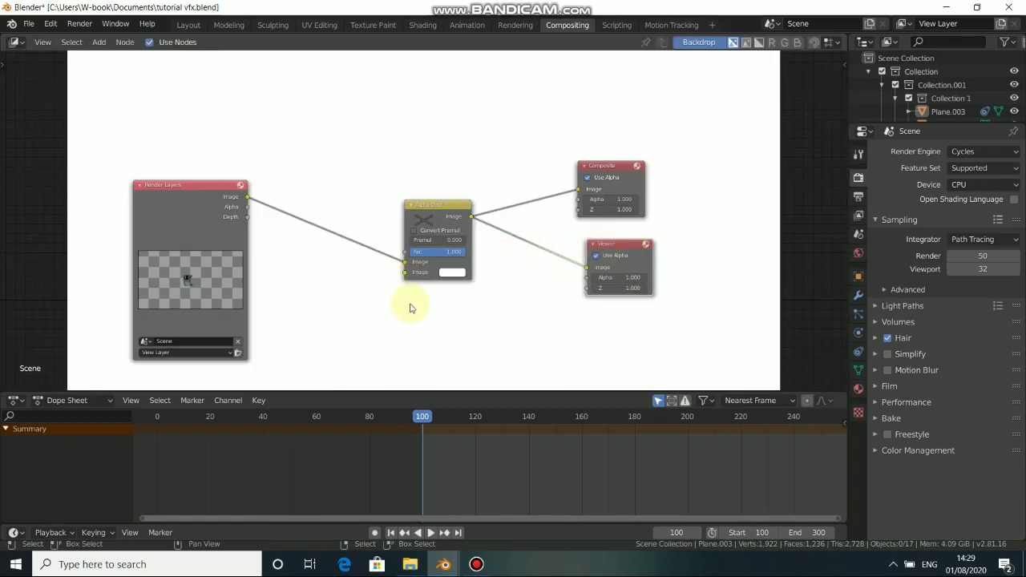
Move Render Layers farther from Alpha Over and place a new Movie Clip node to the left of Render Layers.
{"action": "left_click_drag", "start_coordinate": [200, 245], "coordinate": [123, 279]}
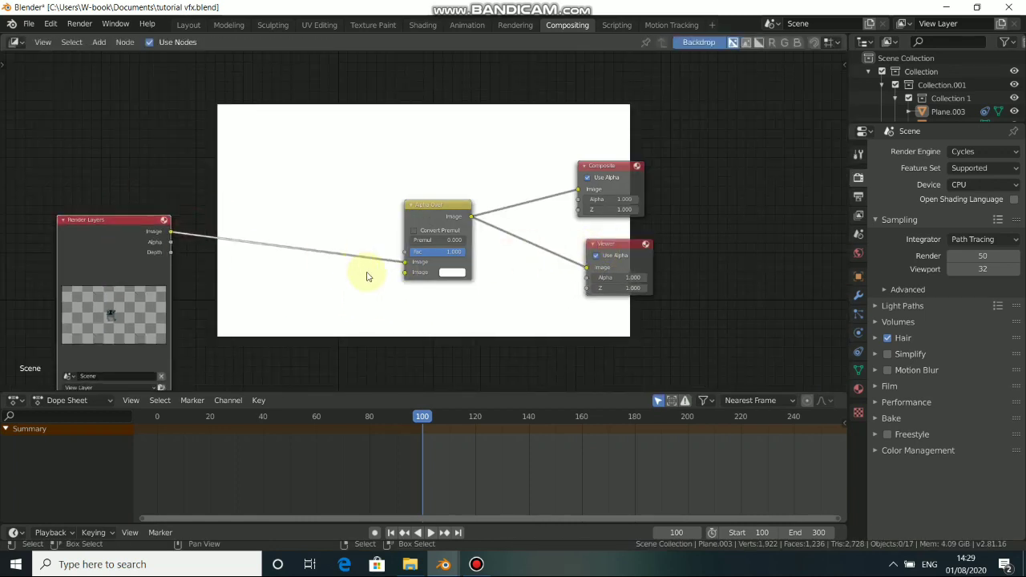
{"action": "scroll", "coordinate": [367, 276], "scroll_direction": "down", "scroll_amount": 6}
{"action": "middle_click_drag", "start_coordinate": [348, 281], "coordinate": [451, 298]}
{"action": "left_click_drag", "start_coordinate": [323, 240], "coordinate": [226, 266]}
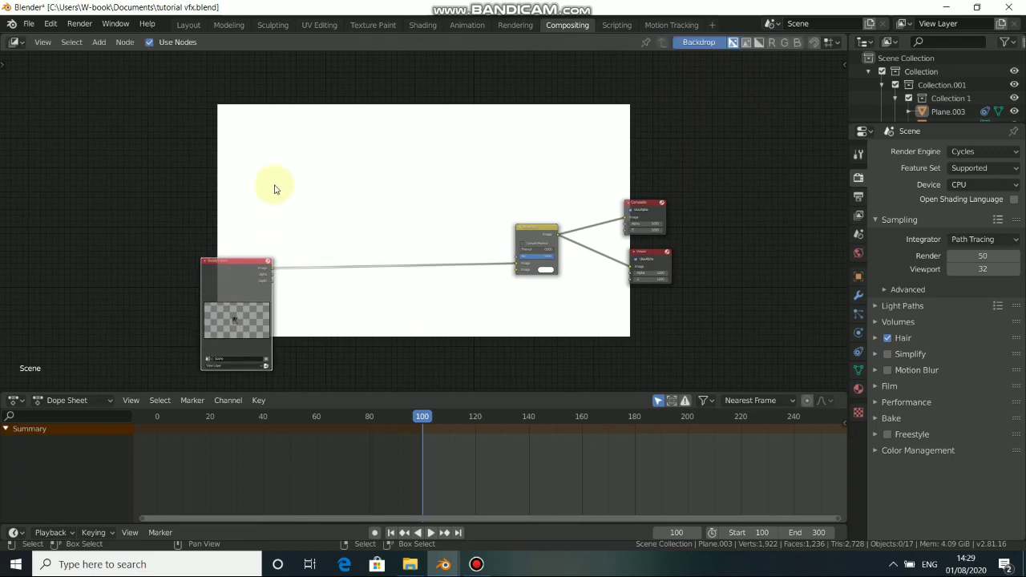
{"action": "key", "text": "shift+a"}
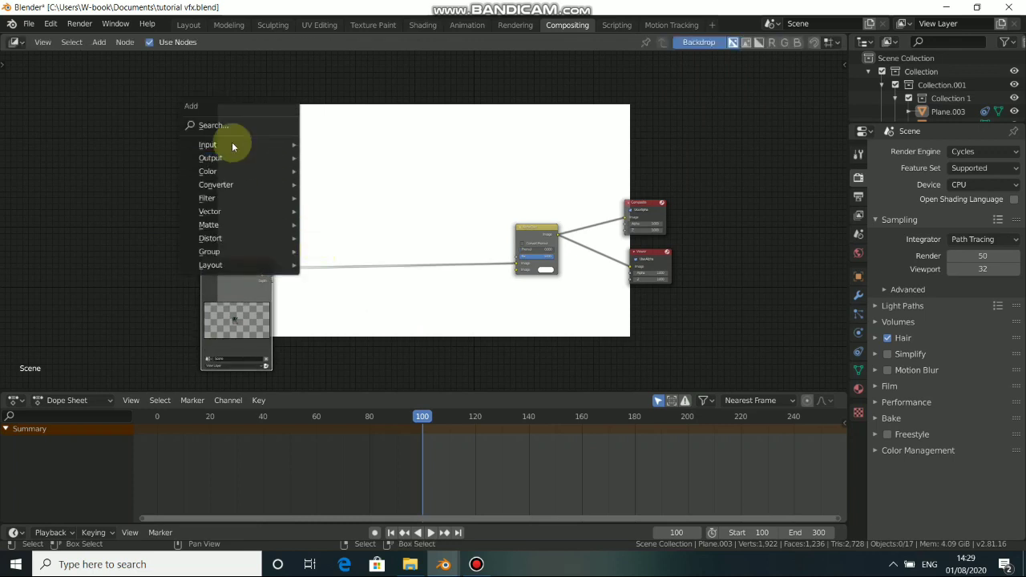
{"action": "mouse_move", "coordinate": [203, 145]}
{"action": "left_click", "coordinate": [361, 205]}
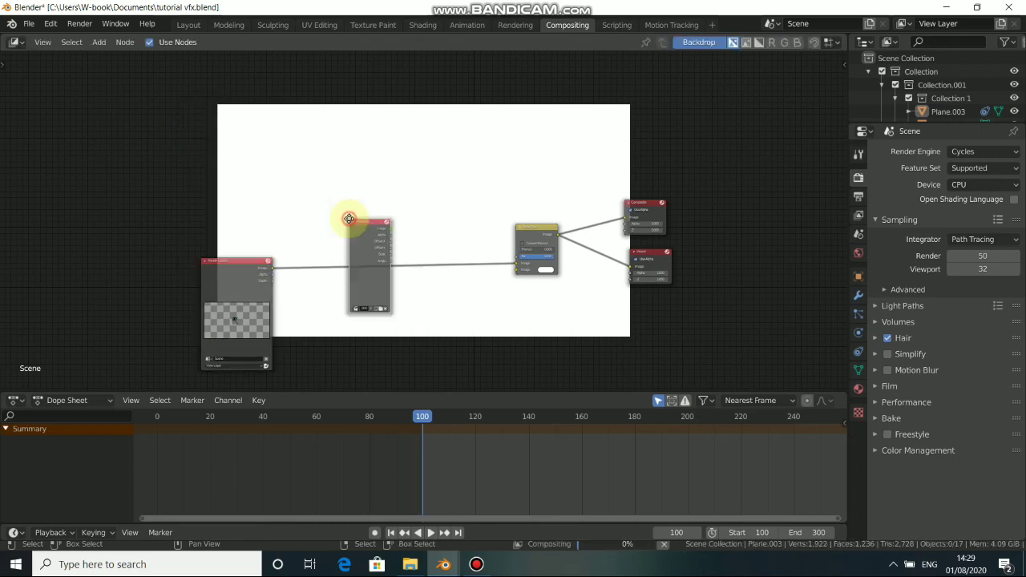
{"action": "left_click", "coordinate": [136, 239]}
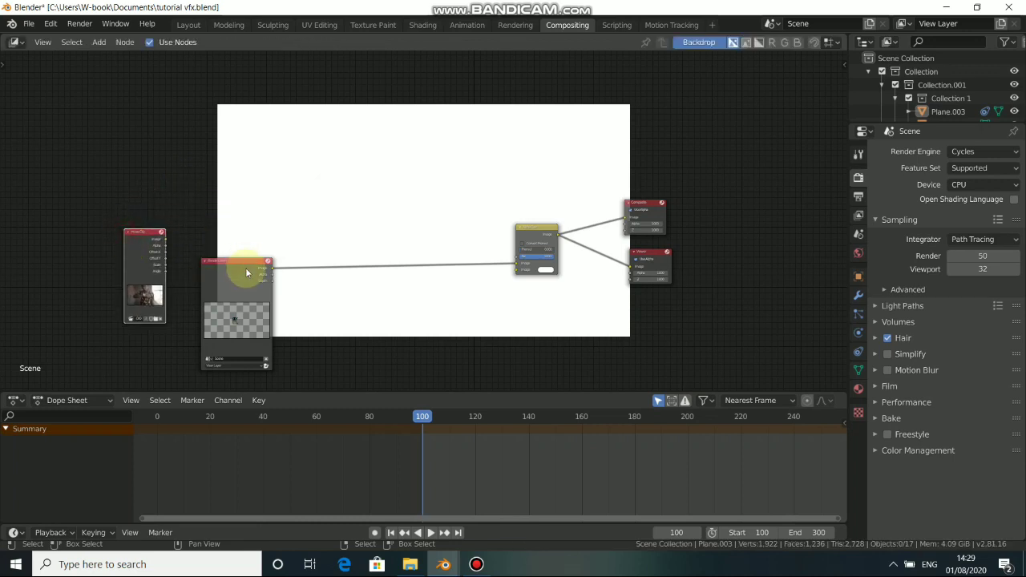
Space out Render Layers and Movie Clip, and connect the Movie Clip image output to Alpha Over's first image input, with Render Layers feeding the second.
{"action": "left_click_drag", "start_coordinate": [238, 285], "coordinate": [326, 259]}
{"action": "left_click_drag", "start_coordinate": [143, 252], "coordinate": [172, 272]}
{"action": "scroll", "coordinate": [179, 256], "scroll_direction": "up", "scroll_amount": 4}
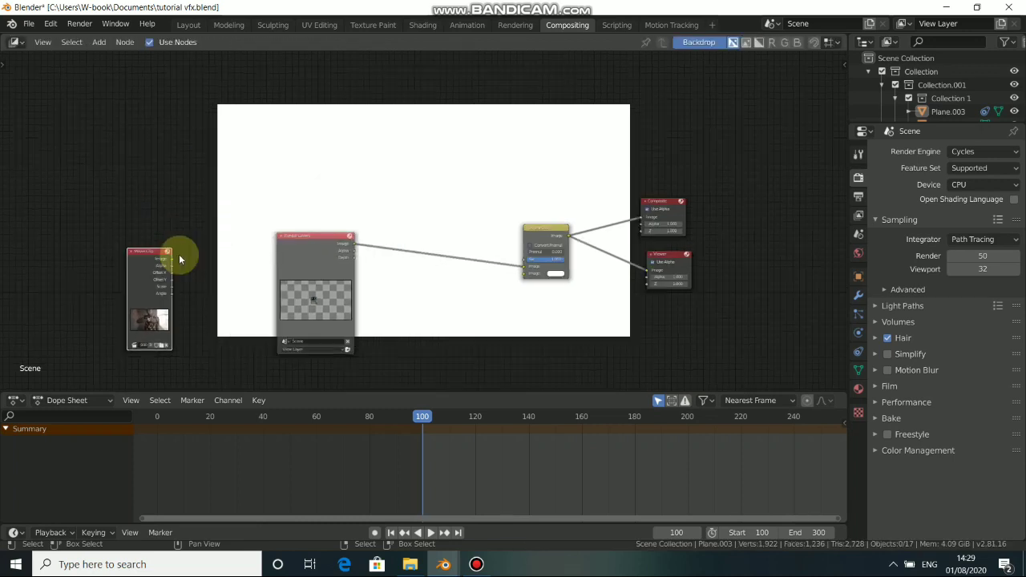
{"action": "middle_click_drag", "start_coordinate": [296, 212], "coordinate": [350, 163]}
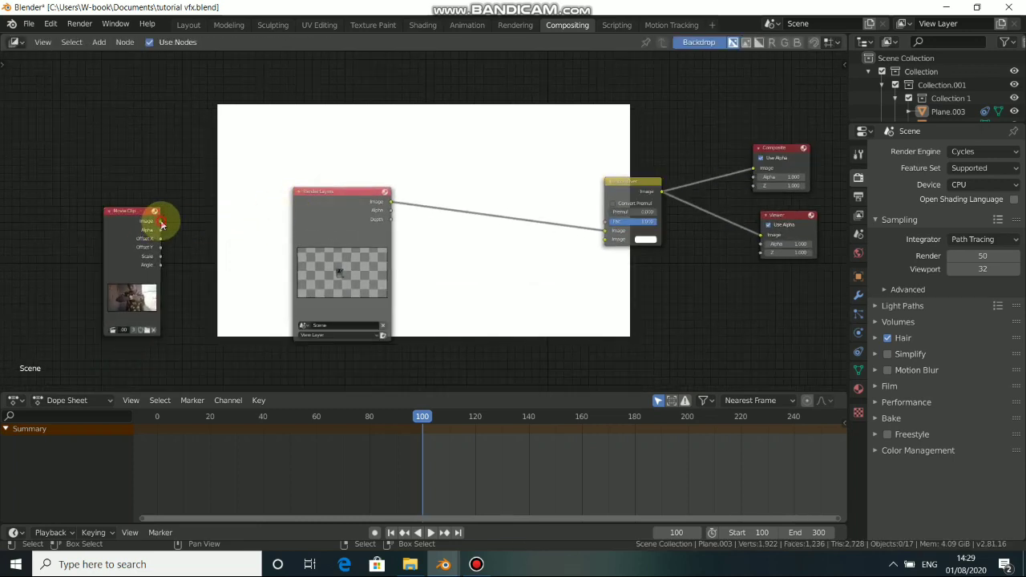
{"action": "left_click_drag", "start_coordinate": [160, 222], "coordinate": [608, 235]}
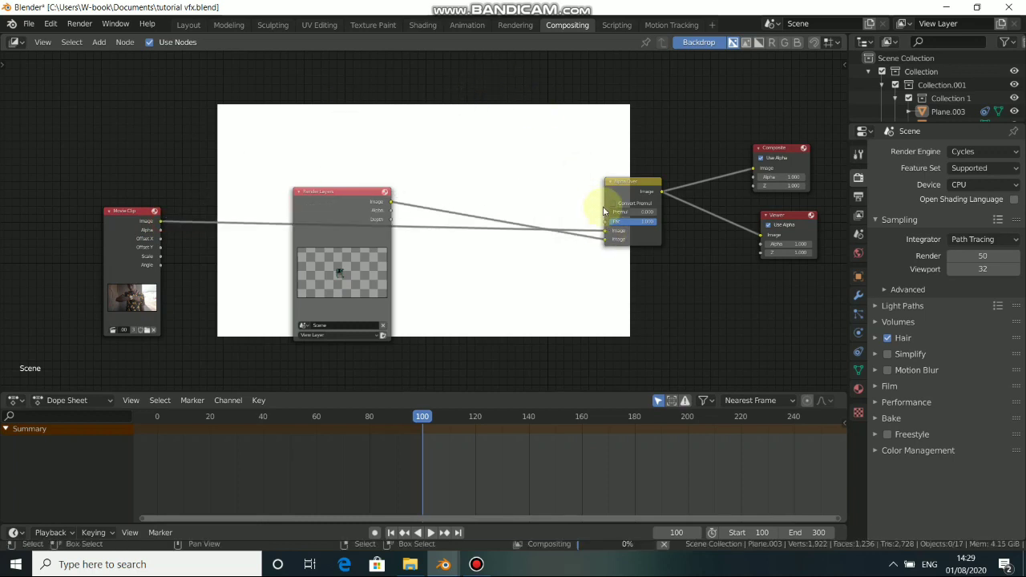
Move the Render Layers node below the Movie Clip link and shift the Movie Clip node slightly.
{"action": "left_click_drag", "start_coordinate": [358, 230], "coordinate": [406, 326]}
{"action": "left_click_drag", "start_coordinate": [108, 234], "coordinate": [134, 224]}
{"action": "scroll", "coordinate": [491, 253], "scroll_direction": "up", "scroll_amount": 2}
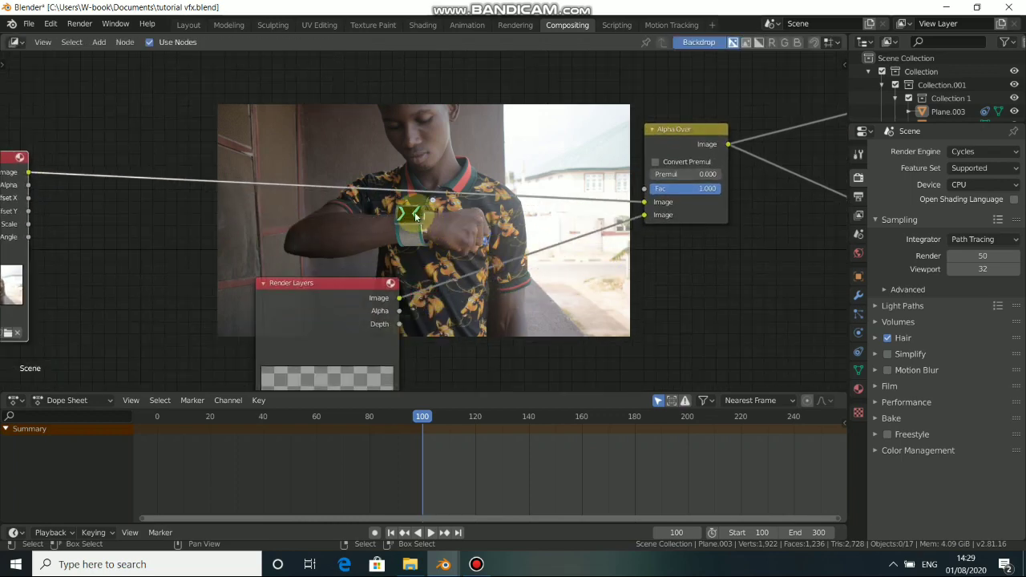
Examine how the wristband sits on the wrist by enlarging and shrinking the composite backdrop.
{"action": "key", "text": "v"}
{"action": "key", "text": "v"}
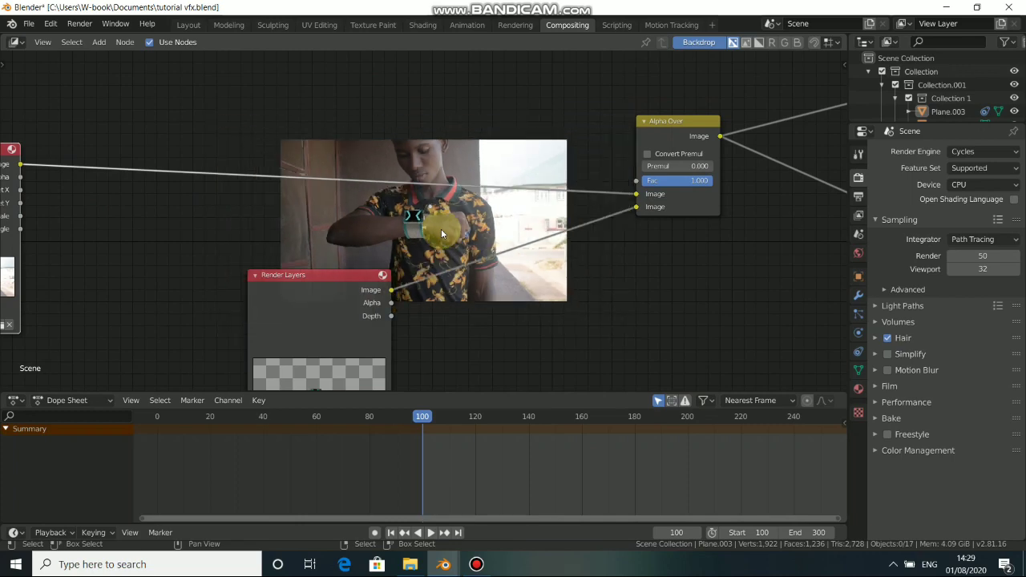
{"action": "key", "text": "alt+v"}
{"action": "key", "text": "alt+v"}
{"action": "key", "text": "alt+v"}
{"action": "key", "text": "alt+v"}
{"action": "key", "text": "alt+v"}
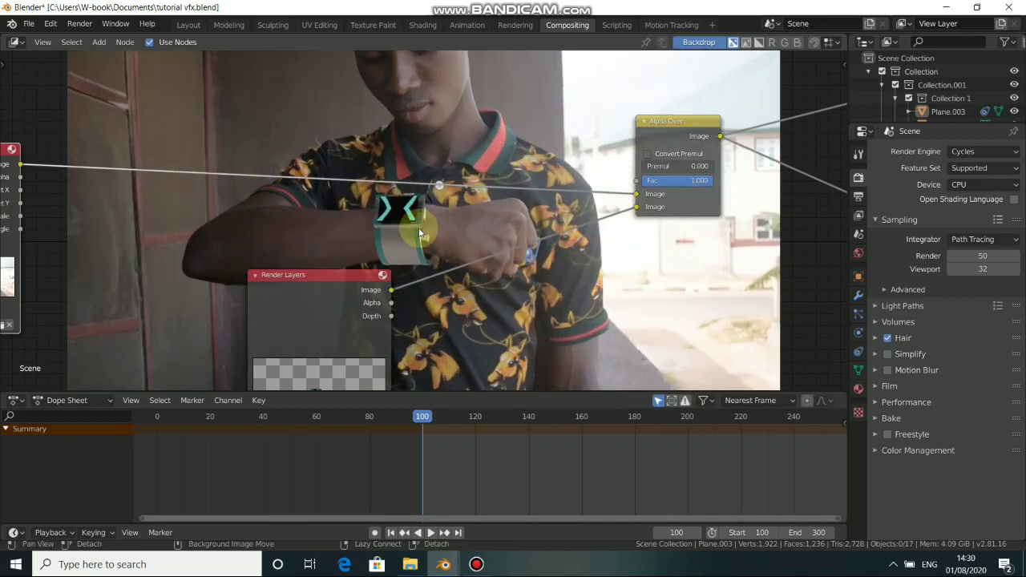
{"action": "key", "text": "alt+v"}
{"action": "key", "text": "alt+v"}
{"action": "key", "text": "alt+v"}
{"action": "key", "text": "alt+v"}
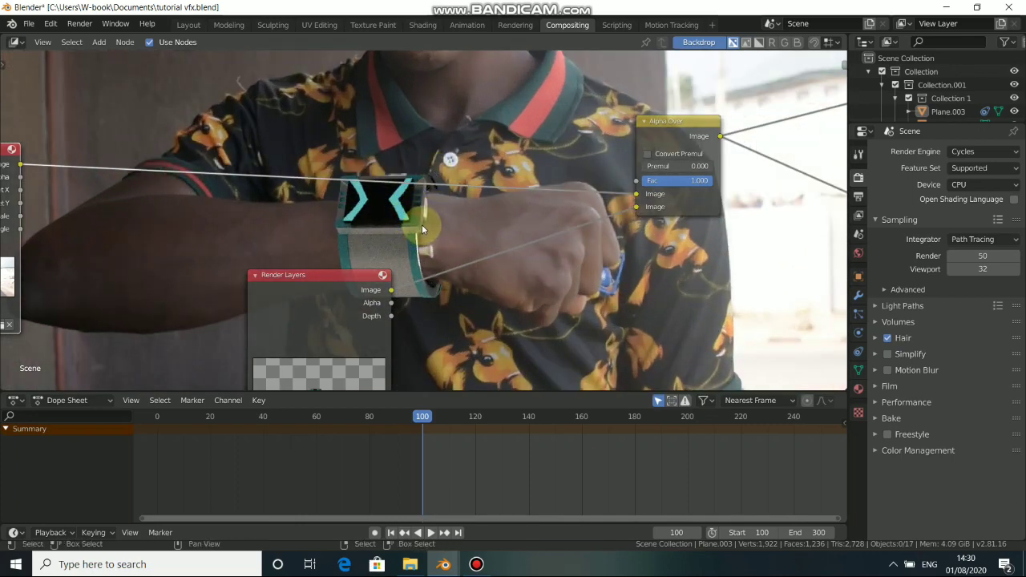
{"action": "key", "text": "v"}
{"action": "key", "text": "v"}
{"action": "key", "text": "v"}
{"action": "key", "text": "v"}
{"action": "key", "text": "v"}
{"action": "key", "text": "v"}
{"action": "key", "text": "v"}
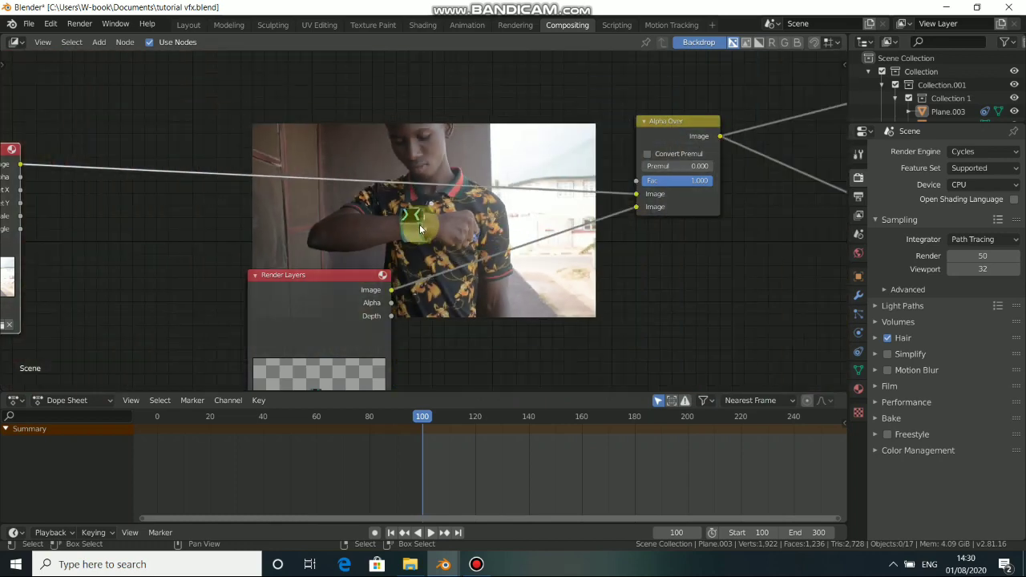
{"action": "key", "text": "v"}
{"action": "middle_click_drag", "start_coordinate": [399, 240], "coordinate": [435, 254]}
{"action": "scroll", "coordinate": [212, 252], "scroll_direction": "up", "scroll_amount": 1}
{"action": "scroll", "coordinate": [188, 239], "scroll_direction": "down", "scroll_amount": 1}
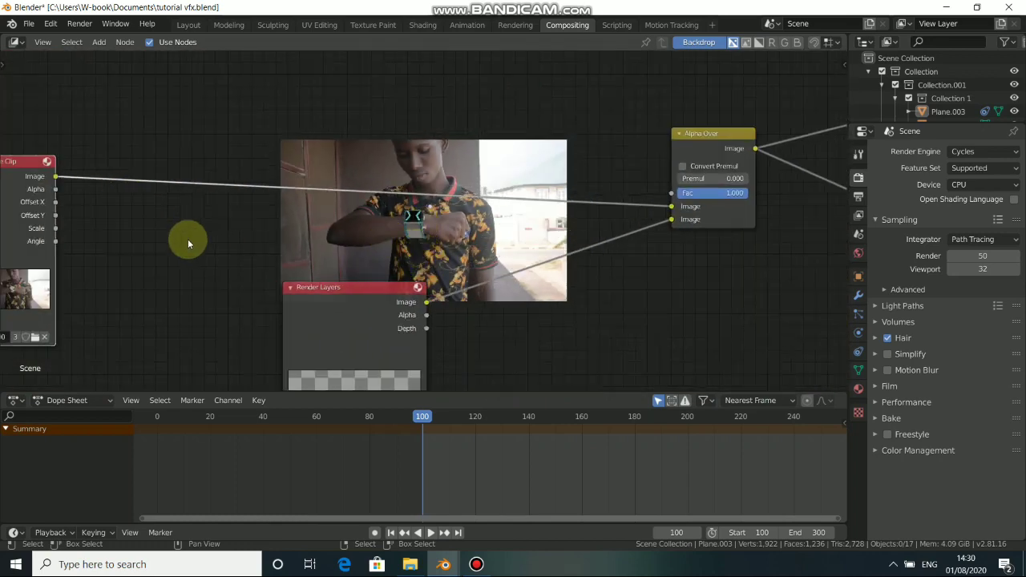
Rearrange the nodes with Movie Clip above Render Layers beside the backdrop and Alpha Over slightly lower.
{"action": "scroll", "coordinate": [188, 239], "scroll_direction": "down", "scroll_amount": 1}
{"action": "left_click_drag", "start_coordinate": [81, 201], "coordinate": [192, 169]}
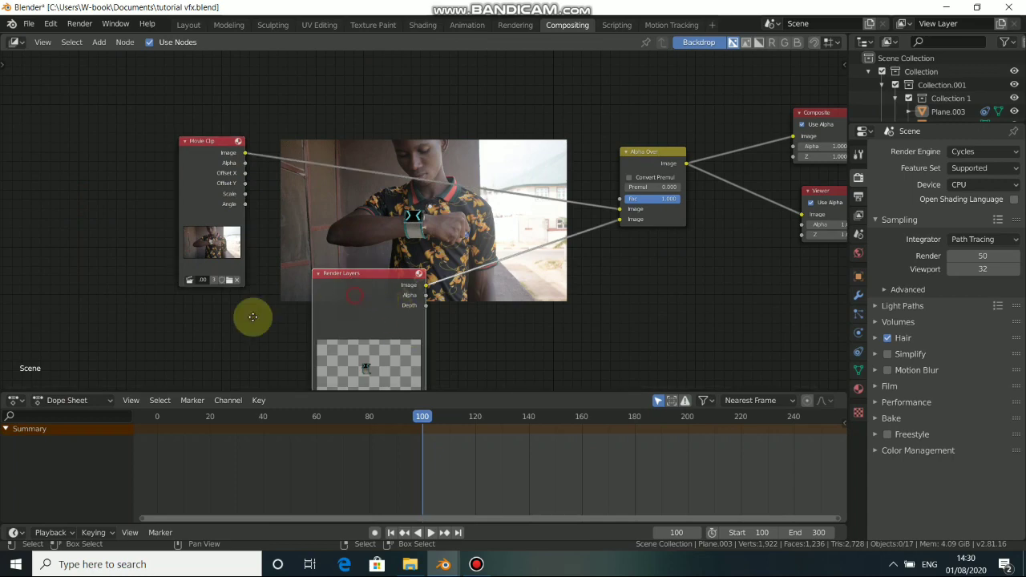
{"action": "left_click_drag", "start_coordinate": [253, 317], "coordinate": [210, 331]}
{"action": "left_click_drag", "start_coordinate": [687, 157], "coordinate": [679, 186]}
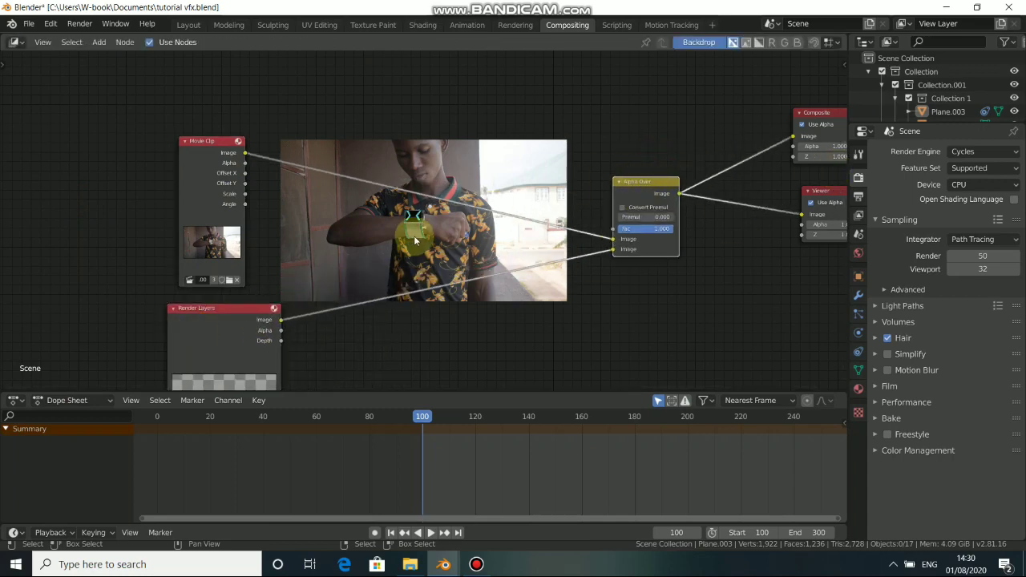
Inspect the lighting of the composited wristband against the footage in the enlarged backdrop.
{"action": "scroll", "coordinate": [417, 235], "scroll_direction": "up", "scroll_amount": 2}
{"action": "scroll", "coordinate": [433, 225], "scroll_direction": "down", "scroll_amount": 3}
{"action": "key", "text": "alt+v"}
{"action": "key", "text": "alt+v"}
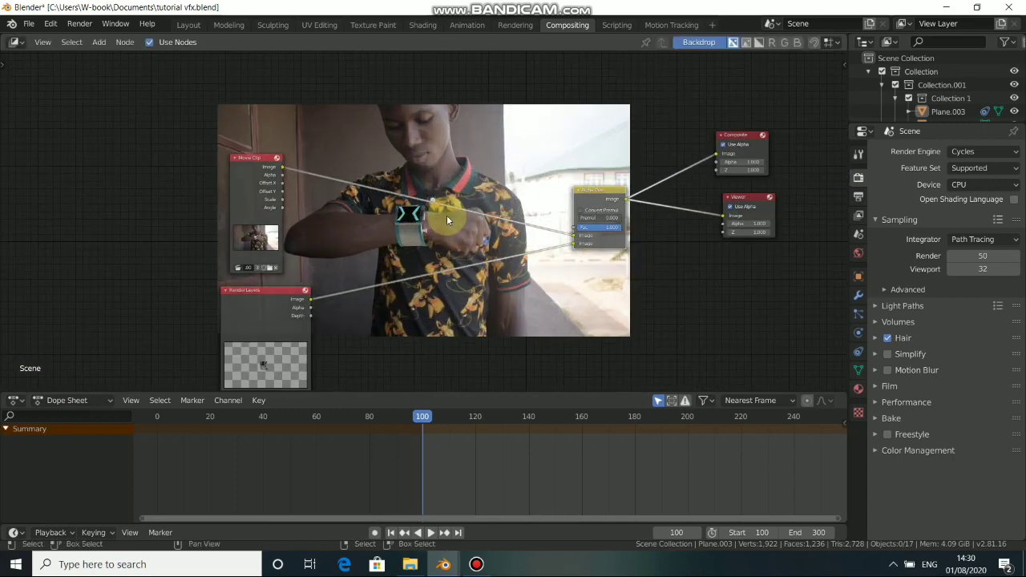
{"action": "key", "text": "v"}
{"action": "key", "text": "v"}
{"action": "key", "text": "alt+v"}
{"action": "key", "text": "alt+v"}
{"action": "key", "text": "alt+v"}
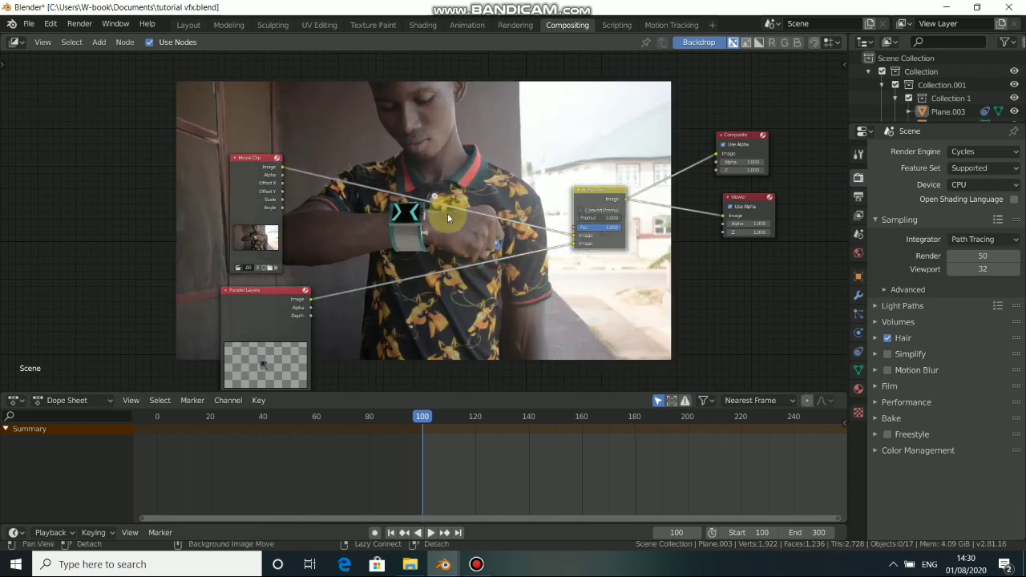
{"action": "key", "text": "alt+v"}
{"action": "key", "text": "alt+v"}
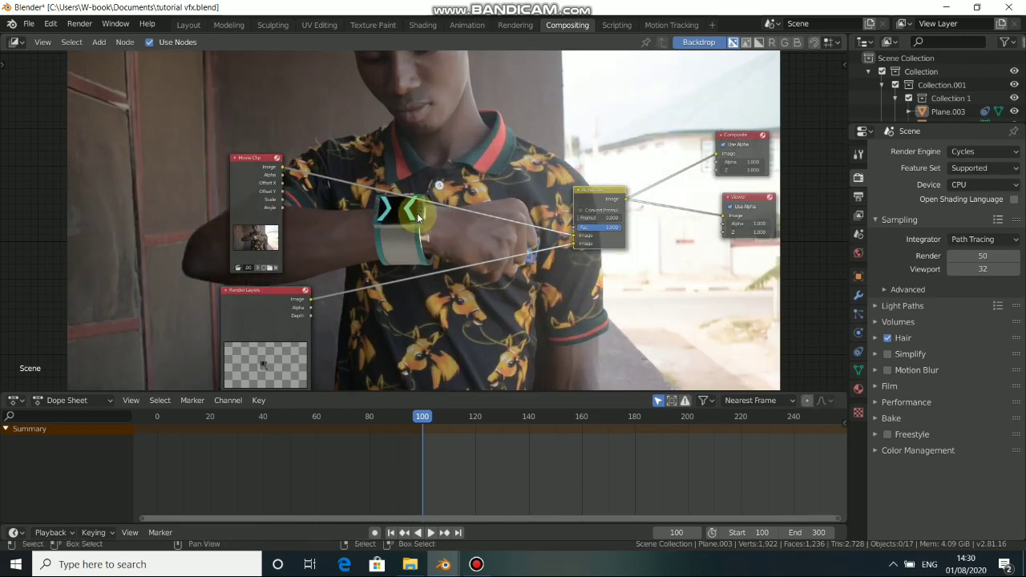
{"action": "key", "text": "v"}
{"action": "key", "text": "v"}
{"action": "key", "text": "v"}
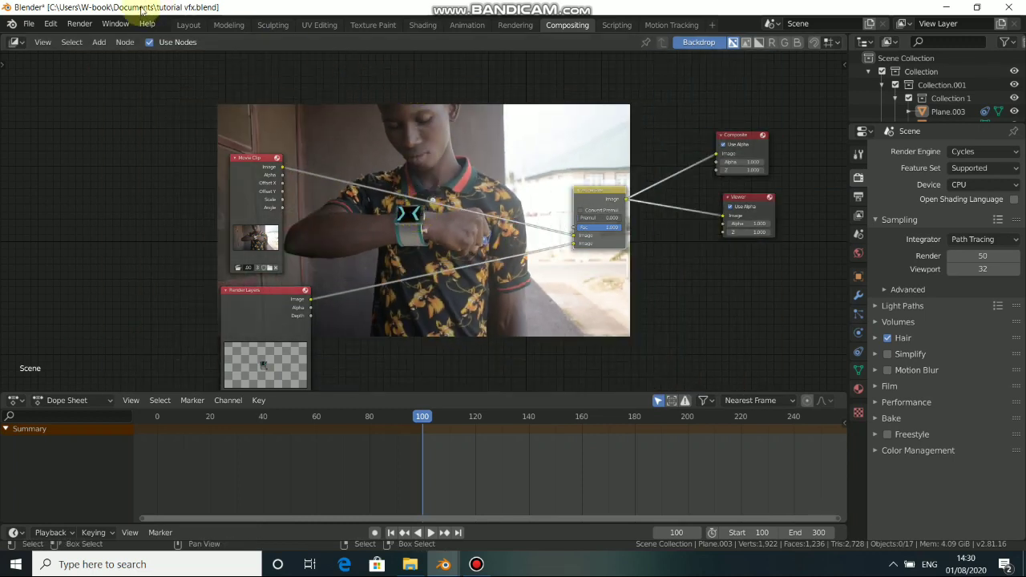
Return to the Layout workspace, leave the camera view for wireframe shading and duplicate the area light in place.
{"action": "left_click", "coordinate": [188, 26]}
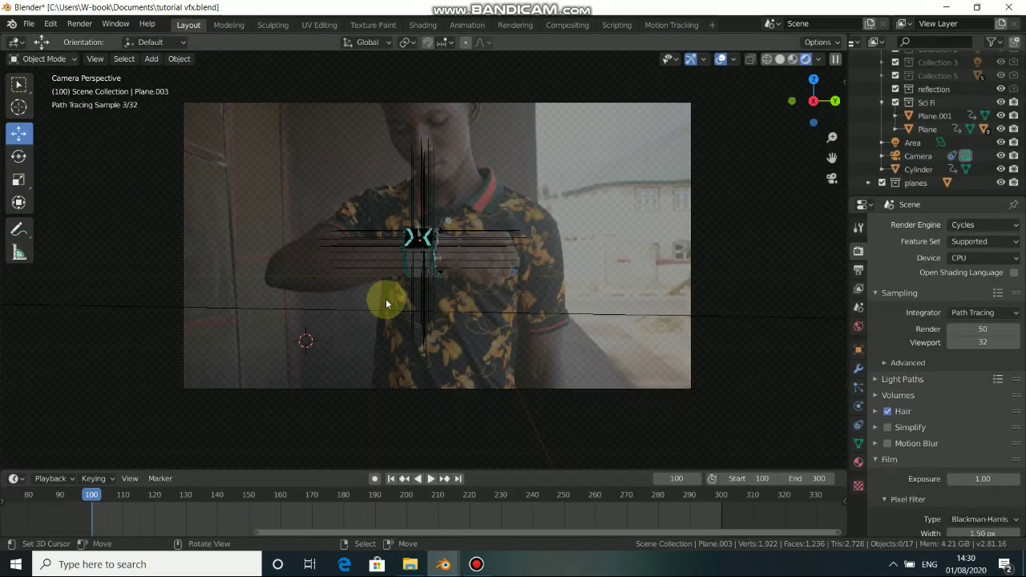
{"action": "key", "text": "KP_0"}
{"action": "scroll", "coordinate": [409, 302], "scroll_direction": "down", "scroll_amount": 3}
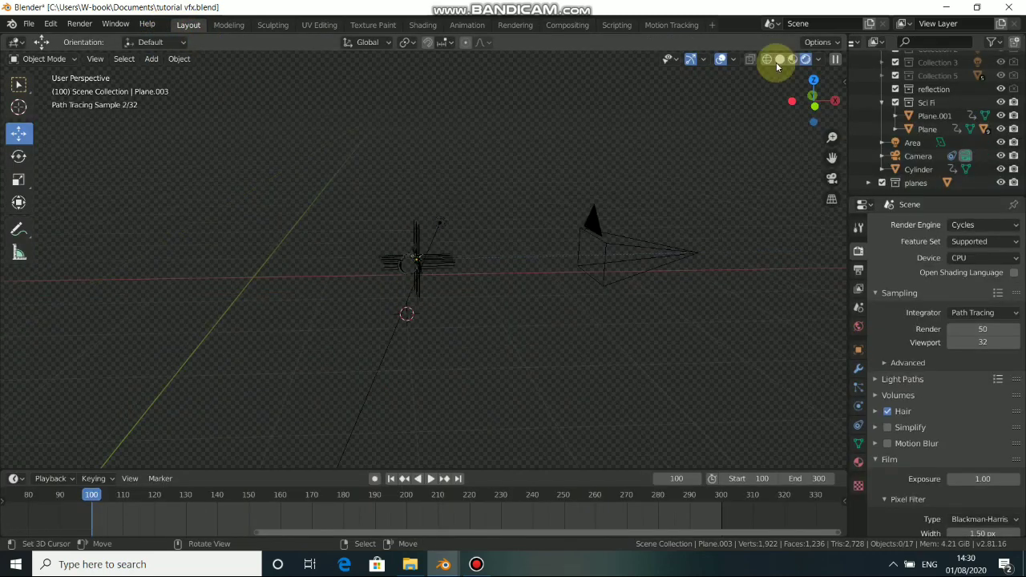
{"action": "left_click", "coordinate": [780, 58]}
{"action": "left_click", "coordinate": [782, 59]}
{"action": "scroll", "coordinate": [405, 309], "scroll_direction": "down", "scroll_amount": 3}
{"action": "middle_click_drag", "start_coordinate": [346, 314], "coordinate": [331, 314]}
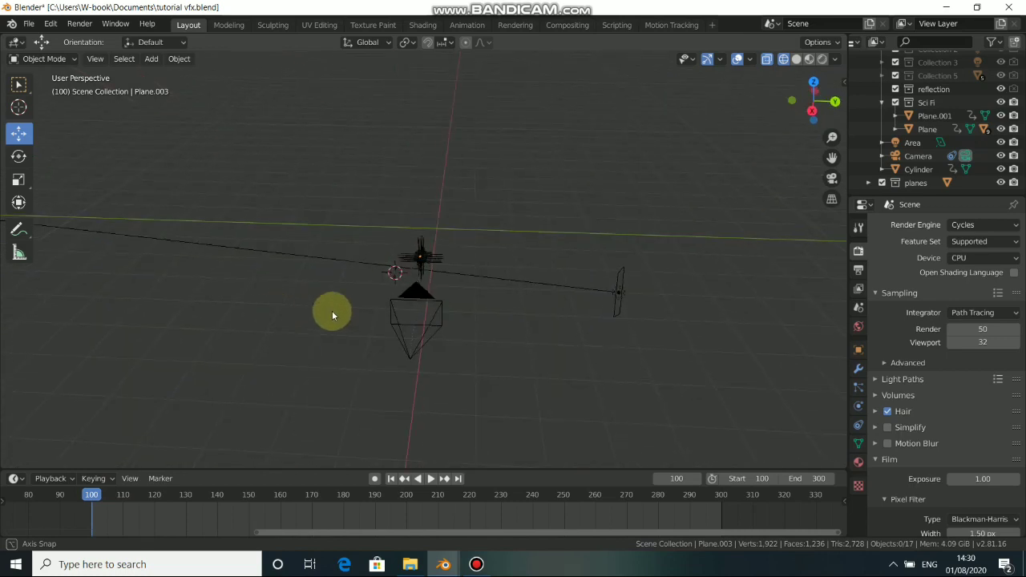
{"action": "left_click", "coordinate": [618, 291]}
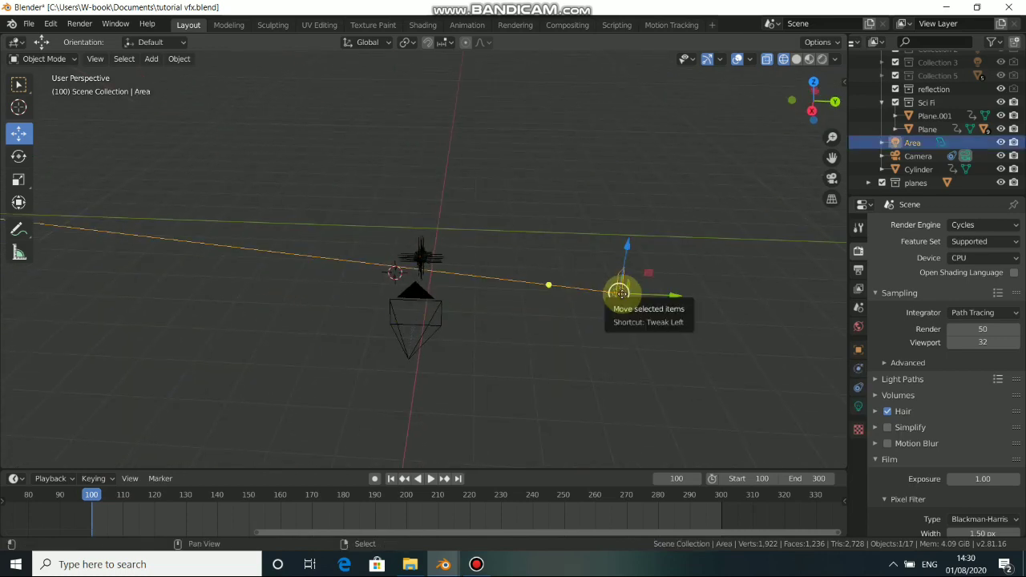
{"action": "key", "text": "shift+d"}
{"action": "left_click", "coordinate": [621, 295]}
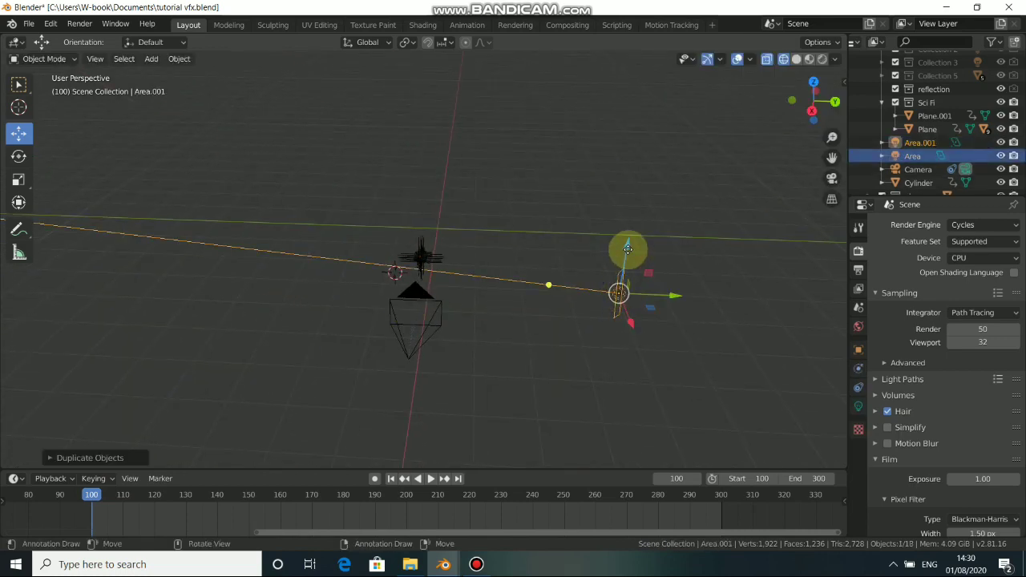
Raise the duplicated area light well above the original and rotate it by about -40° to aim down at the wristband.
{"action": "left_click_drag", "start_coordinate": [629, 253], "coordinate": [607, 120]}
{"action": "key", "text": "r"}
{"action": "left_click", "coordinate": [711, 272]}
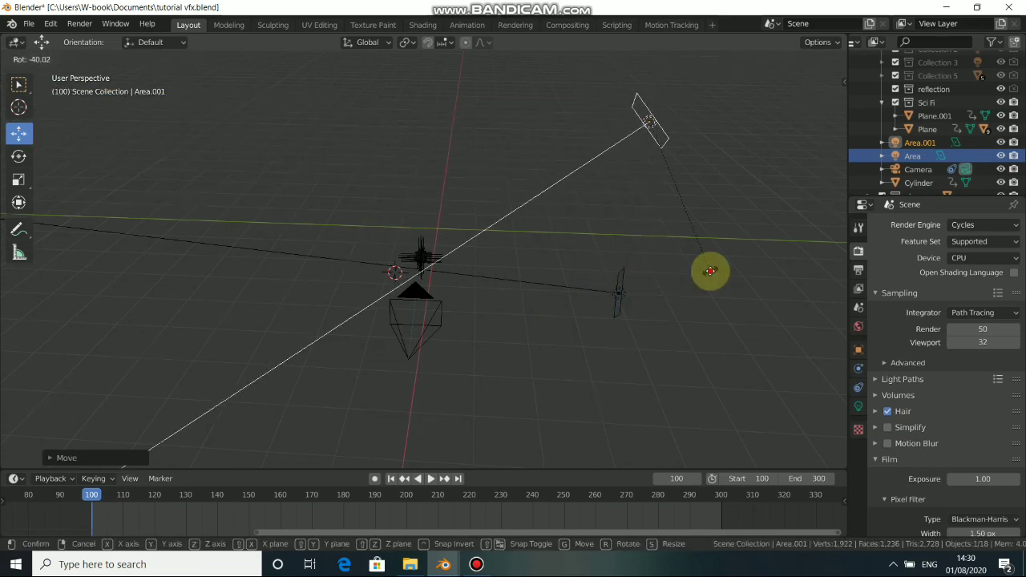
Reposition the duplicated light along the X axis and farther out along the Y axis, with the viewport in solid shading.
{"action": "middle_click_drag", "start_coordinate": [711, 271], "coordinate": [337, 270]}
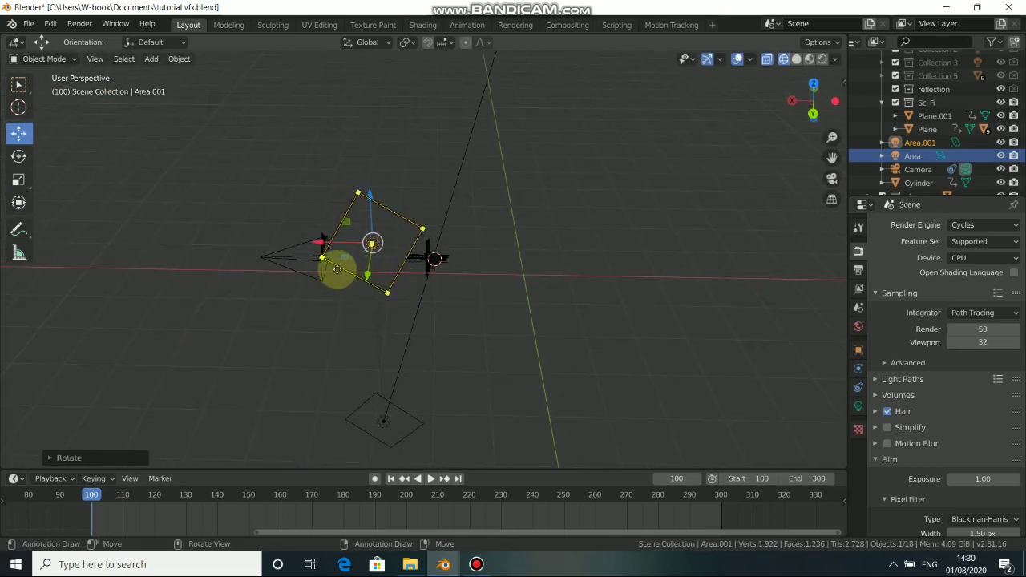
{"action": "mouse_move", "coordinate": [328, 242]}
{"action": "left_mouse_down"}
{"action": "mouse_move", "coordinate": [385, 257]}
{"action": "mouse_move", "coordinate": [327, 247]}
{"action": "left_mouse_up"}
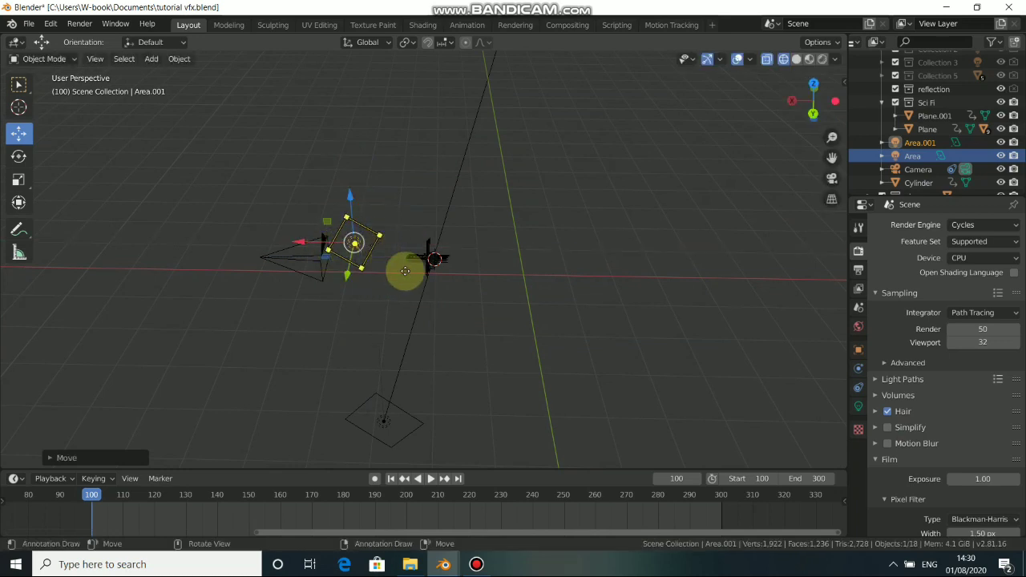
{"action": "middle_click_drag", "start_coordinate": [403, 271], "coordinate": [508, 246]}
{"action": "left_click_drag", "start_coordinate": [508, 245], "coordinate": [716, 239]}
{"action": "middle_click_drag", "start_coordinate": [475, 274], "coordinate": [553, 265]}
{"action": "scroll", "coordinate": [922, 161], "scroll_direction": "down", "scroll_amount": 1}
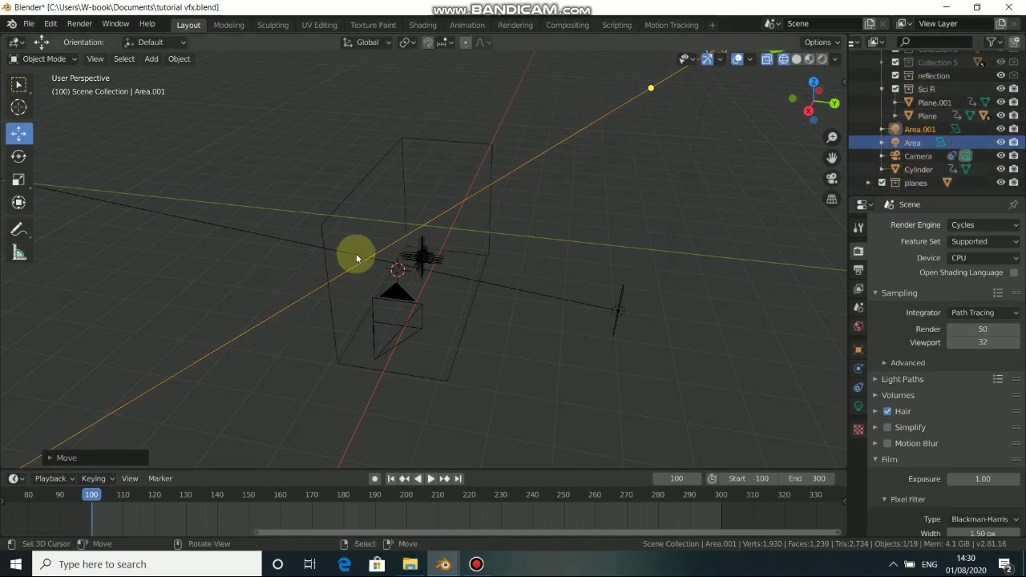
{"action": "left_click", "coordinate": [796, 59]}
{"action": "middle_click_drag", "start_coordinate": [426, 278], "coordinate": [393, 284]}
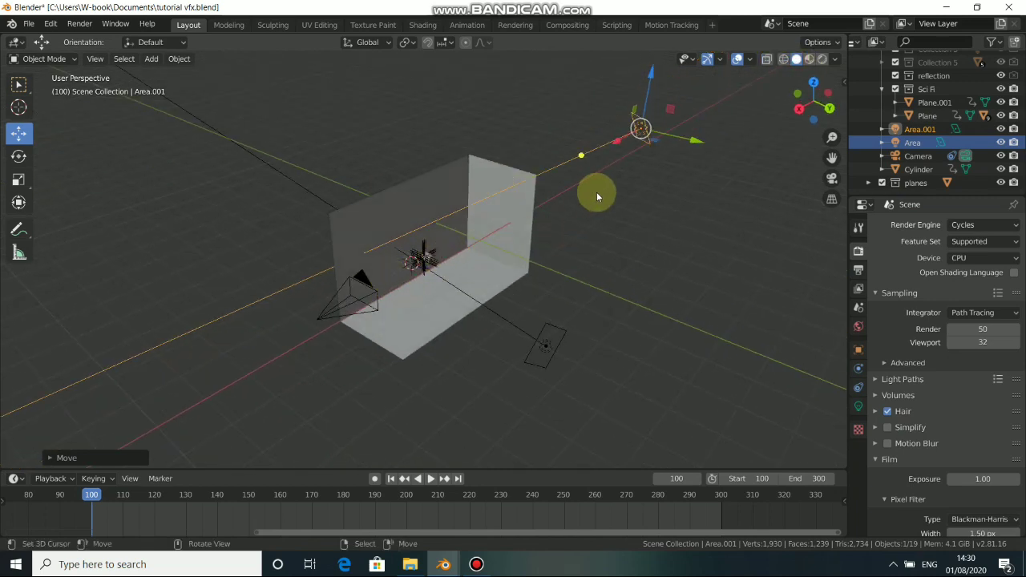
{"action": "left_click_drag", "start_coordinate": [693, 141], "coordinate": [780, 134]}
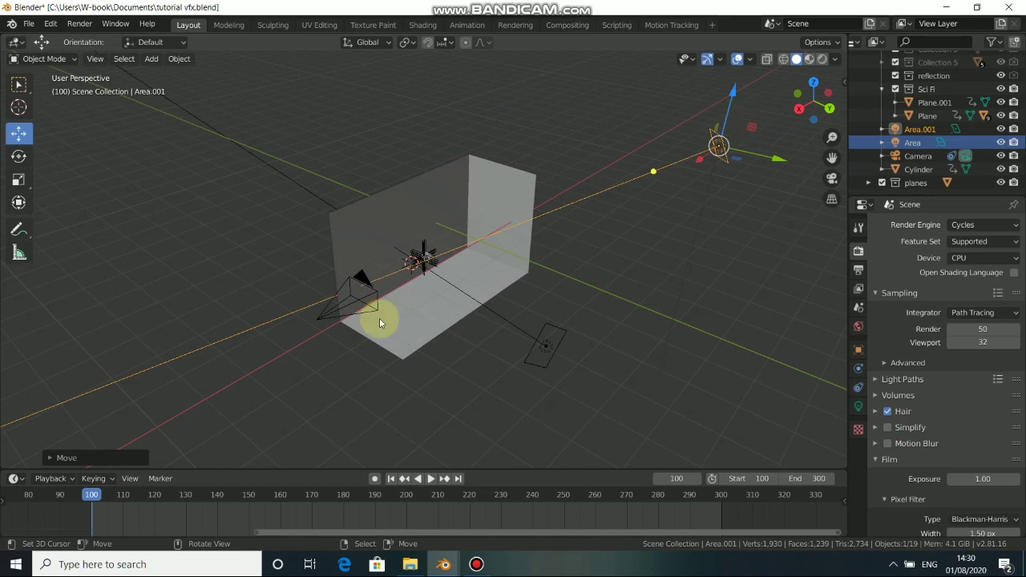
{"action": "middle_click_drag", "start_coordinate": [379, 317], "coordinate": [717, 316]}
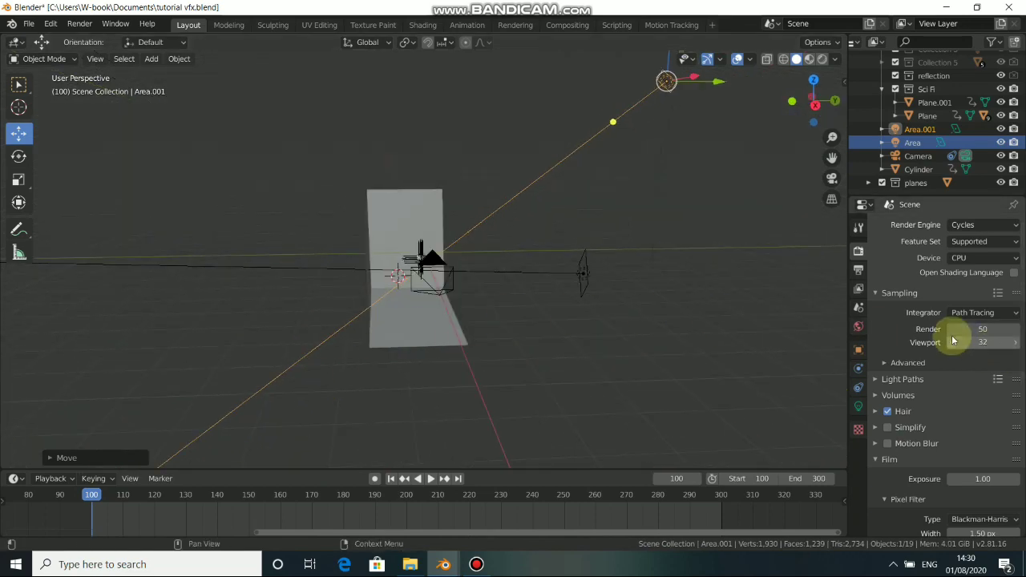
Set the duplicated area light's power to 50 W.
{"action": "middle_click_drag", "start_coordinate": [659, 141], "coordinate": [730, 98]}
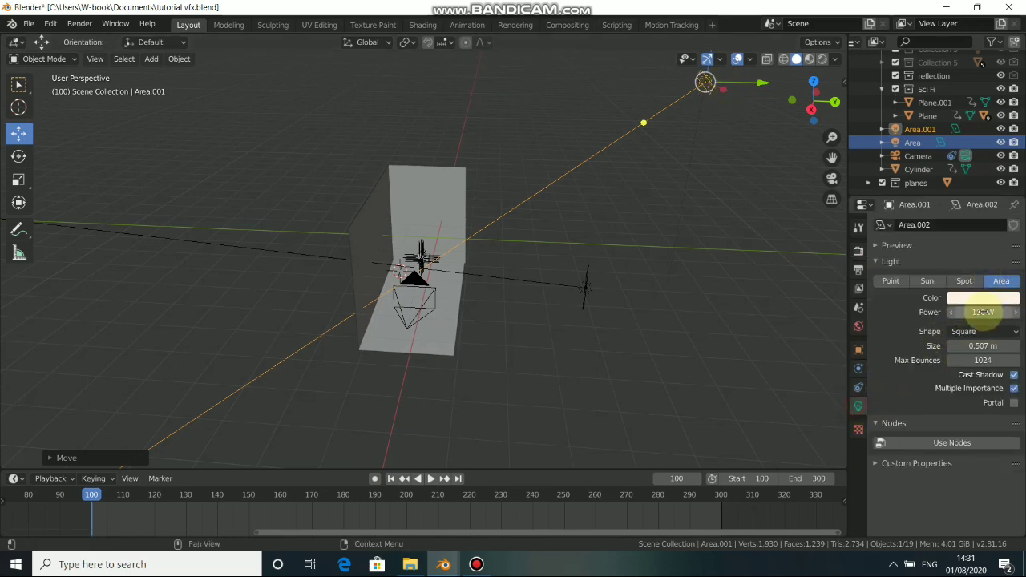
{"action": "left_click", "coordinate": [984, 312]}
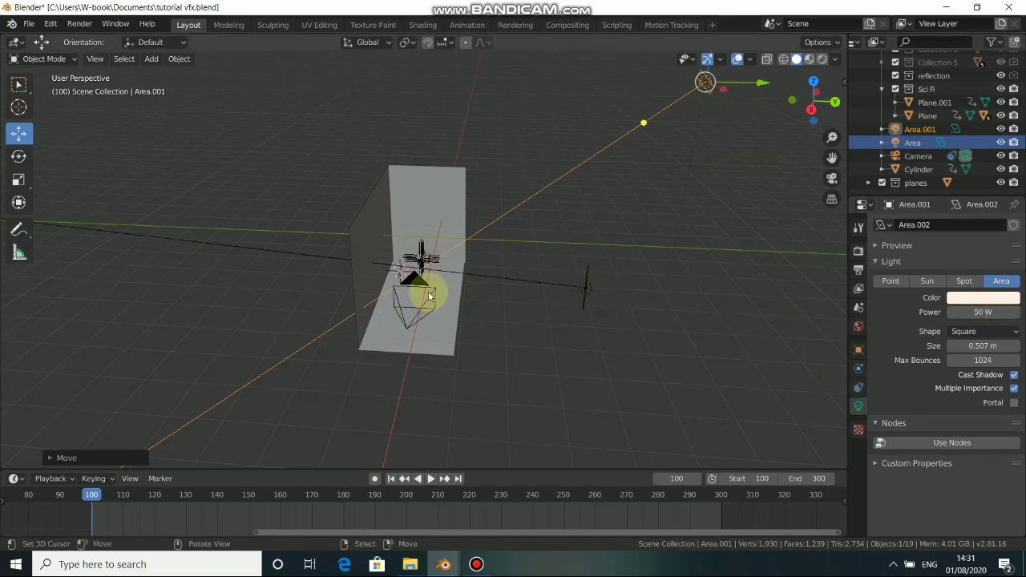
Show the scene through the camera in rendered shading and open the render commands.
{"action": "key", "text": "KP_0"}
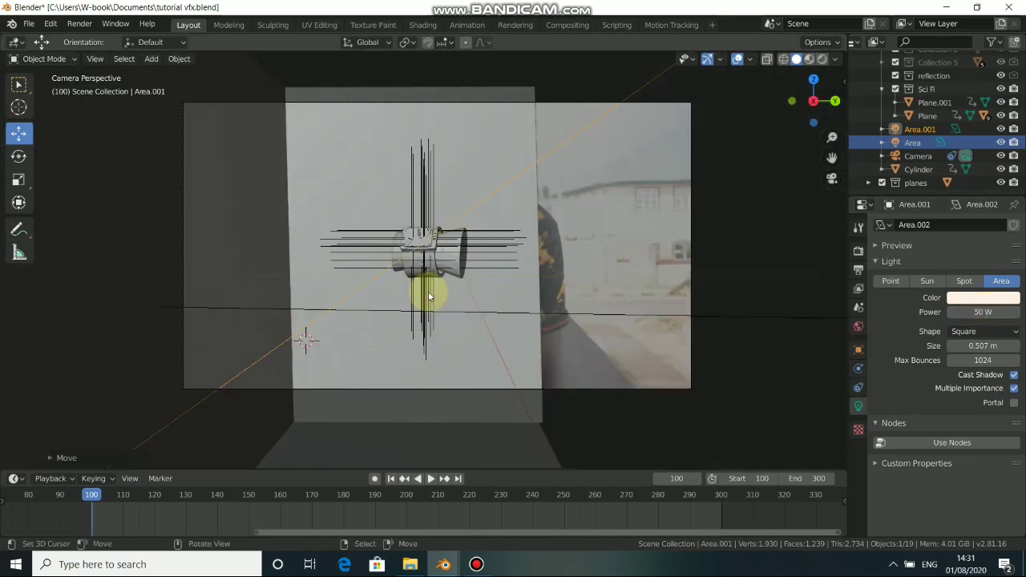
{"action": "left_click", "coordinate": [823, 60]}
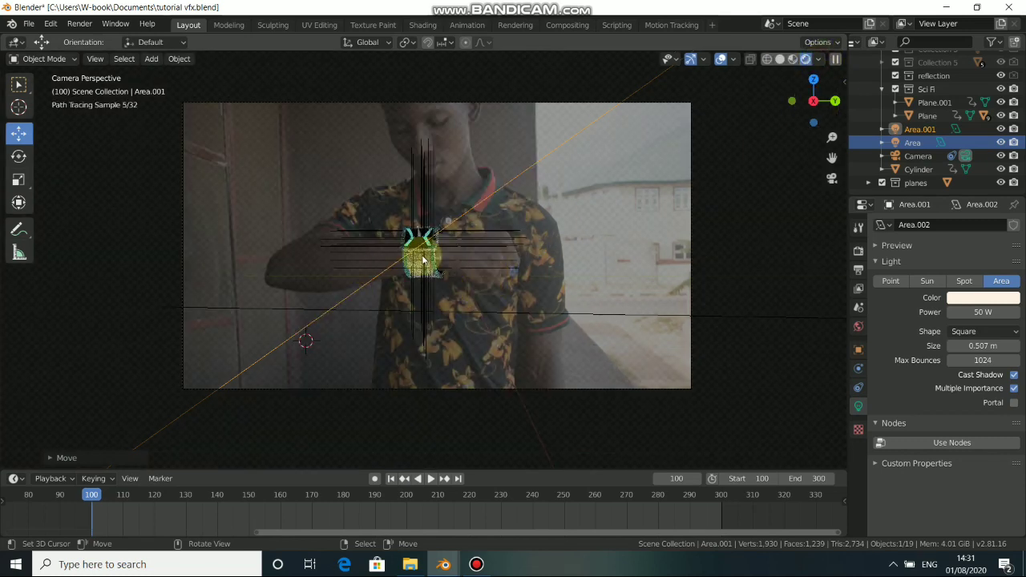
{"action": "left_click", "coordinate": [81, 24]}
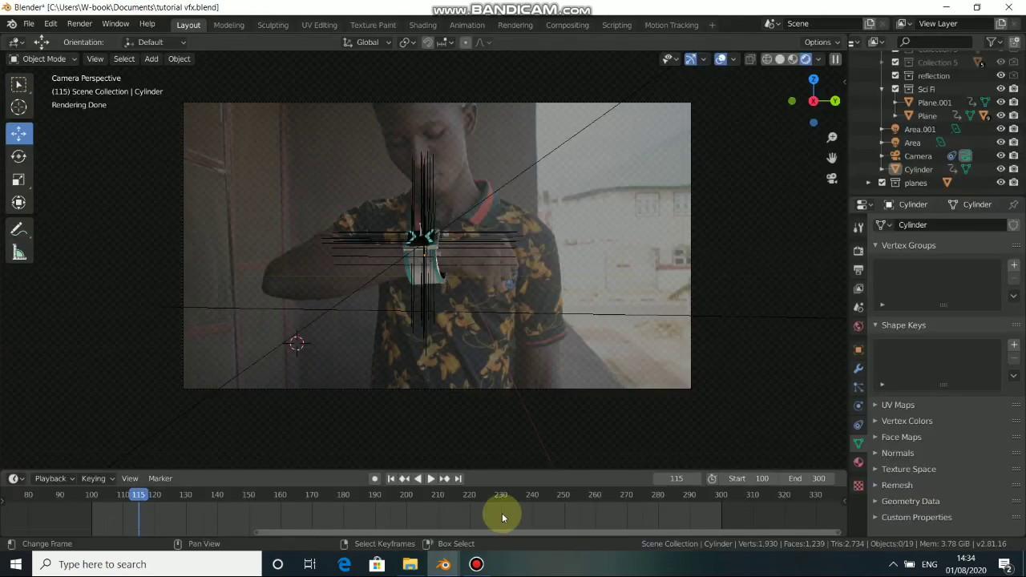
Inspect the rendered camera preview up close at the current frame and again at frame 246.
{"action": "scroll", "coordinate": [417, 375], "scroll_direction": "up", "scroll_amount": 5}
{"action": "scroll", "coordinate": [451, 305], "scroll_direction": "down", "scroll_amount": 6}
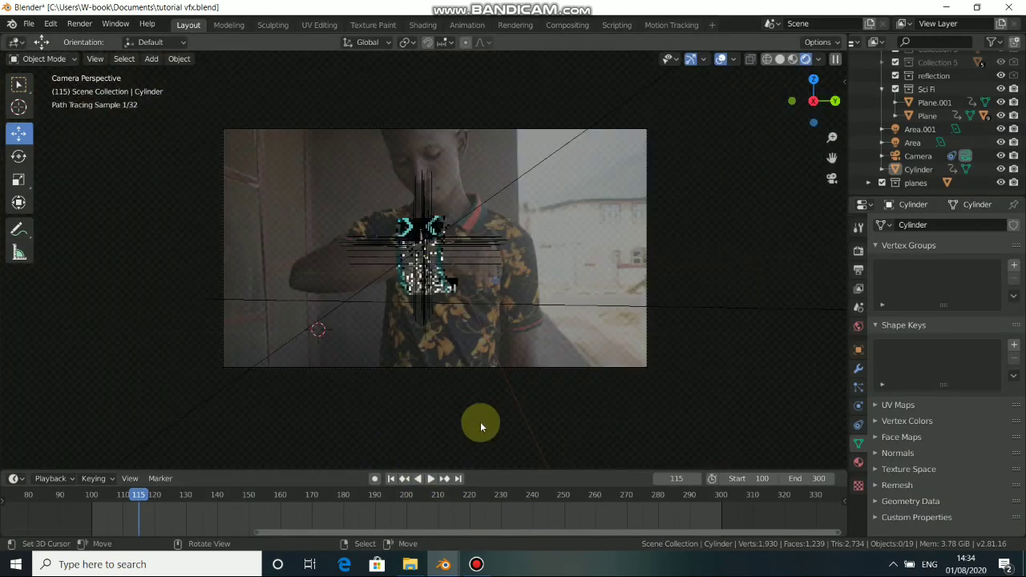
{"action": "left_click", "coordinate": [553, 521]}
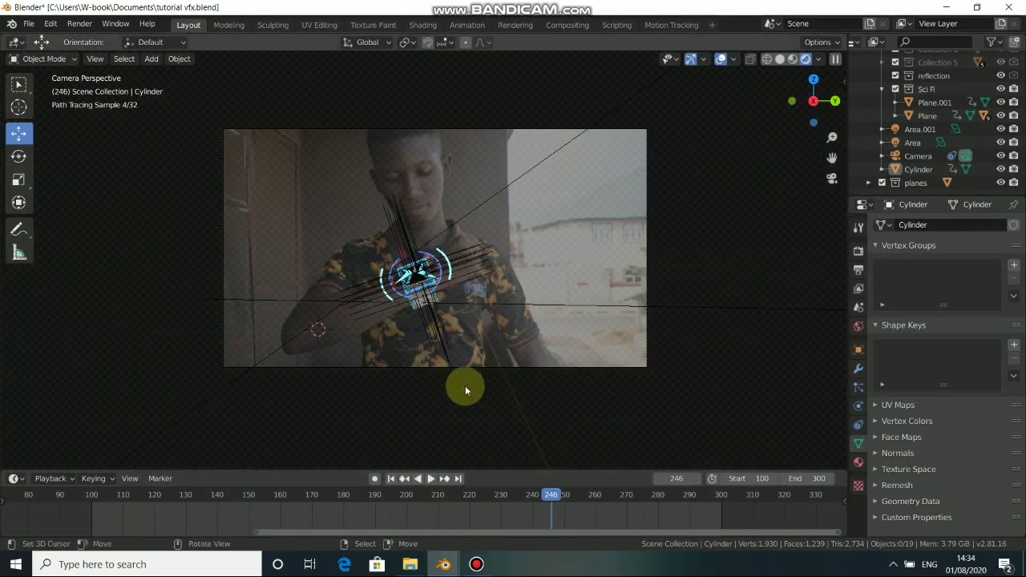
{"action": "scroll", "coordinate": [462, 378], "scroll_direction": "up", "scroll_amount": 4}
{"action": "scroll", "coordinate": [460, 375], "scroll_direction": "down", "scroll_amount": 4}
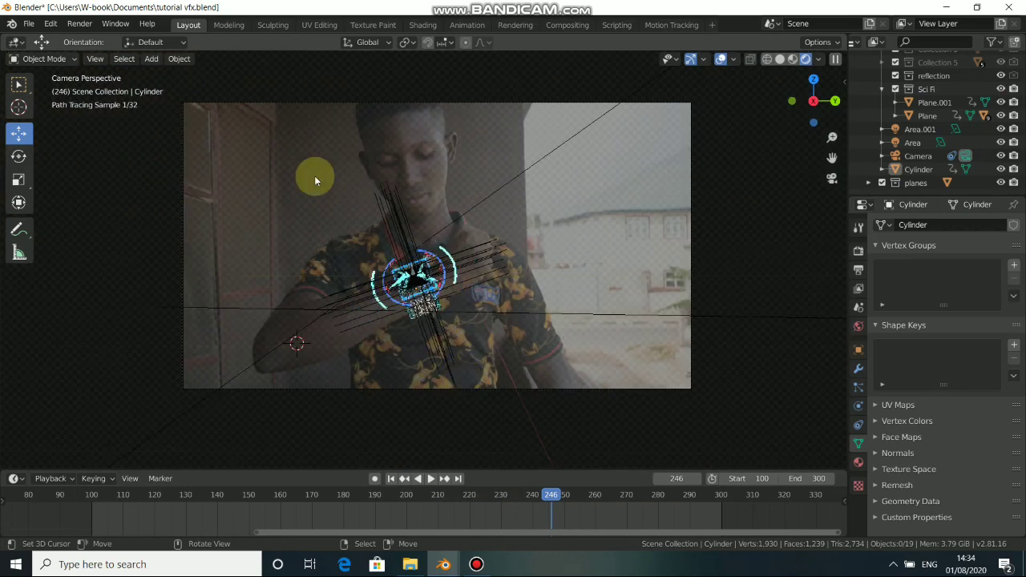
Preview the wristband at other frames, then render a still image of frame 238.
{"action": "scroll", "coordinate": [449, 333], "scroll_direction": "up", "scroll_amount": 4}
{"action": "scroll", "coordinate": [440, 319], "scroll_direction": "up", "scroll_amount": 2}
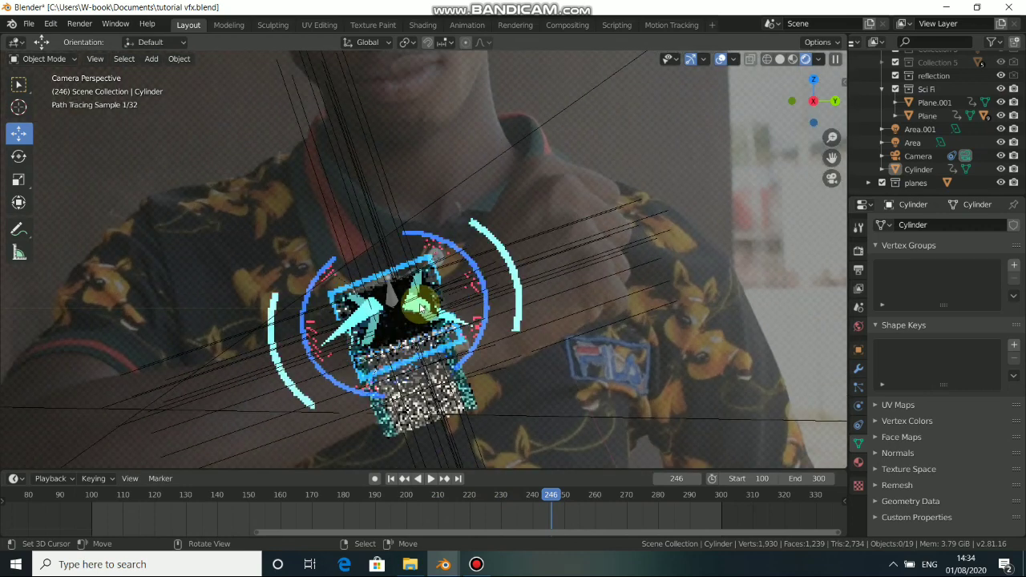
{"action": "scroll", "coordinate": [421, 309], "scroll_direction": "down", "scroll_amount": 2}
{"action": "left_click", "coordinate": [609, 516]}
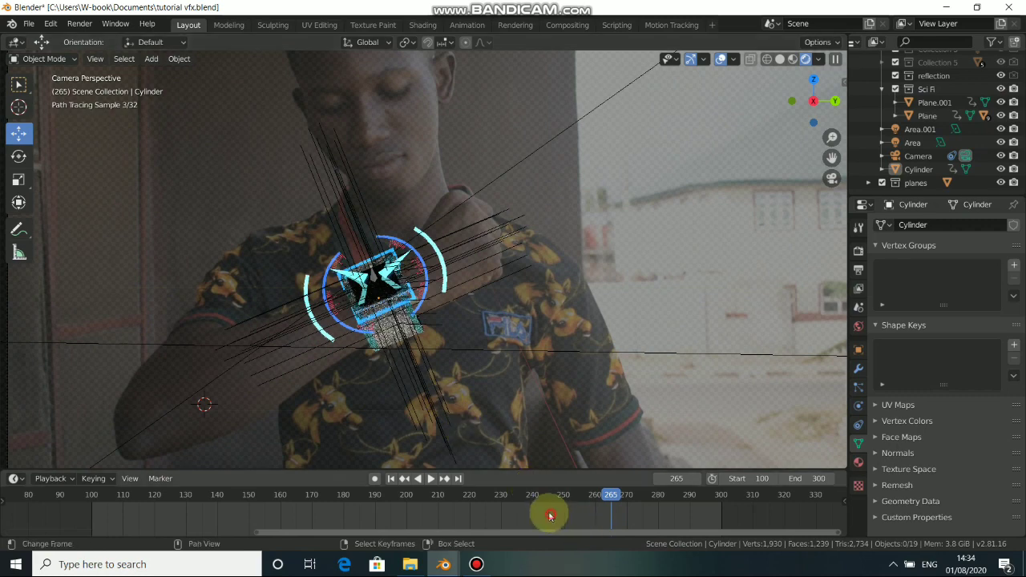
{"action": "left_click_drag", "start_coordinate": [550, 516], "coordinate": [525, 503]}
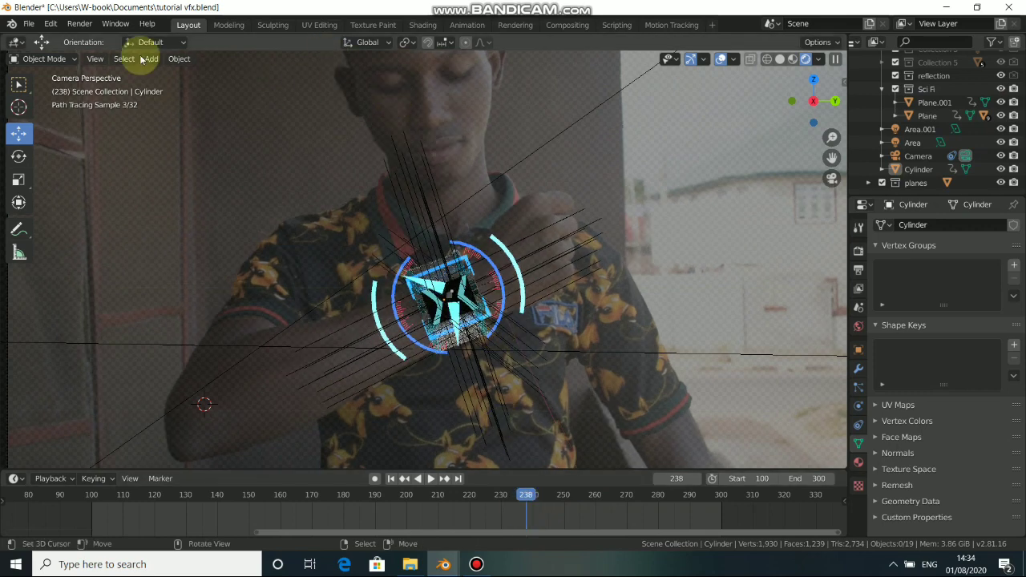
{"action": "left_click", "coordinate": [80, 24]}
{"action": "left_click", "coordinate": [88, 40]}
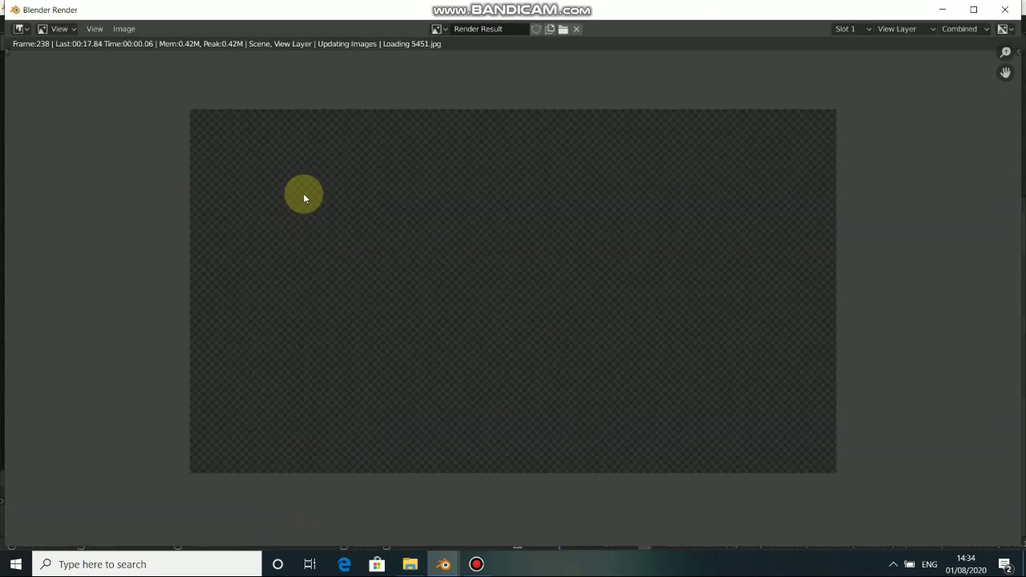
{"action": "left_click", "coordinate": [476, 564]}
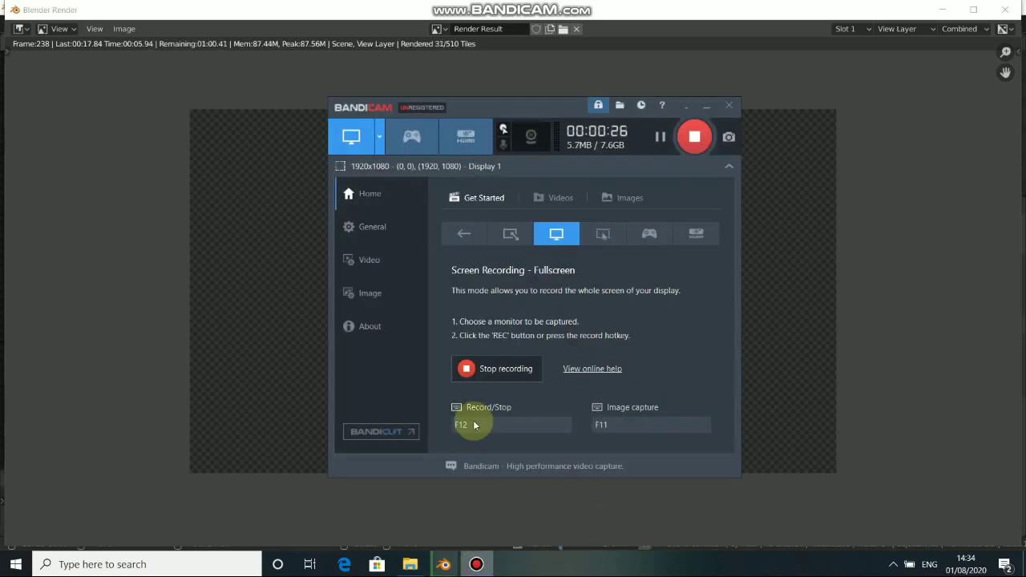
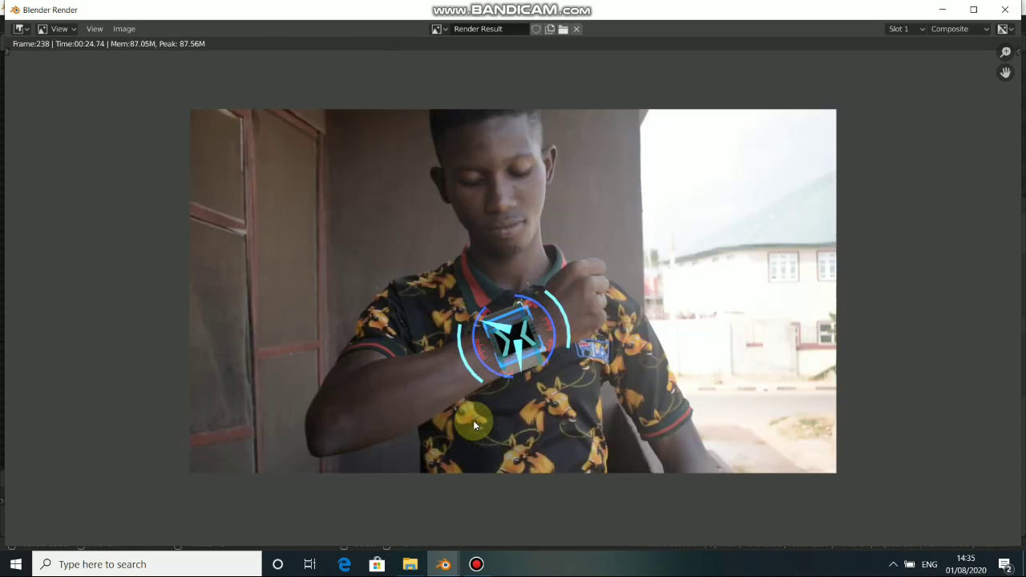
Switch to the compositing workspace and spread out the Movie Clip, Render Layers and Alpha Over nodes to make room between them.
{"action": "left_click", "coordinate": [940, 11]}
{"action": "left_click", "coordinate": [571, 25]}
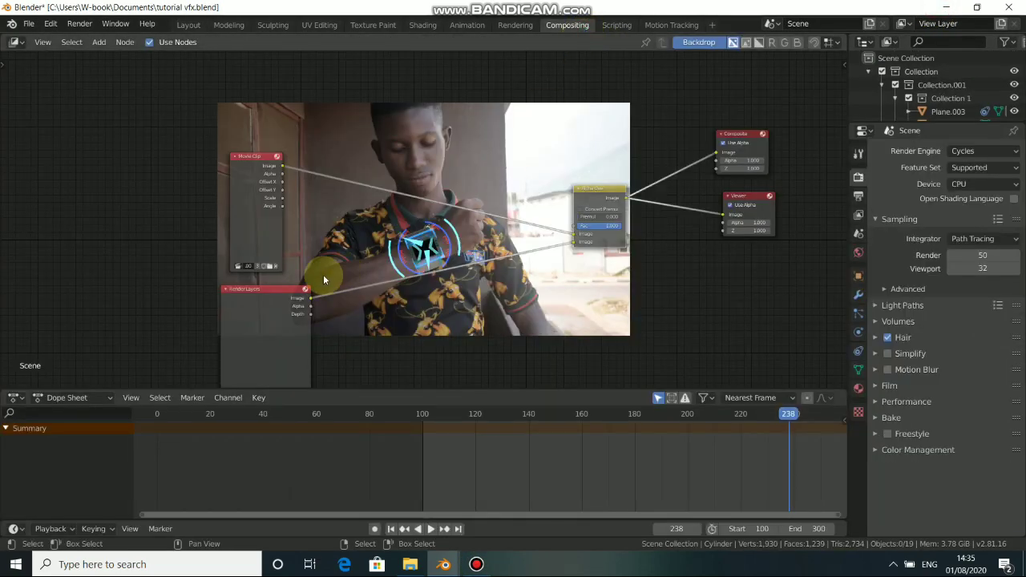
{"action": "left_click_drag", "start_coordinate": [268, 305], "coordinate": [241, 307]}
{"action": "left_click", "coordinate": [606, 195]}
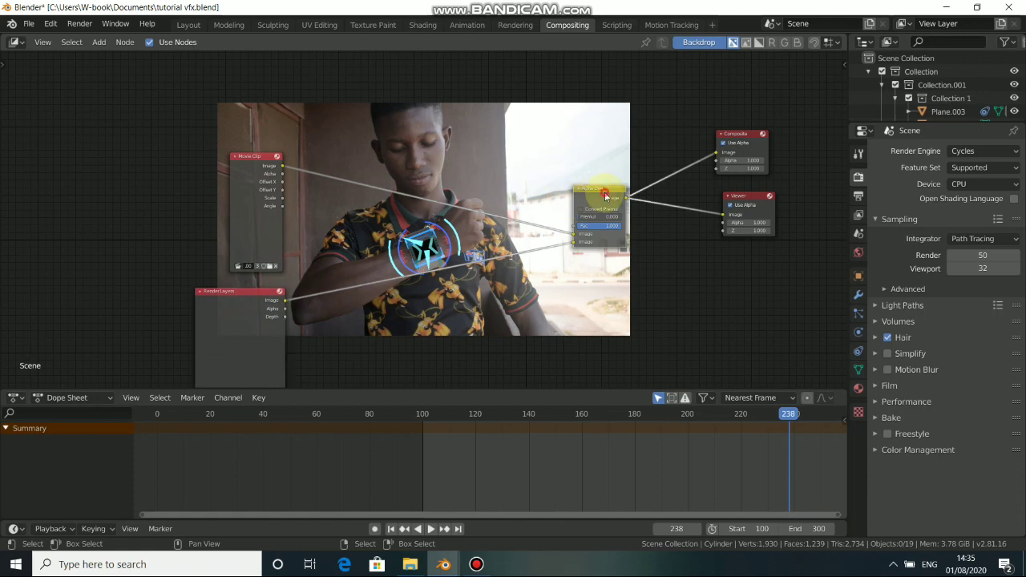
{"action": "left_click_drag", "start_coordinate": [605, 195], "coordinate": [563, 186]}
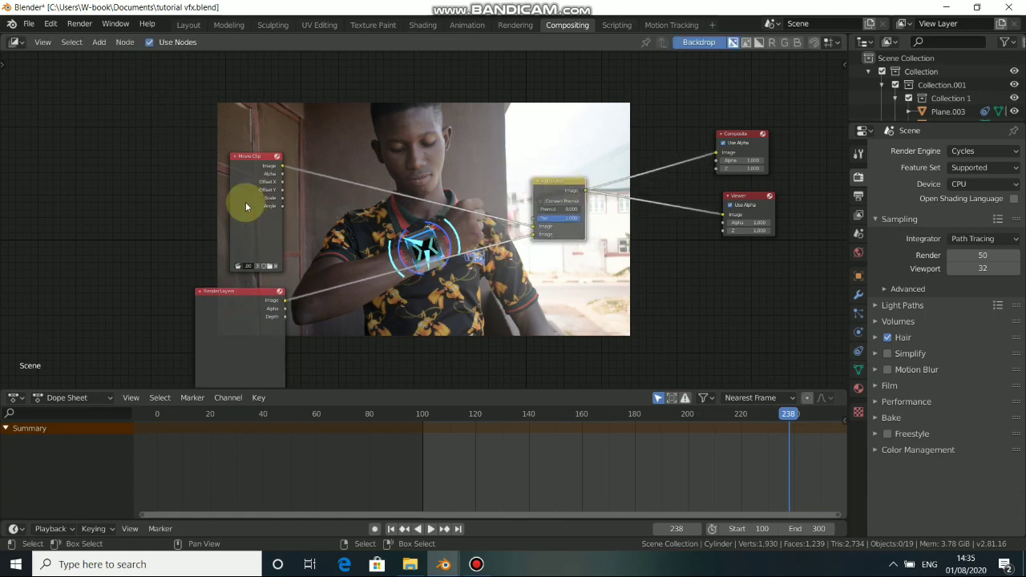
{"action": "left_click_drag", "start_coordinate": [246, 206], "coordinate": [121, 237]}
{"action": "middle_click_drag", "start_coordinate": [297, 236], "coordinate": [469, 208]}
{"action": "left_click_drag", "start_coordinate": [413, 272], "coordinate": [266, 339]}
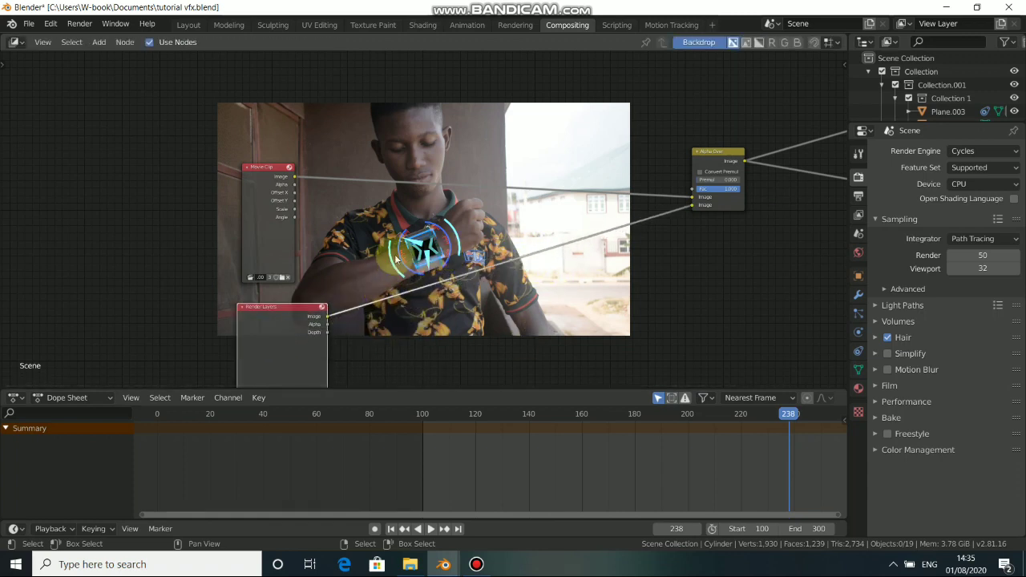
{"action": "scroll", "coordinate": [401, 250], "scroll_direction": "up", "scroll_amount": 1}
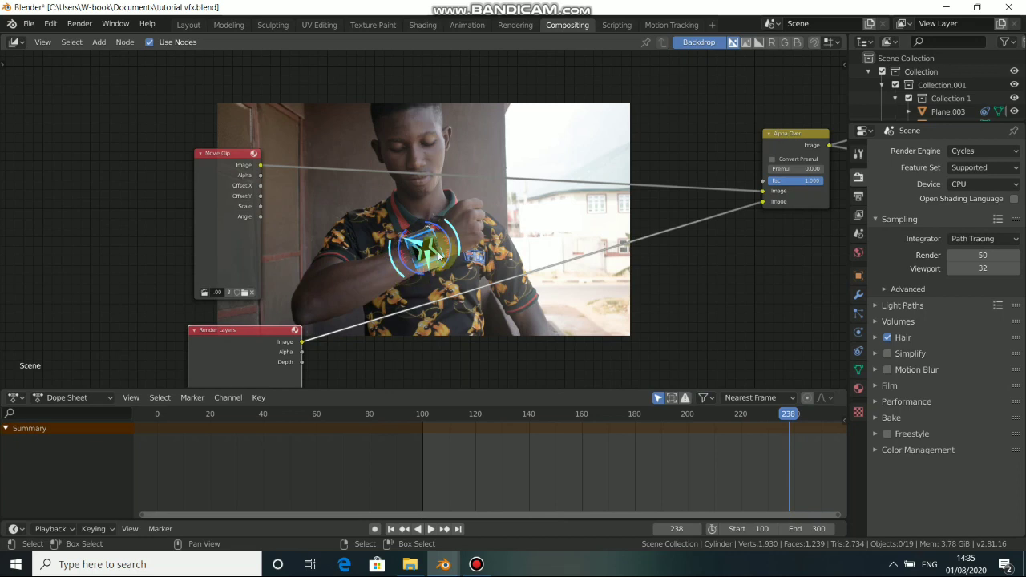
{"action": "left_click_drag", "start_coordinate": [240, 347], "coordinate": [249, 344]}
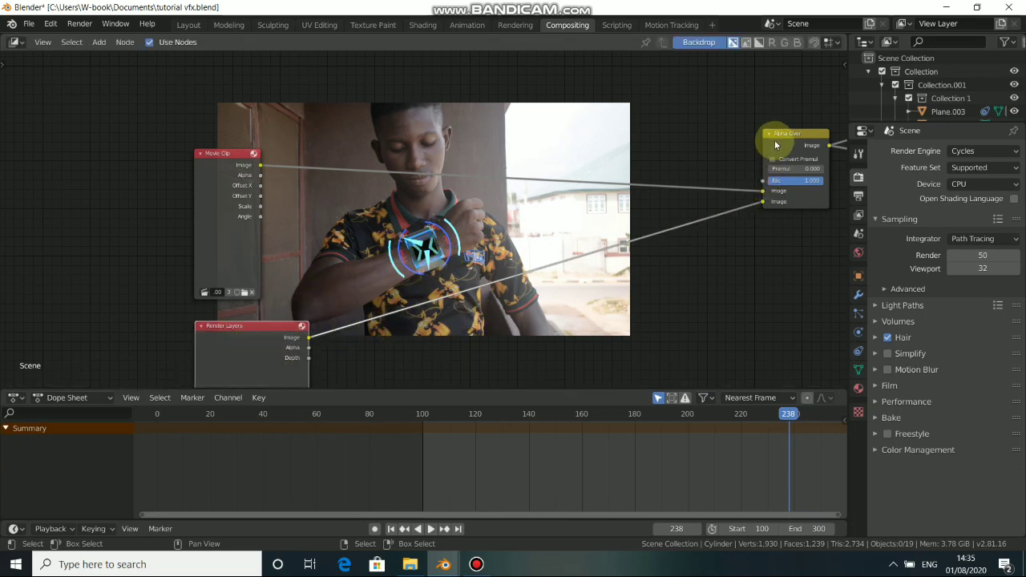
{"action": "left_click_drag", "start_coordinate": [774, 139], "coordinate": [732, 144]}
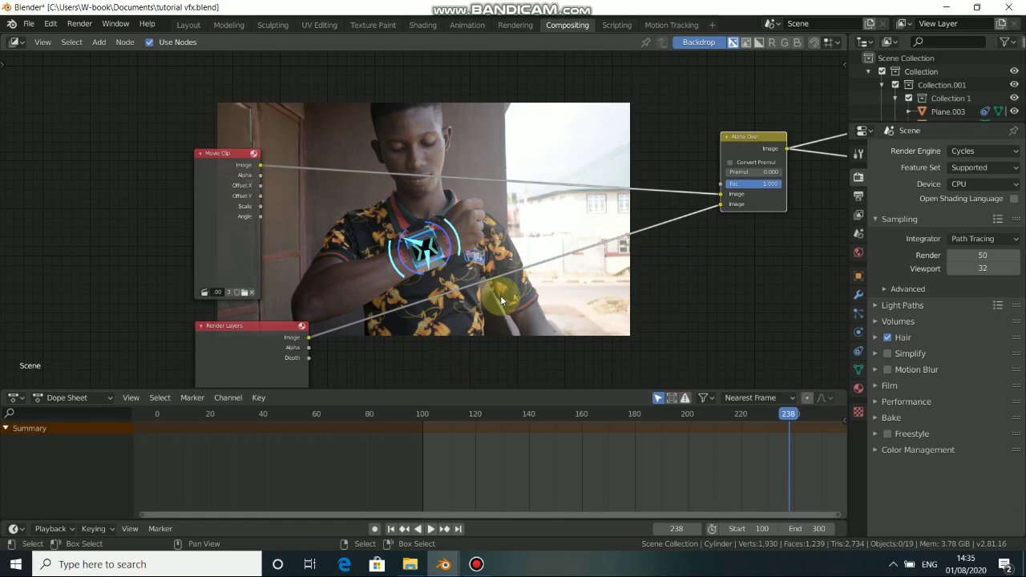
Insert a Glare node between the Render Layers and Alpha Over nodes and set its type to Fog Glow.
{"action": "key", "text": "shift+a"}
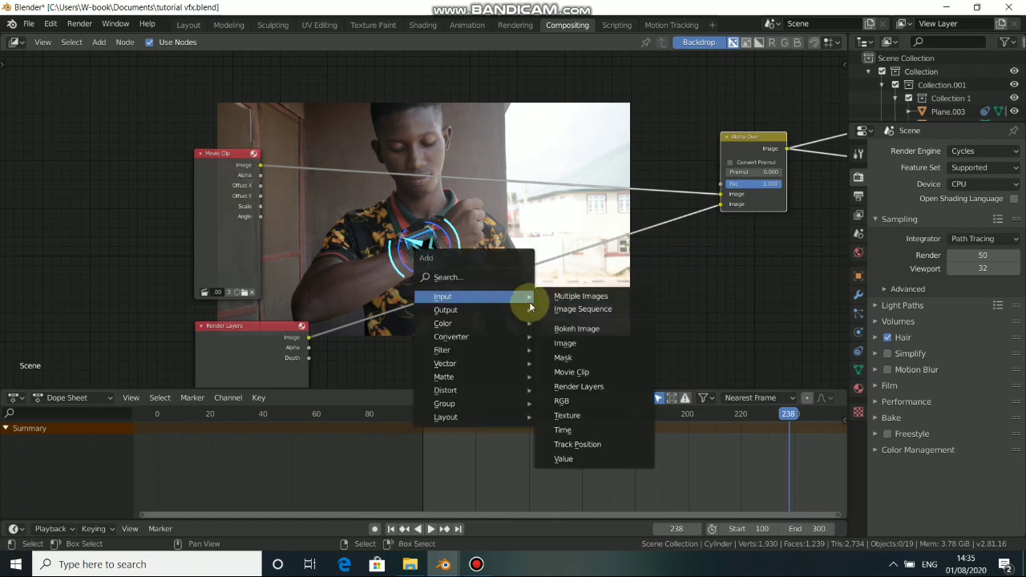
{"action": "mouse_move", "coordinate": [450, 337]}
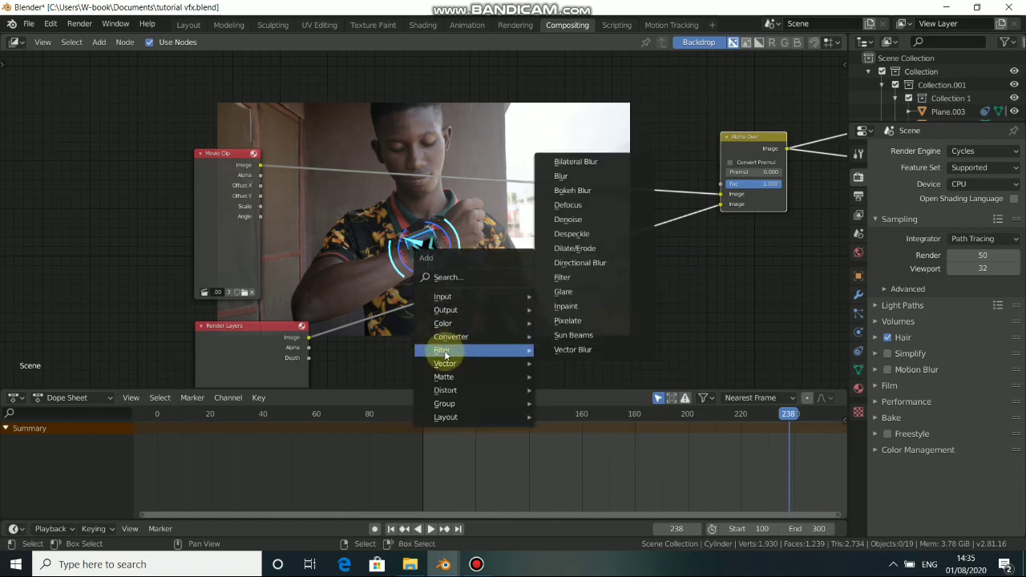
{"action": "left_click", "coordinate": [576, 291]}
{"action": "left_click", "coordinate": [505, 300]}
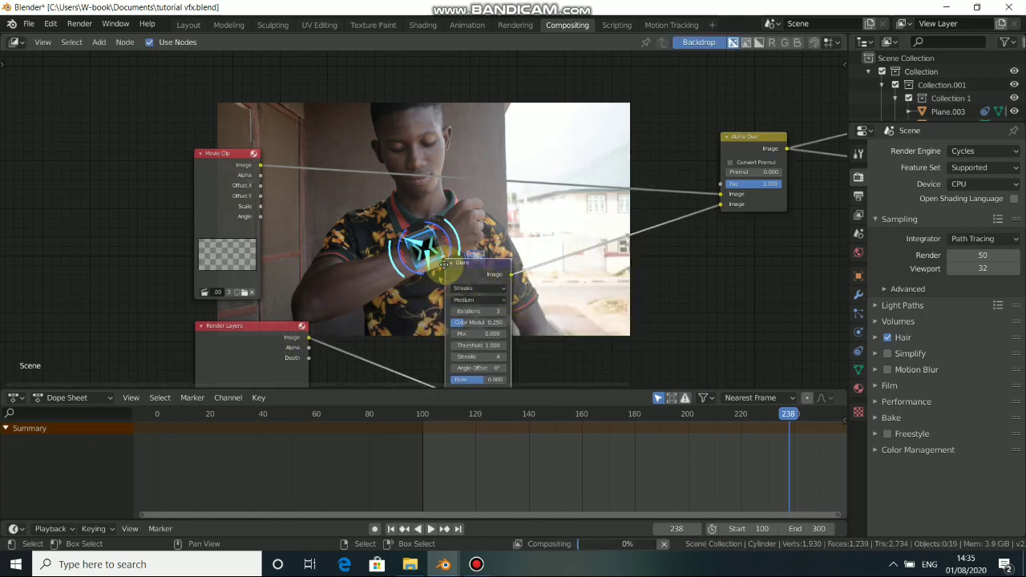
{"action": "middle_click_drag", "start_coordinate": [232, 351], "coordinate": [332, 285]}
{"action": "left_click_drag", "start_coordinate": [331, 285], "coordinate": [346, 285]}
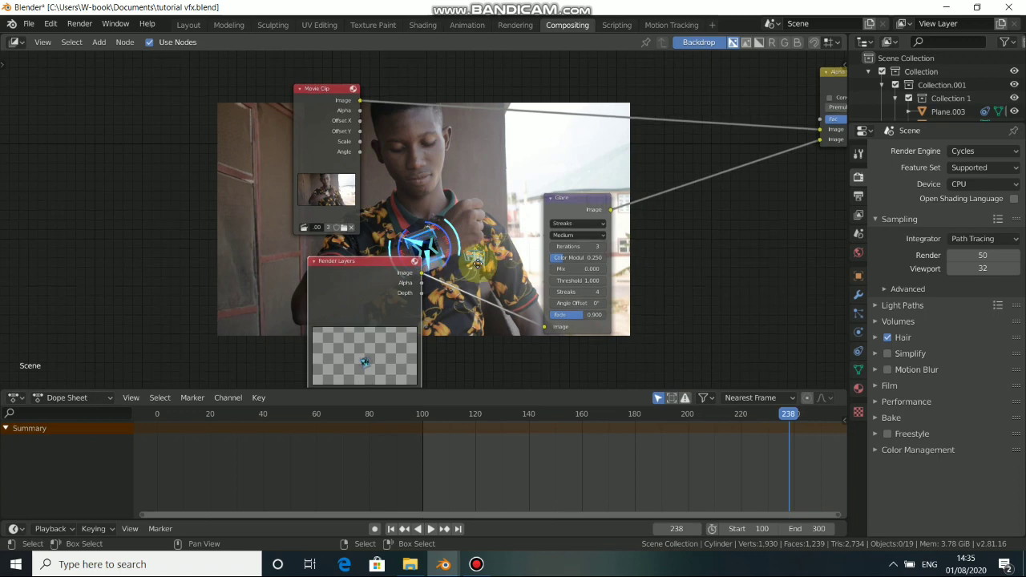
{"action": "middle_click_drag", "start_coordinate": [481, 263], "coordinate": [426, 282]}
{"action": "left_click", "coordinate": [538, 244]}
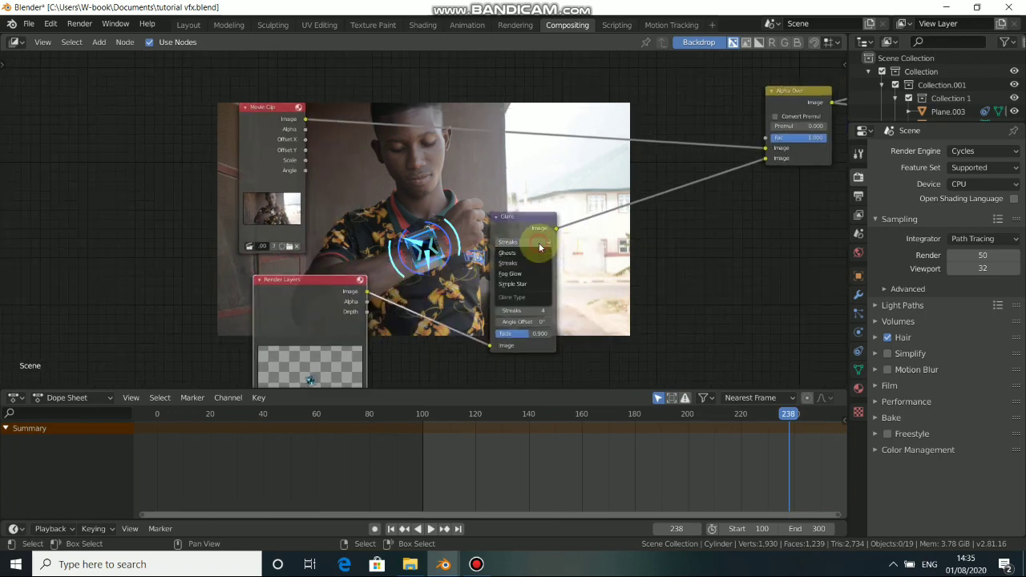
{"action": "left_click", "coordinate": [517, 275]}
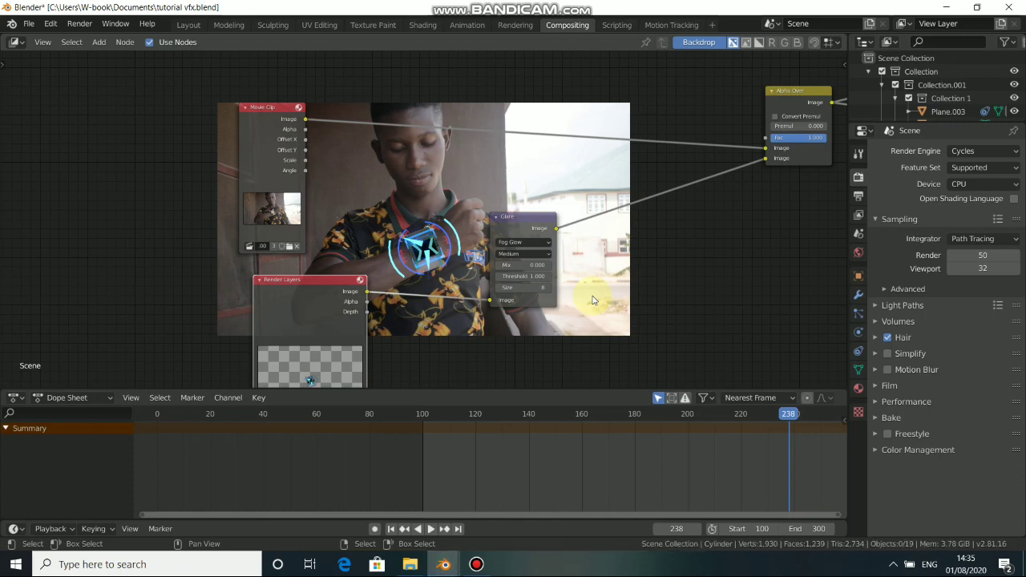
Insert a Gamma node between the Movie Clip and Alpha Over nodes and set its gamma to 1.300.
{"action": "scroll", "coordinate": [593, 300], "scroll_direction": "up", "scroll_amount": 1}
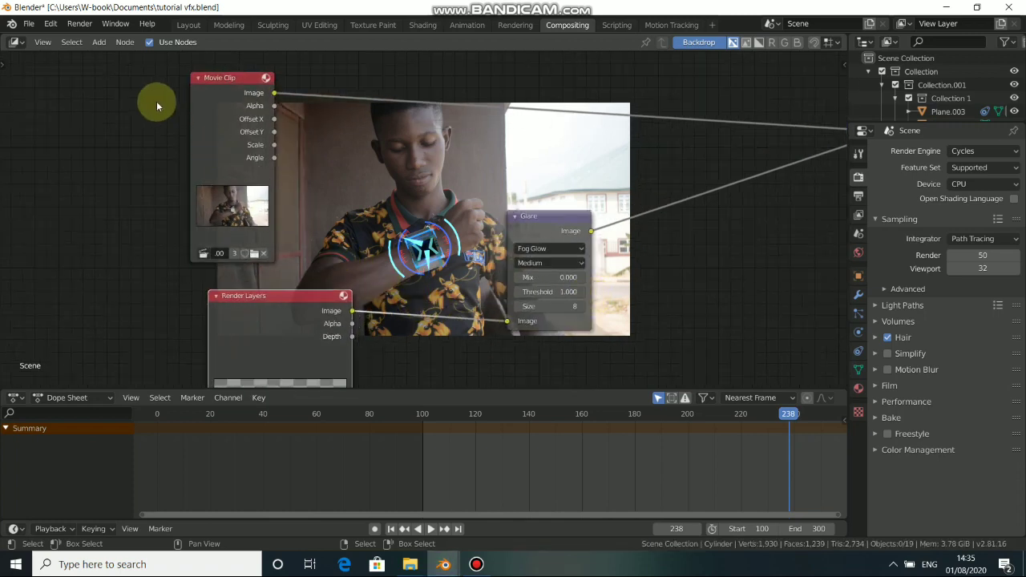
{"action": "key", "text": "shift+a"}
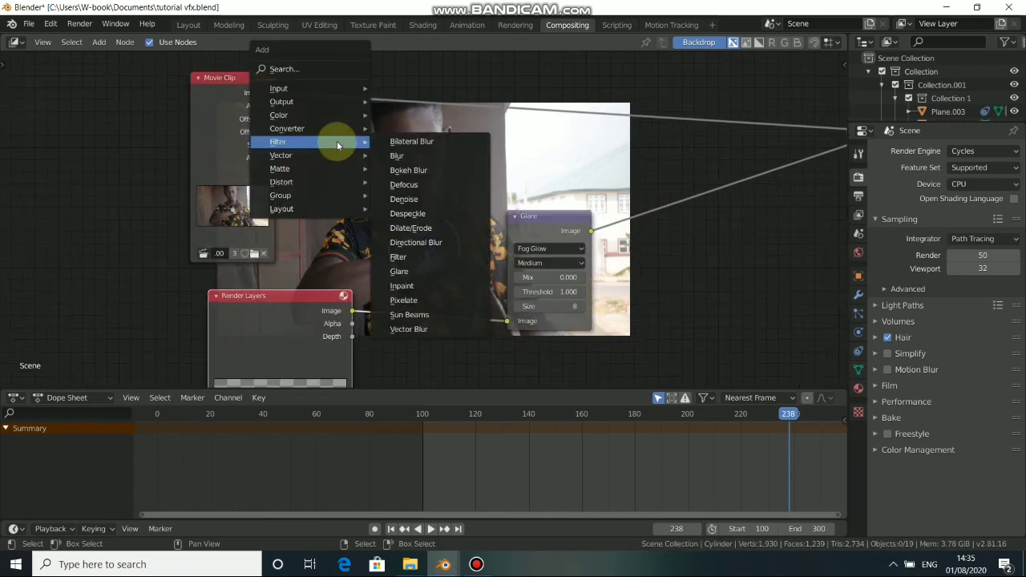
{"action": "mouse_move", "coordinate": [305, 115]}
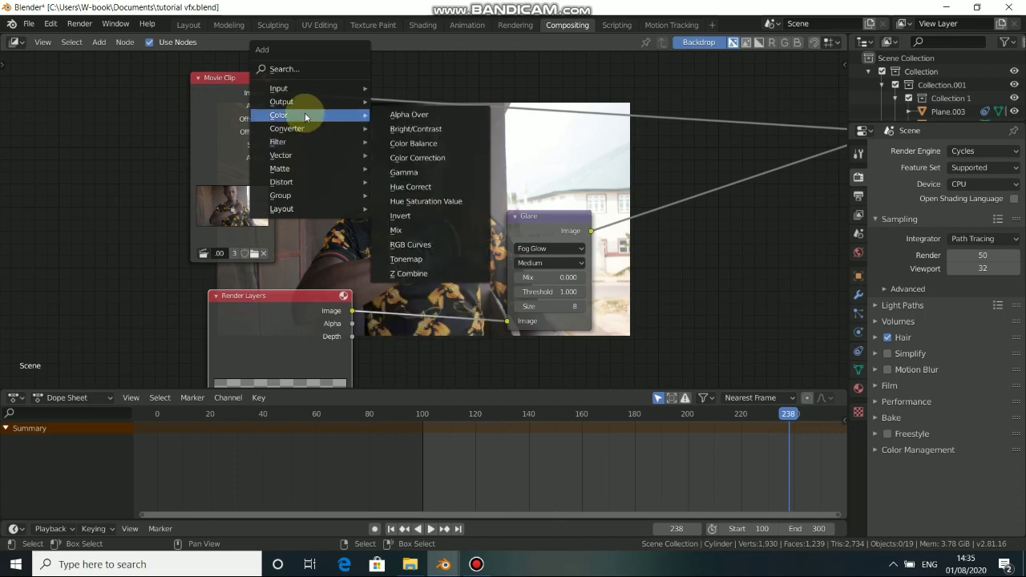
{"action": "left_click", "coordinate": [404, 172]}
{"action": "left_click", "coordinate": [352, 108]}
{"action": "scroll", "coordinate": [439, 133], "scroll_direction": "up", "scroll_amount": 5}
{"action": "middle_click_drag", "start_coordinate": [411, 120], "coordinate": [434, 198]}
{"action": "left_click_drag", "start_coordinate": [438, 187], "coordinate": [465, 183]}
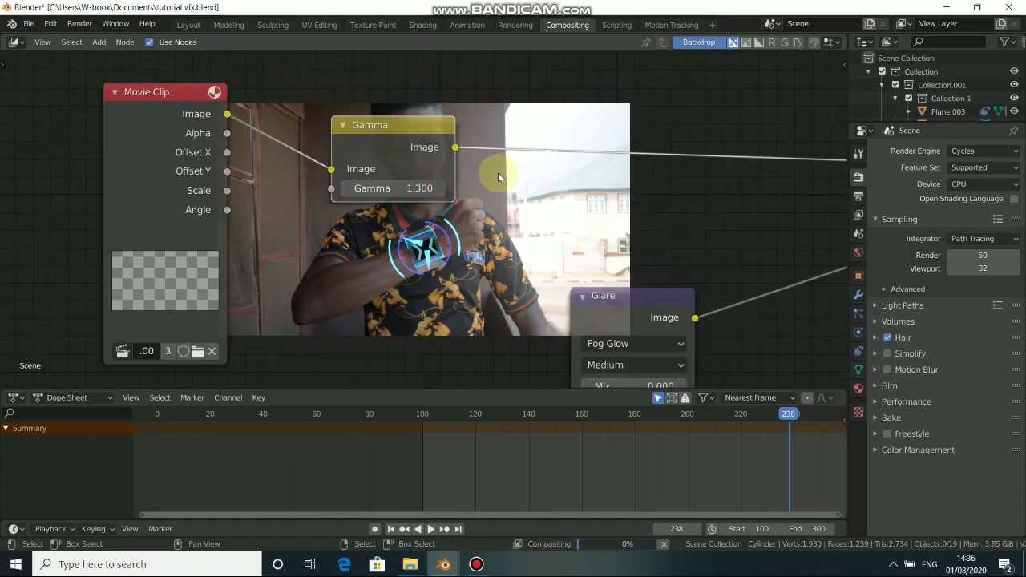
{"action": "middle_click_drag", "start_coordinate": [471, 173], "coordinate": [402, 174]}
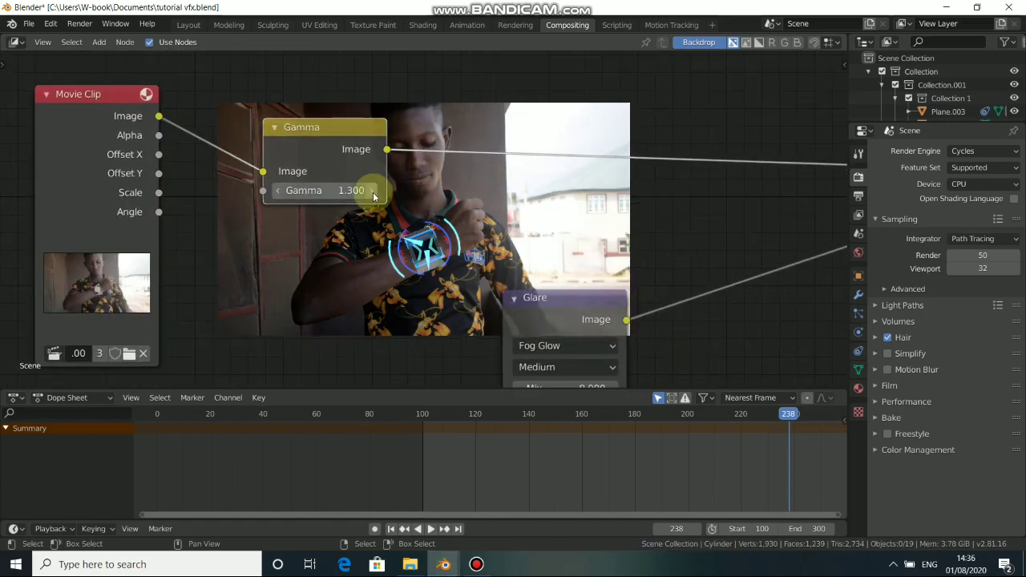
{"action": "scroll", "coordinate": [433, 337], "scroll_direction": "down", "scroll_amount": 3}
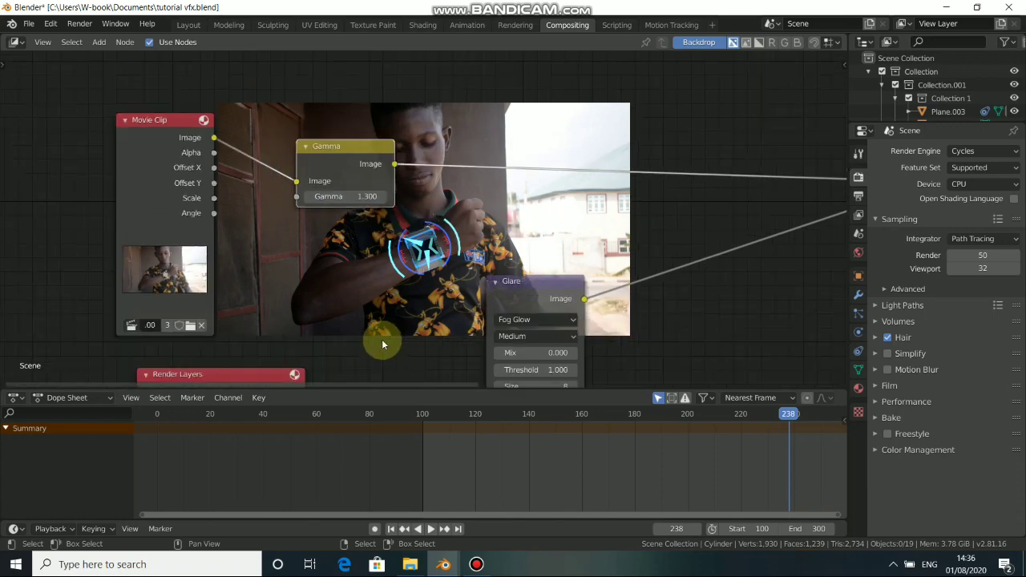
Set the Glare node's threshold to 0 and check the glow on the wristband in the backdrop.
{"action": "left_click_drag", "start_coordinate": [512, 278], "coordinate": [540, 263]}
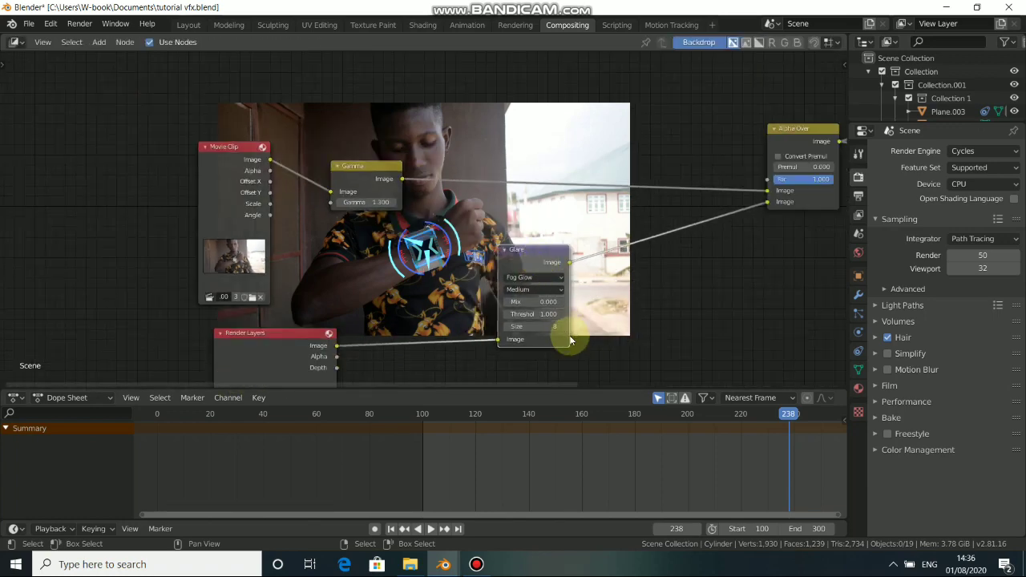
{"action": "middle_click_drag", "start_coordinate": [602, 316], "coordinate": [584, 308]}
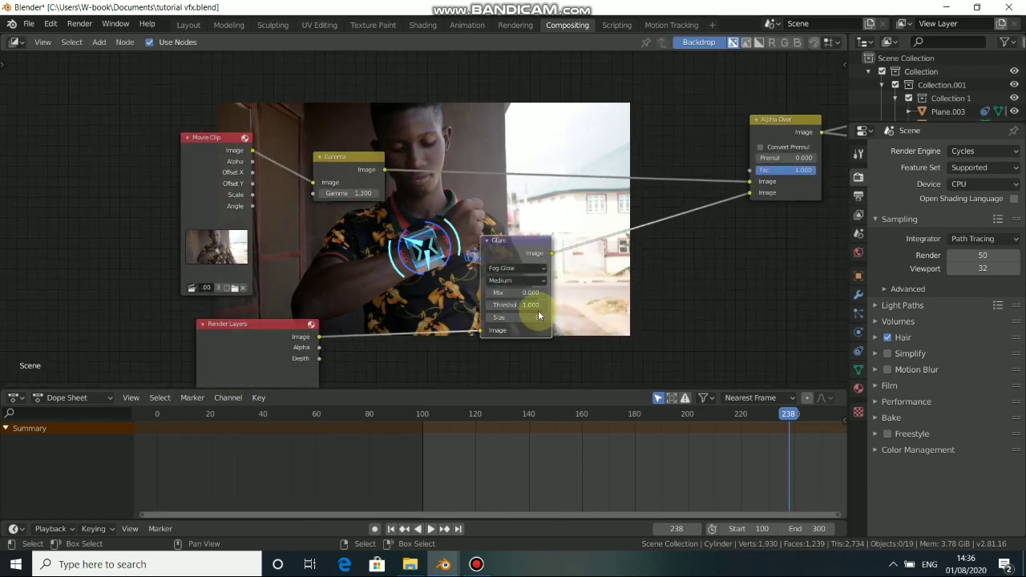
{"action": "left_click_drag", "start_coordinate": [531, 305], "coordinate": [481, 305]}
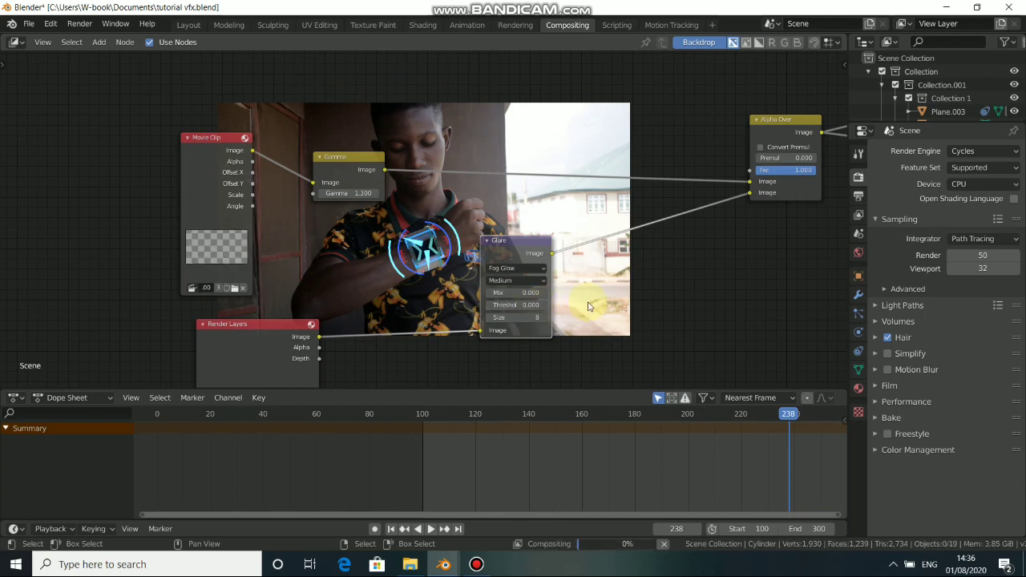
{"action": "scroll", "coordinate": [588, 306], "scroll_direction": "up", "scroll_amount": 4}
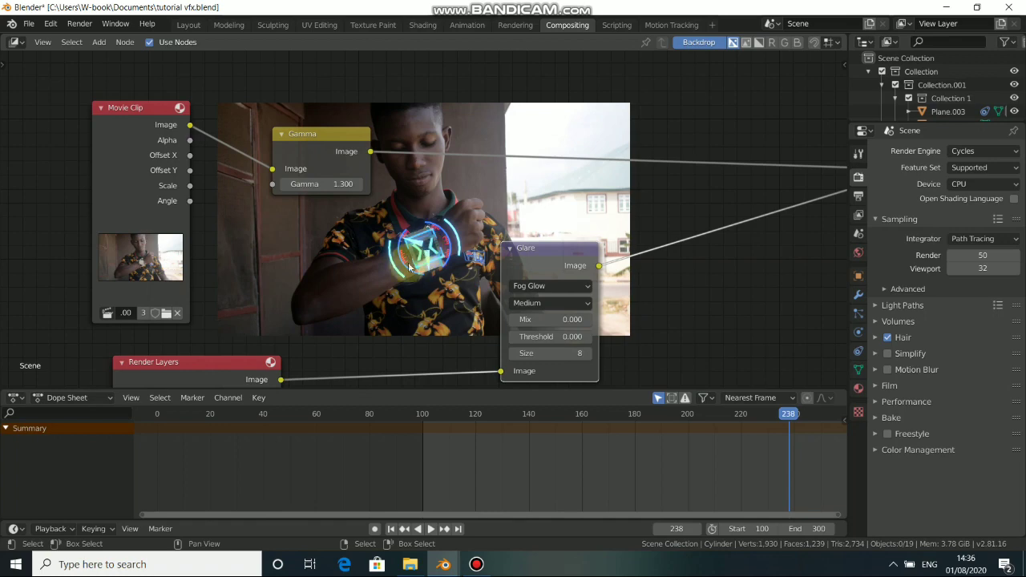
{"action": "scroll", "coordinate": [412, 286], "scroll_direction": "down", "scroll_amount": 2}
{"action": "scroll", "coordinate": [412, 285], "scroll_direction": "down", "scroll_amount": 2}
Move the Glare and Render Layers nodes closer to the Alpha Over node.
{"action": "left_click_drag", "start_coordinate": [290, 331], "coordinate": [361, 325]}
{"action": "left_click_drag", "start_coordinate": [501, 238], "coordinate": [652, 217]}
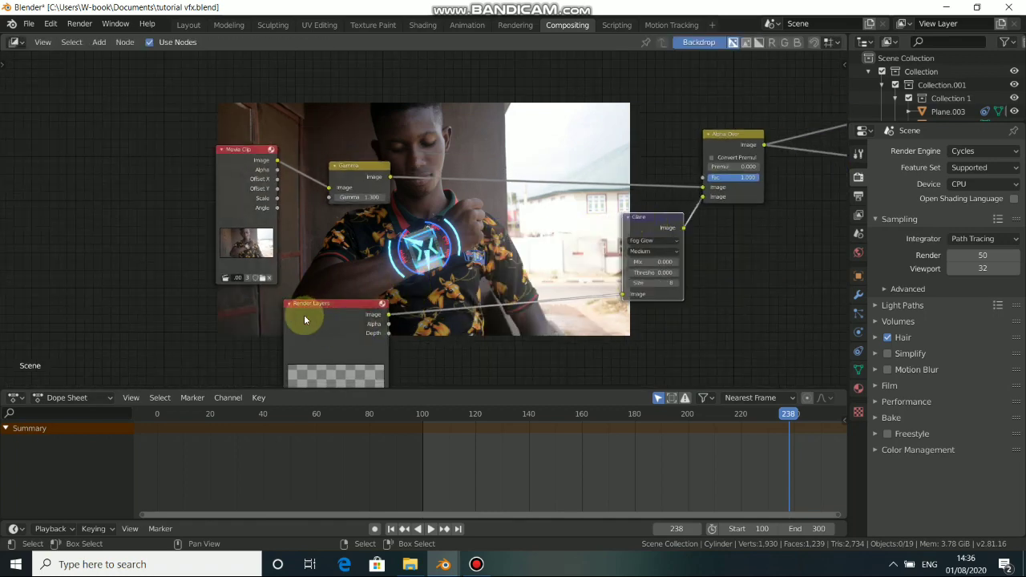
{"action": "left_click_drag", "start_coordinate": [317, 321], "coordinate": [518, 299]}
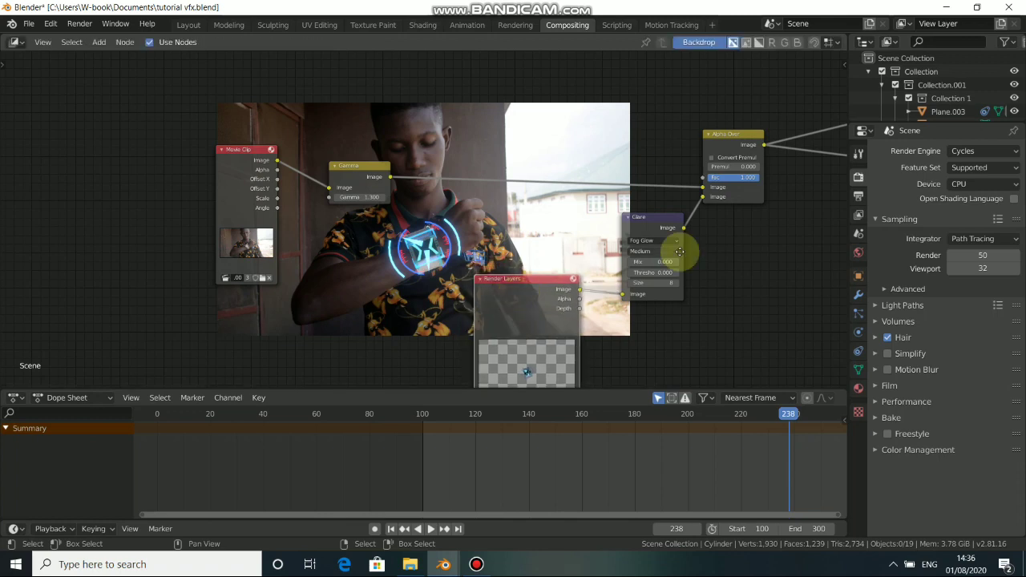
{"action": "middle_click_drag", "start_coordinate": [677, 258], "coordinate": [353, 300]}
{"action": "left_click_drag", "start_coordinate": [397, 192], "coordinate": [387, 190]}
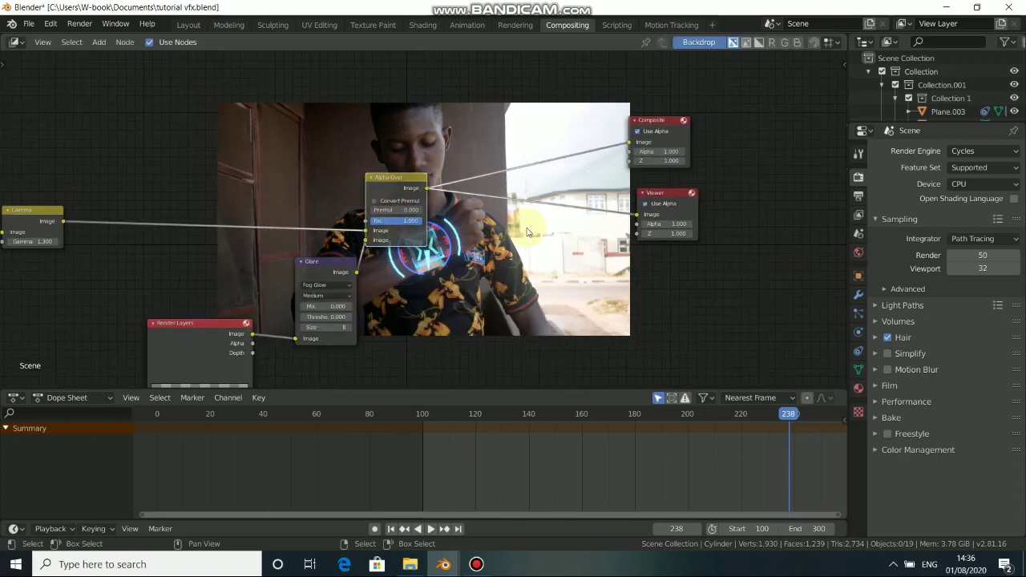
Insert a Color Balance node after the Alpha Over node and feed its image output to both the Composite and Viewer nodes.
{"action": "key", "text": "shift+a"}
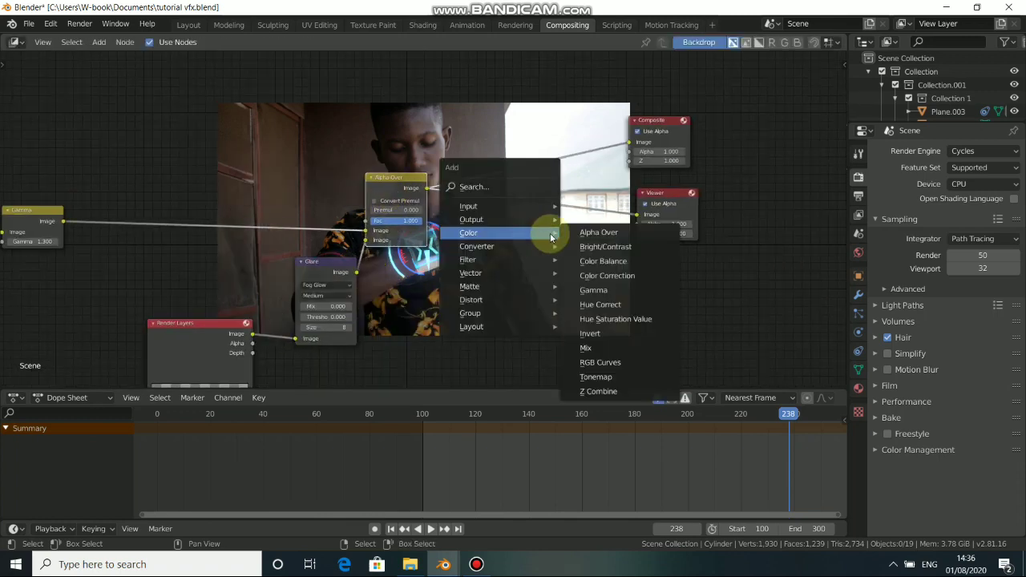
{"action": "left_click", "coordinate": [605, 261]}
{"action": "left_click", "coordinate": [463, 157]}
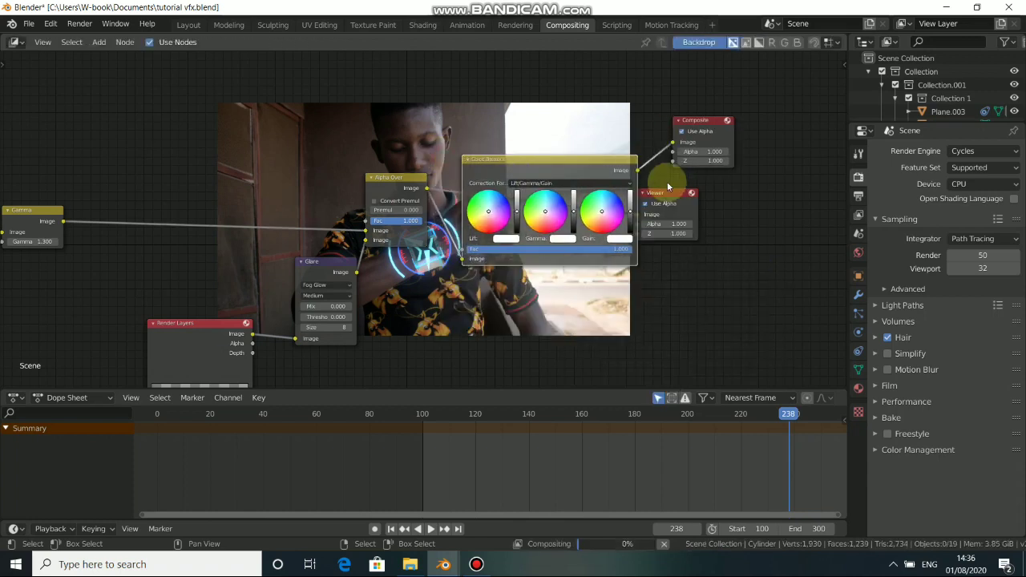
{"action": "left_click_drag", "start_coordinate": [671, 193], "coordinate": [711, 189]}
{"action": "left_click_drag", "start_coordinate": [637, 170], "coordinate": [680, 210]}
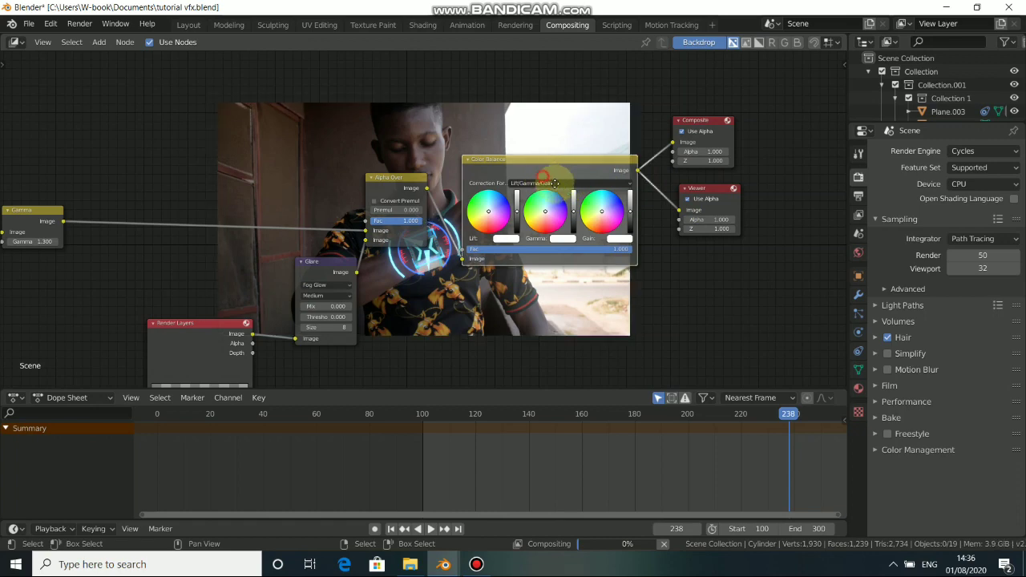
Shift the Color Balance node's gamma color slightly toward light cyan.
{"action": "scroll", "coordinate": [550, 270], "scroll_direction": "up", "scroll_amount": 3}
{"action": "middle_click_drag", "start_coordinate": [708, 131], "coordinate": [691, 145]}
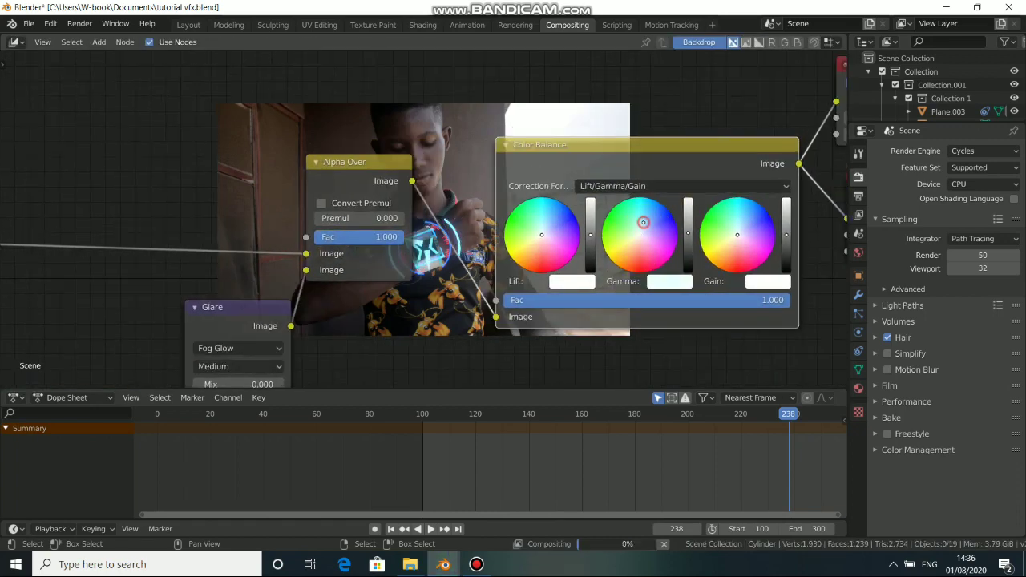
{"action": "middle_click_drag", "start_coordinate": [289, 377], "coordinate": [250, 371]}
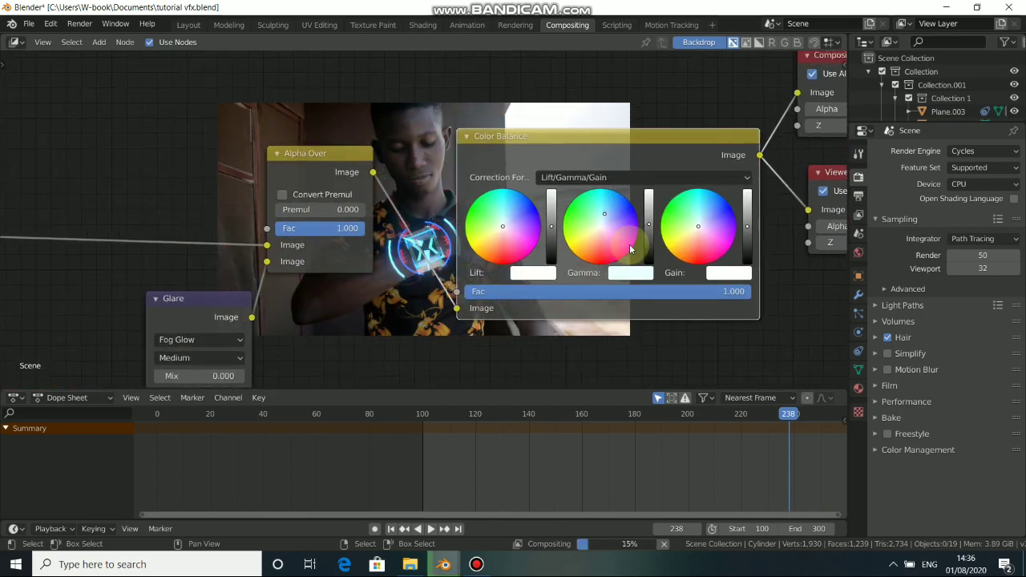
{"action": "scroll", "coordinate": [630, 245], "scroll_direction": "up", "scroll_amount": 1}
{"action": "left_click", "coordinate": [626, 213]}
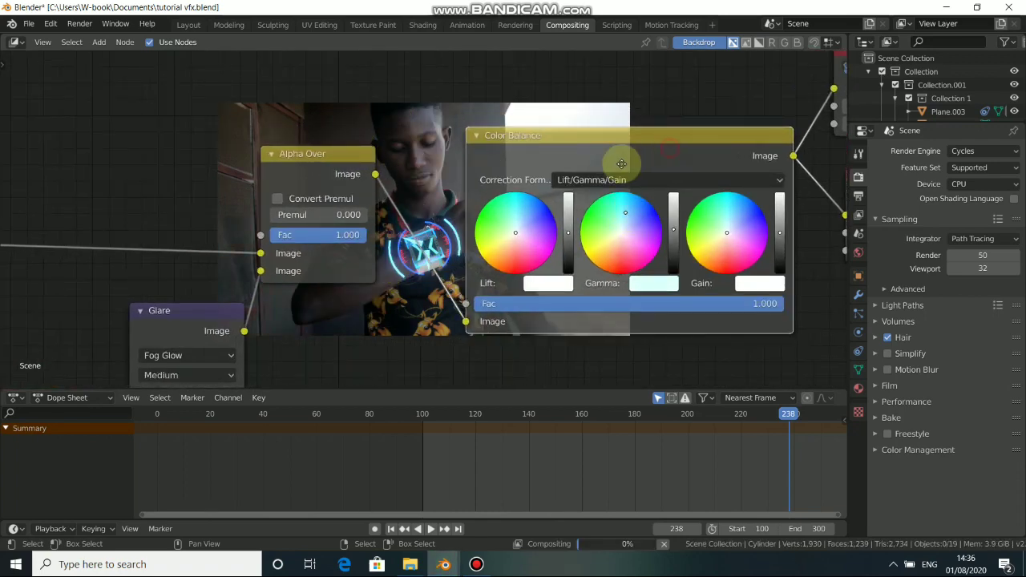
Move the Composite and Viewer nodes farther from the Color Balance node to make room between them.
{"action": "scroll", "coordinate": [670, 184], "scroll_direction": "down", "scroll_amount": 1}
{"action": "scroll", "coordinate": [731, 115], "scroll_direction": "down", "scroll_amount": 2}
{"action": "left_click_drag", "start_coordinate": [697, 120], "coordinate": [791, 122]}
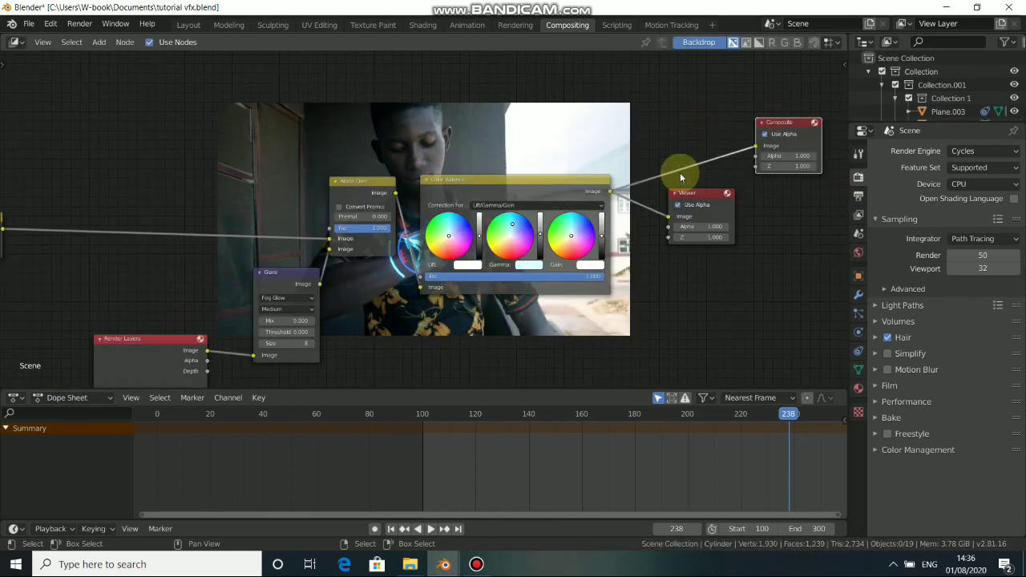
{"action": "left_click_drag", "start_coordinate": [711, 196], "coordinate": [797, 189]}
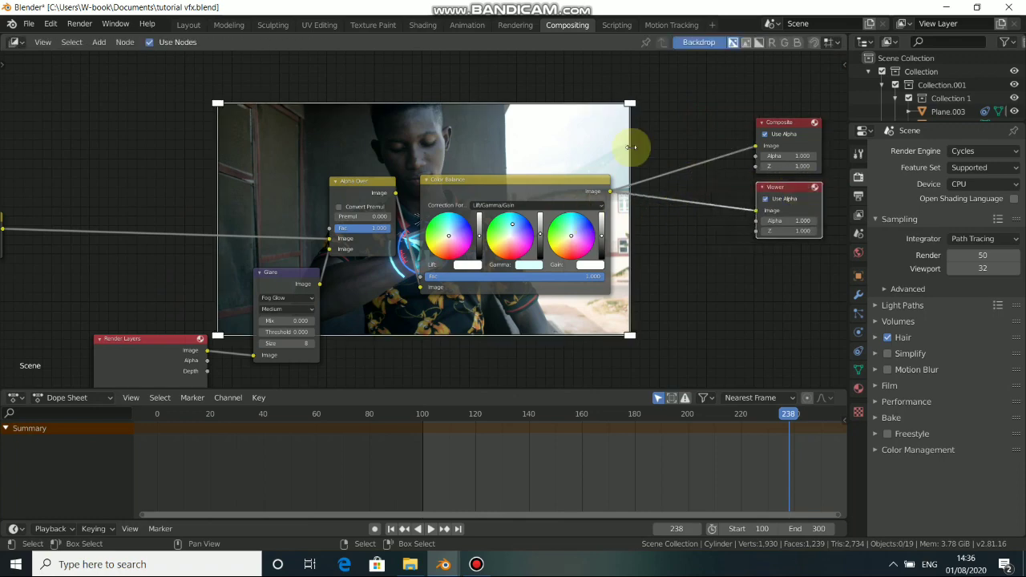
Insert a Hue Saturation Value node after the Color Balance node and feed its image output to both the Composite and Viewer nodes.
{"action": "middle_click_drag", "start_coordinate": [588, 175], "coordinate": [542, 206]}
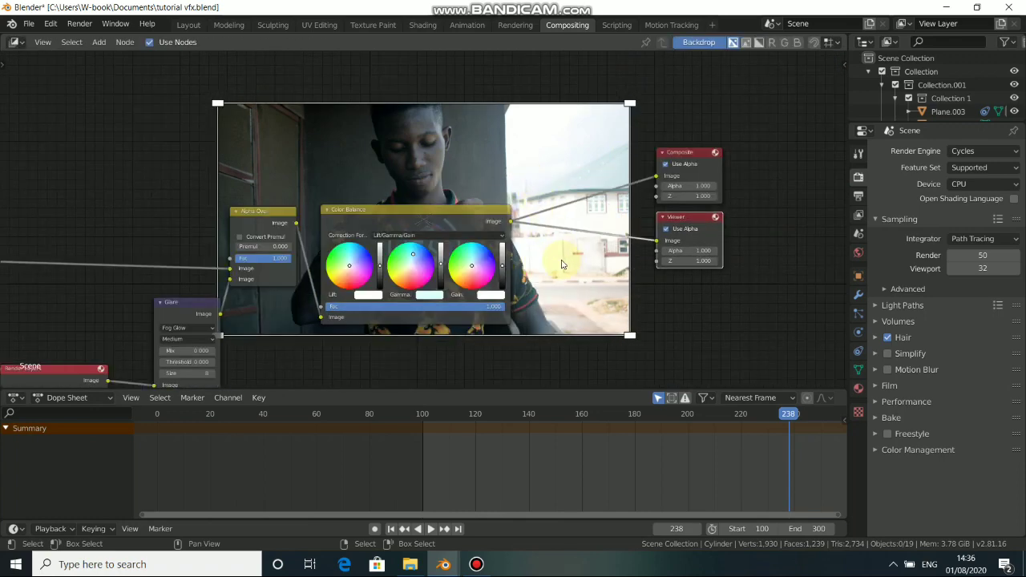
{"action": "key", "text": "shift+a"}
{"action": "mouse_move", "coordinate": [561, 259]}
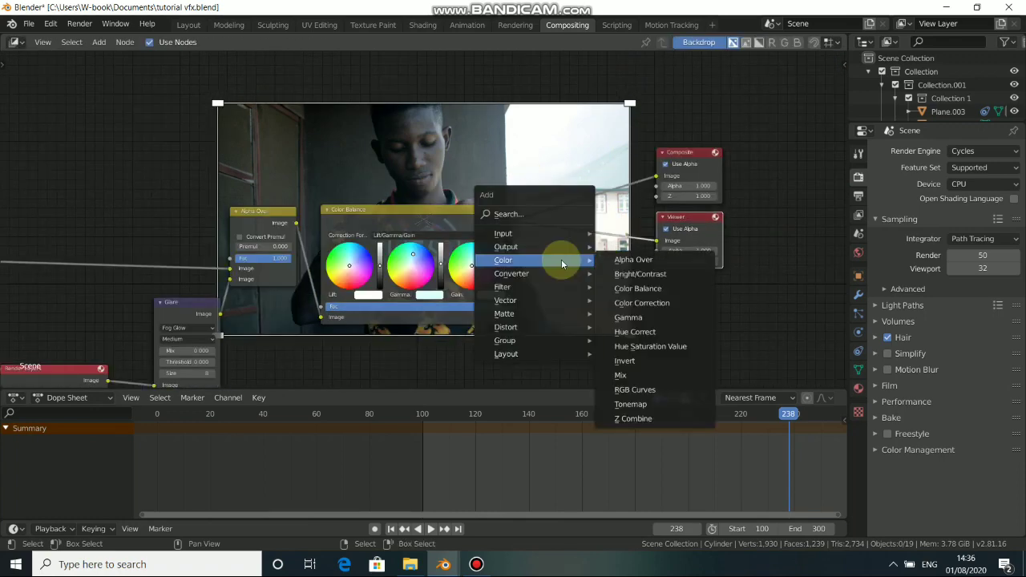
{"action": "left_click", "coordinate": [625, 346]}
{"action": "left_click", "coordinate": [629, 223]}
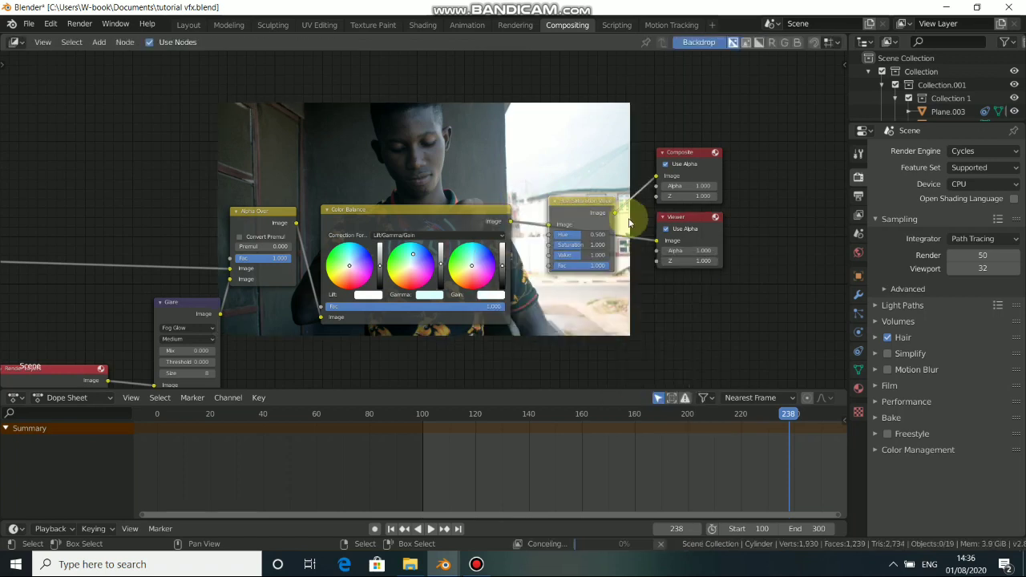
{"action": "left_click_drag", "start_coordinate": [615, 212], "coordinate": [714, 248]}
Set the Hue Saturation Value node's hue to 0.473 and saturation to 1.027.
{"action": "scroll", "coordinate": [716, 280], "scroll_direction": "up", "scroll_amount": 4}
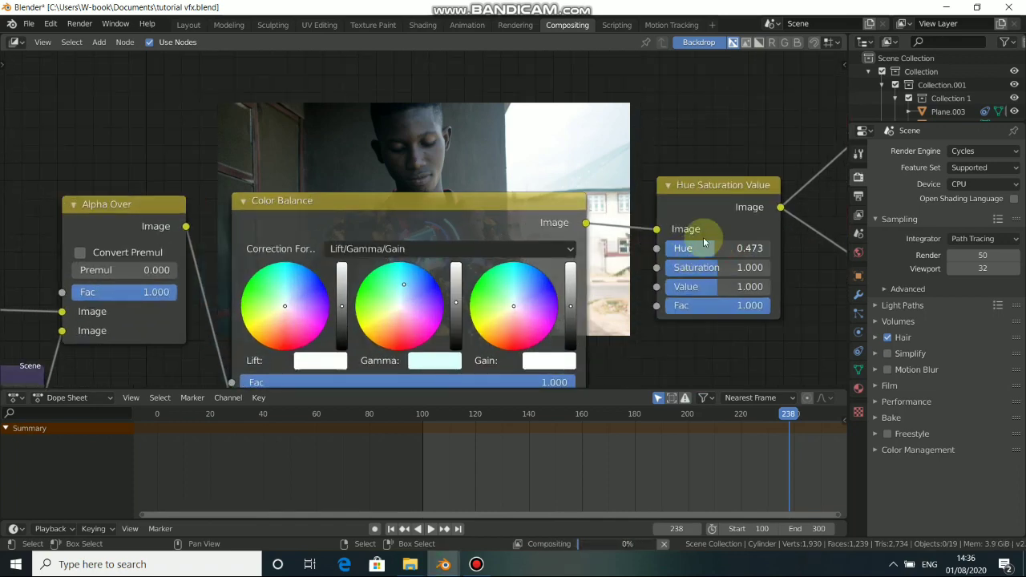
{"action": "scroll", "coordinate": [559, 210], "scroll_direction": "up", "scroll_amount": 1}
{"action": "middle_click_drag", "start_coordinate": [561, 212], "coordinate": [534, 229]}
{"action": "scroll", "coordinate": [534, 250], "scroll_direction": "up", "scroll_amount": 1}
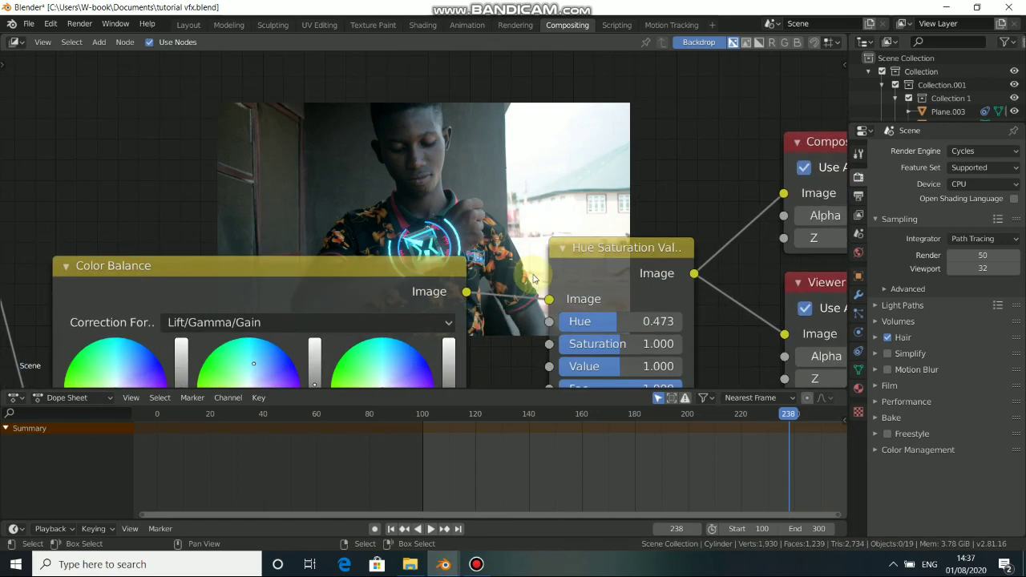
{"action": "middle_click_drag", "start_coordinate": [566, 314], "coordinate": [555, 231]}
{"action": "left_click_drag", "start_coordinate": [615, 259], "coordinate": [627, 260]}
{"action": "middle_click_drag", "start_coordinate": [457, 227], "coordinate": [475, 331]}
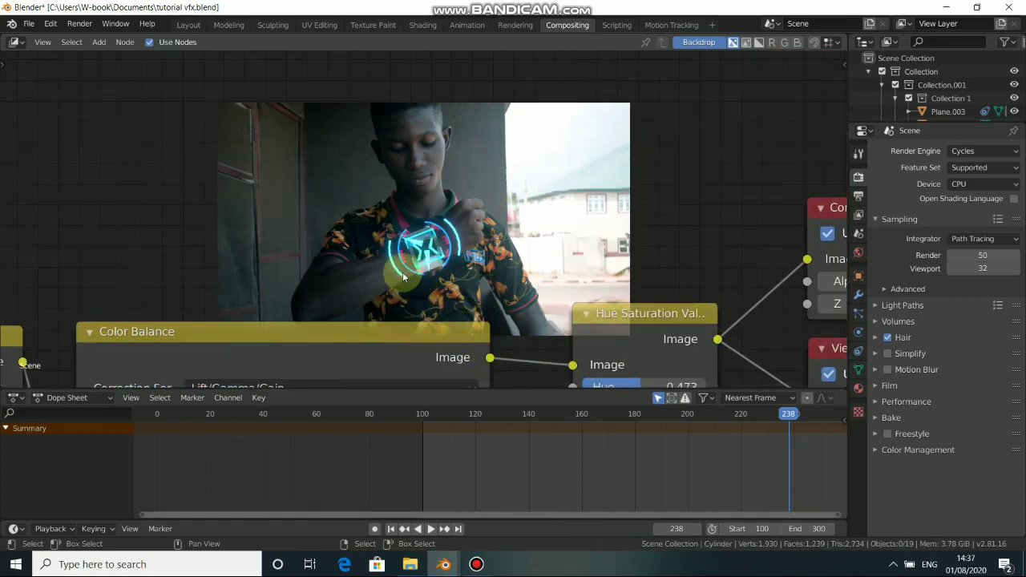
{"action": "middle_click_drag", "start_coordinate": [402, 272], "coordinate": [478, 198]}
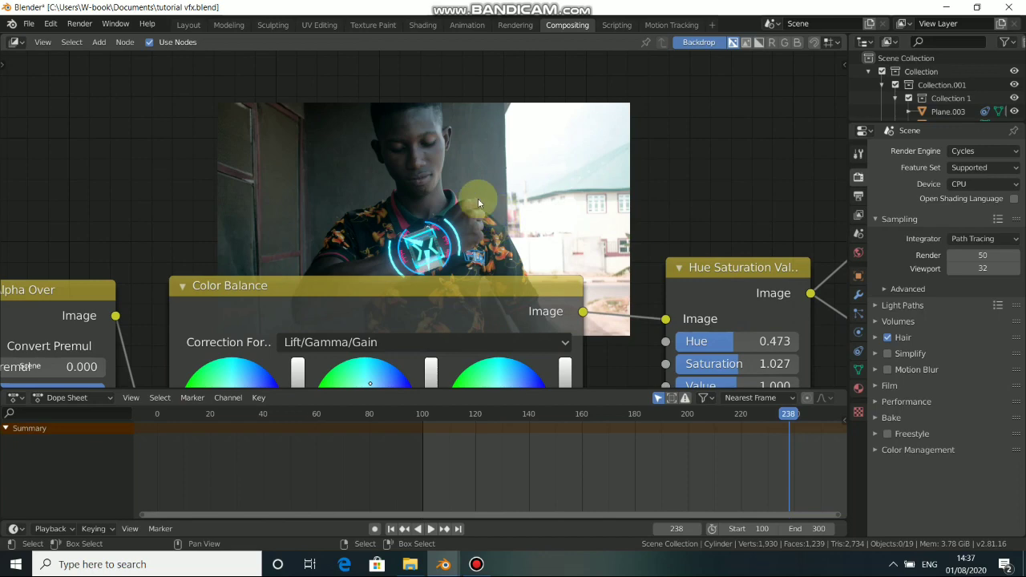
Switch to the Layout workspace and set the Cycles render samples to 200.
{"action": "left_click", "coordinate": [192, 25]}
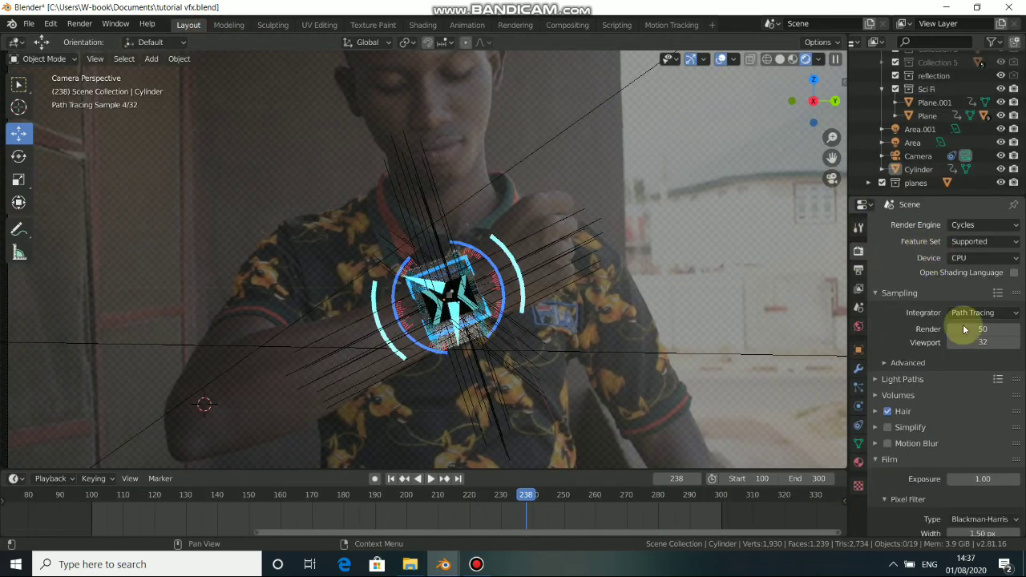
{"action": "left_click", "coordinate": [970, 330]}
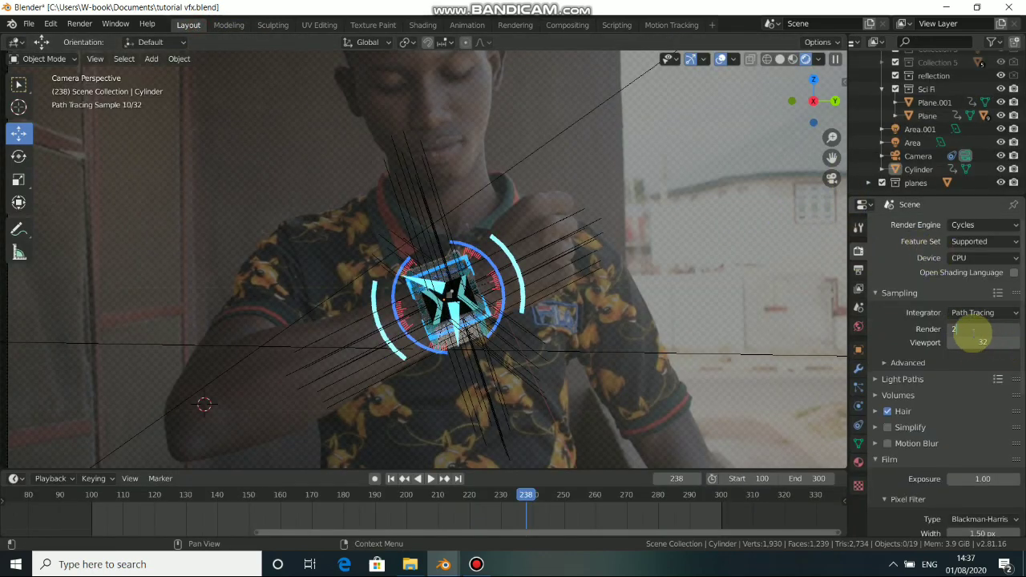
{"action": "type", "text": "200"}
{"action": "key", "text": "Return"}
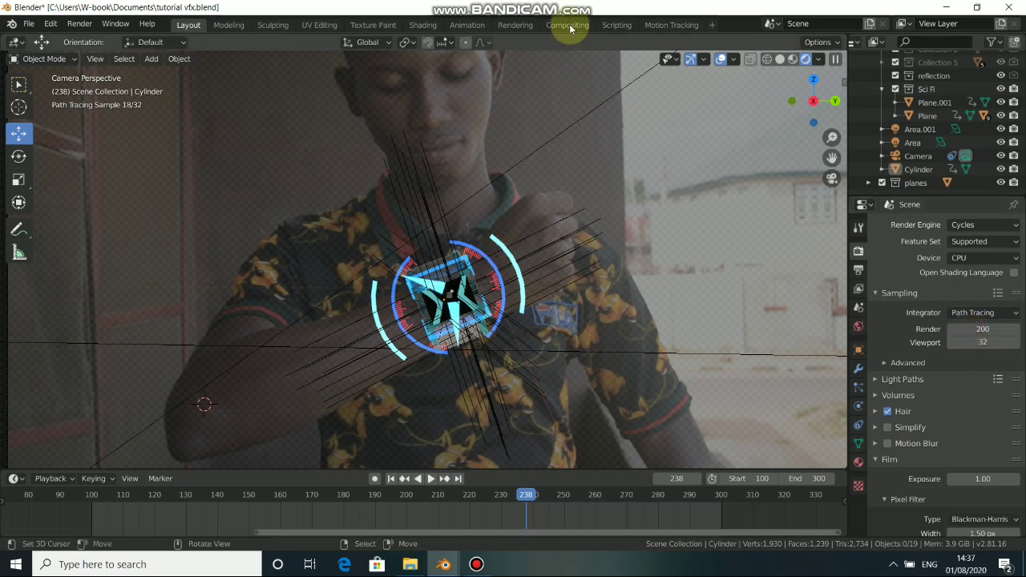
Return to the compositing node tree and examine the graded composite in the backdrop, clear of the nodes.
{"action": "left_click", "coordinate": [672, 25]}
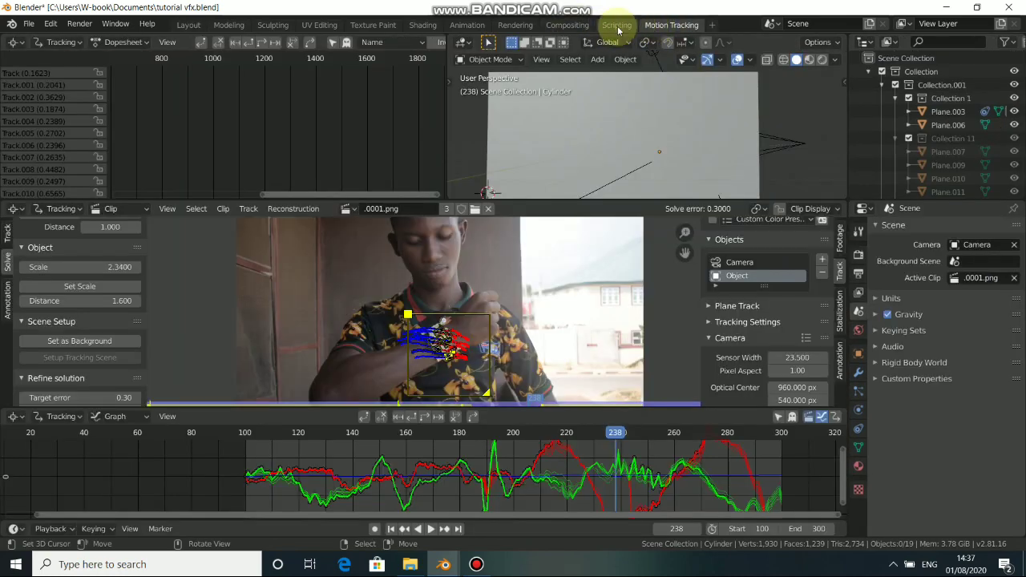
{"action": "left_click", "coordinate": [566, 26]}
{"action": "scroll", "coordinate": [529, 197], "scroll_direction": "down", "scroll_amount": 3}
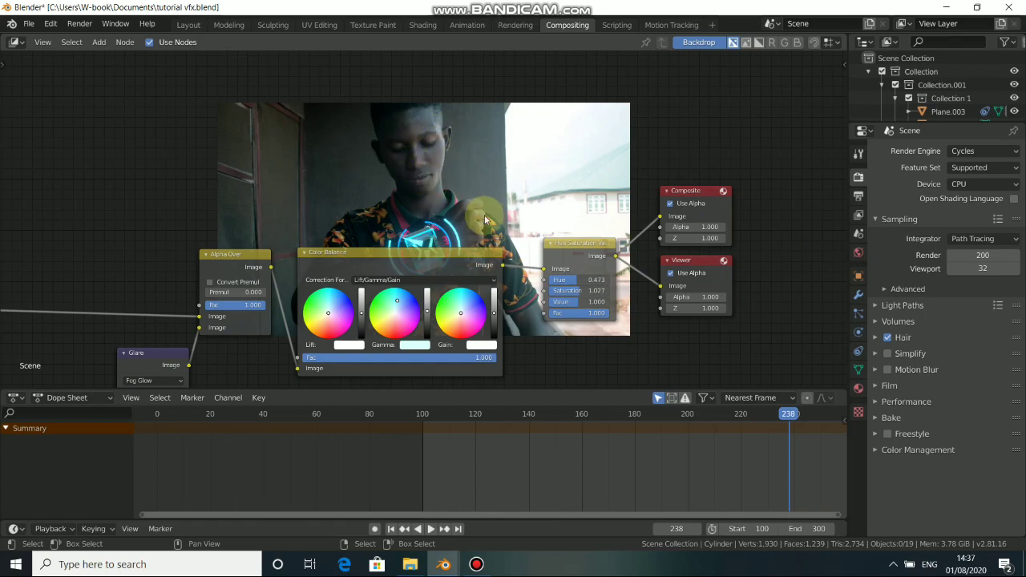
{"action": "middle_click_drag", "start_coordinate": [484, 215], "coordinate": [526, 191]}
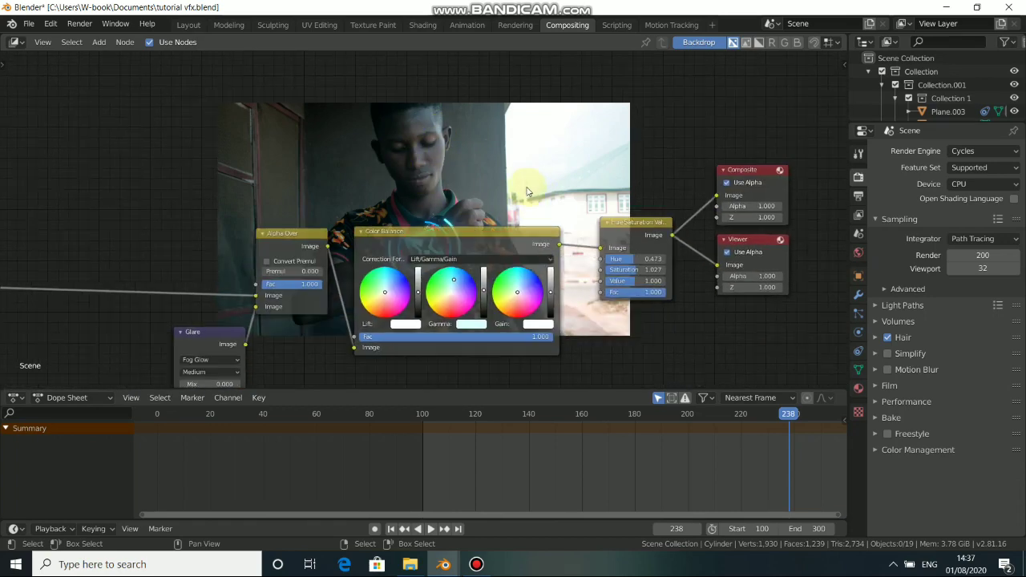
{"action": "scroll", "coordinate": [161, 183], "scroll_direction": "down", "scroll_amount": 3}
{"action": "middle_click_drag", "start_coordinate": [336, 194], "coordinate": [583, 186]}
{"action": "middle_click_drag", "start_coordinate": [325, 207], "coordinate": [462, 181]}
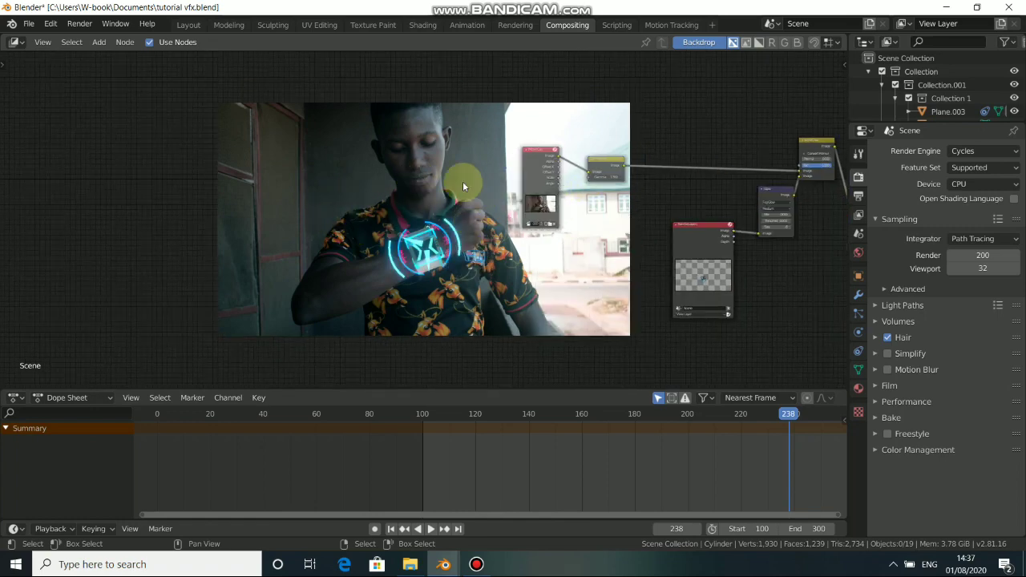